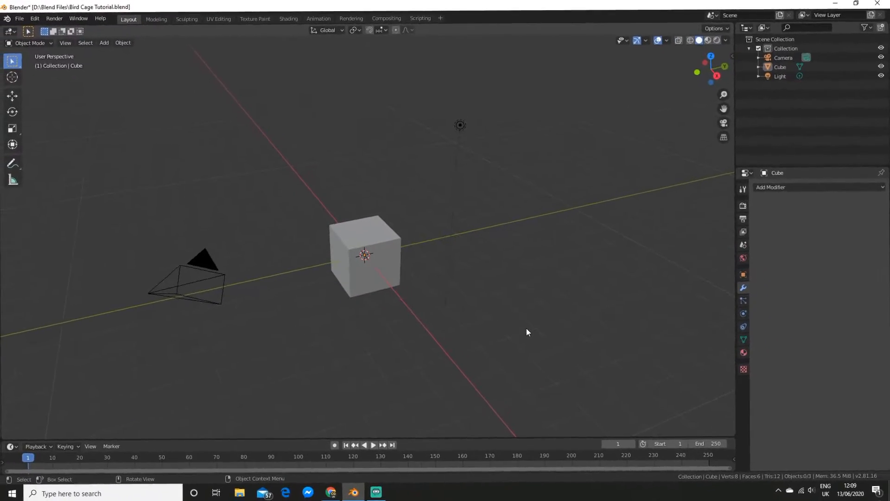
Delete the default cube from the scene.
middle_click_drag(526, 328, 486, 311)
left_click(393, 264)
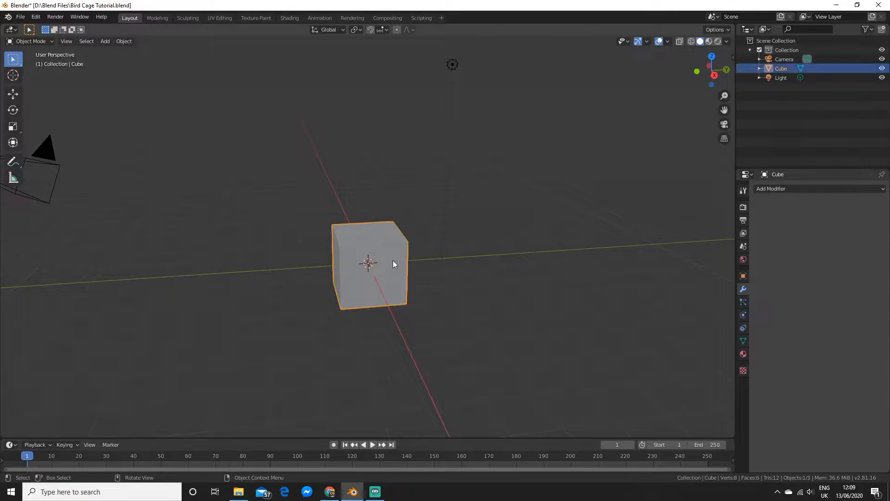
key("x")
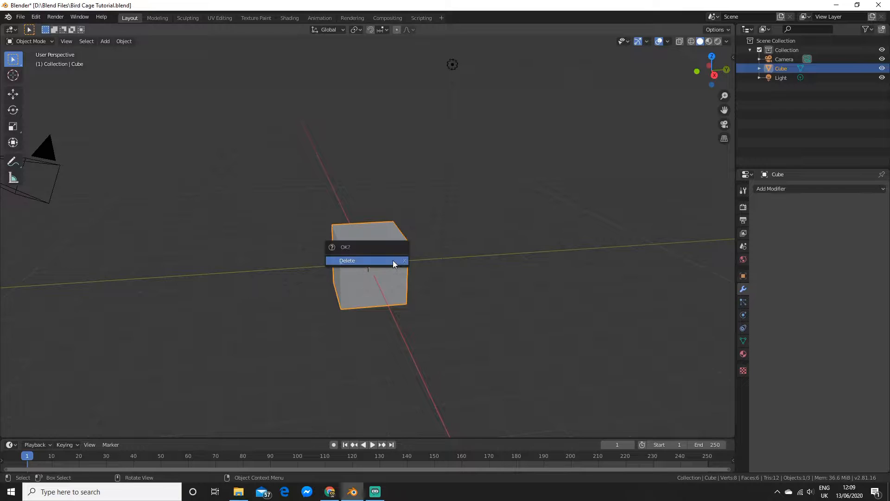
left_click(393, 260)
Load BirdCage.jpg from the Reference folder as a background image aligned to the right orthographic view.
middle_click_drag(393, 260, 385, 257)
scroll(394, 259, "up", 2)
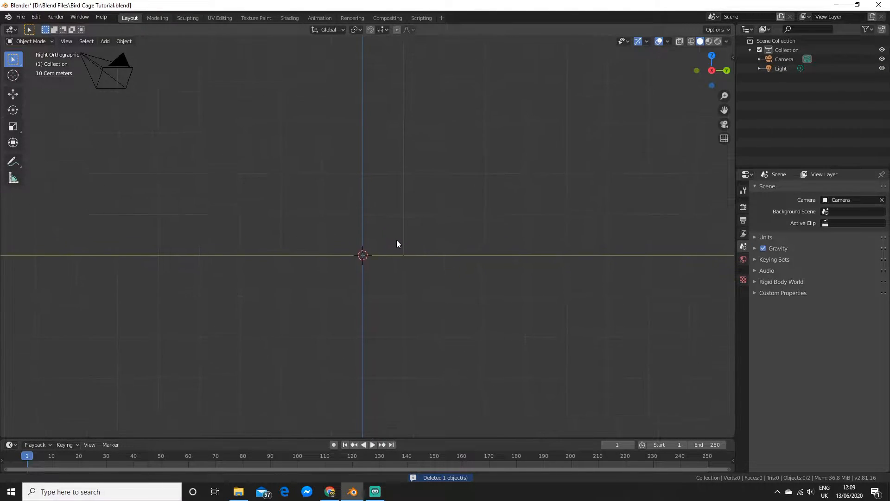
key("shift+a")
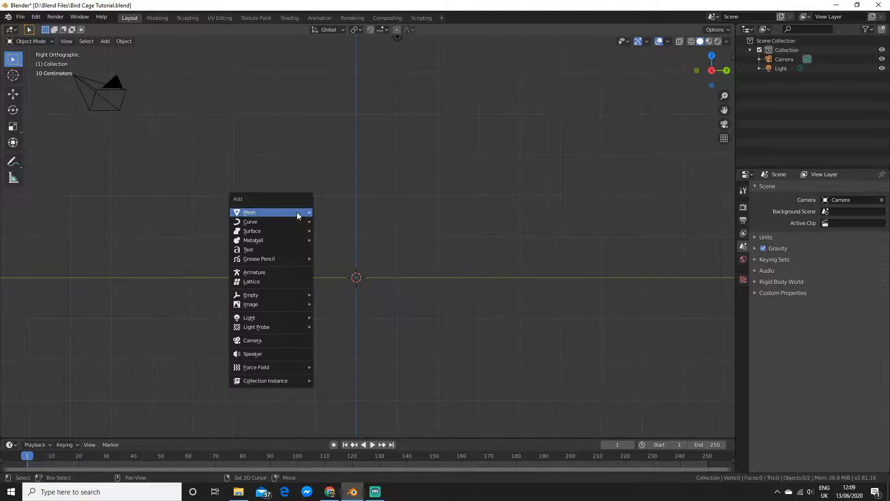
mouse_move(284, 317)
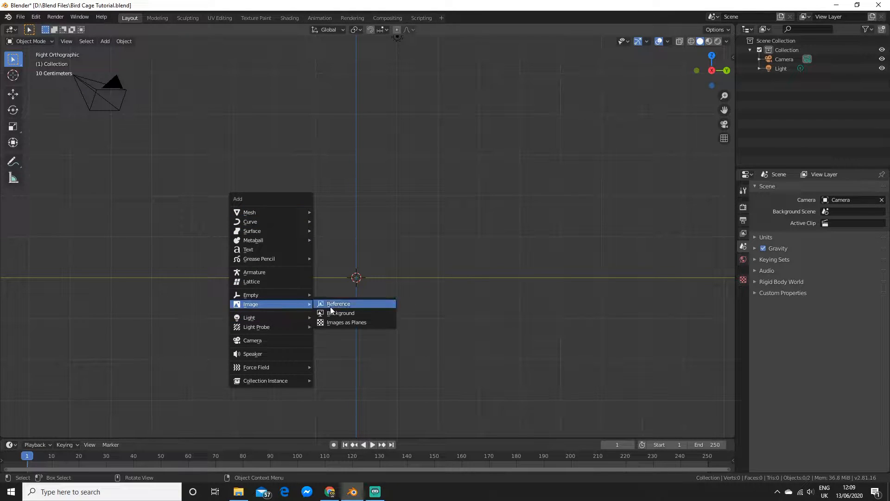
left_click(343, 311)
left_click(238, 491)
left_click_drag(147, 171, 392, 391)
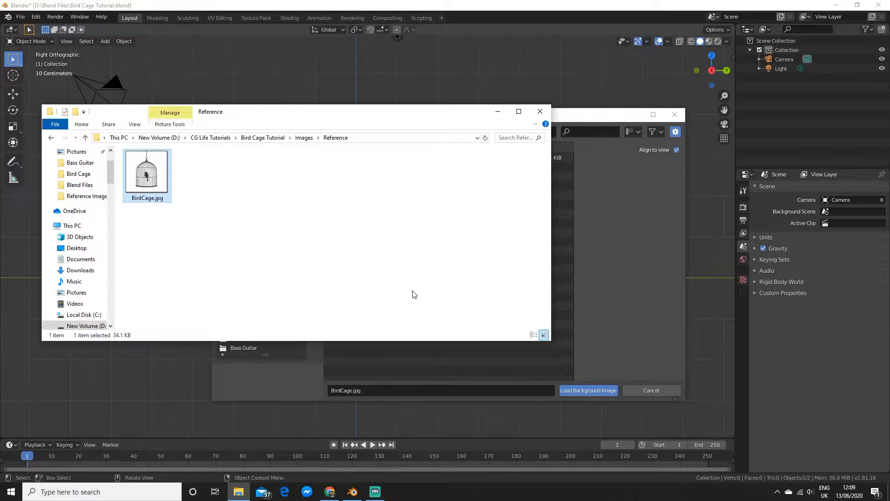
left_click(506, 112)
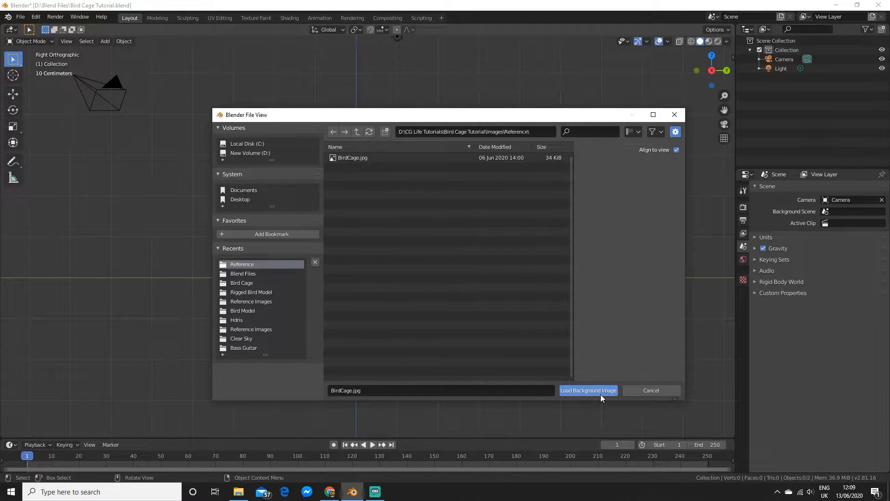
left_click(599, 394)
middle_click_drag(563, 286, 558, 241, "shift")
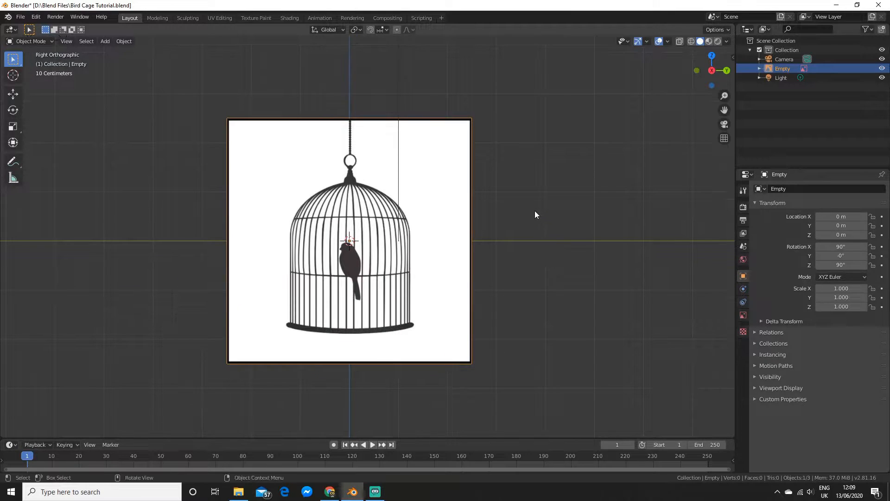
Add a Bezier curve at the world origin.
left_click(501, 236)
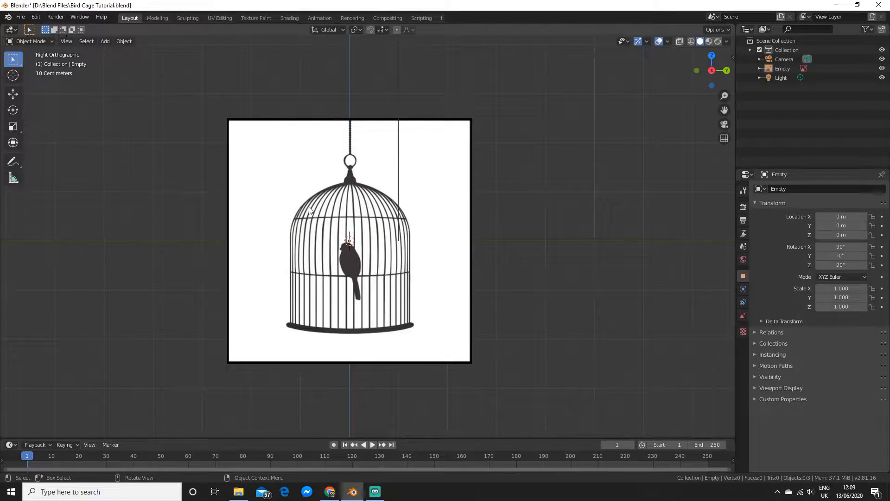
key("shift+a")
mouse_move(291, 125)
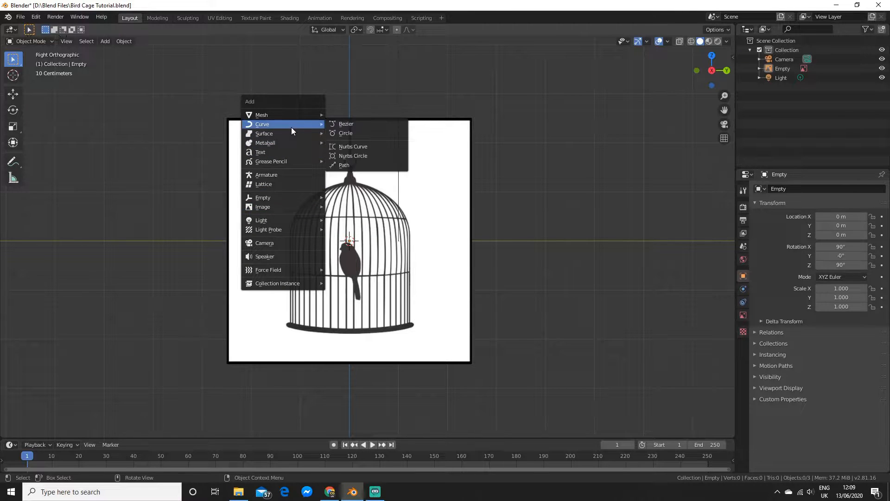
left_click(343, 124)
Rotate the Bezier curve 90° around the global Y axis and apply its rotation.
middle_click_drag(522, 190, 491, 238)
key("r")
type("y")
type("90")
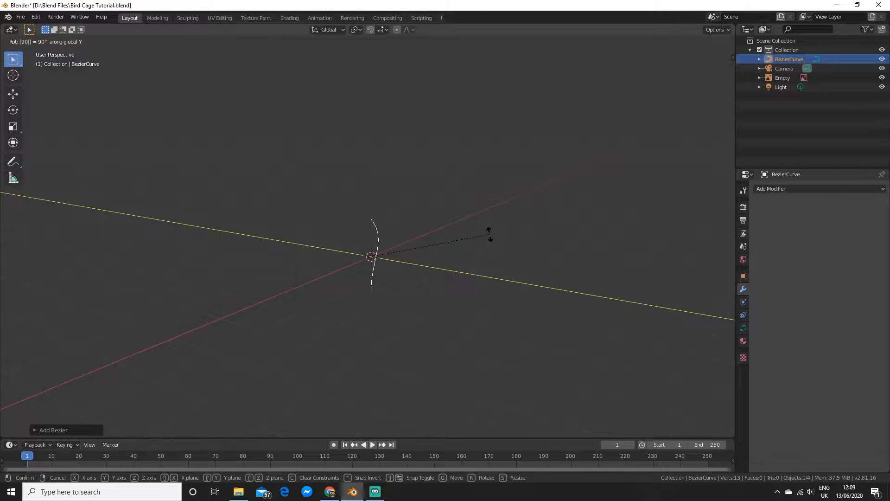
key("Return")
middle_click_drag(495, 244, 382, 254)
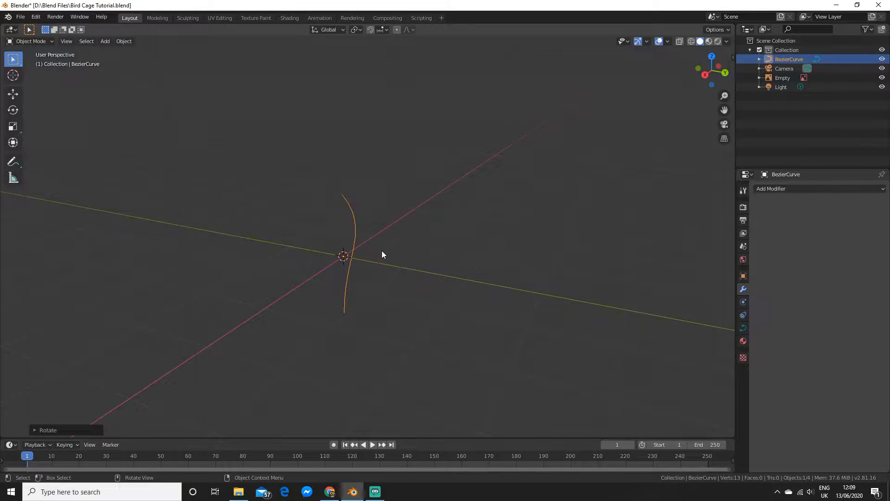
key("ctrl+a")
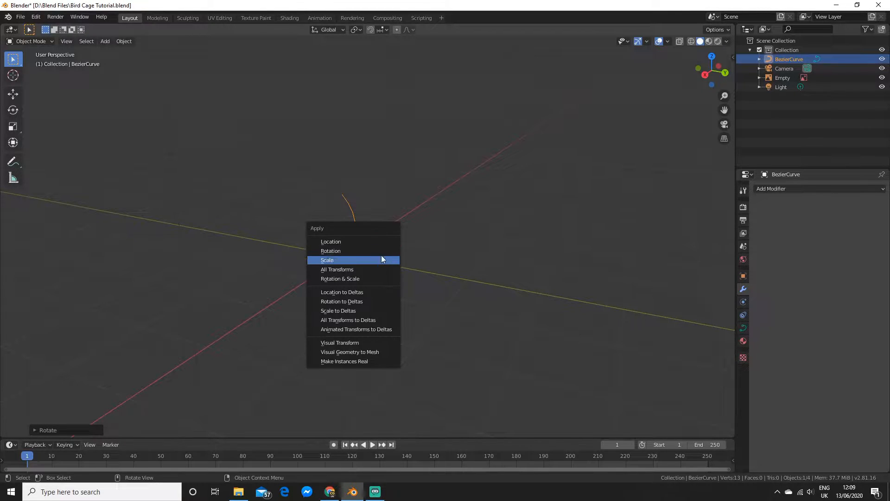
left_click(379, 254)
In edit mode and right orthographic view, move the curve's lower control point to the right end of the reference cage's base.
middle_click_drag(374, 251, 436, 259)
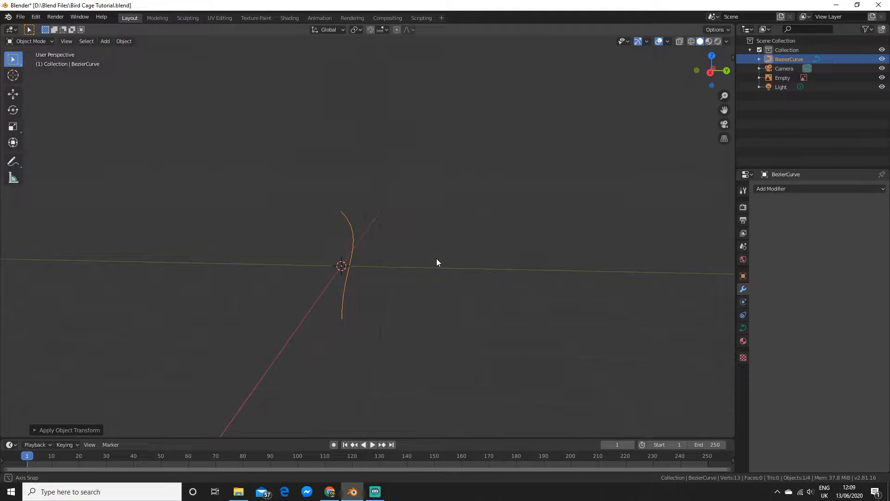
key("KP_3")
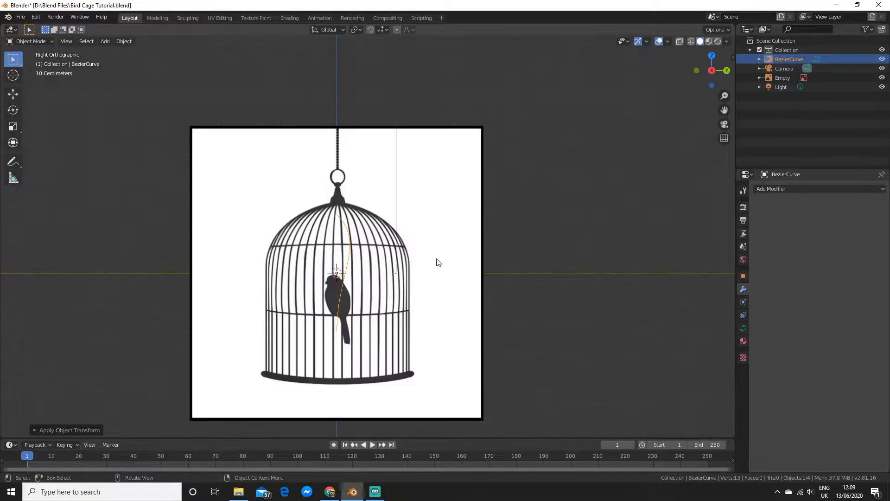
scroll(436, 258, "up", 2)
middle_click_drag(436, 258, 430, 235, "shift")
scroll(430, 219, "down", 2)
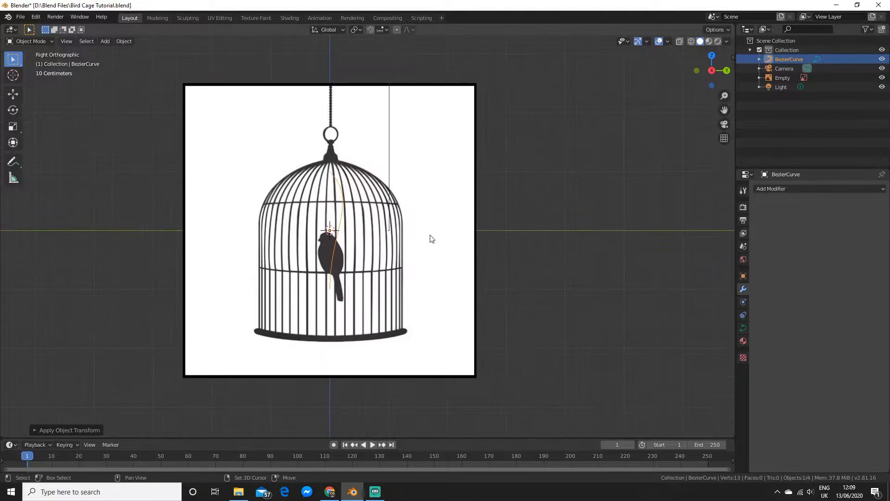
key("Tab")
left_click(309, 271)
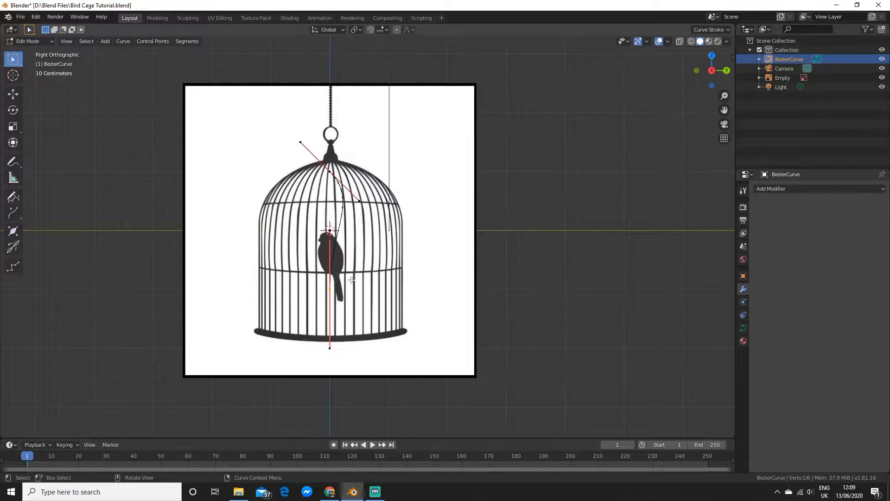
key("g")
left_click(423, 318)
Move the curve's upper control point to the dome's apex and pull its handle outward to follow the reference cage's outline.
left_click(319, 165)
key("g")
left_click(323, 155)
left_click(358, 182)
key("g")
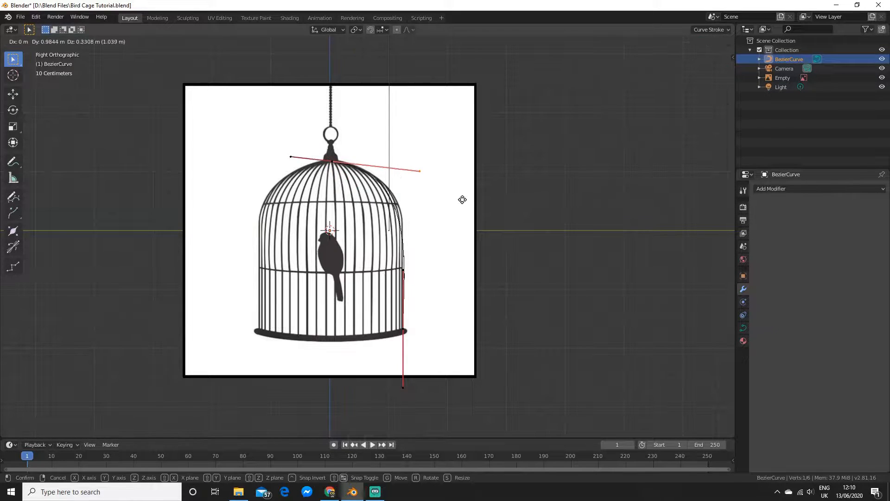
left_click(463, 194)
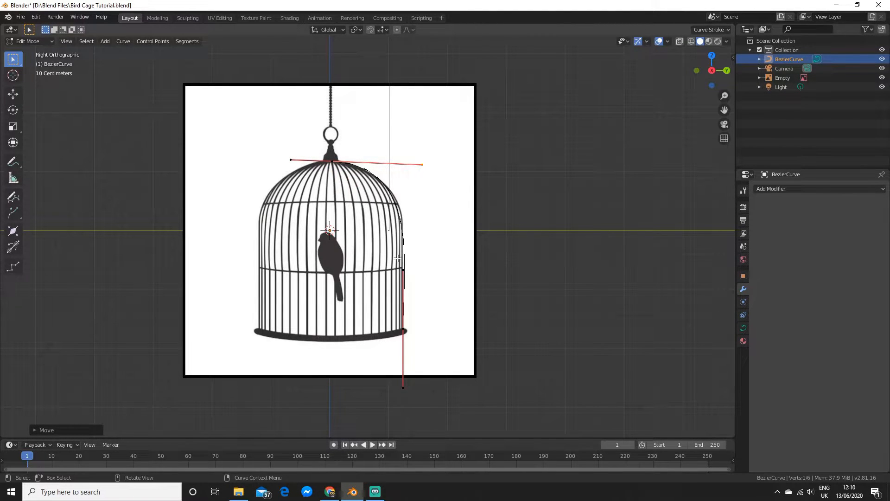
Thicken the curve into a round bar with a bevel depth of about 0.031 m.
left_click(743, 328)
scroll(774, 296, "down", 3)
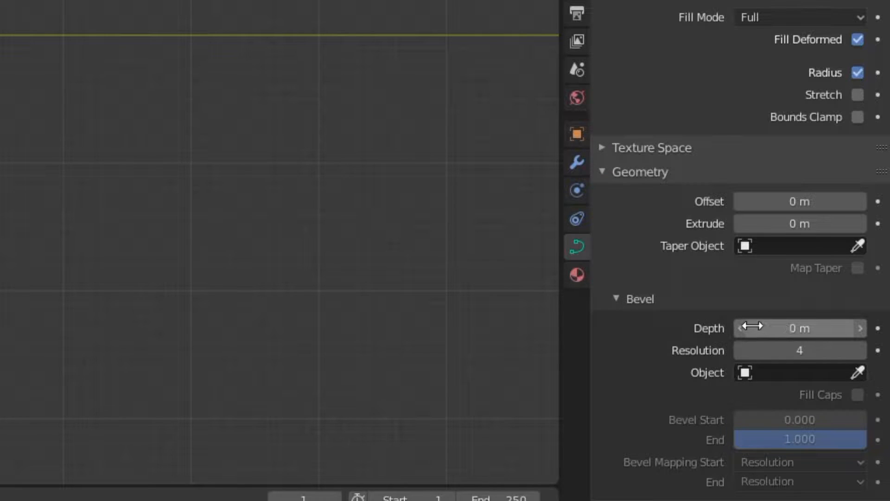
mouse_move(753, 326)
left_mouse_down()
mouse_move(769, 326)
mouse_move(754, 326)
left_mouse_up()
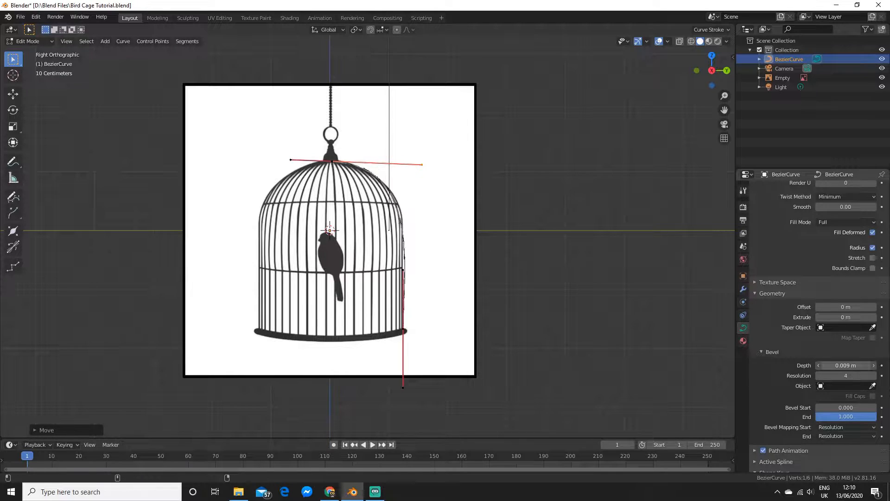
left_click_drag(846, 366, 851, 365)
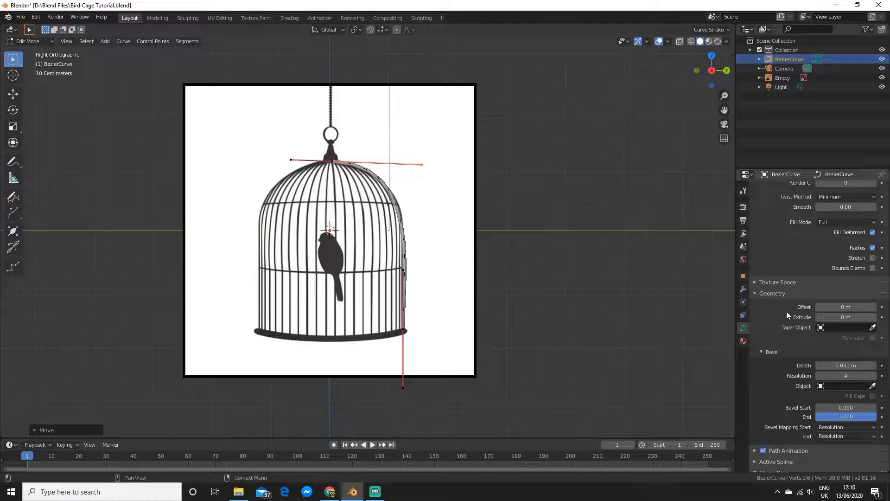
Add an Array modifier to the curve with a count of 30 and return to object mode.
left_click(742, 290)
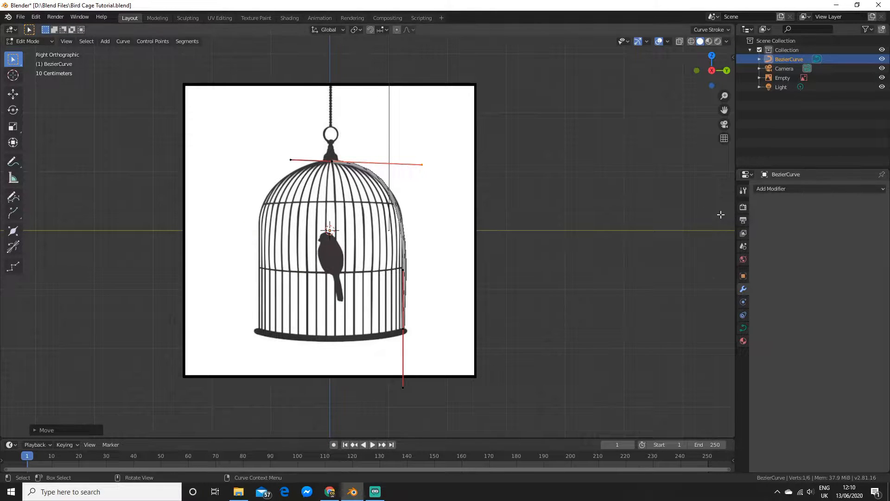
left_click(788, 188)
left_click(744, 209)
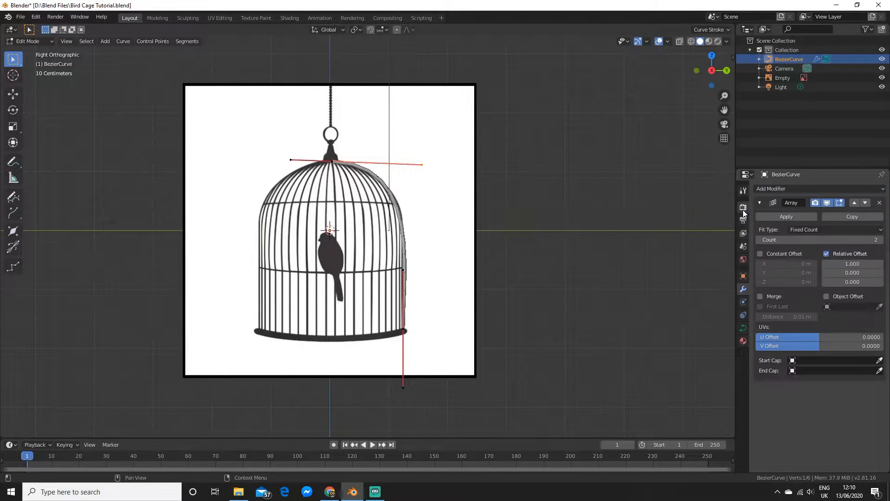
middle_click_drag(682, 210, 504, 236)
scroll(505, 236, "up", 5)
left_click_drag(816, 240, 881, 240)
key("Tab")
scroll(670, 306, "down", 6)
middle_click_drag(552, 308, 536, 280)
middle_click_drag(447, 266, 391, 198)
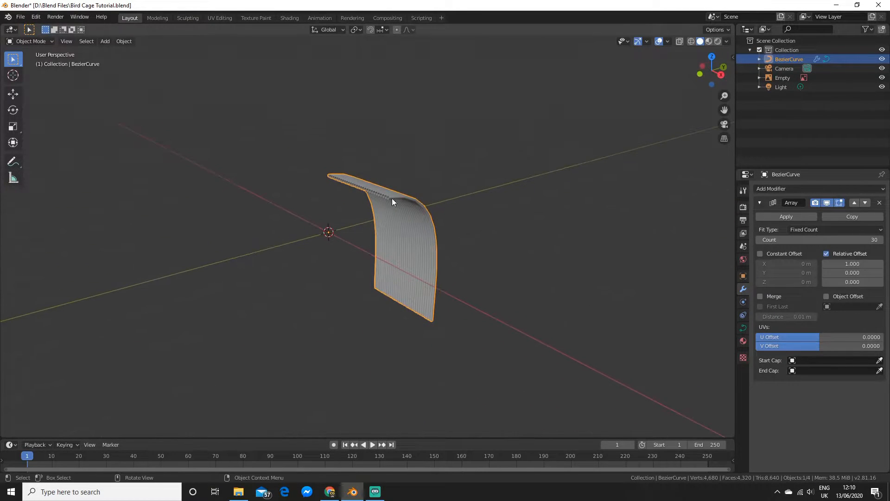
Add a plain axes empty at the world origin with the curve deselected.
middle_click_drag(192, 202, 466, 204)
left_click(466, 205)
key("shift+a")
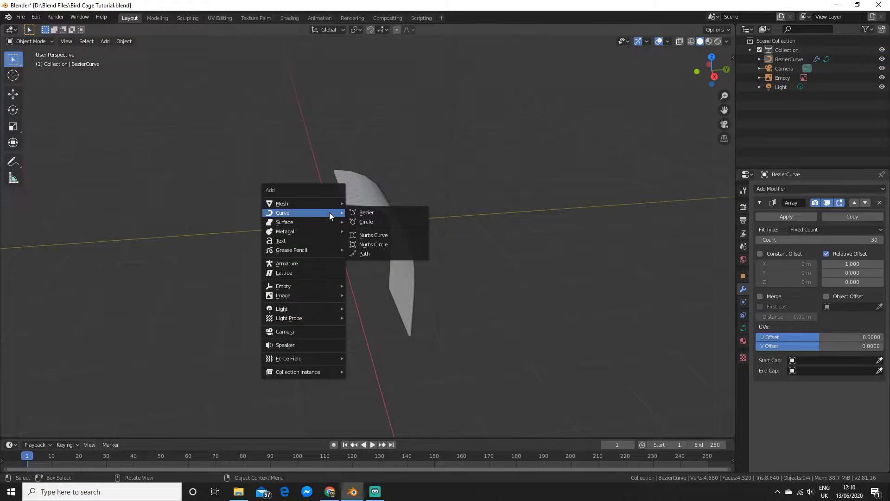
mouse_move(318, 288)
left_click(378, 285)
Enable Object Offset in the curve's Array modifier and use Empty.001 as its offset object.
mouse_move(460, 269)
middle_mouse_down()
mouse_move(441, 238)
mouse_move(463, 243)
mouse_move(452, 256)
middle_mouse_up()
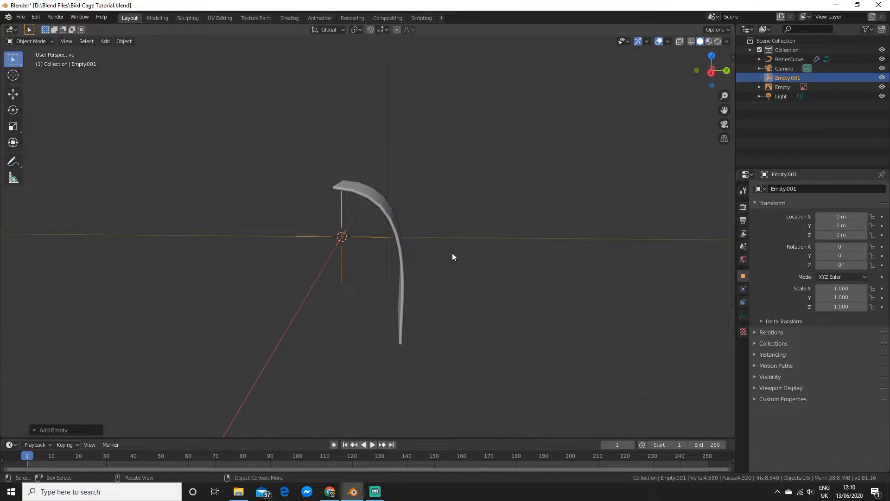
left_click(399, 239)
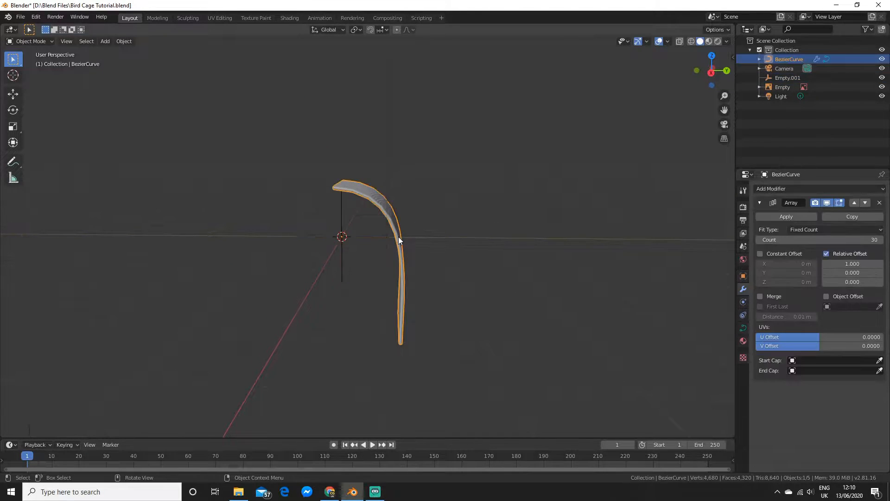
left_click(879, 306)
left_click(334, 219)
left_click(827, 296)
middle_click_drag(517, 244, 547, 257)
Rotate the plain axes empty about the global Z axis to about -11.1° to fan the bars into a circle.
left_click(349, 240)
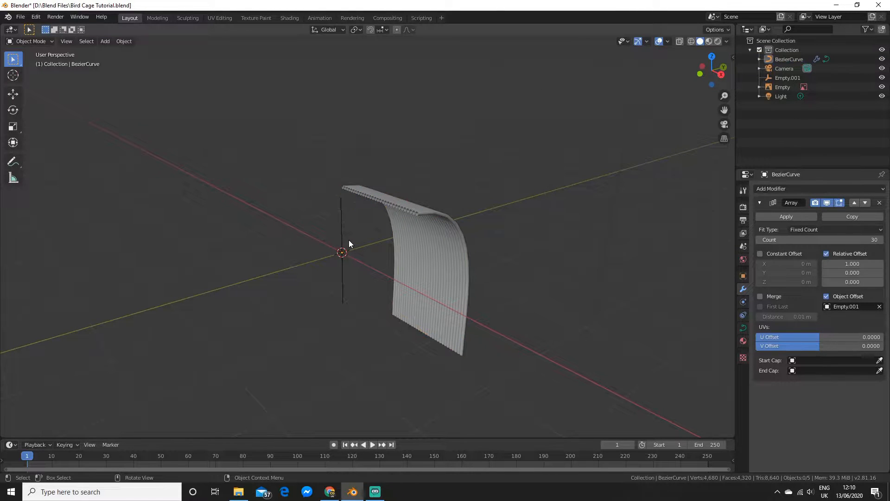
middle_click_drag(337, 237, 474, 220)
key("r")
key("z")
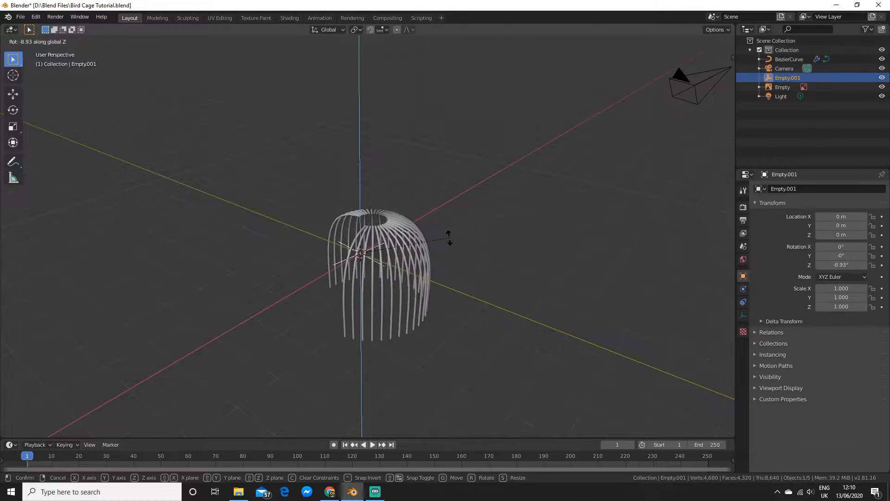
left_click(457, 239)
middle_click_drag(458, 240, 552, 233)
scroll(552, 233, "up", 3)
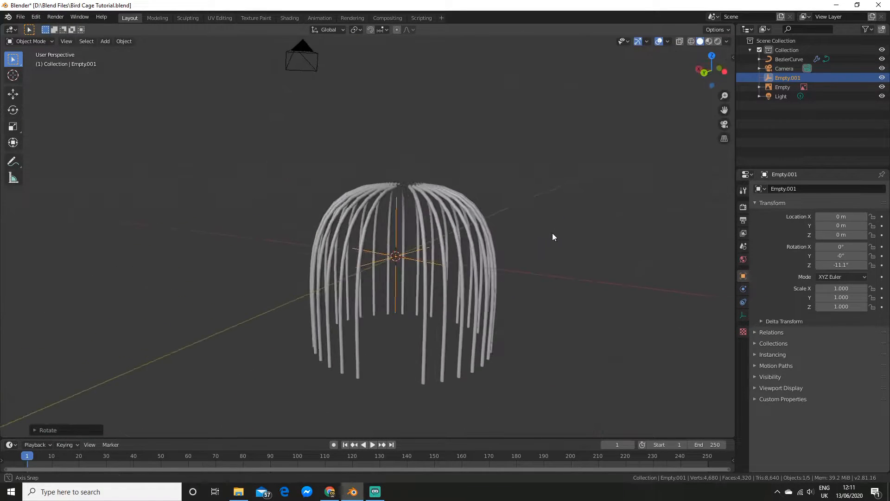
Adjust the empty's Z rotation to about -12° to close the gap in the ring of bars.
key("r")
key("z")
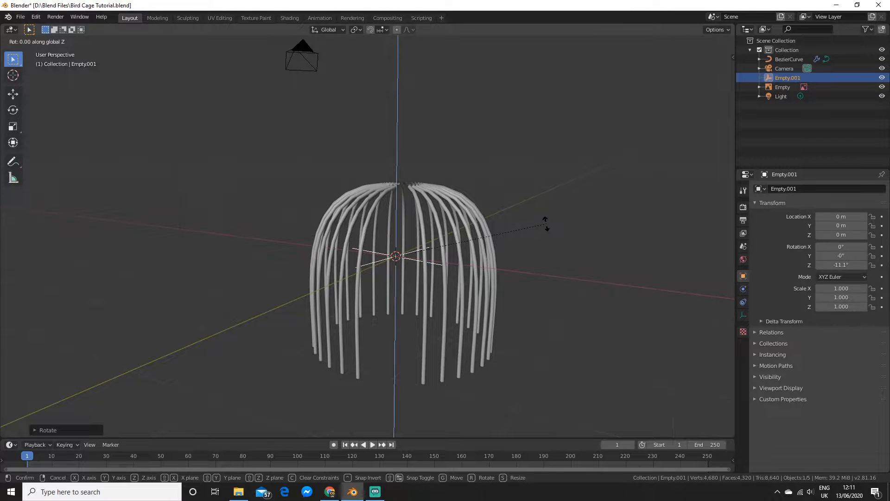
left_click(488, 275)
scroll(486, 277, "down", 3)
middle_click_drag(486, 277, 641, 265)
scroll(583, 262, "up", 3)
middle_click_drag(553, 252, 590, 224, "shift")
left_click(572, 230)
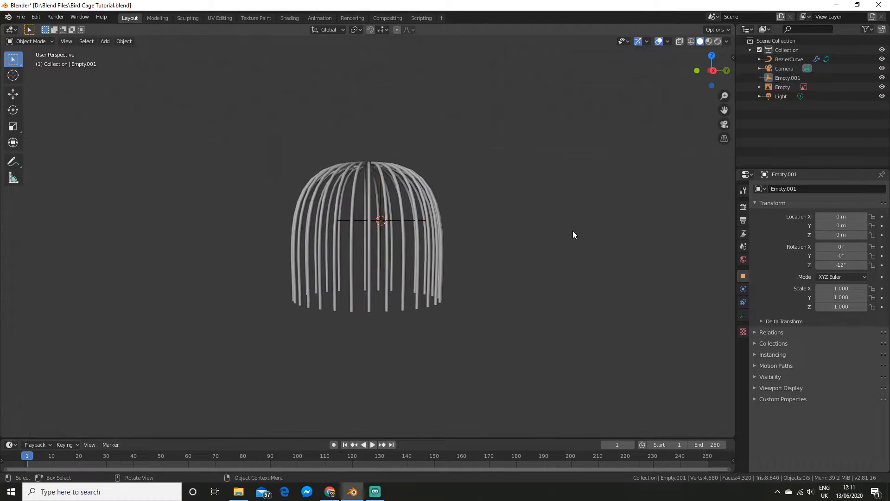
Convert the arrayed cage-bar curve to a mesh.
left_click(439, 247)
key("Tab")
scroll(518, 235, "down", 2)
mouse_move(519, 235)
middle_mouse_down("shift")
mouse_move(532, 222)
mouse_move(515, 236)
middle_mouse_up("shift")
key("Tab")
scroll(514, 237, "up", 2)
right_click(402, 230)
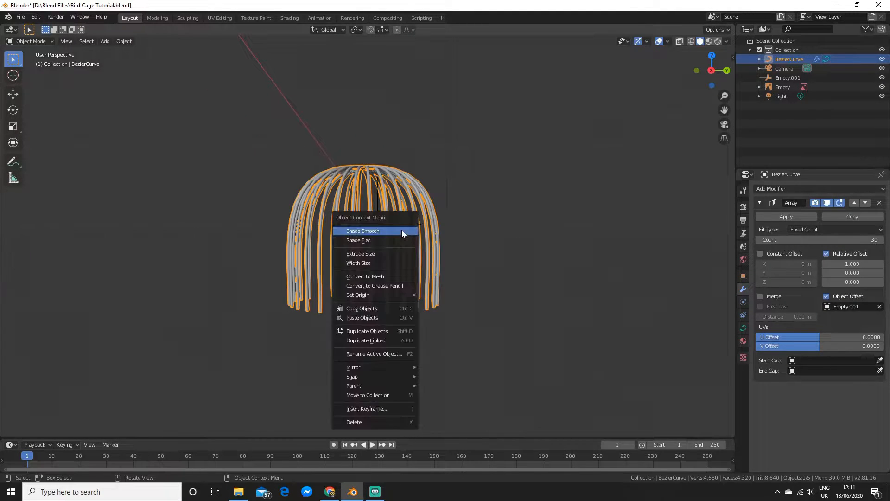
left_click(394, 276)
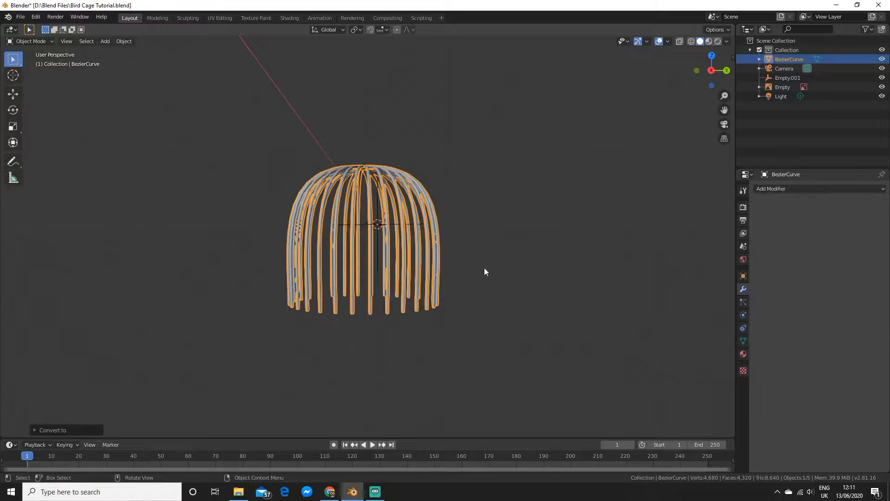
Lengthen the cage bars by moving all their bottom-end vertices down about 1.5 m along global Z.
key("Tab")
key("1")
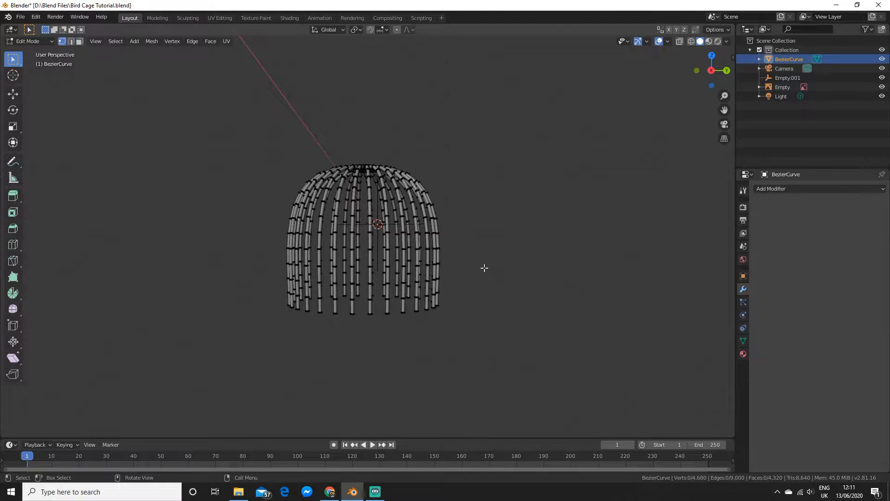
key("KP_3")
key("alt+z")
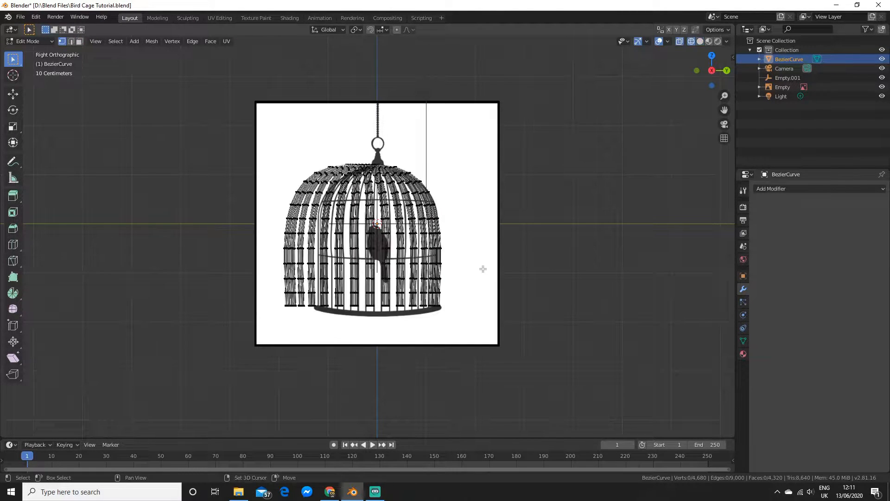
left_click_drag(261, 295, 595, 360)
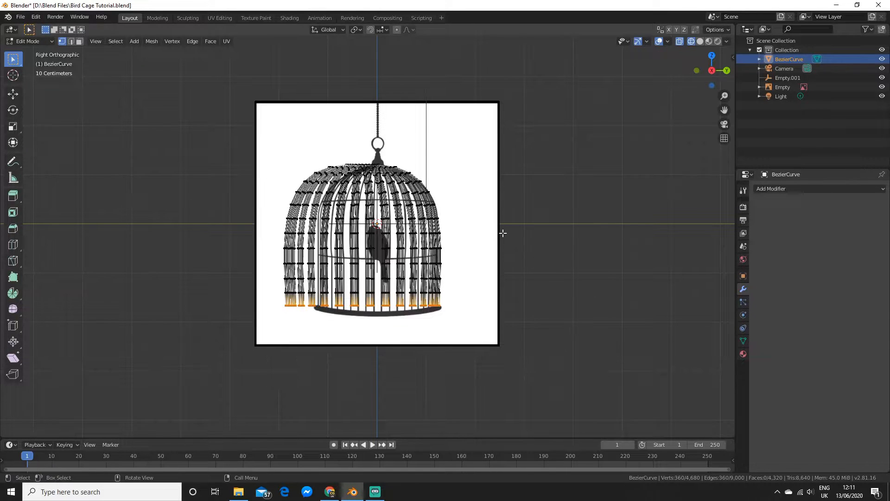
key("g")
key("z")
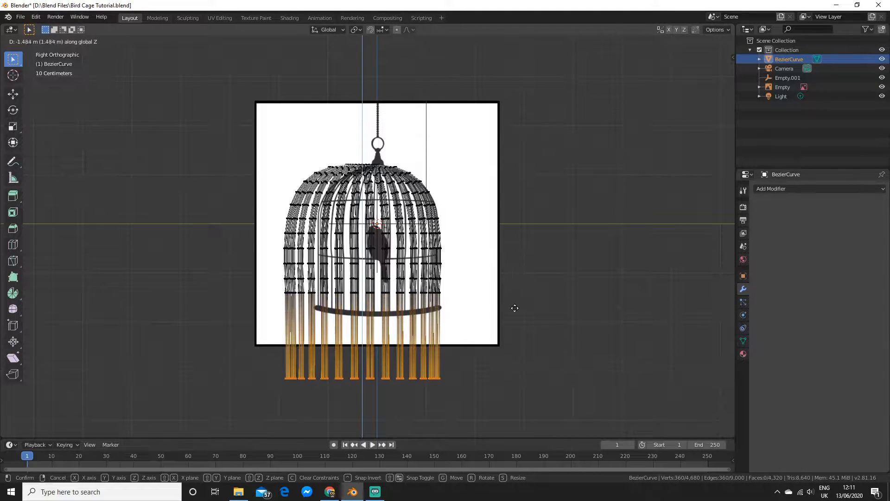
left_click(538, 316)
key("Tab")
mouse_move(588, 291)
middle_mouse_down()
mouse_move(563, 274)
mouse_move(482, 285)
mouse_move(588, 276)
middle_mouse_up()
Raise the bars' bottom-end vertices back up about 0.4 m along global Z to shorten the cage slightly.
key("KP_3")
key("Tab")
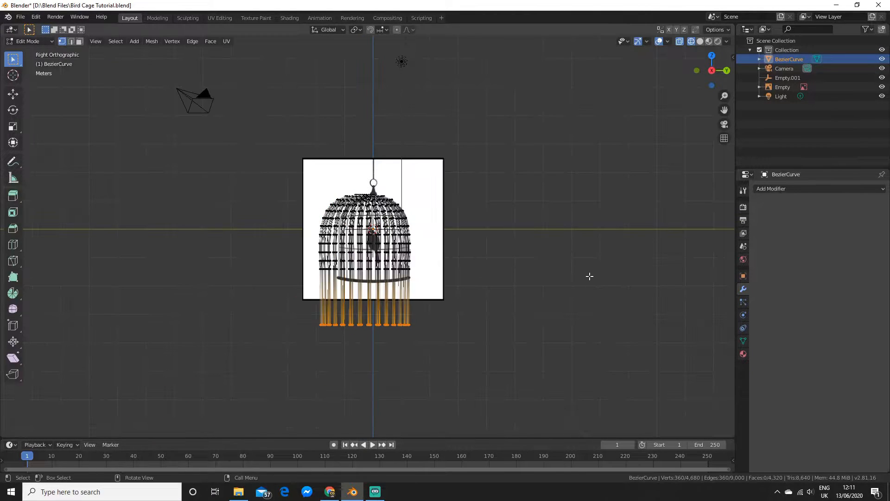
key("g")
key("z")
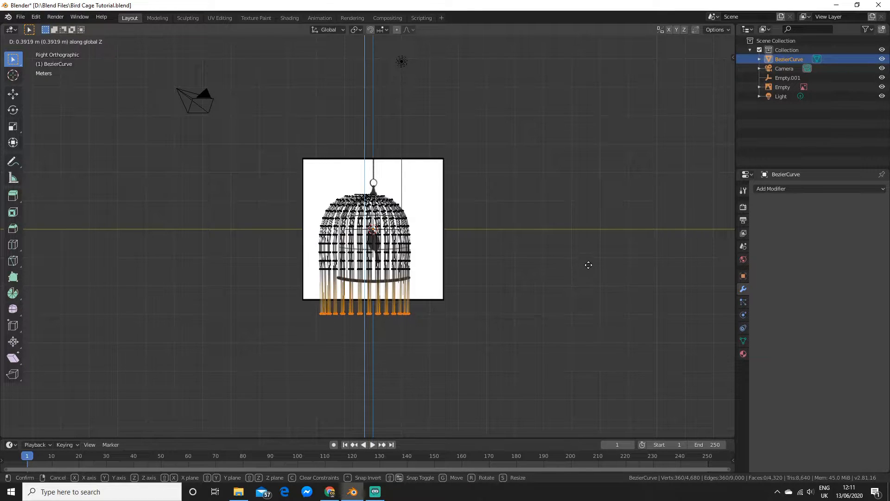
left_click(589, 262)
key("Tab")
middle_click_drag(583, 267, 553, 242)
left_click(522, 272)
scroll(524, 273, "up", 3)
middle_click_drag(461, 227, 243, 203)
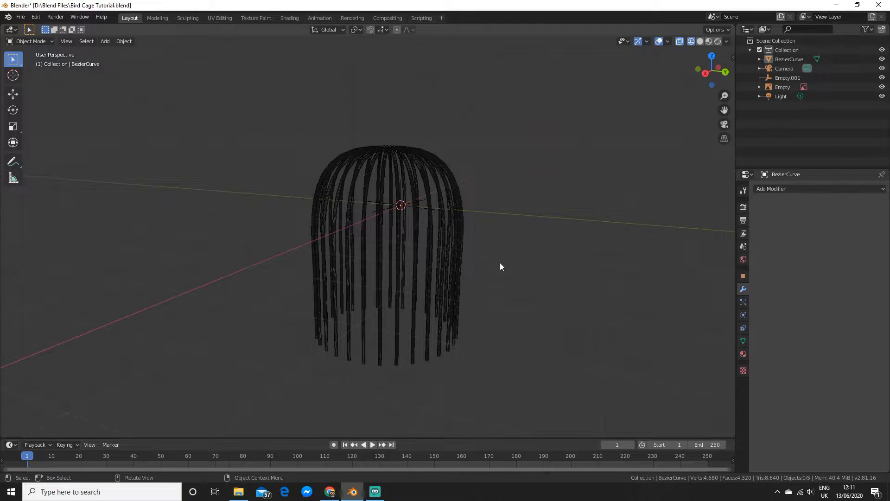
Add a Bezier circle curve to the scene for the cage's horizontal ring.
scroll(513, 265, "down", 2)
key("shift+a")
mouse_move(377, 230)
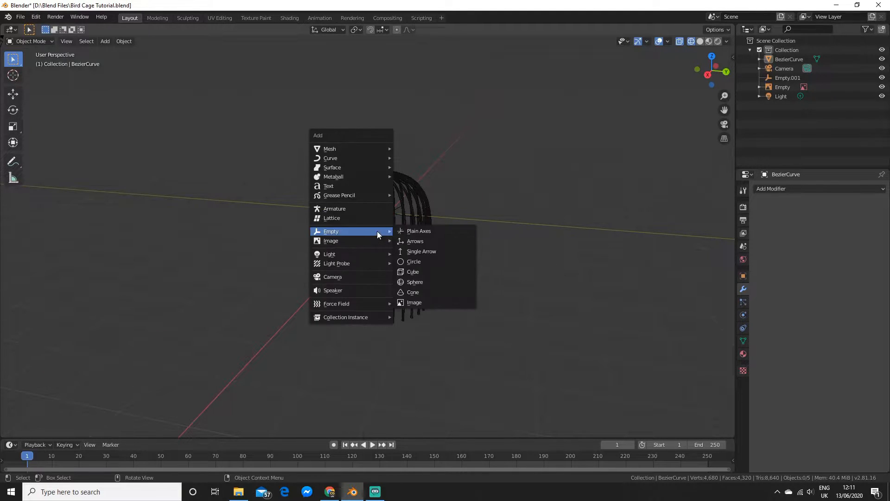
mouse_move(363, 160)
left_click(436, 169)
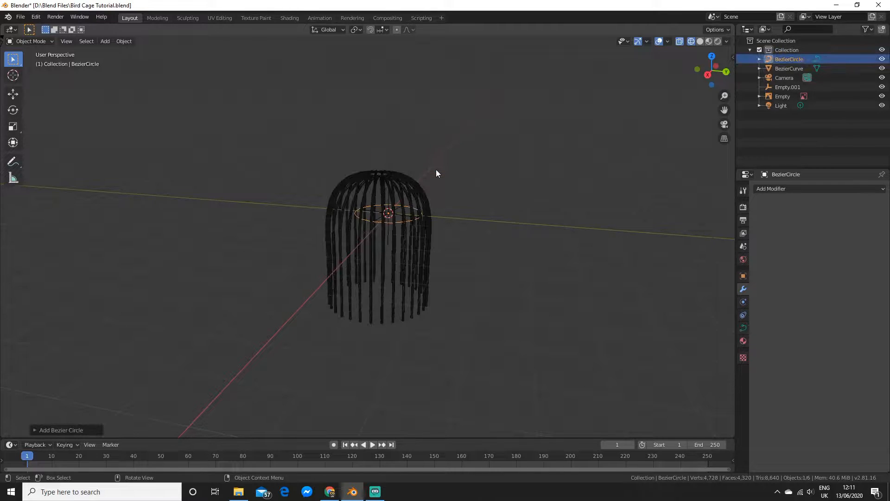
Move the Bezier circle about 0.3 m along negative Y in top view to centre it on the bars.
middle_click_drag(467, 210, 478, 288)
key("KP_7")
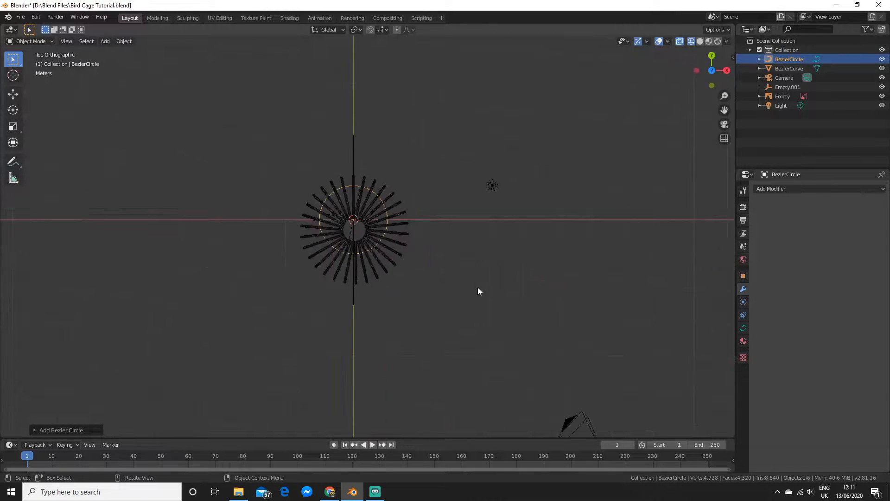
key("g")
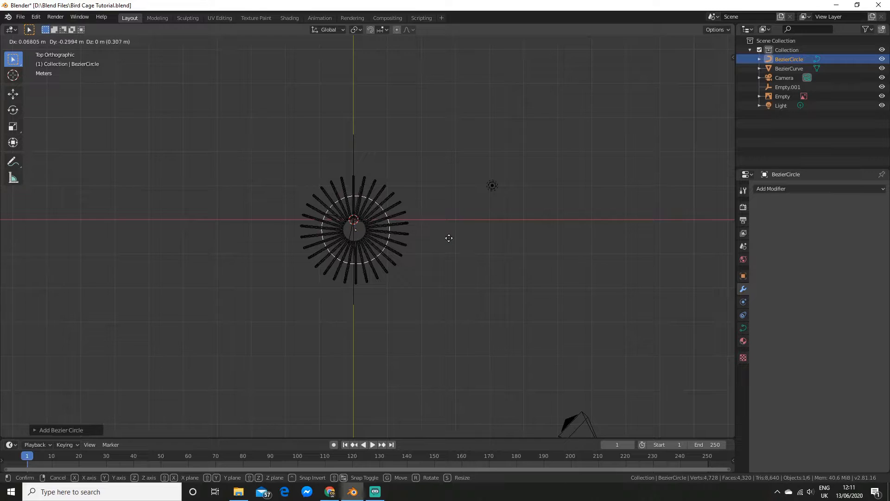
left_click(446, 237)
scroll(457, 244, "up", 2)
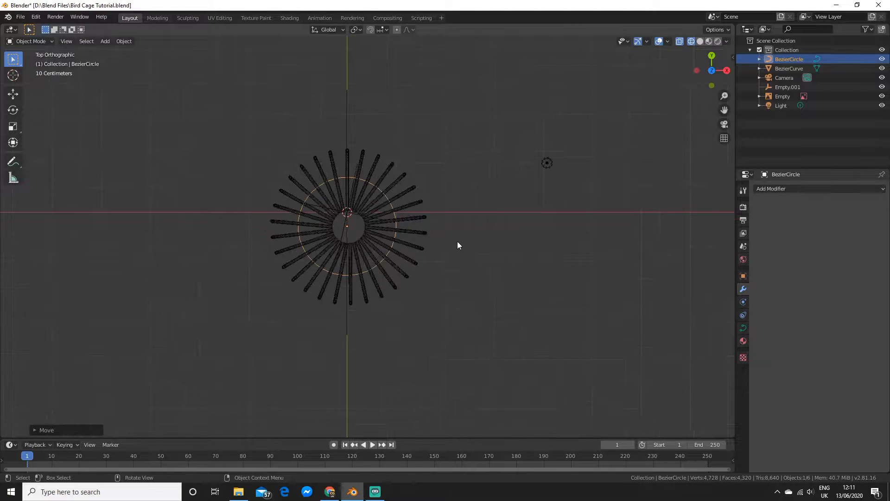
Scale the circle's control points up by about 1.63 so the ring encloses the cage bars.
key("Tab")
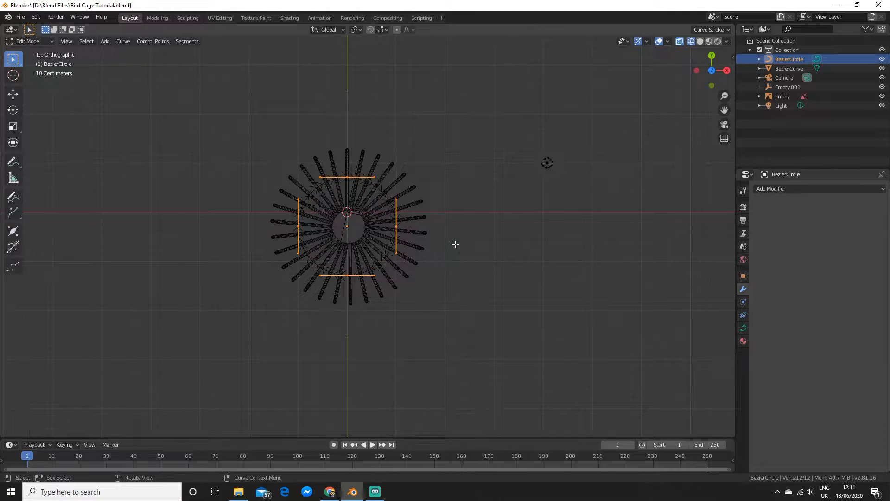
key("s")
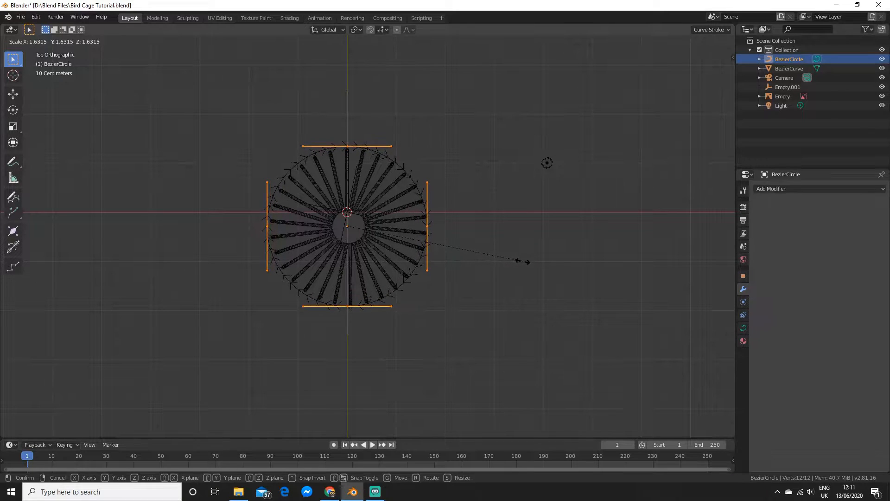
left_click(522, 261)
Give the circle curve a bevel depth of 0.032 m to turn it into a solid ring.
left_click(743, 328)
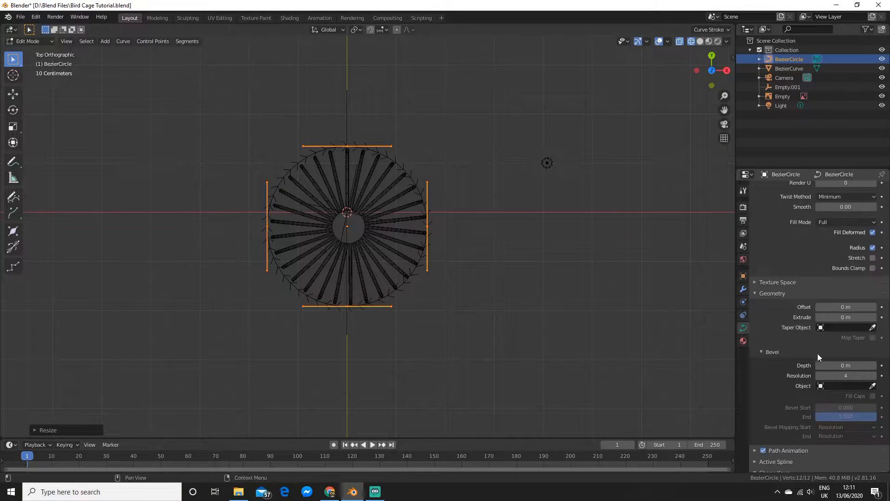
left_click_drag(863, 365, 885, 366)
key("Tab")
middle_click_drag(579, 362, 427, 311)
left_click(567, 273)
left_click(392, 302)
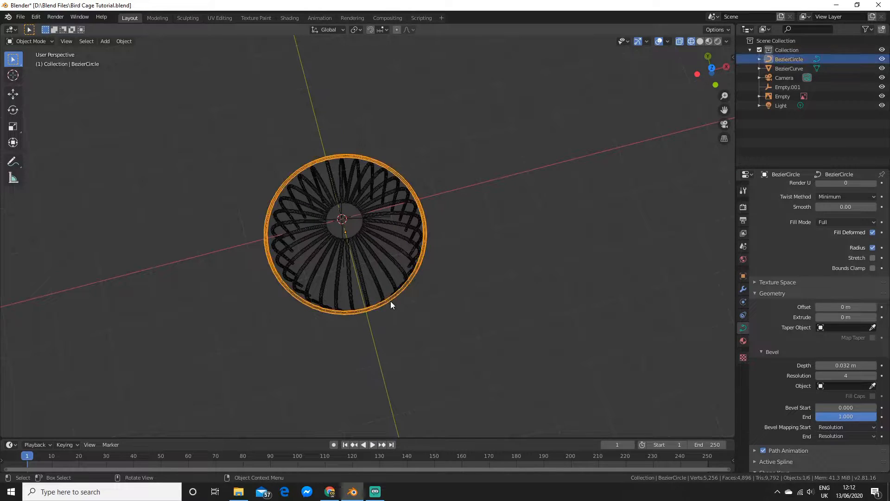
Nudge the ring about 0.02 m along X in top view so it sits evenly around the bars.
key("KP_7")
scroll(394, 305, "up", 4)
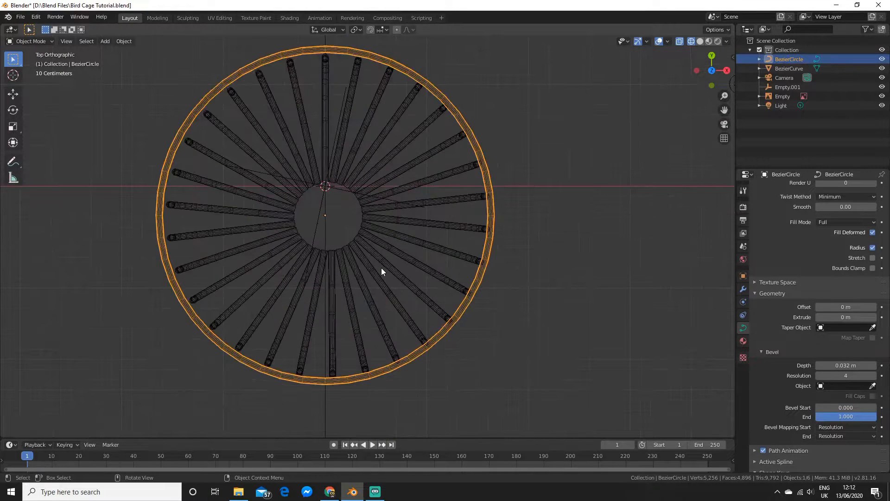
key("g")
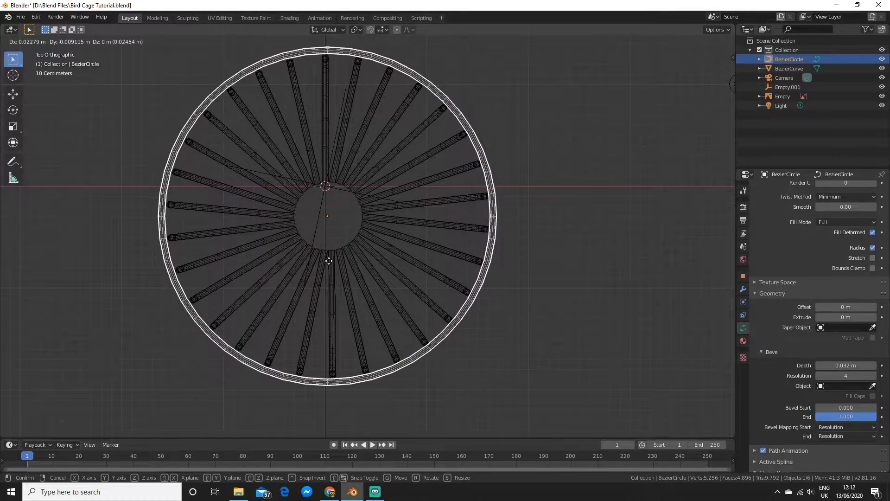
left_click(328, 261)
left_click(574, 287)
scroll(563, 362, "down", 4)
middle_click_drag(563, 366, 563, 263)
scroll(562, 264, "up", 3)
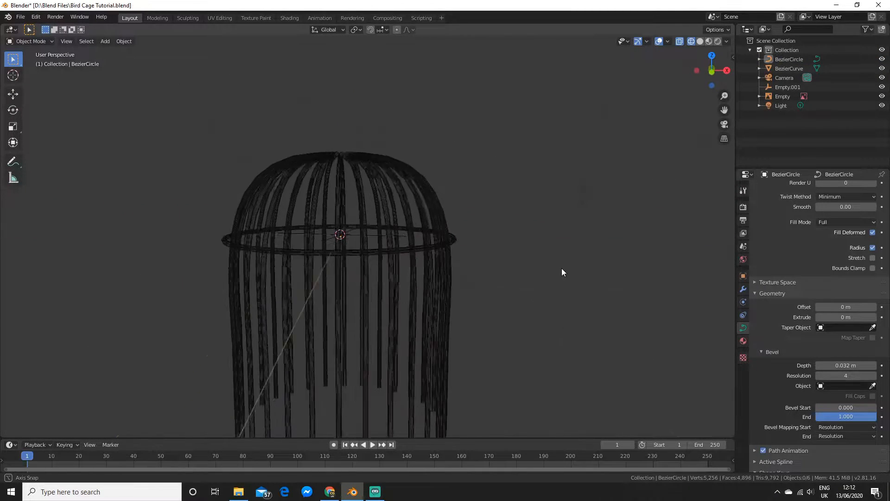
Lower the ring about 2.28 m along global Z to just above the bottom ends of the bars.
left_click(381, 261)
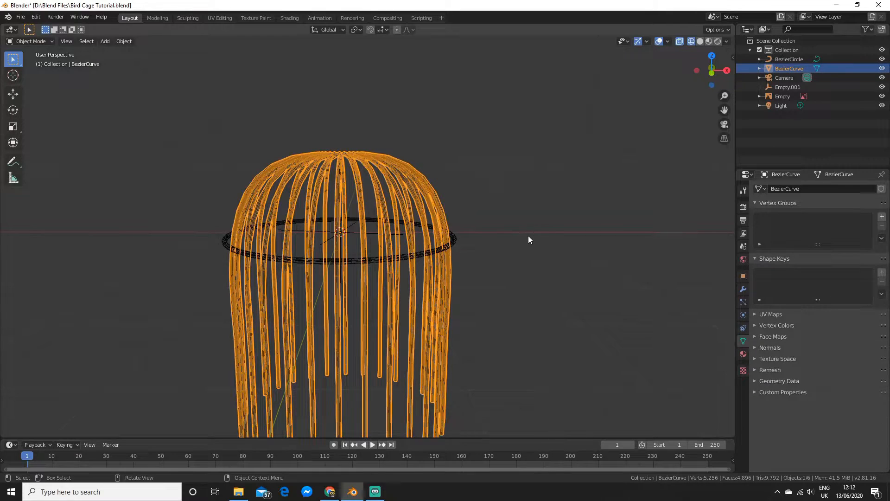
left_click(374, 260)
scroll(463, 243, "down", 3)
middle_click_drag(480, 248, 477, 235)
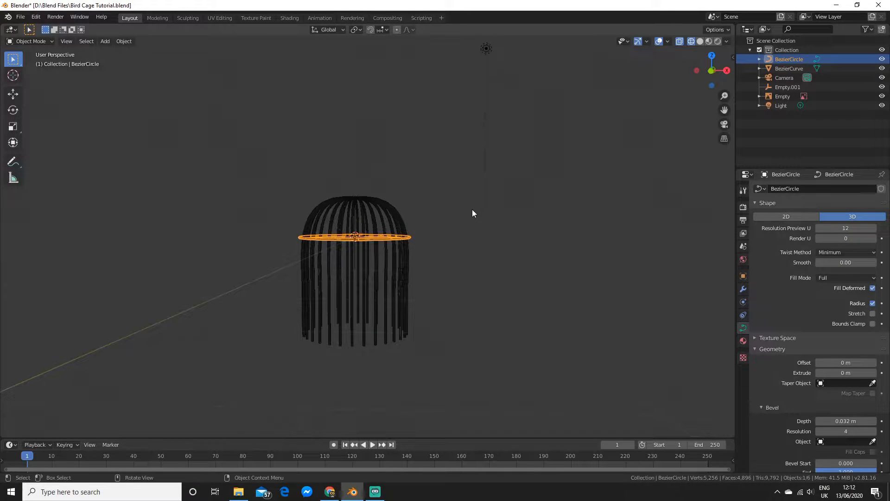
key("g")
key("z")
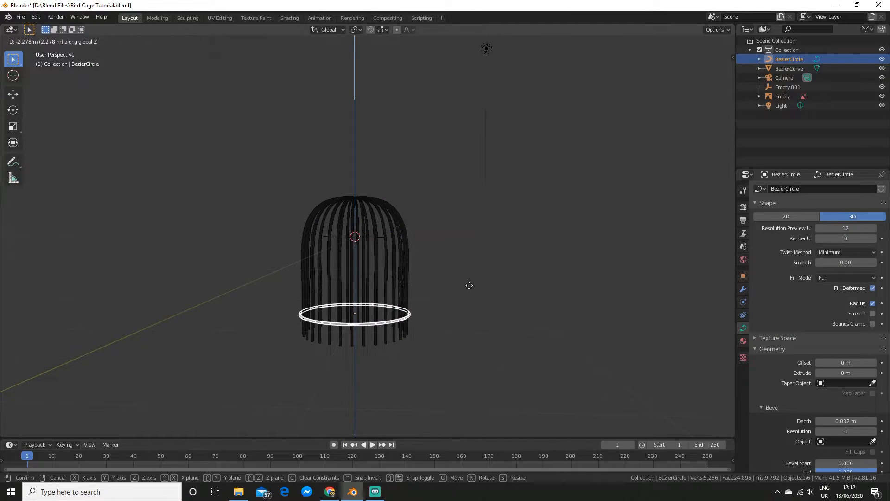
left_click(469, 285)
middle_click_drag(491, 306, 480, 322)
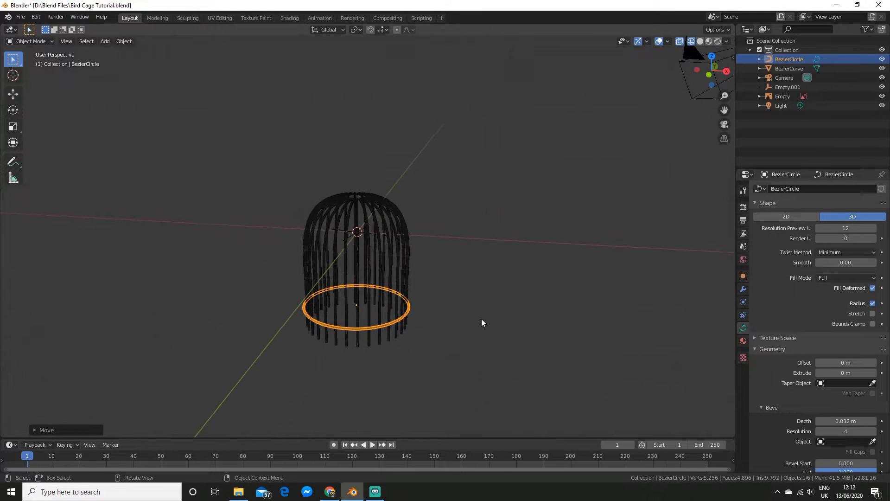
Duplicate the ring twice, raising each copy along global Z to stack evenly spaced rings up the cage.
key("shift+d")
key("z")
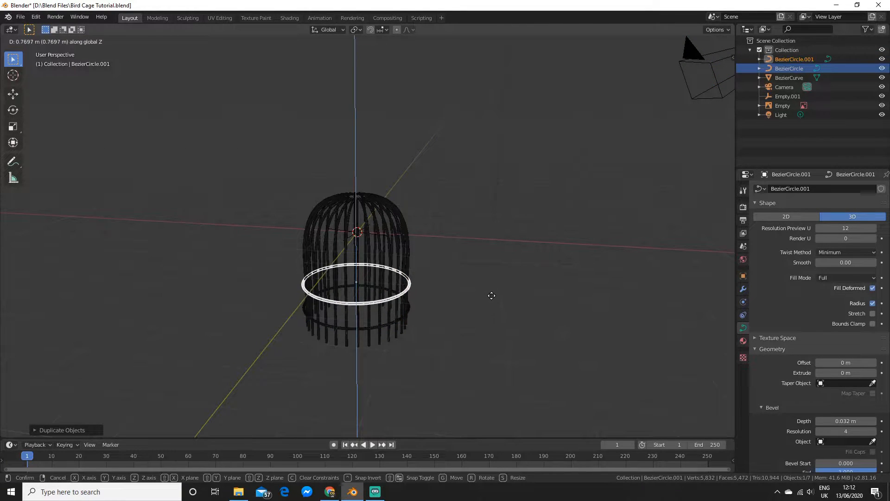
left_click(497, 300)
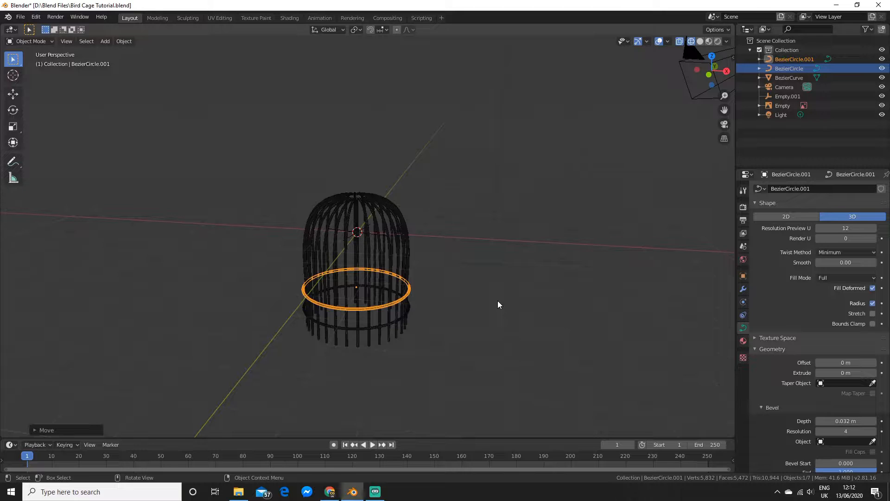
key("shift+d")
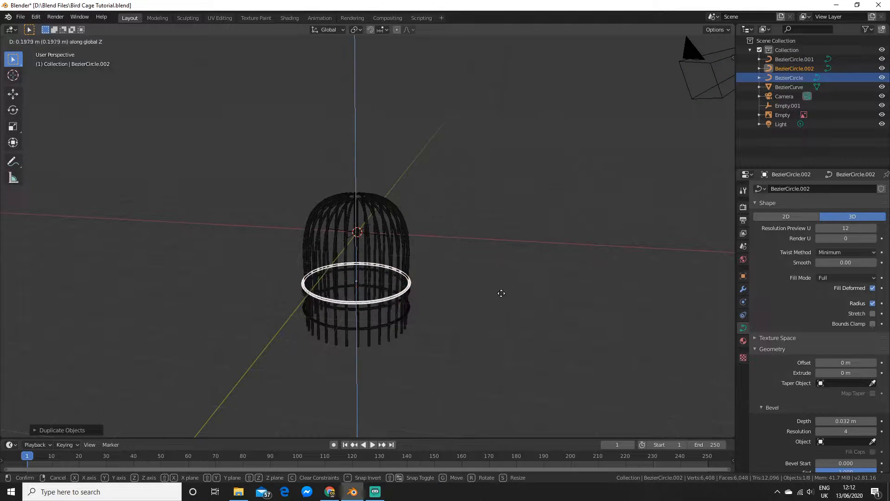
left_click(513, 290)
Duplicate the uppermost ring once more and raise the copy about 0.75 m along global Z.
key("shift+s")
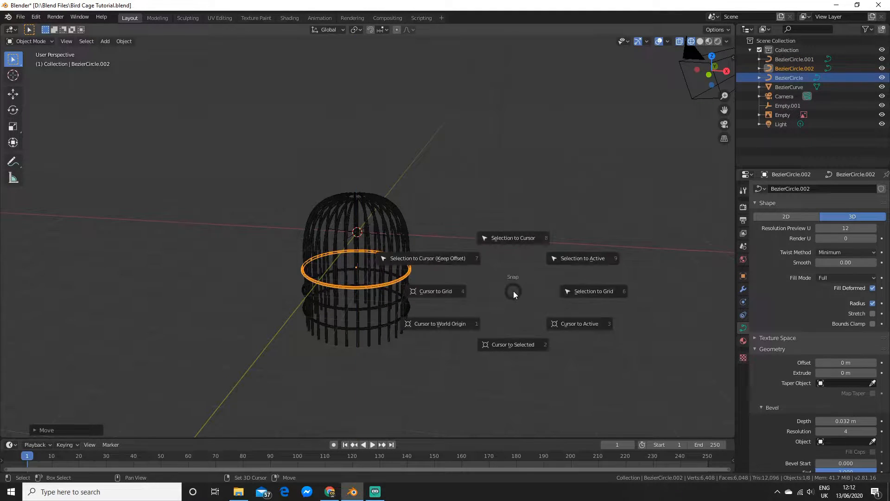
key("Escape")
key("shift+d")
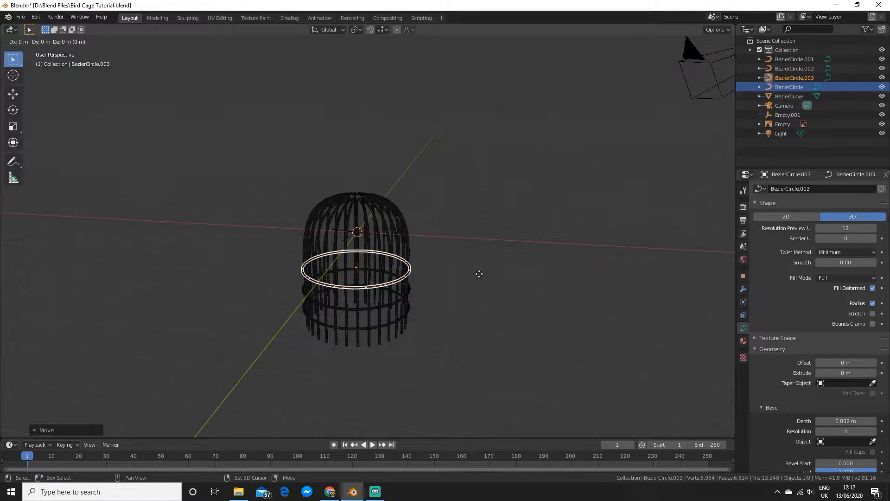
key("z")
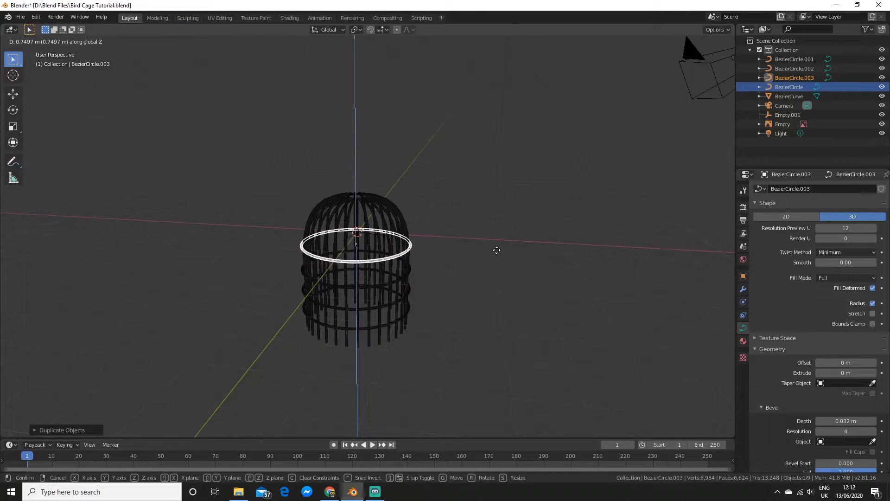
left_click(497, 250)
Switch the viewport from wireframe to solid shading, deselect the ring and inspect the cage.
key("Tab")
key("Tab")
key("shift+z")
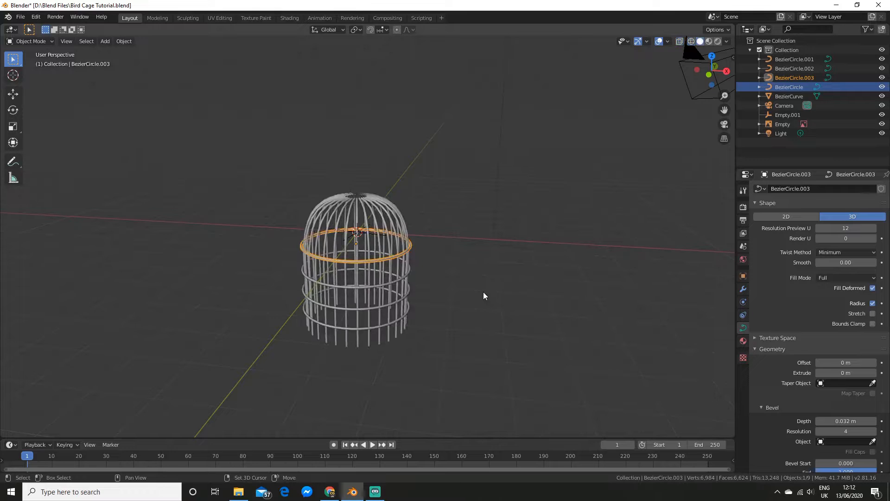
left_click(483, 292)
scroll(483, 291, "down", 2)
middle_click_drag(483, 291, 457, 269)
scroll(457, 269, "up", 2)
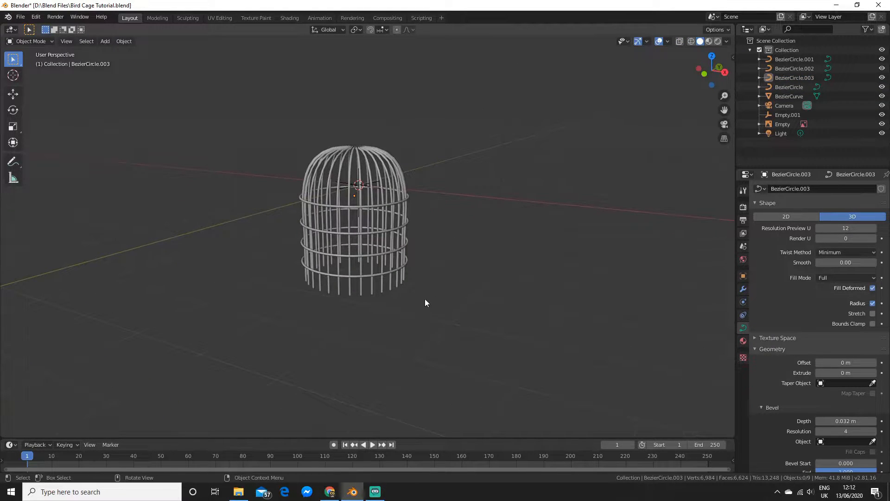
Add a cylinder mesh to the scene for the cage's base.
key("shift+a")
mouse_move(333, 243)
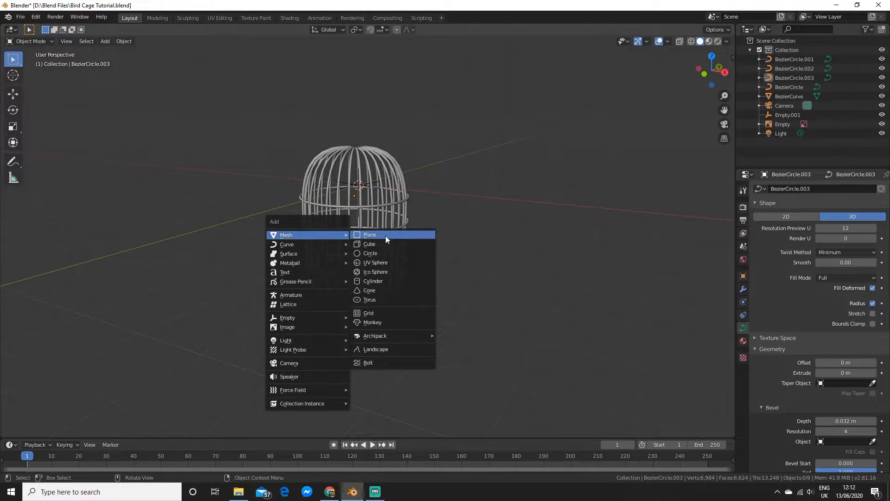
left_click(390, 280)
middle_click_drag(435, 287, 425, 209)
In Edit Mode, centre the base cylinder on the cage from the top view and scale it up to match the rings' diameter.
key("Tab")
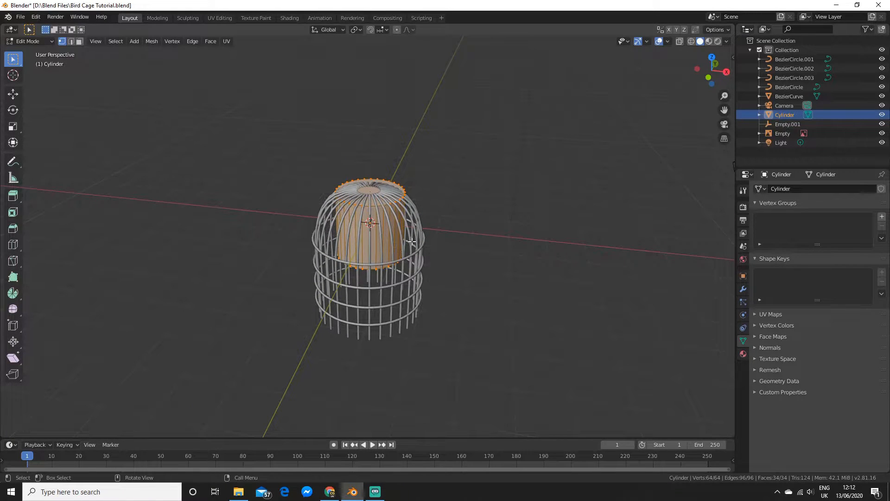
key("KP_7")
key("g")
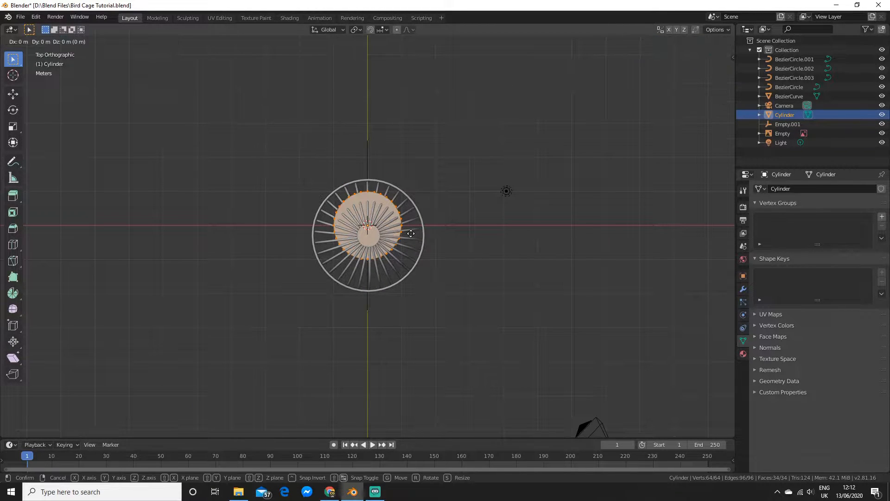
left_click(411, 243)
key("s")
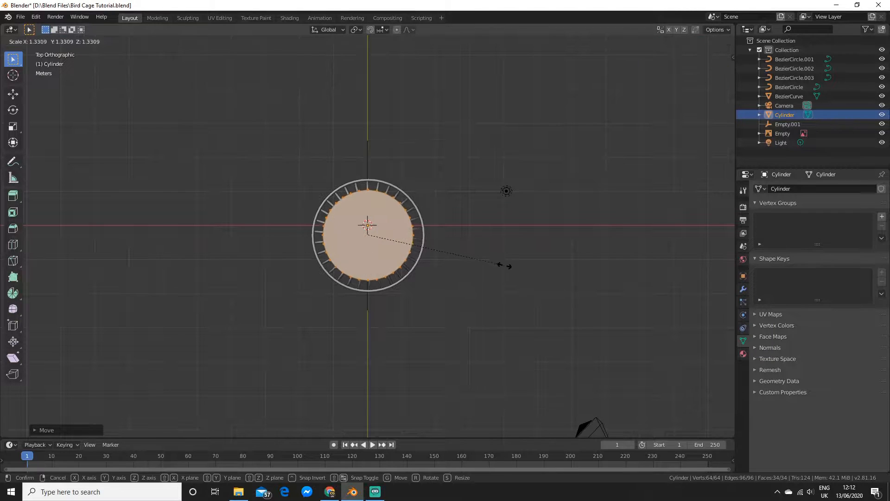
left_click(531, 278)
Select all of the cylinder's bottom vertices and lower them along global Z to well below the ends of the bars.
mouse_move(503, 385)
middle_mouse_down()
mouse_move(479, 336)
mouse_move(481, 279)
middle_mouse_up()
middle_click_drag(481, 279, 495, 290, "shift")
key("shift+z")
left_click_drag(283, 262, 626, 347)
key("shift+z")
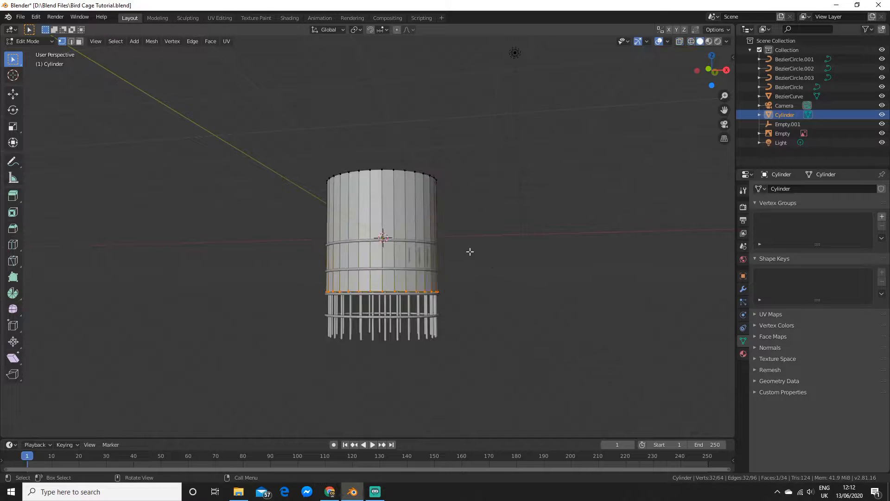
middle_click_drag(473, 254, 451, 223)
key("z")
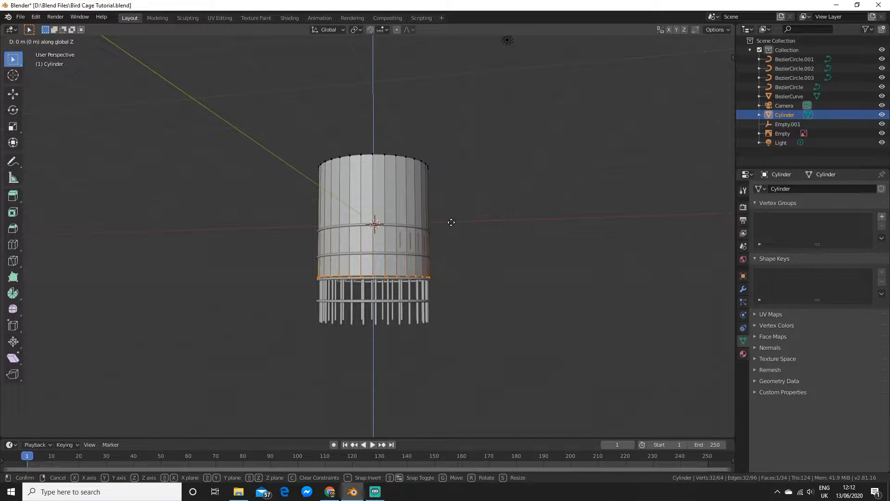
left_click(465, 349)
Select the cylinder's top vertices and lower them about 4.46 m along global Z to the bottom ends of the bars.
left_click(328, 158, "alt")
key("shift+z")
left_click_drag(250, 123, 515, 183)
key("shift+z")
key("g")
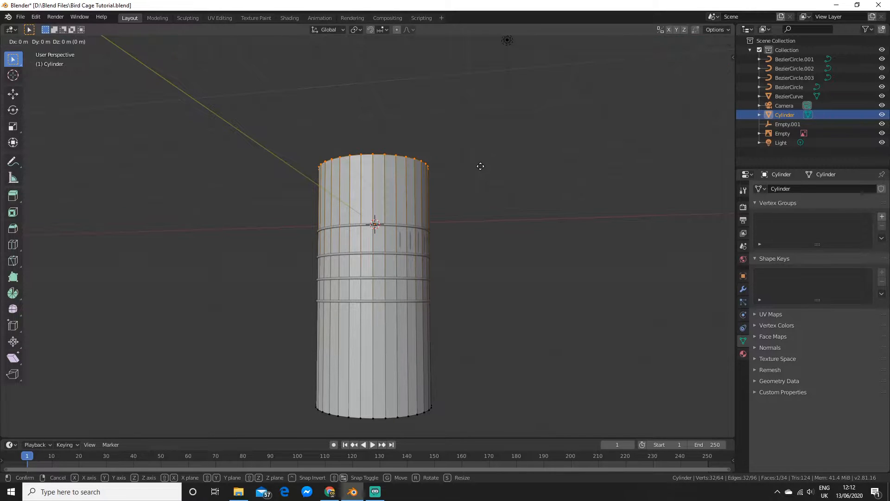
key("z")
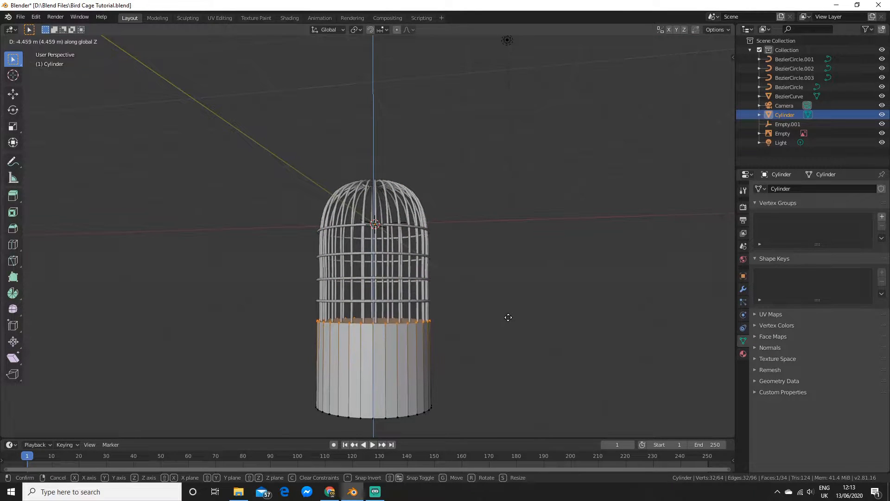
left_click(508, 317)
Select the cylinder's bottom vertices and raise them about 1.47 m along global Z to make a shallower base.
mouse_move(481, 259)
middle_mouse_down()
mouse_move(479, 288)
mouse_move(477, 257)
middle_mouse_up()
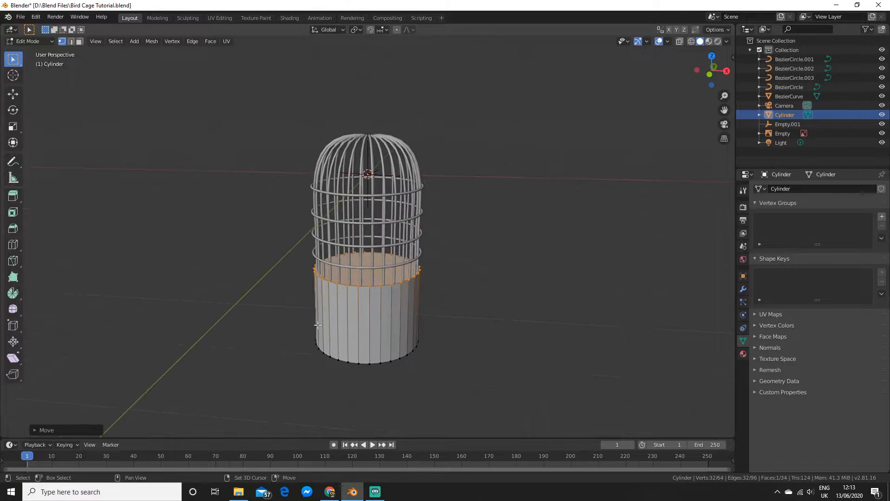
key("shift+z")
middle_click_drag(434, 342, 435, 329)
left_click_drag(274, 312, 531, 374)
key("shift+z")
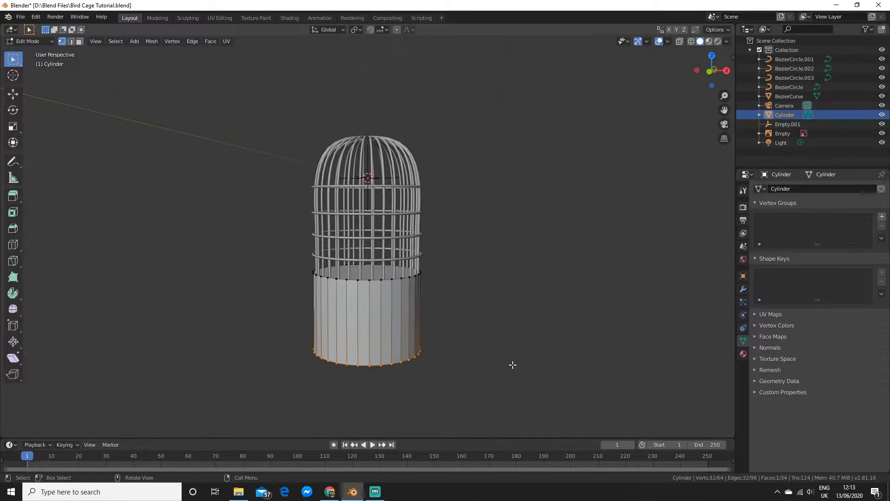
key("g")
key("z")
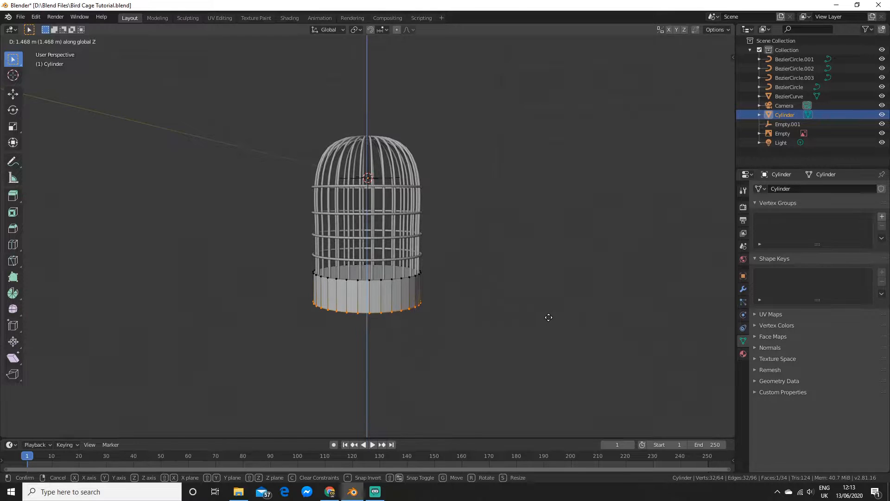
left_click(548, 317)
Add six evenly spaced horizontal loop cuts around the side of the base cylinder.
middle_click_drag(546, 315, 542, 292)
scroll(527, 309, "up", 4)
scroll(551, 280, "up", 2)
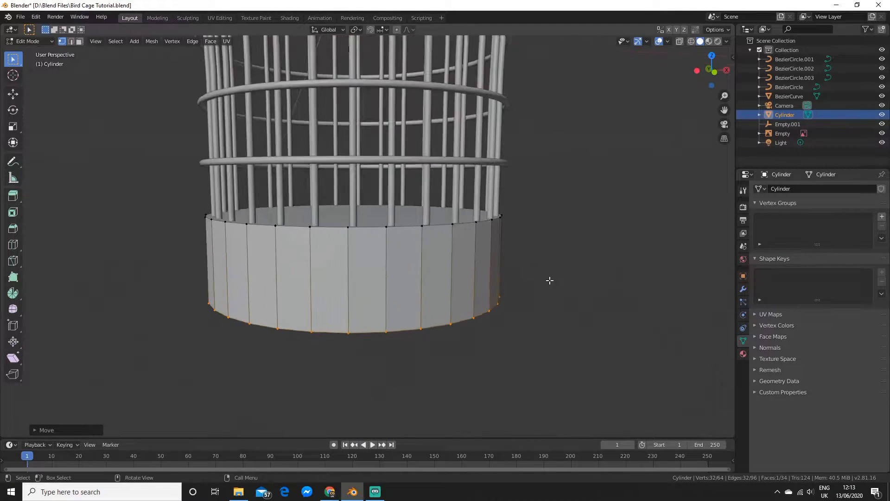
middle_click_drag(402, 253, 543, 250)
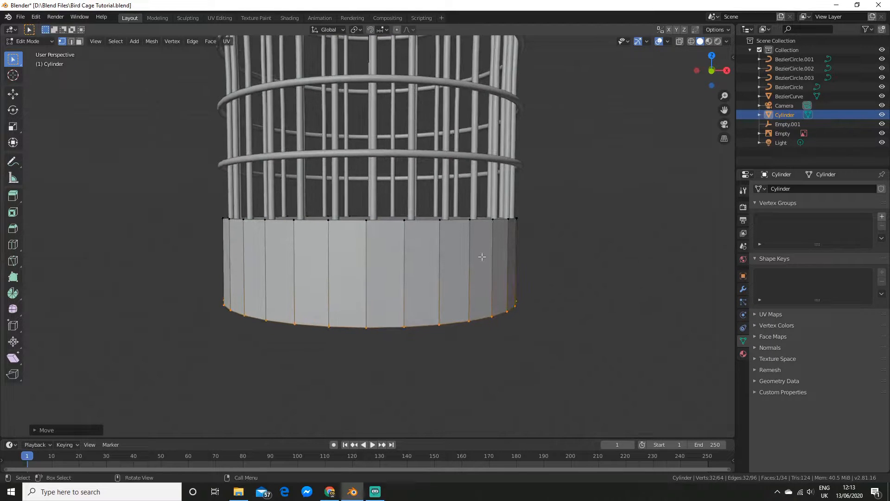
scroll(482, 257, "up", 5)
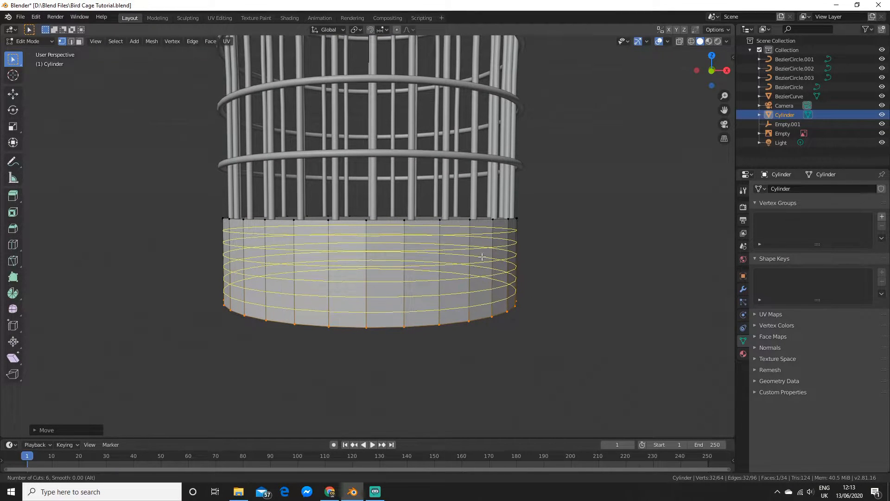
left_click(482, 256)
left_click(482, 256)
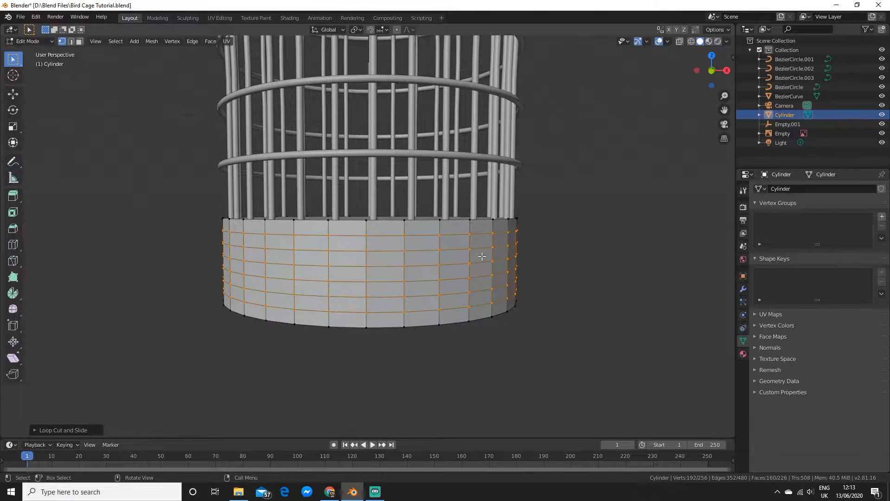
Select three alternating face loops around the base, extrude them in place and scale them to about 0.99 to form recessed grooves, then leave Edit Mode.
key("3")
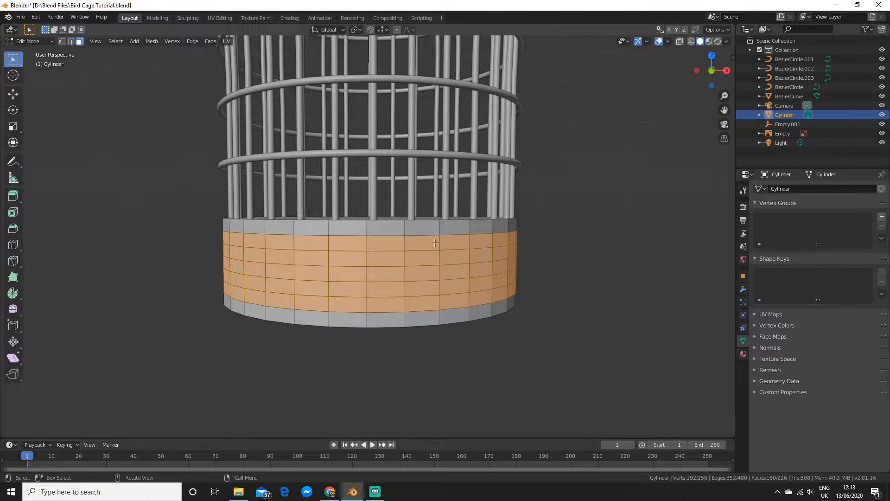
left_click(413, 248)
middle_click_drag(479, 251, 492, 254)
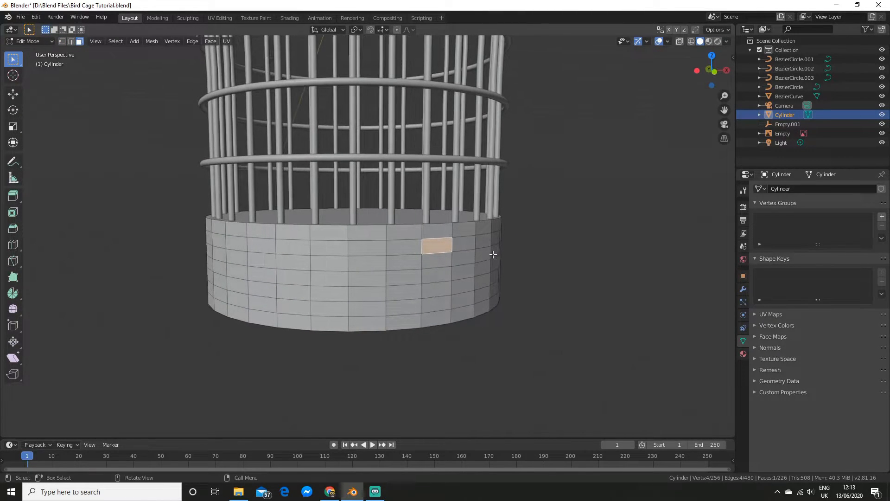
middle_click_drag(493, 240, 495, 239)
middle_click_drag(509, 273, 507, 262)
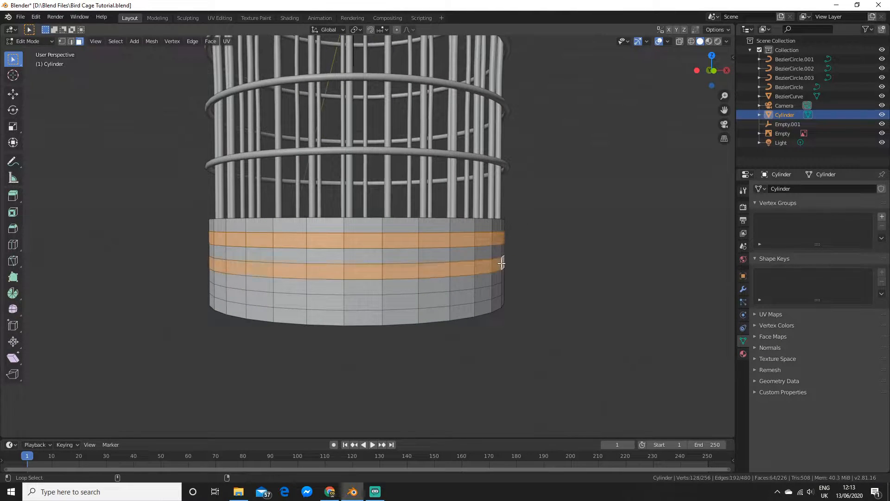
scroll(570, 248, "down", 2)
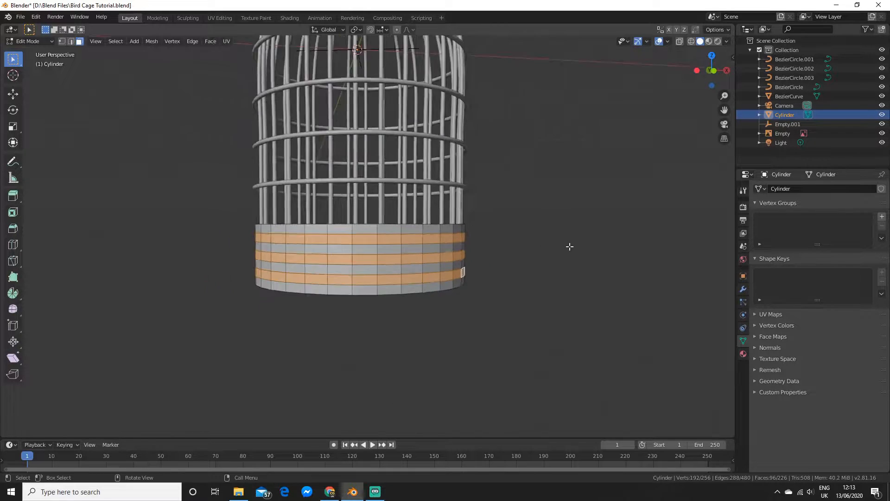
middle_click_drag(570, 248, 561, 258)
scroll(561, 258, "up", 2)
key("e")
right_click(561, 258)
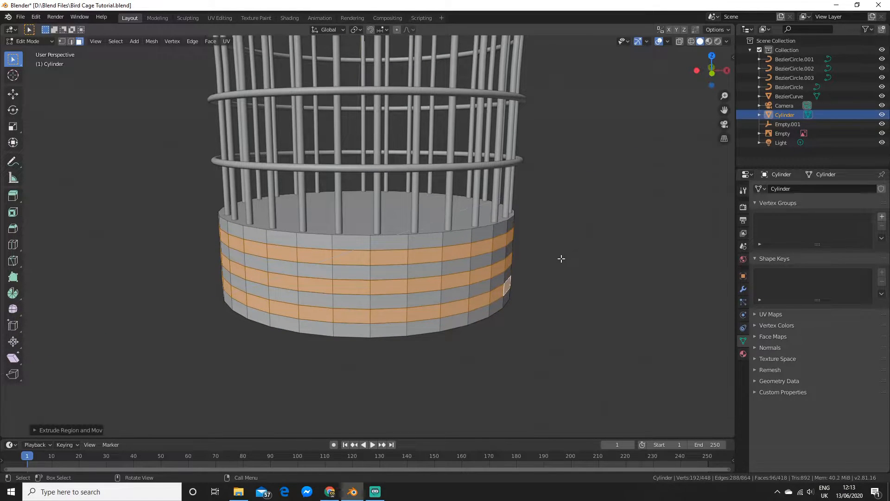
key("s")
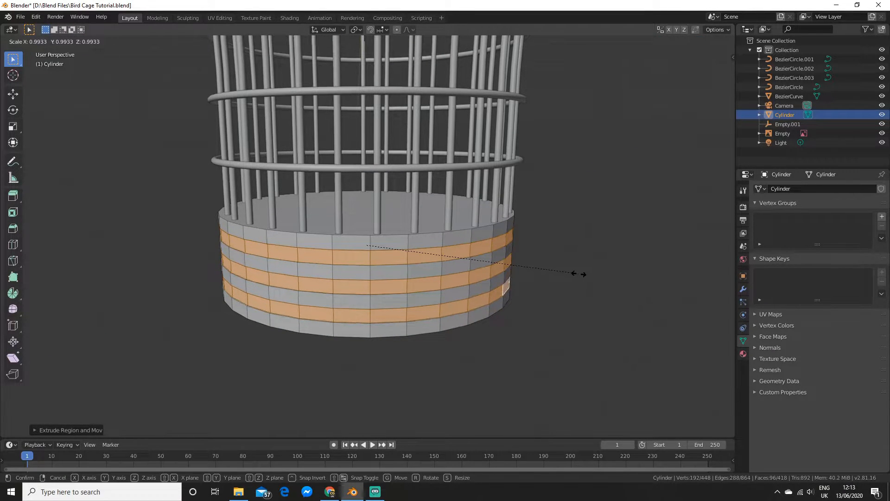
left_click(576, 271)
key("Tab")
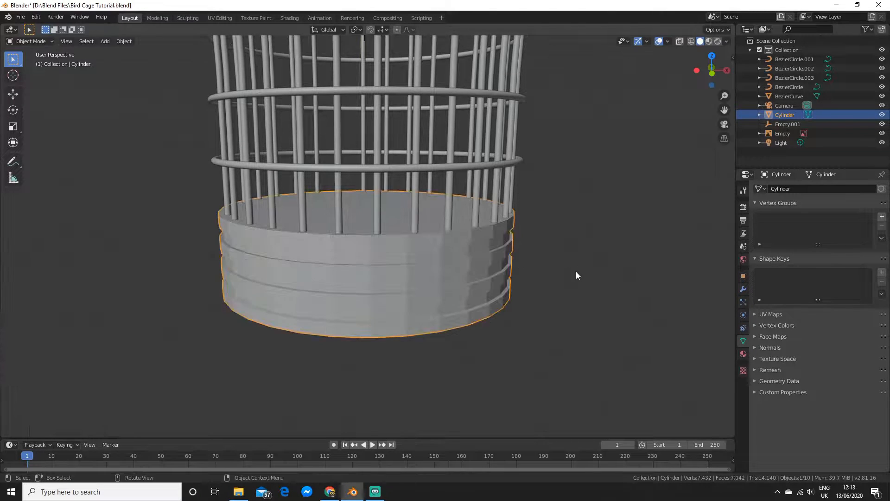
scroll(576, 272, "down", 4)
middle_click_drag(556, 219, 556, 265, "shift")
left_click(556, 265)
middle_click_drag(536, 214, 542, 242)
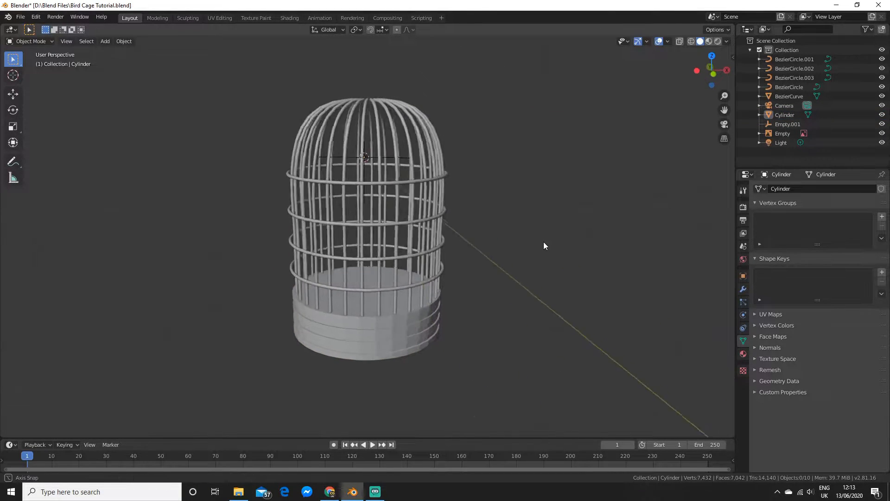
scroll(545, 243, "down", 3)
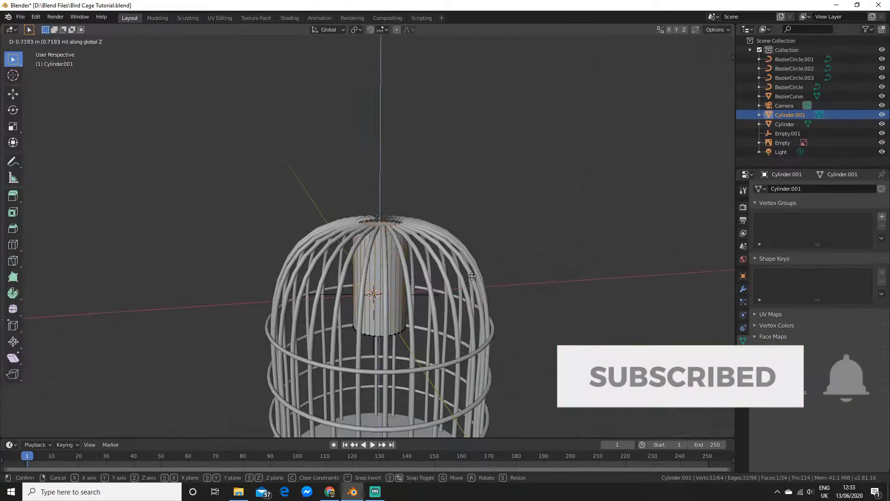
Shape a small cylinder above the bars into the cage's top fitting, resizing it and extruding its upper middle face band slightly outward.
left_click(514, 246)
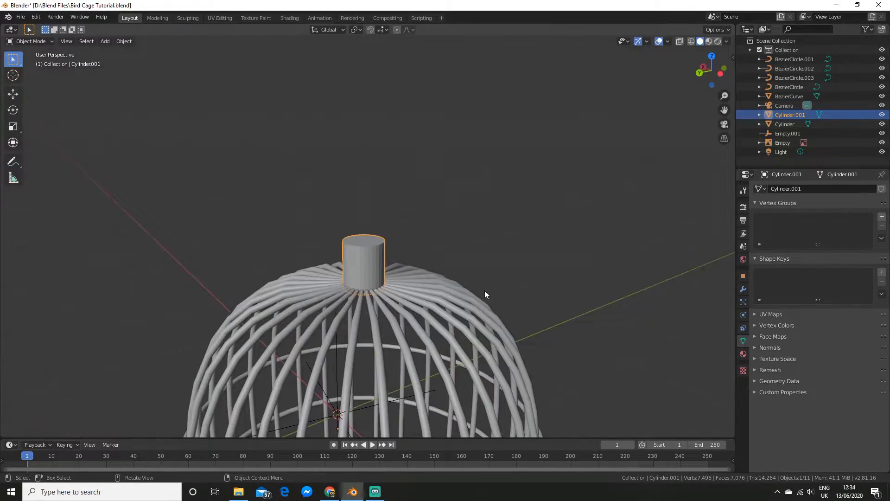
key("s")
left_click(515, 277)
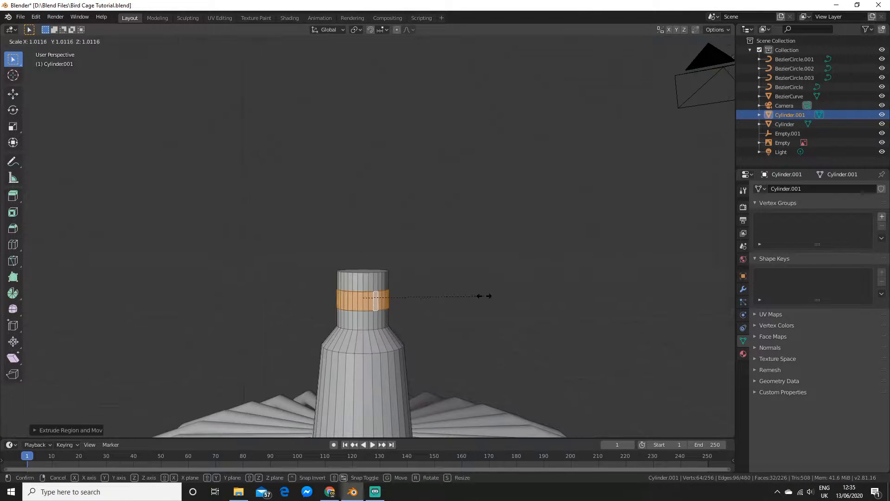
key("e")
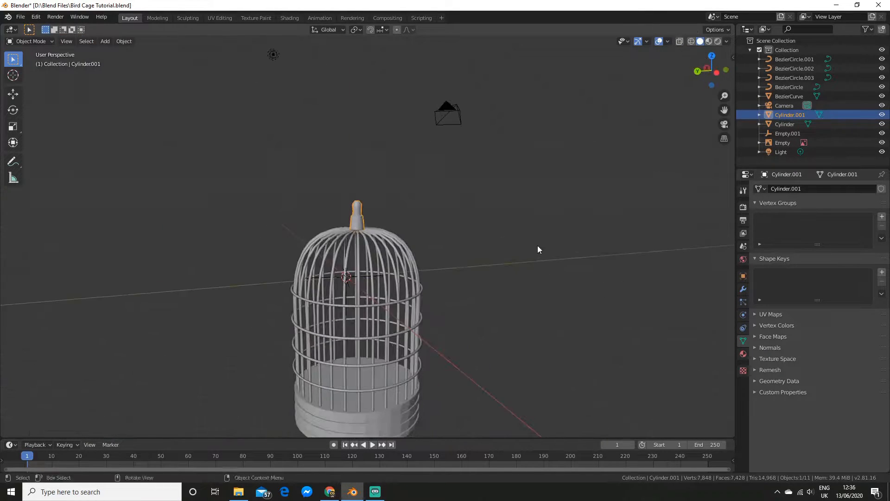
Add a Bezier circle to the scene for the hanging ring on top of the cage.
key("shift+a")
mouse_move(406, 253)
left_click(450, 260)
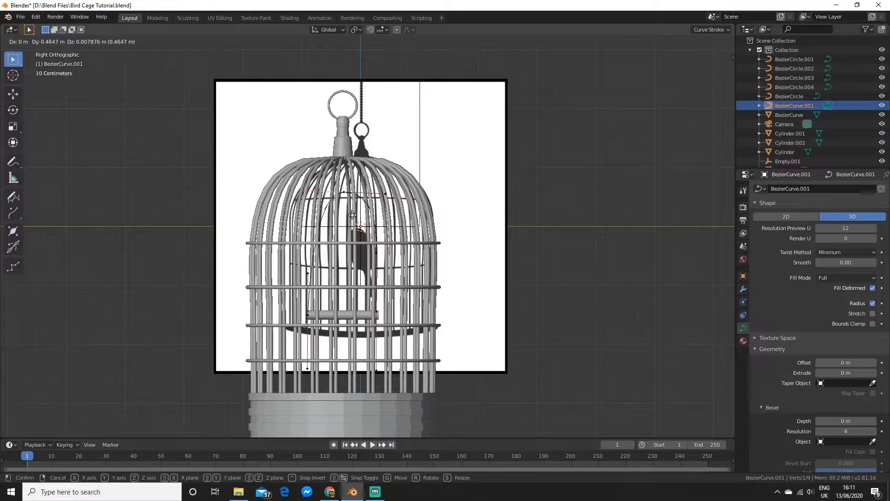
Move the Bezier curve's control points in the right view to shape the arched hanger above the perch.
scroll(405, 230, "up", 1)
key("g")
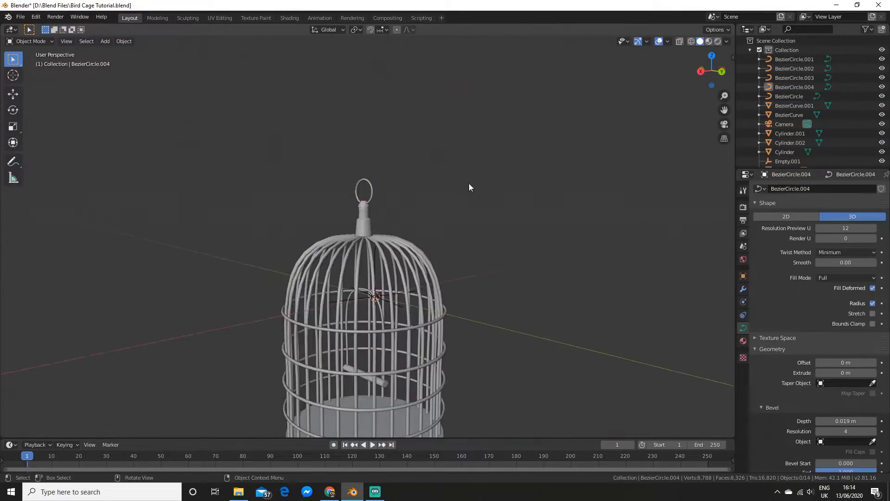
Duplicate the hanging ring and move the copy along global Z to beneath the top of the cage.
key("shift+d")
key("z")
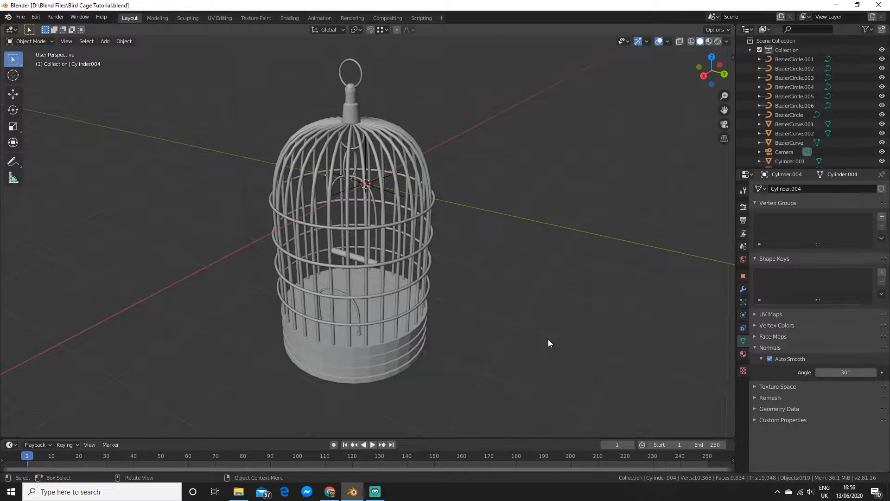
Add a circle mesh to the scene at the cage's centre.
middle_click_drag(517, 216, 421, 241)
key("shift+a")
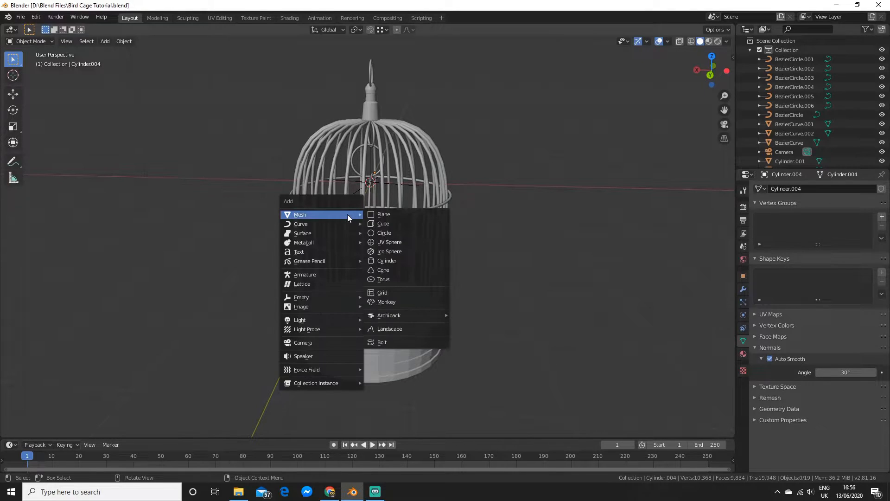
mouse_move(332, 262)
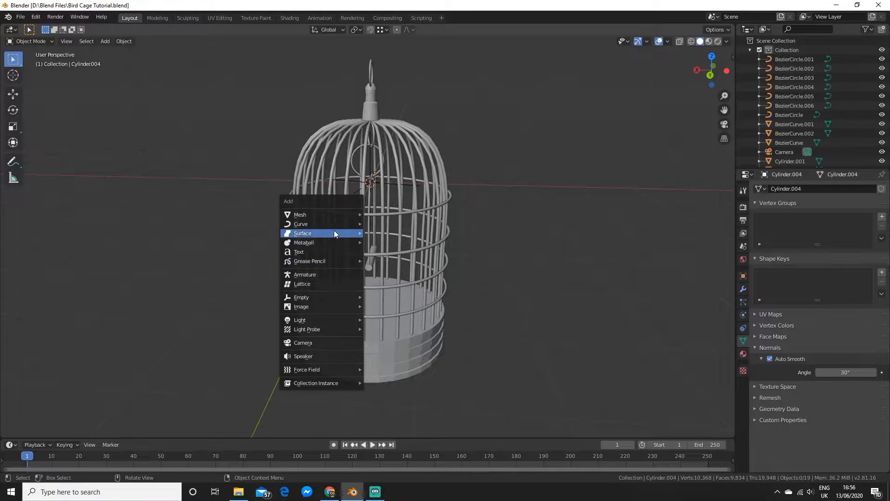
mouse_move(337, 212)
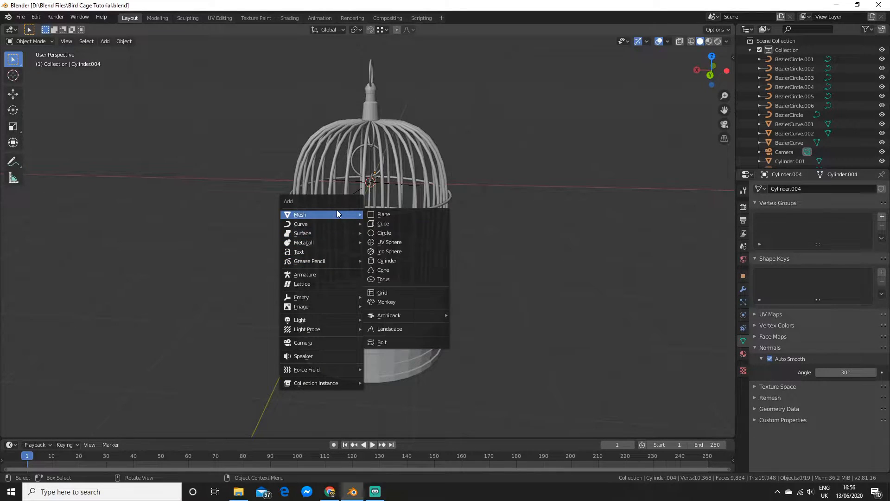
left_click(391, 234)
Scale the circle's vertices down to bowl size and move them about 2.8 m down along global Z onto the cage floor.
scroll(445, 224, "down", 2)
scroll(447, 244, "up", 4)
key("Tab")
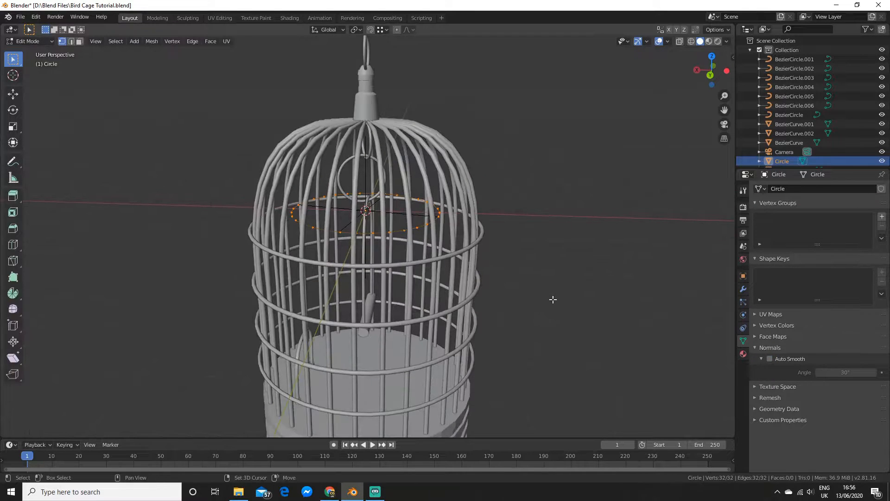
scroll(544, 261, "up", 2)
key("s")
left_click(445, 204)
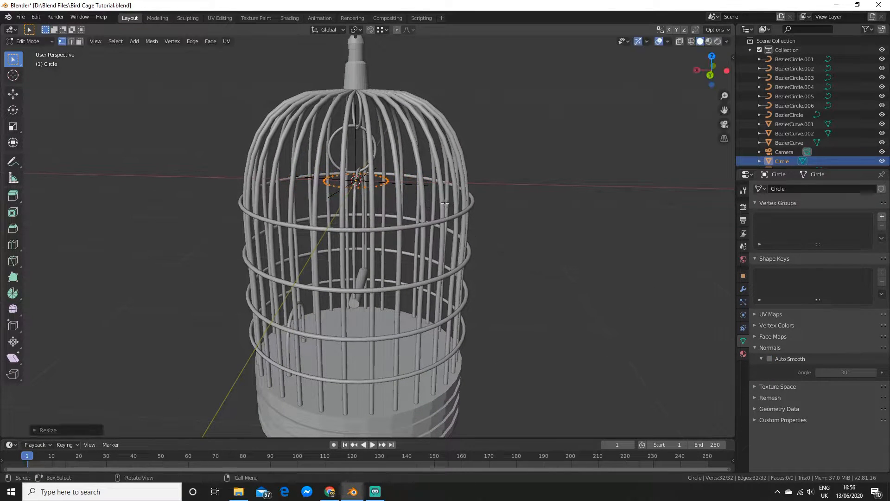
key("g")
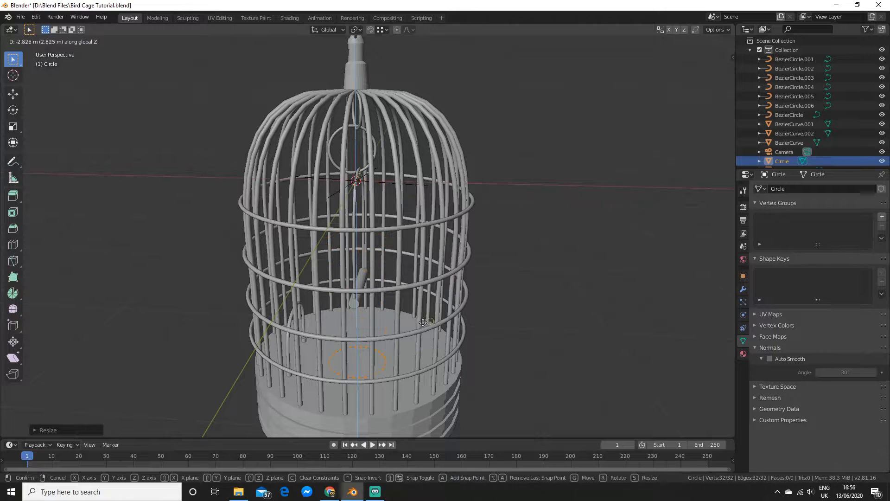
left_click(410, 317)
In the right view, extrude the circle upward twice, scaling each new edge loop outward to form flared bowl walls.
middle_click_drag(512, 345, 496, 239)
mouse_move(439, 309)
middle_mouse_down()
mouse_move(448, 337)
mouse_move(435, 293)
middle_mouse_up()
key("KP_3")
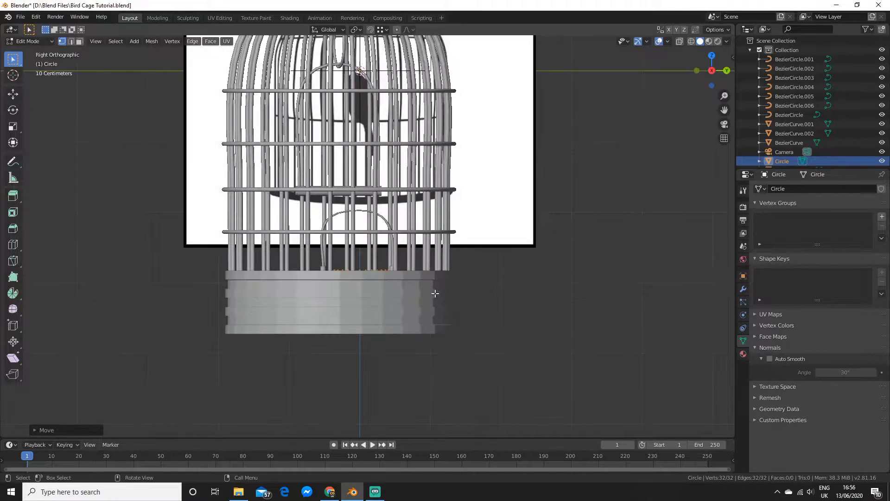
scroll(435, 292, "up", 6)
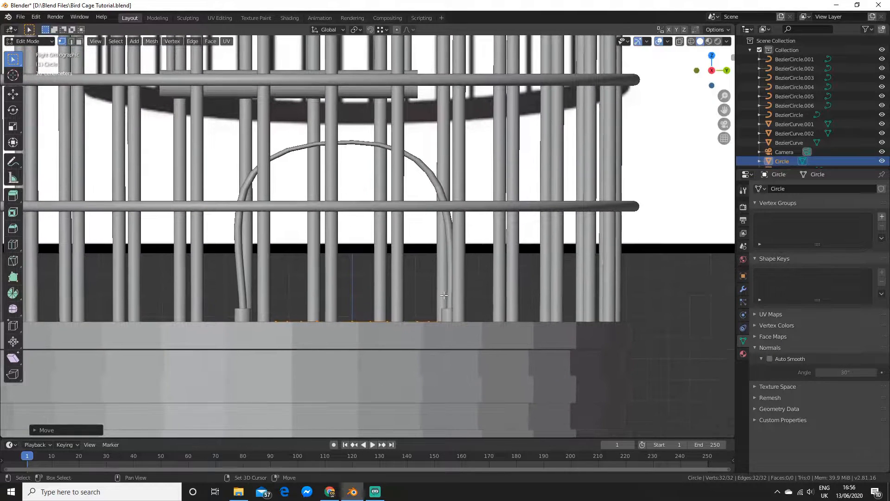
key("e")
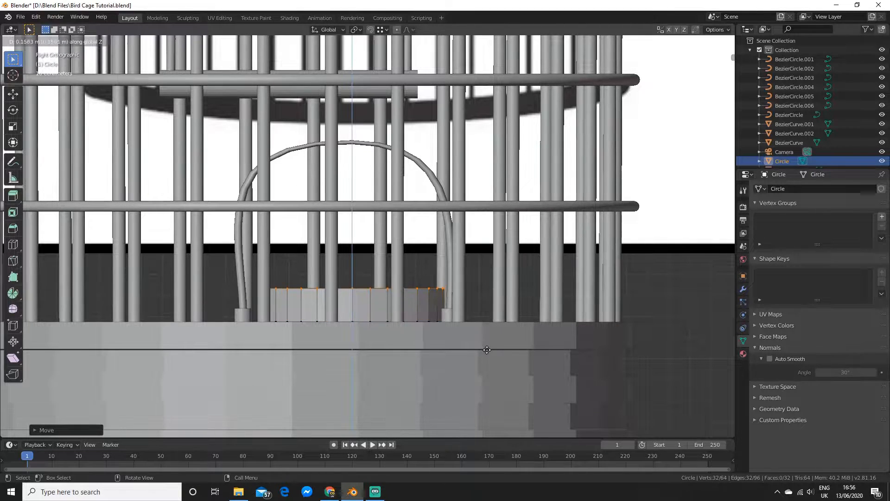
left_click(490, 348)
key("s")
left_click(517, 342)
key("e")
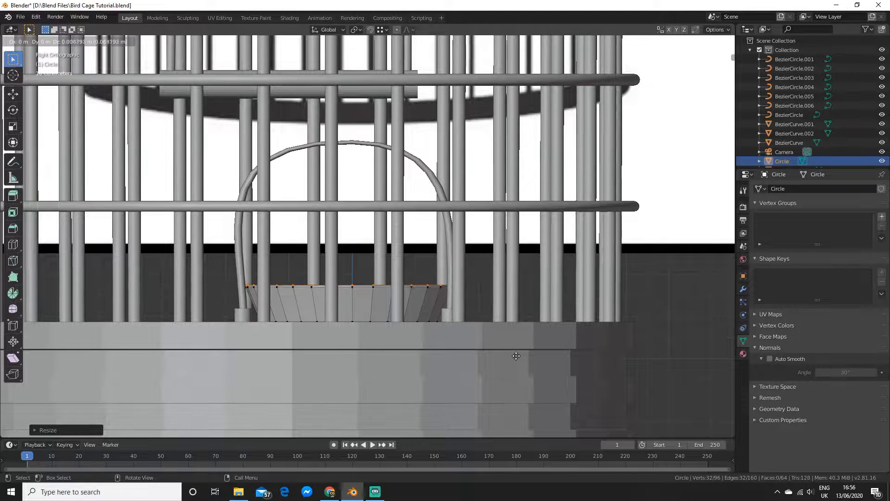
left_click(516, 317)
key("s")
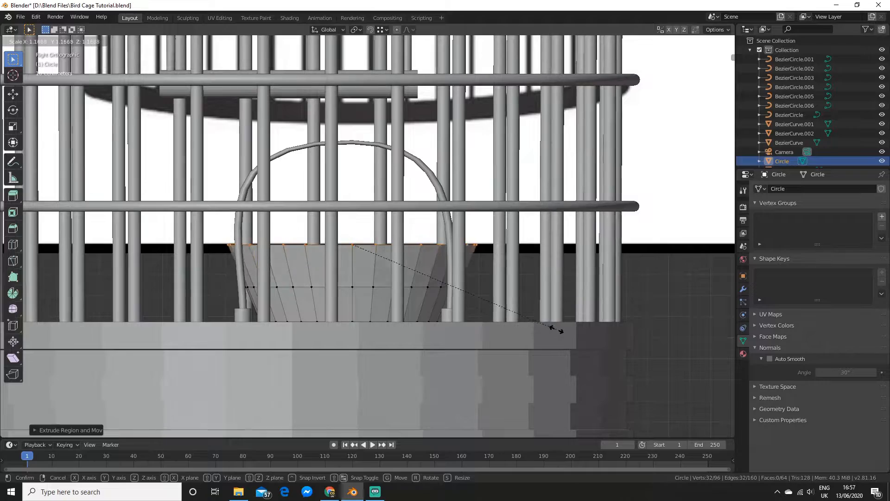
left_click(560, 329)
middle_click_drag(560, 329, 365, 243)
scroll(519, 330, "down", 3)
scroll(517, 329, "down", 3)
scroll(464, 320, "up", 3)
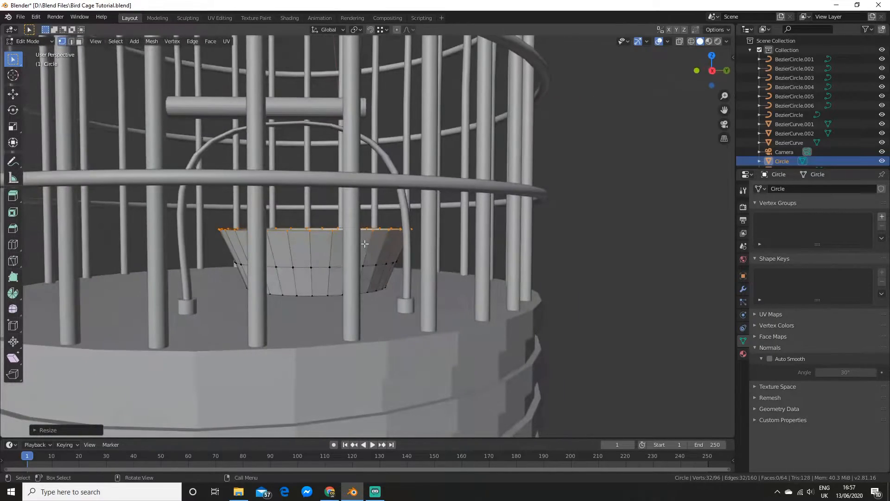
middle_click_drag(370, 276, 409, 291)
middle_click_drag(411, 293, 397, 262)
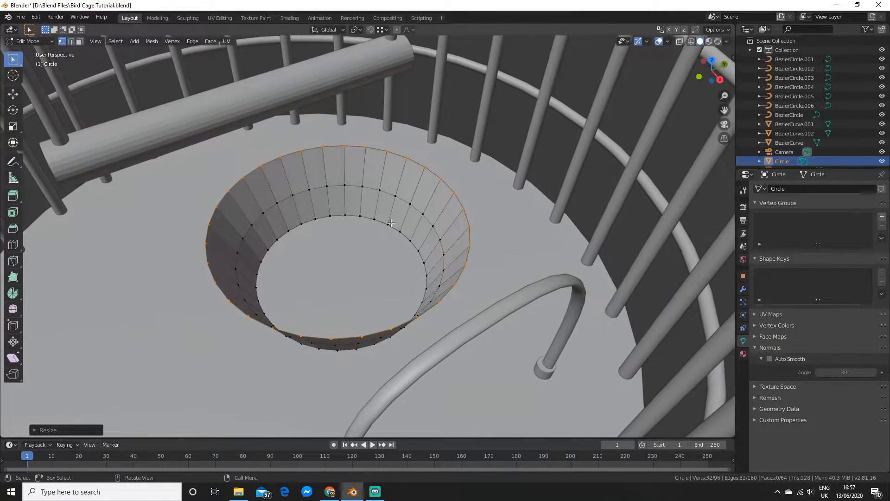
middle_click_drag(388, 222, 395, 252)
key("x")
left_click(394, 252)
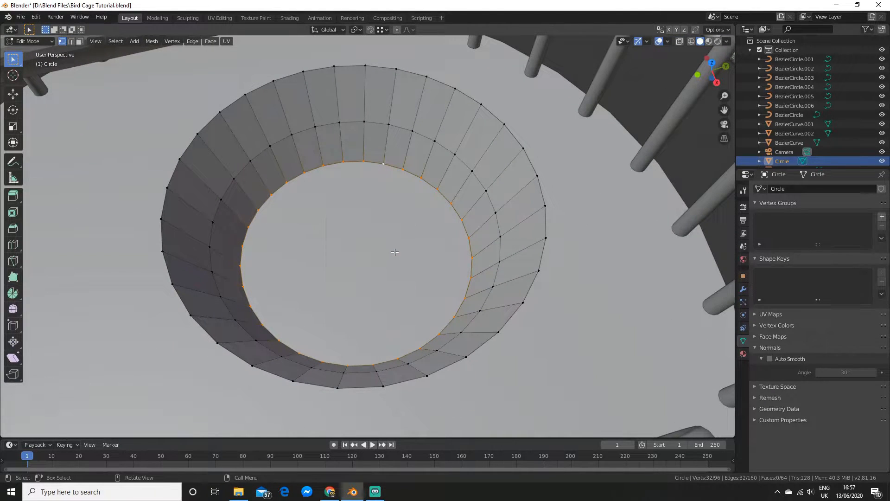
key("x")
left_click(372, 259)
middle_click_drag(373, 259, 335, 240)
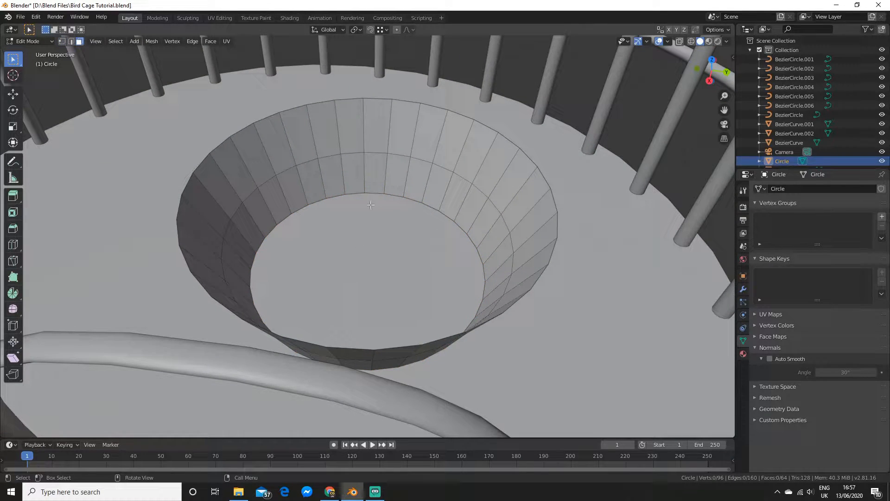
Select the bowl's bottom edge loop, close the opening with Grid Fill and return to Object Mode.
middle_click_drag(380, 222, 248, 189)
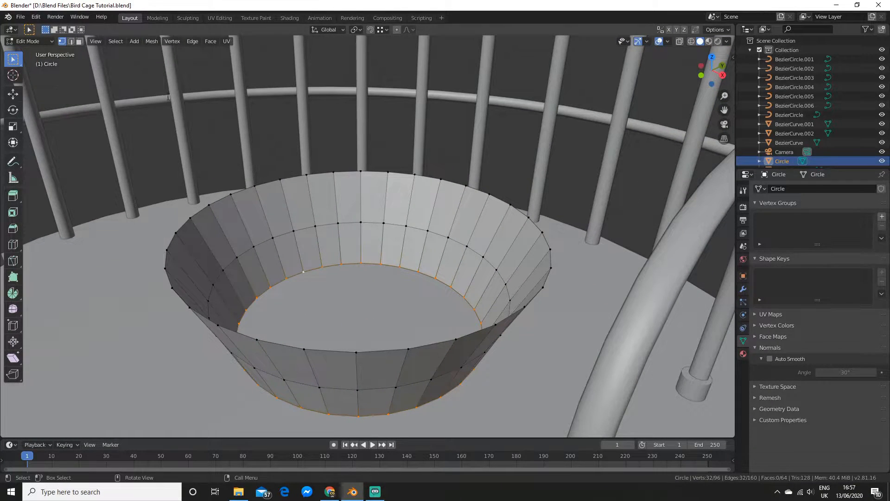
key("F3")
type("Grid Fill")
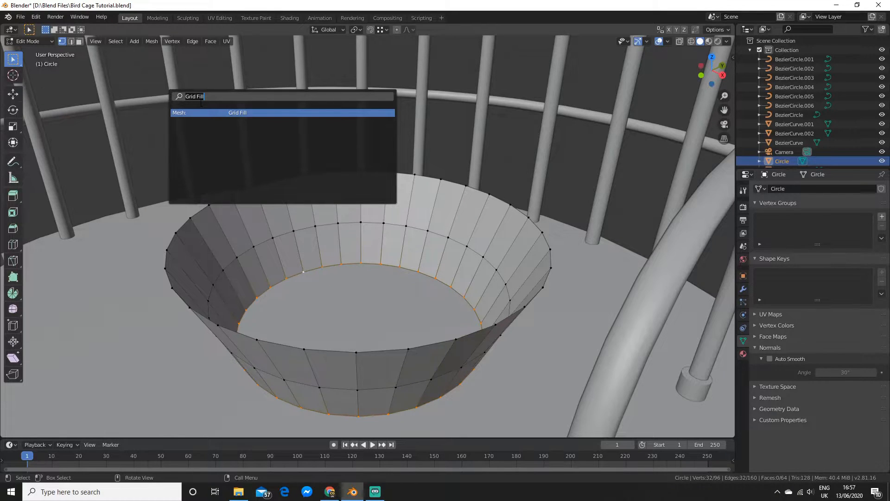
key("Return")
scroll(297, 199, "down", 3)
mouse_move(326, 244)
middle_mouse_down()
mouse_move(317, 268)
mouse_move(317, 243)
mouse_move(335, 211)
mouse_move(337, 233)
middle_mouse_up()
scroll(317, 269, "up", 4)
key("Tab")
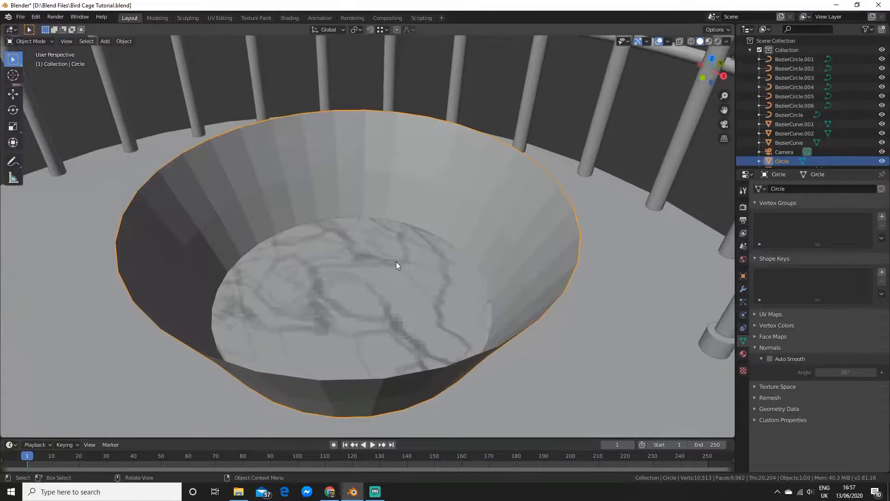
Add a Solidify modifier to the bowl, set its thickness to 0.013 m and apply it.
scroll(396, 265, "down", 3)
middle_click_drag(396, 265, 368, 269)
scroll(367, 275, "up", 4)
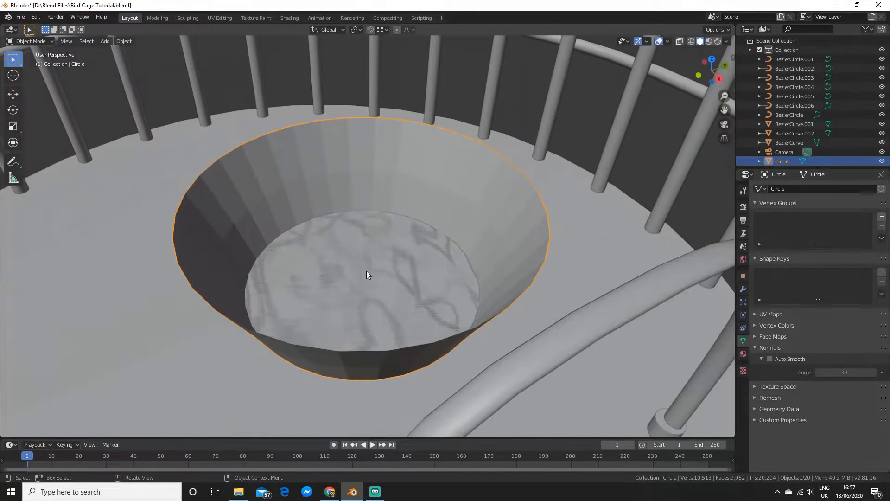
middle_click_drag(366, 272, 404, 269)
left_click(743, 289)
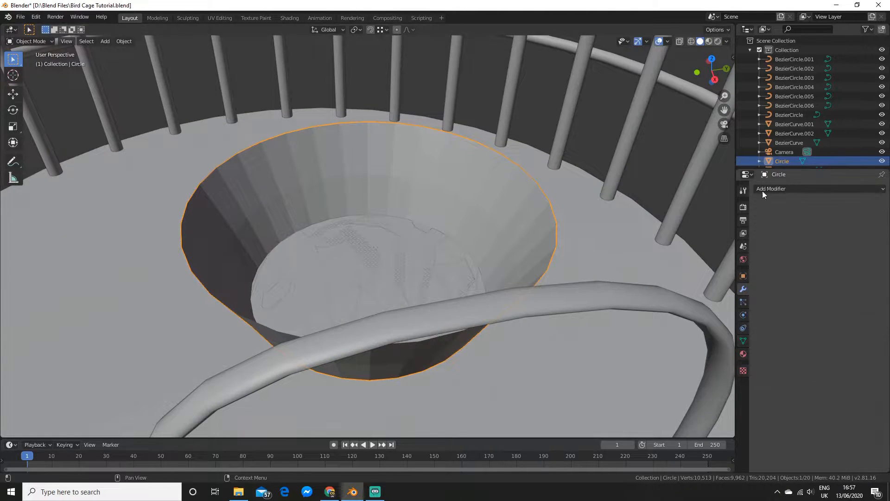
left_click(764, 187)
left_click(718, 330)
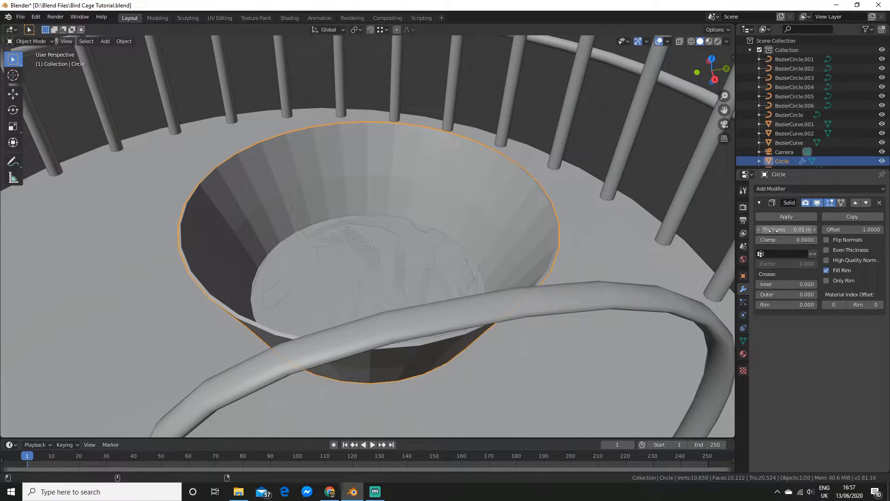
left_click_drag(773, 230, 787, 230)
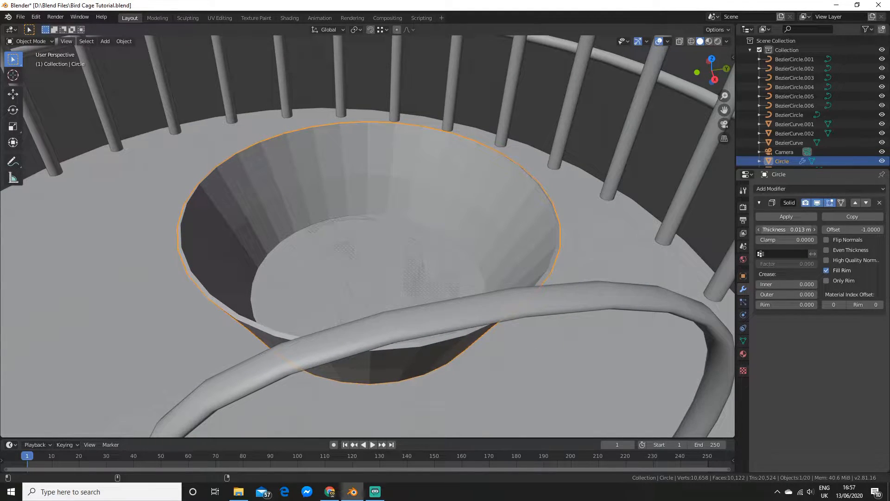
left_click(785, 216)
Add a Subdivision Surface modifier to the bowl with a viewport level of 2.
left_click(786, 188)
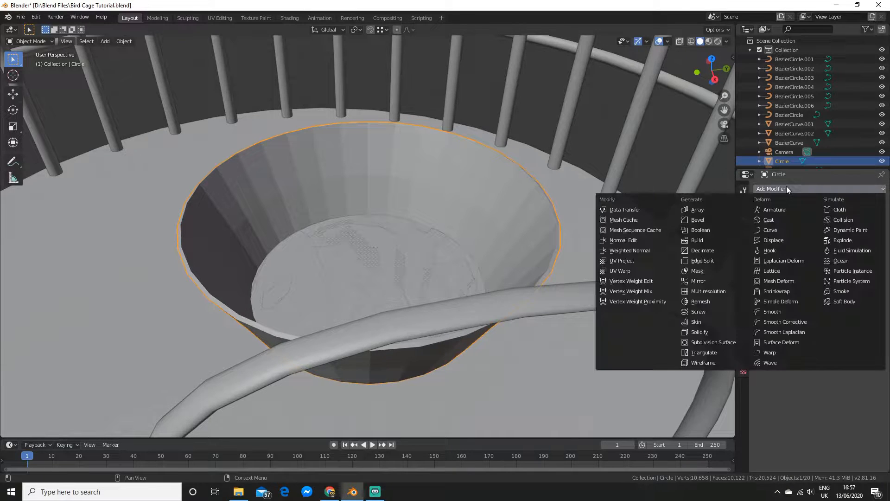
left_click(732, 341)
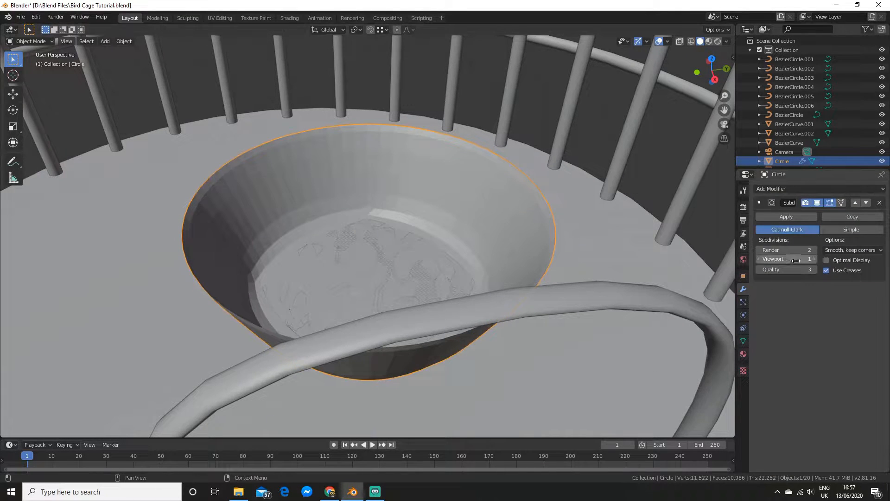
left_click(814, 258)
Add supporting loop cuts around the bowl's outer wall, one just below the rim and one close to the base.
scroll(364, 307, "down", 4)
middle_click_drag(364, 307, 429, 286)
scroll(432, 279, "up", 3)
key("Tab")
key("ctrl+r")
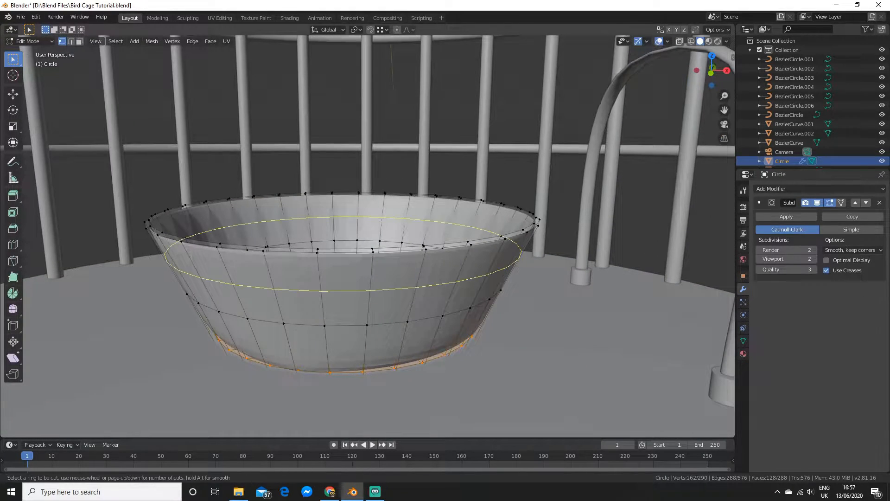
left_click(438, 283)
left_click(452, 261)
middle_click_drag(470, 292, 445, 286)
key("ctrl+r")
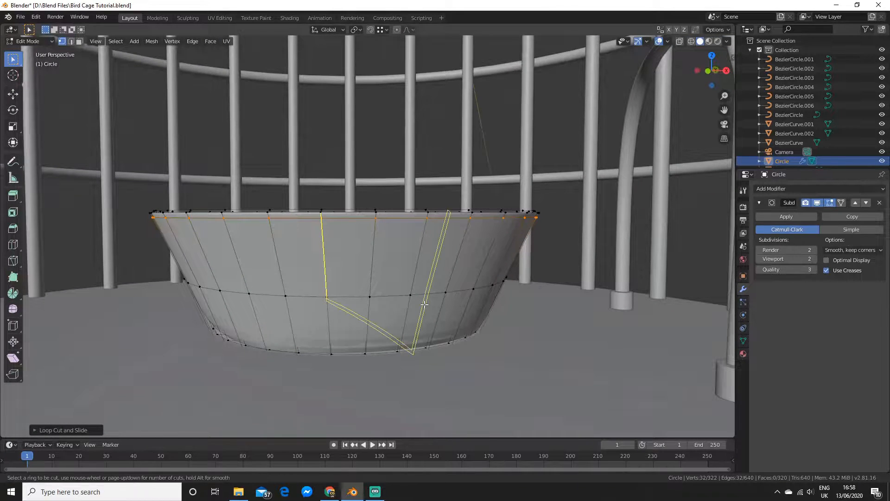
left_click(444, 305)
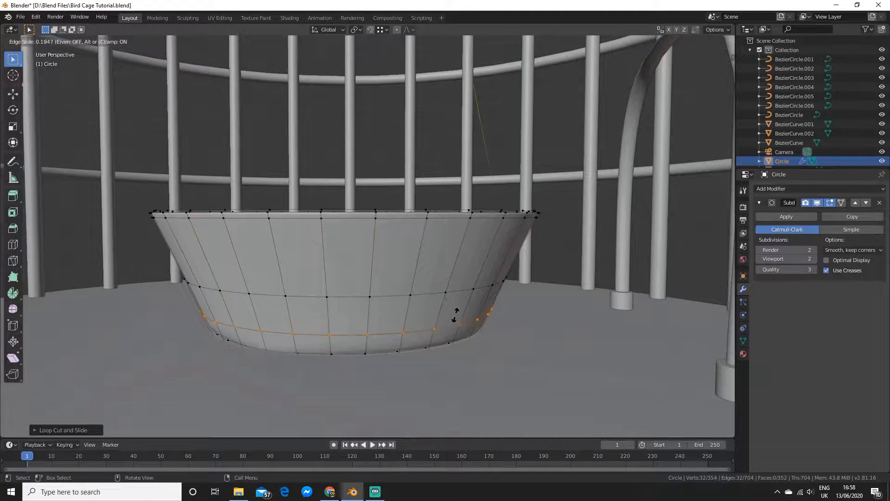
left_click(475, 336)
key("Tab")
Raise the bowl by about 0.001 m along global Z and shade it smooth.
middle_click_drag(473, 301, 465, 341)
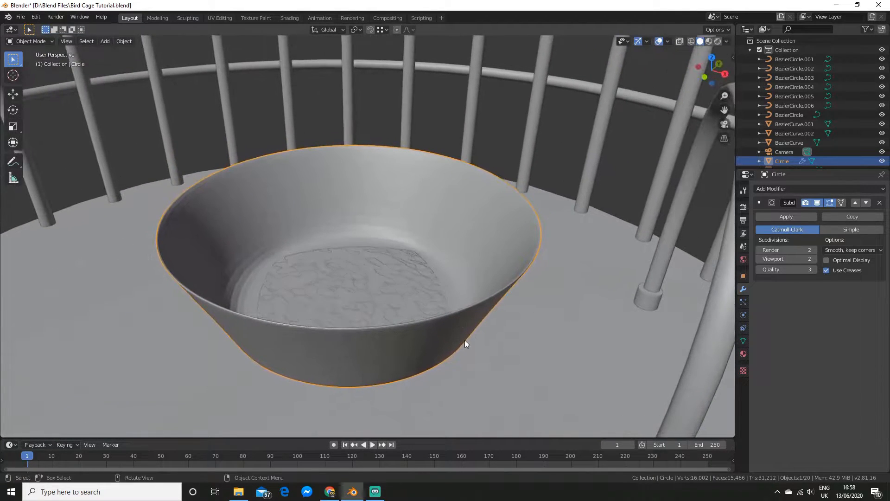
key("g")
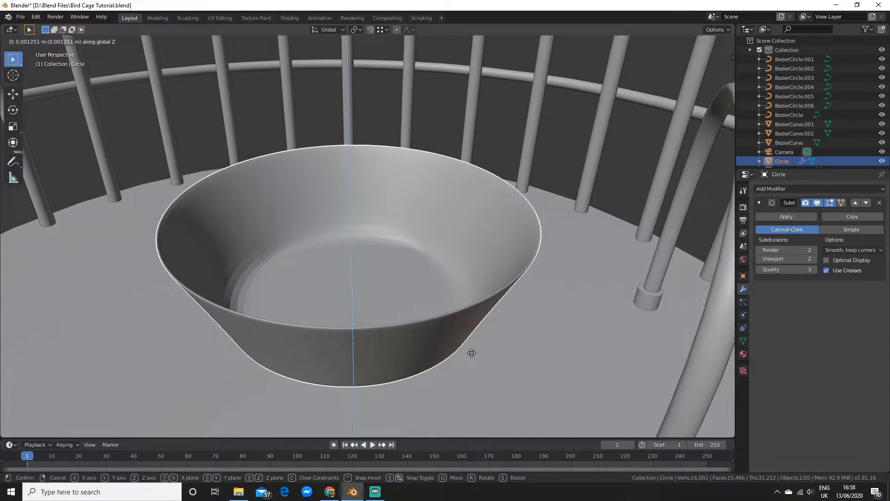
left_click(472, 352)
middle_click_drag(475, 351, 411, 308)
right_click(327, 266)
left_click(328, 267)
Select all of the bowl's vertices in Edit Mode and scale them narrower with the Z axis locked.
scroll(328, 267, "down", 10)
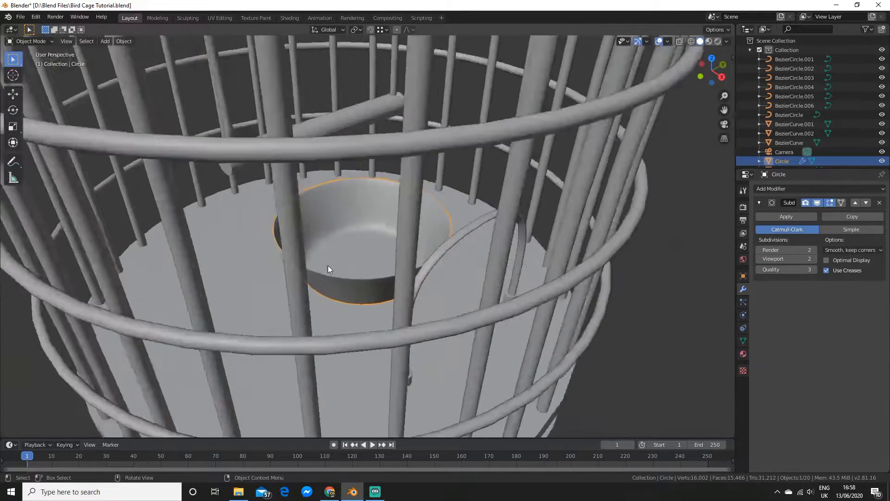
left_click(556, 299)
middle_click_drag(555, 299, 455, 287)
scroll(475, 280, "up", 6)
left_click(389, 264)
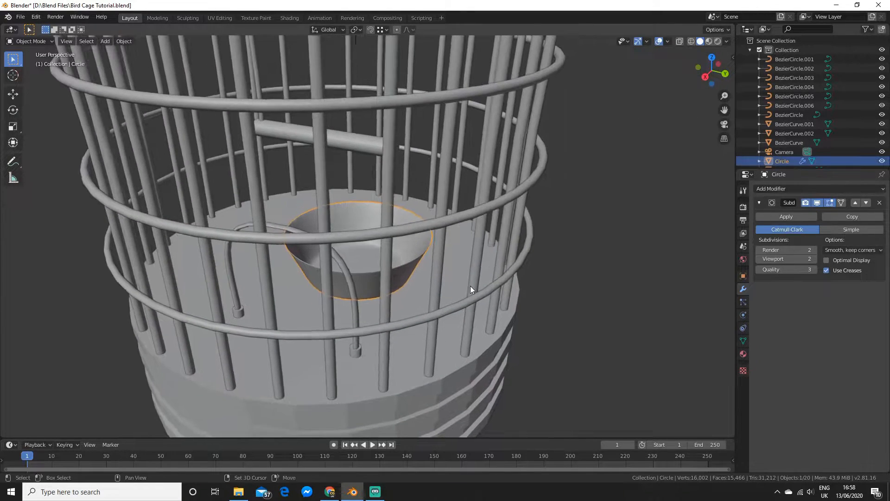
key("KP_7")
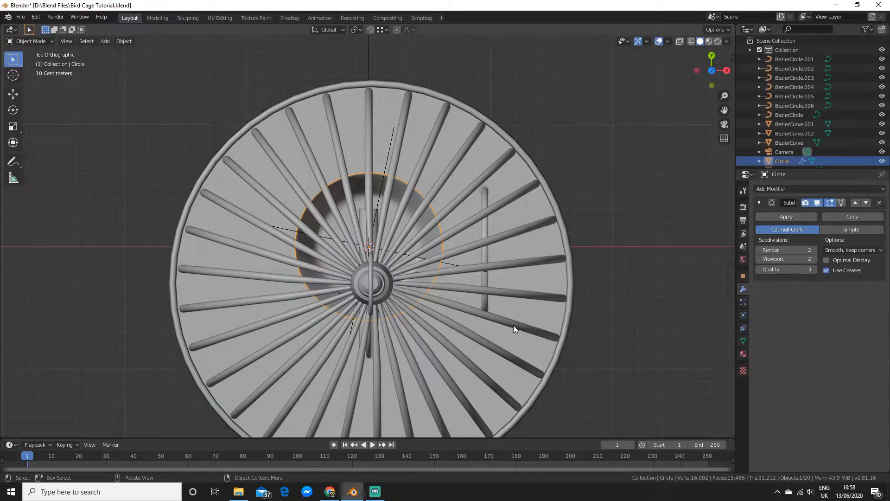
key("Tab")
middle_click_drag(514, 326, 536, 266)
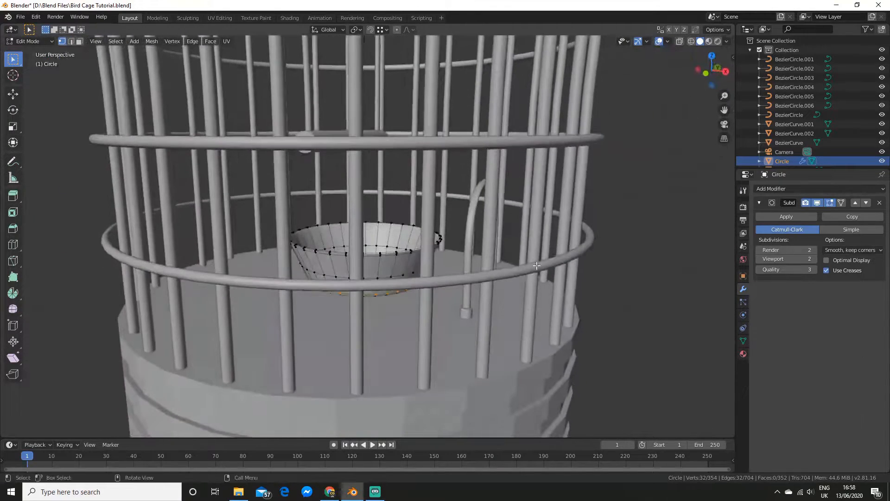
scroll(536, 265, "up", 5)
key("a")
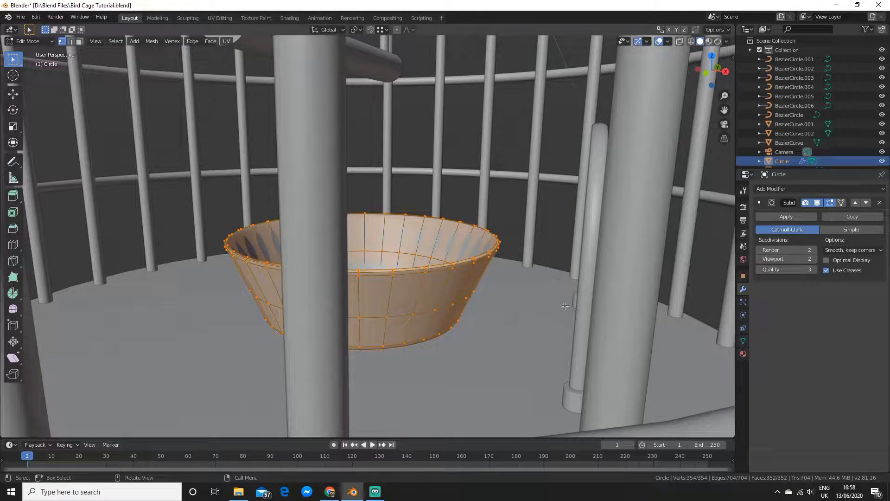
key("s")
key("shift+z")
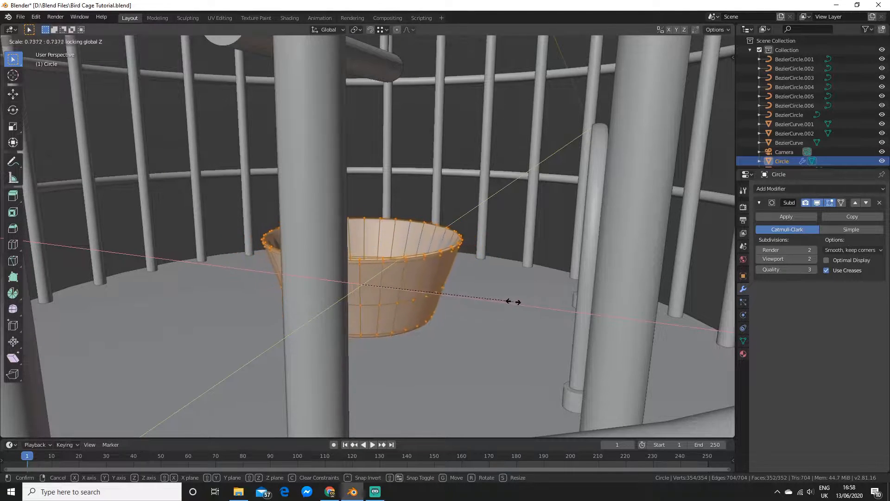
left_click(544, 302)
Scale the whole bowl mesh down uniformly to about 0.71.
middle_click_drag(544, 301, 465, 328)
middle_click_drag(591, 321, 556, 296)
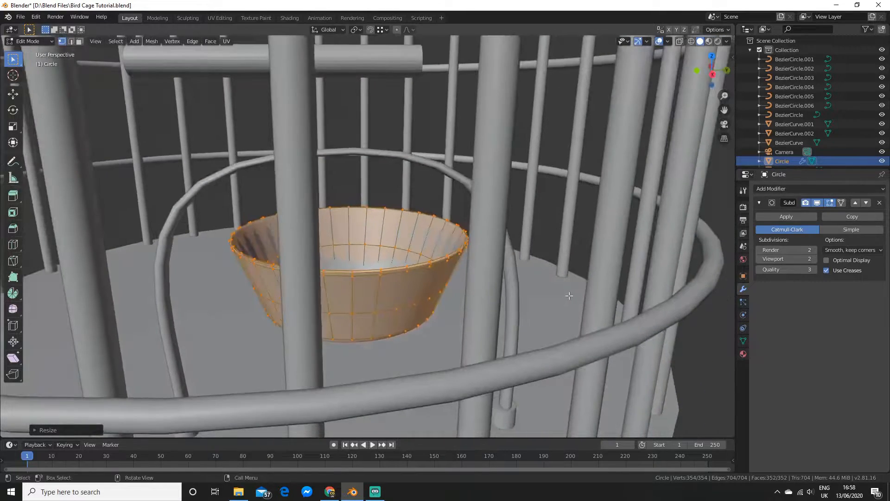
key("s")
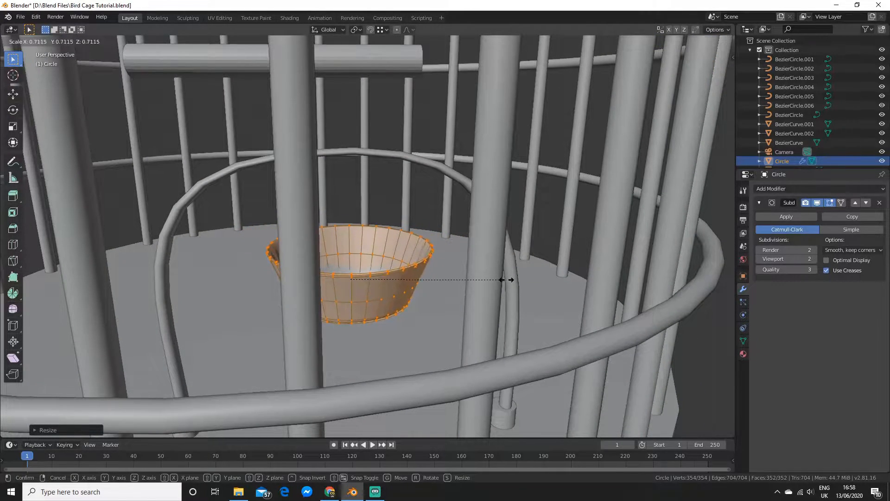
left_click(511, 279)
scroll(507, 280, "down", 6)
scroll(471, 296, "up", 3)
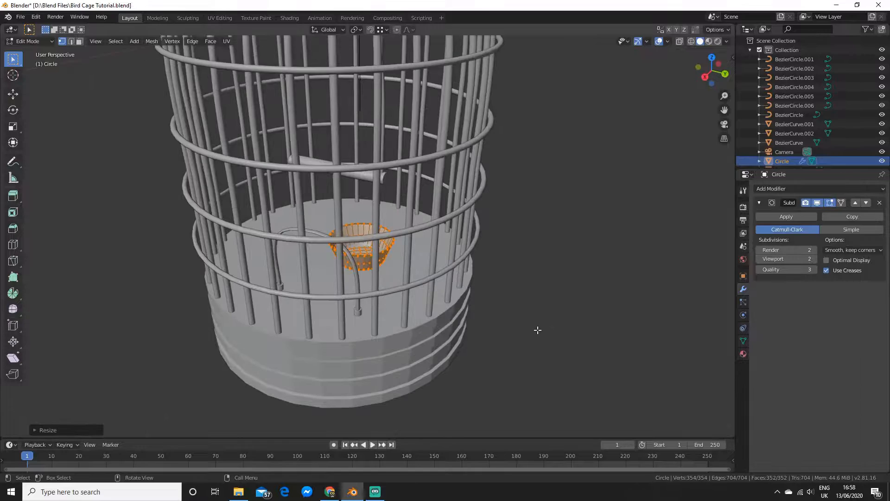
Move the bowl in top view from the cage's centre to the back part of the cage floor.
middle_click_drag(523, 325, 483, 316)
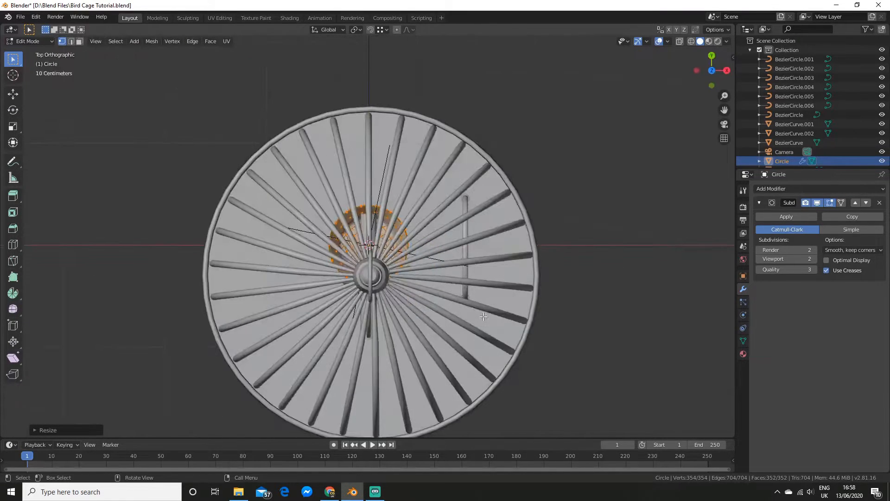
key("g")
left_click(443, 283)
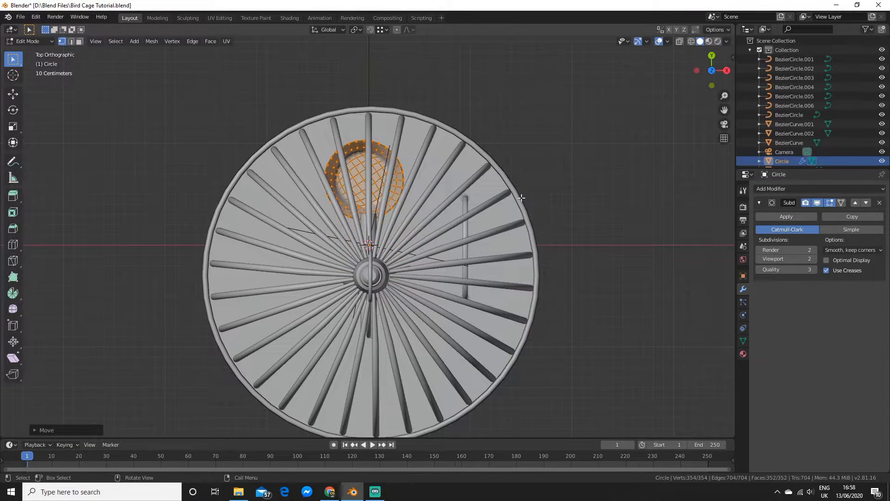
Duplicate the bowl mesh and place the copy on the front-left part of the cage floor, inside the bars.
key("shift+d")
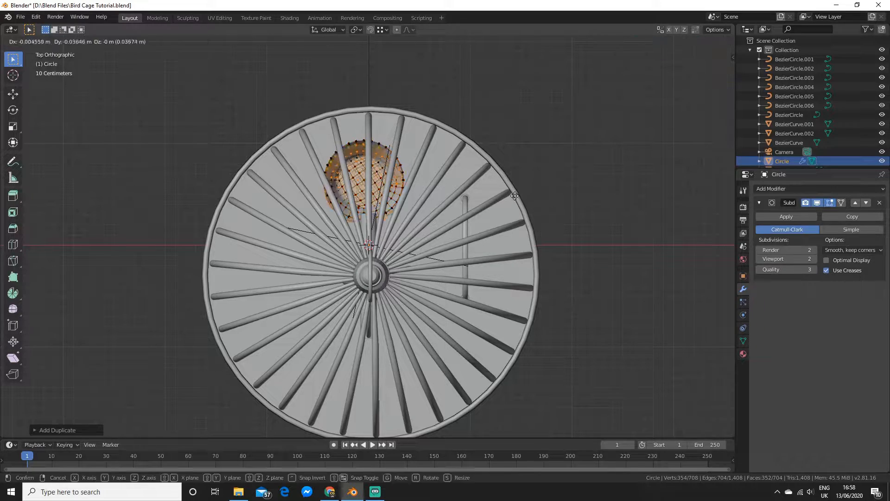
left_click(427, 317)
middle_click_drag(496, 383, 423, 300)
scroll(394, 260, "down", 6)
middle_click_drag(383, 238, 403, 303, "shift")
scroll(375, 256, "up", 3)
middle_click_drag(375, 256, 435, 278)
scroll(381, 231, "up", 3)
key("KP_7")
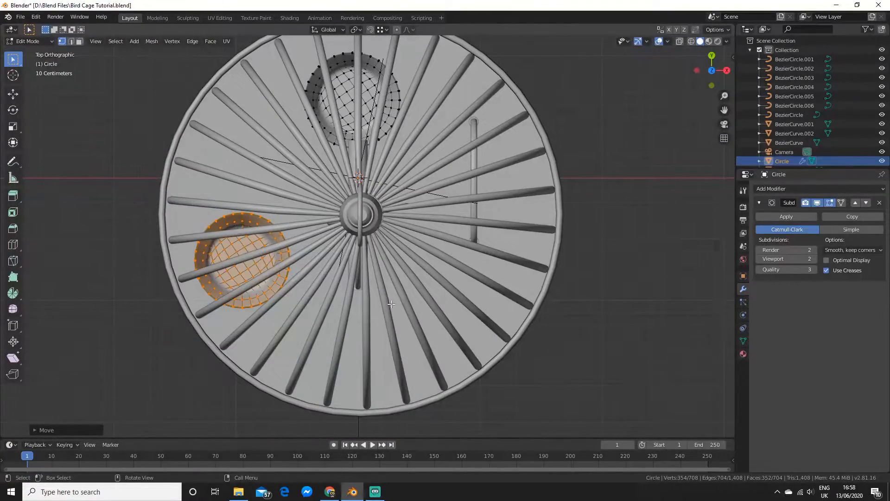
key("g")
left_click(418, 328)
Nudge the duplicated bowl slightly inward from the cage's outer edge in top view.
middle_click_drag(474, 344, 441, 318)
key("Tab")
scroll(410, 278, "down", 5)
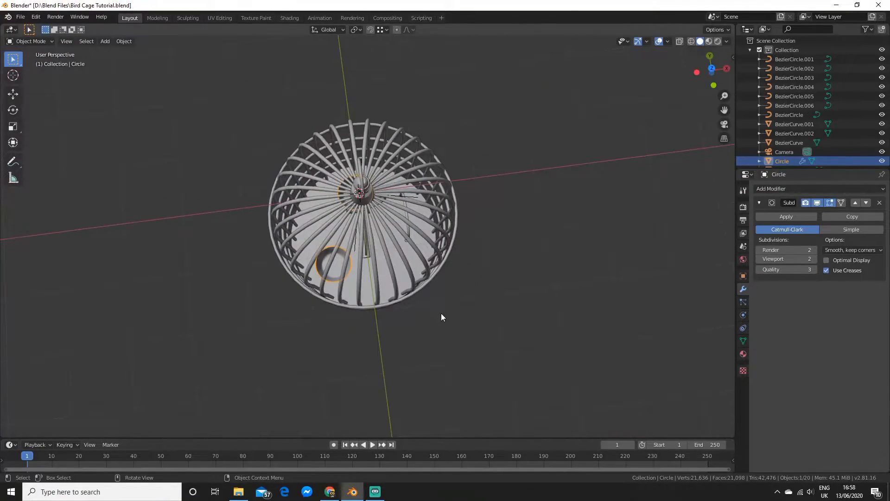
key("KP_7")
scroll(445, 306, "up", 5)
key("Tab")
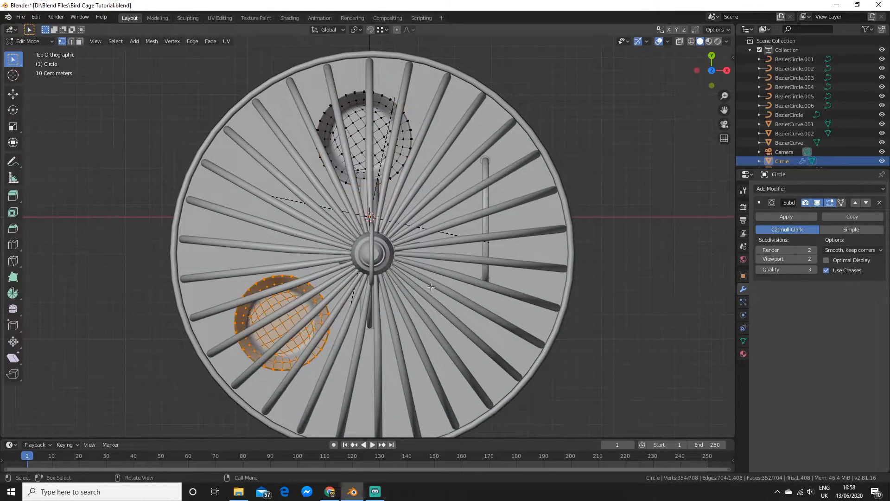
key("g")
left_click(391, 339)
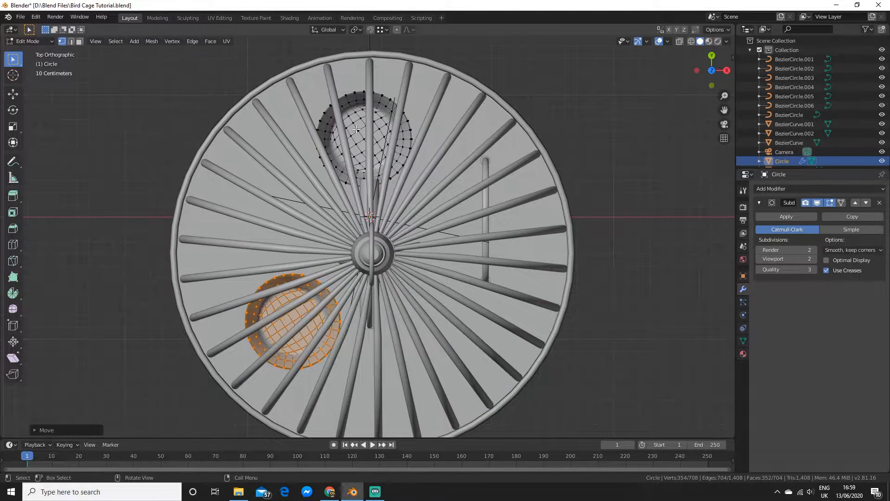
Examine the placement of both bowls on the cage floor from several angles.
key("a")
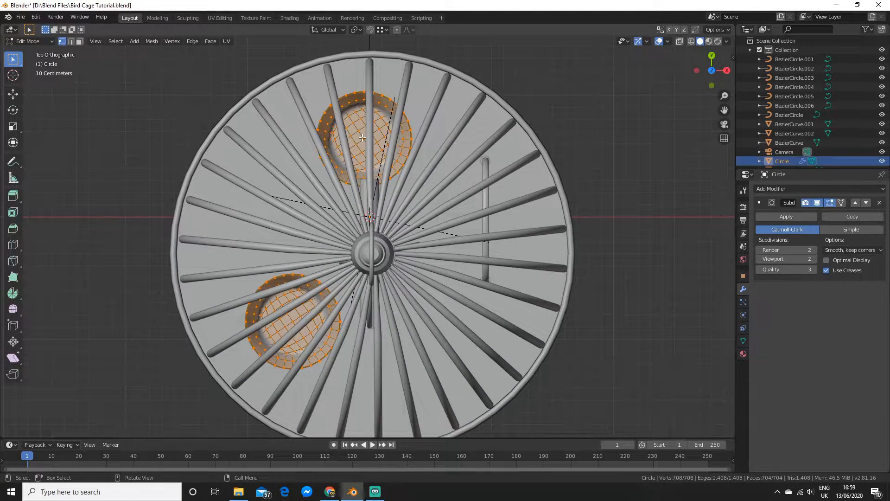
left_click(623, 146)
middle_click_drag(575, 404, 512, 312)
scroll(509, 279, "down", 5)
scroll(514, 313, "down", 2)
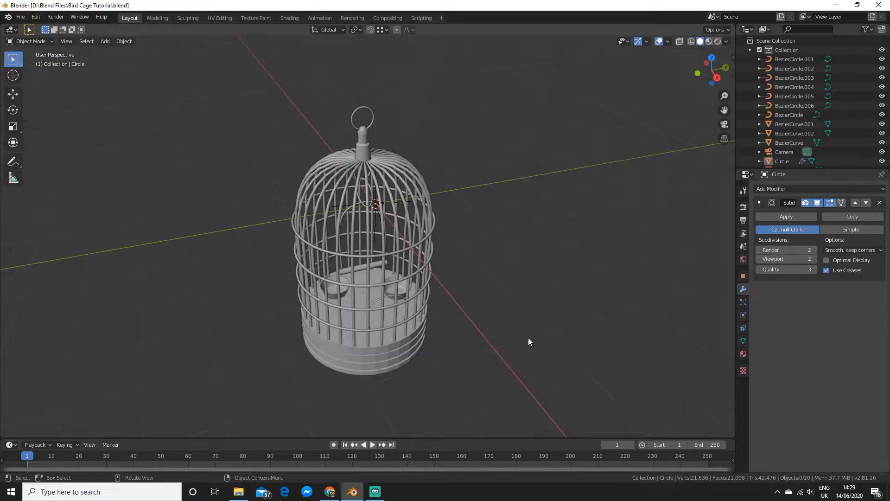
scroll(513, 328, "up", 5)
middle_click_drag(513, 327, 462, 374)
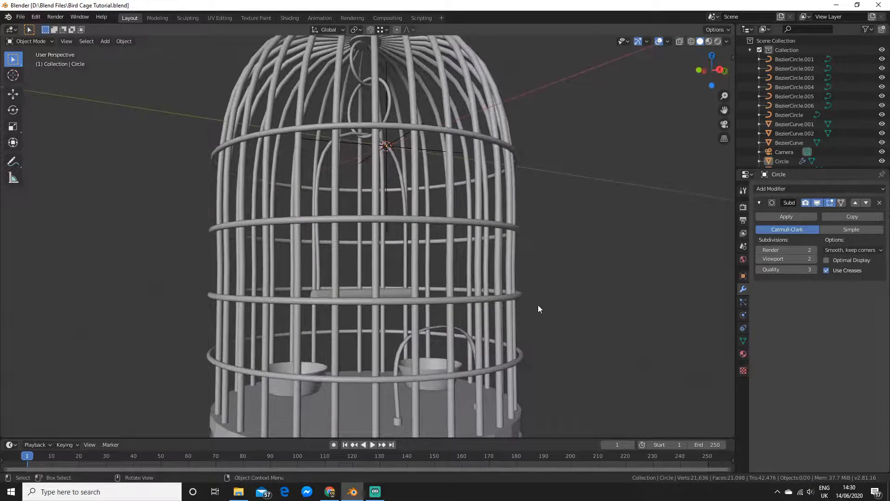
middle_click_drag(525, 312, 495, 343)
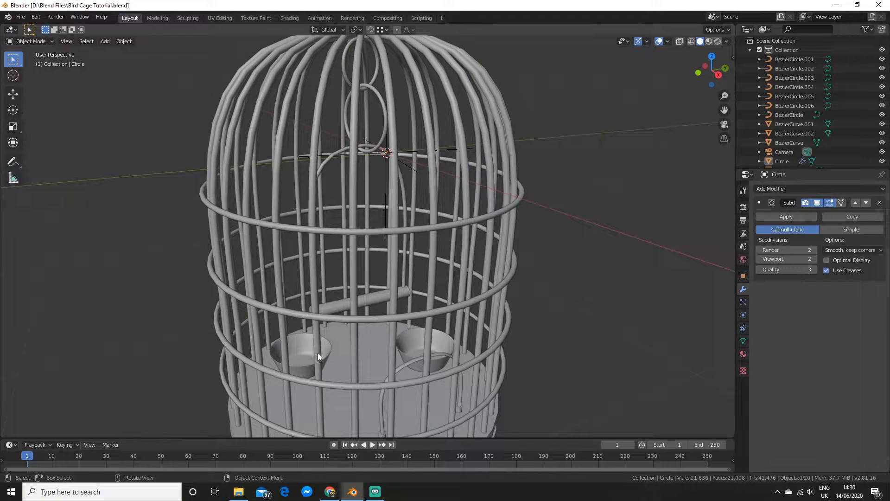
scroll(497, 349, "down", 5)
middle_click_drag(497, 348, 354, 302)
Add a mesh circle and fill it with a face to make a flat disc.
key("shift+a")
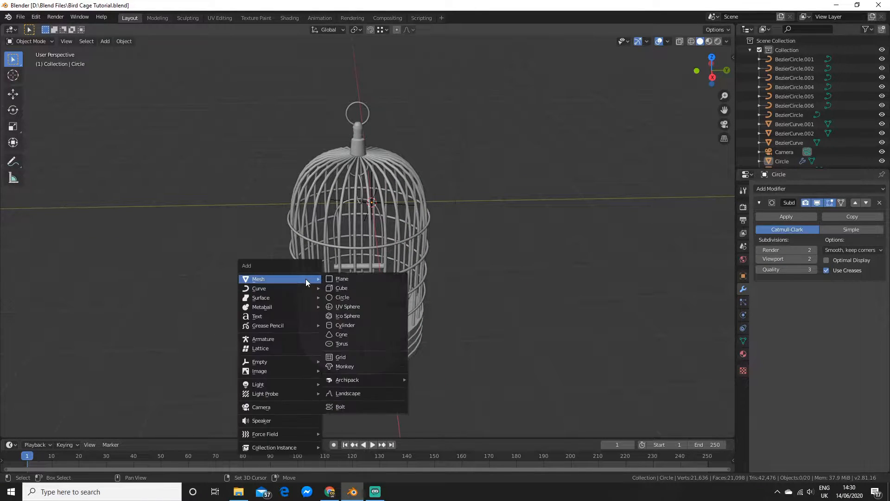
left_click(344, 295)
scroll(343, 295, "down", 2)
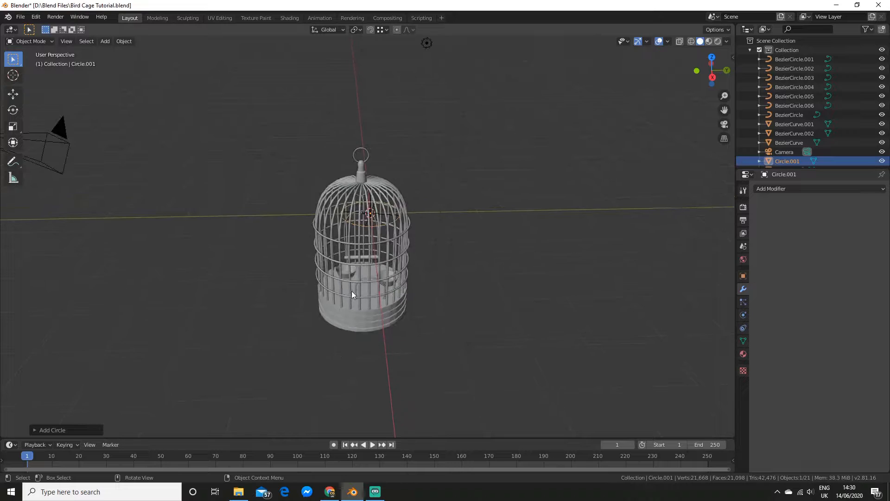
key("Tab")
scroll(460, 297, "up", 5)
key("f")
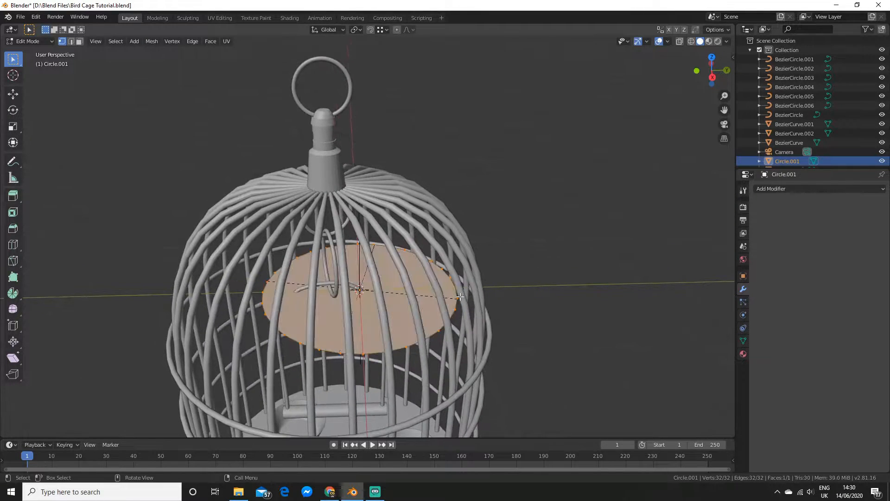
Lower the disc about 2.66 m along global Z to bowl level and scale it to about 0.53.
scroll(460, 296, "down", 3)
middle_click_drag(459, 298, 456, 233)
middle_click_drag(437, 302, 449, 250)
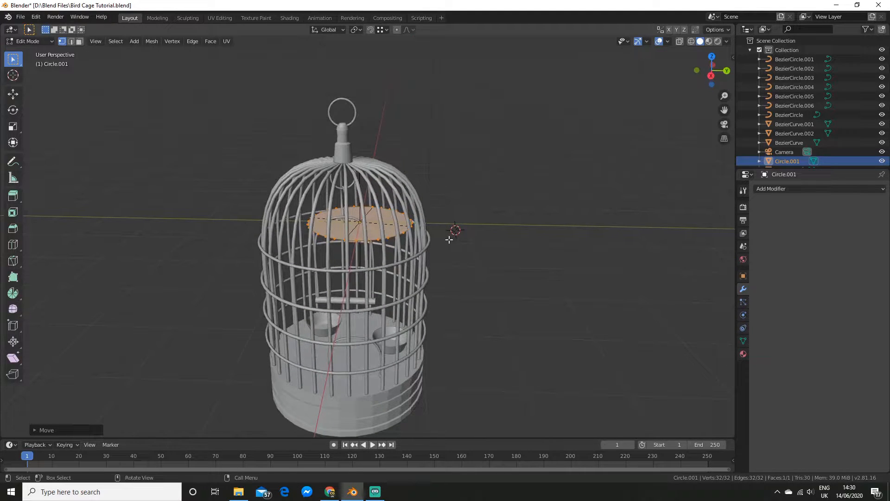
key("g")
key("z")
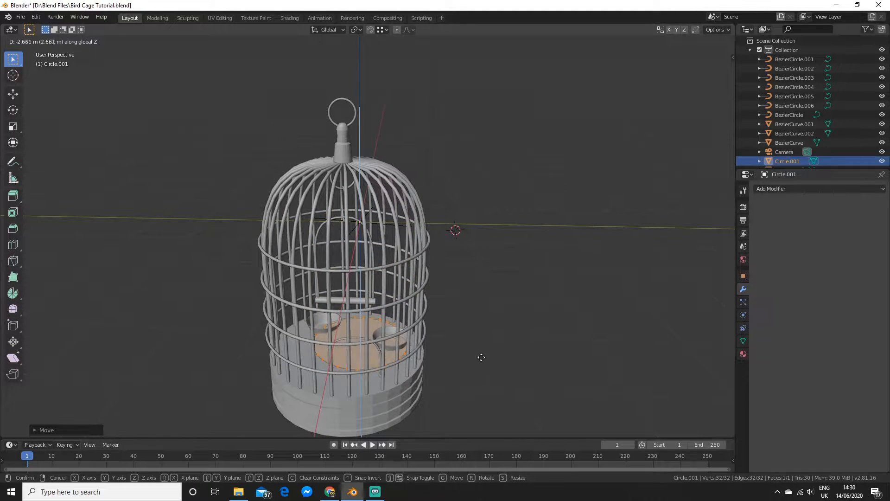
left_click(481, 358)
key("s")
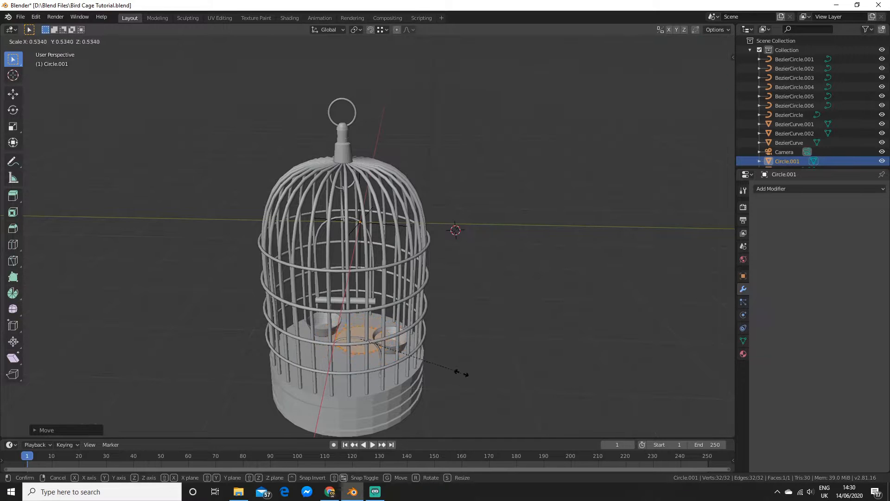
left_click(459, 371)
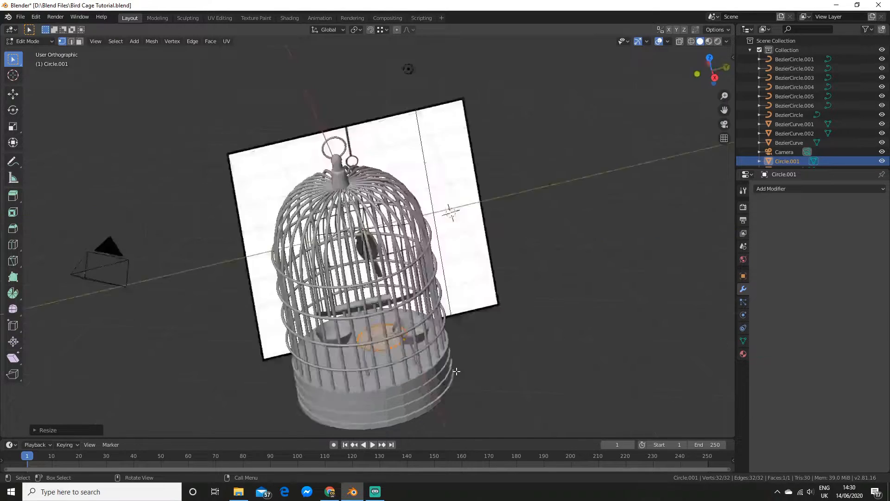
Centre the disc over the rear bowl in top view and scale it to about 0.74 to fit inside the rim.
key("KP_7")
scroll(456, 371, "up", 8)
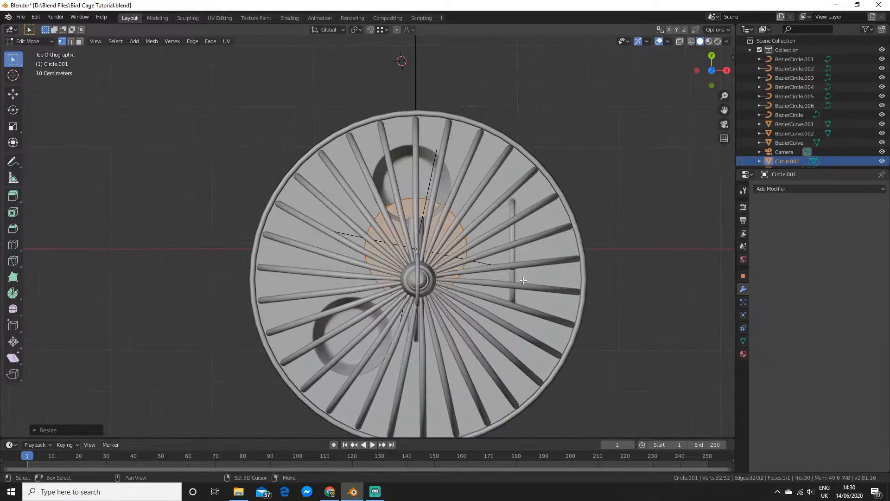
key("g")
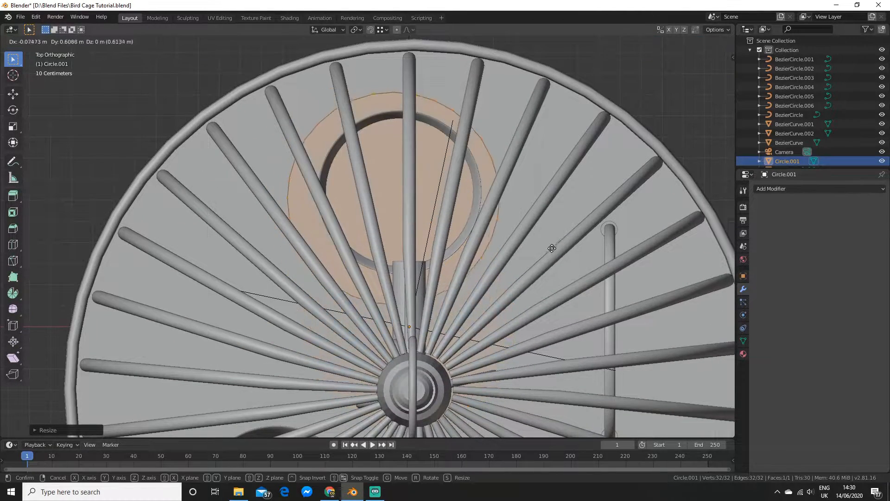
left_click(554, 246)
key("s")
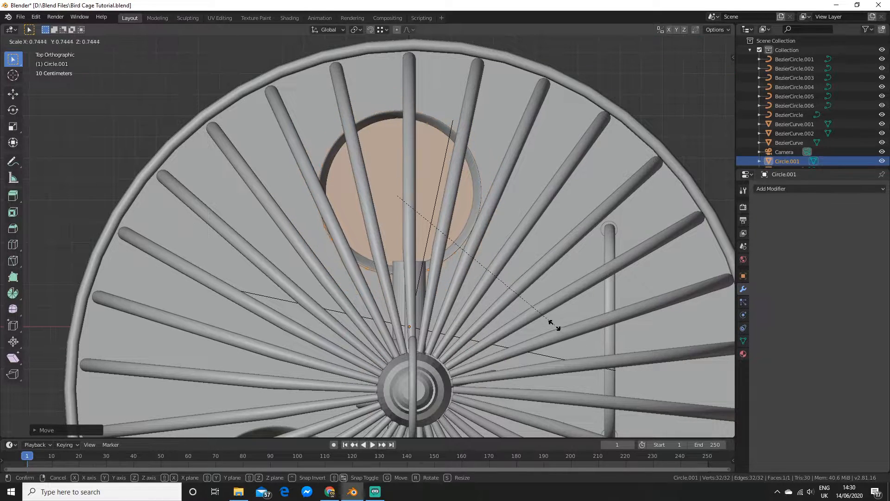
left_click(550, 316)
key("g")
left_click(571, 320)
Examine how the disc fits inside the rear bowl and whether its edge pokes through the wall.
middle_click_drag(571, 320, 401, 235)
scroll(444, 228, "down", 5)
key("KP_0")
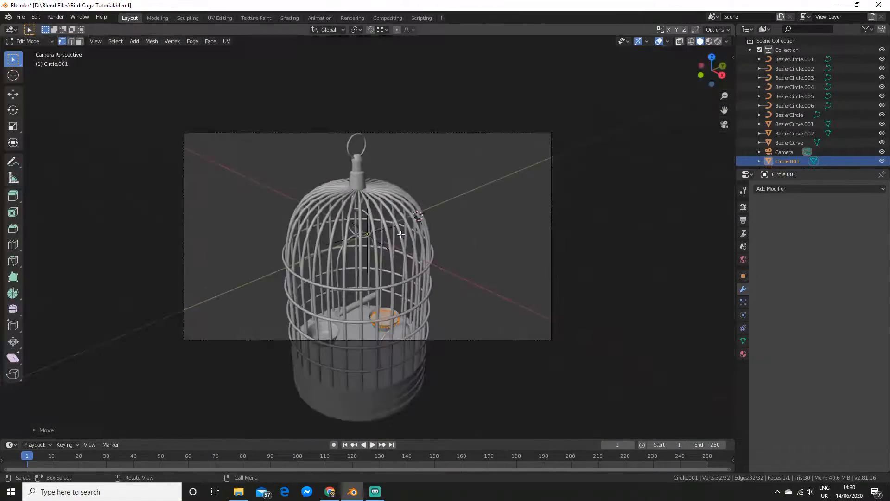
key("KP_0")
middle_click_drag(401, 228, 424, 202)
scroll(351, 255, "up", 3)
scroll(351, 255, "up", 2)
scroll(278, 200, "up", 2)
middle_click_drag(264, 200, 449, 200, "shift")
key("Tab")
scroll(449, 201, "down", 5)
left_click(619, 241)
scroll(607, 250, "up", 6)
middle_click_drag(565, 274, 529, 259)
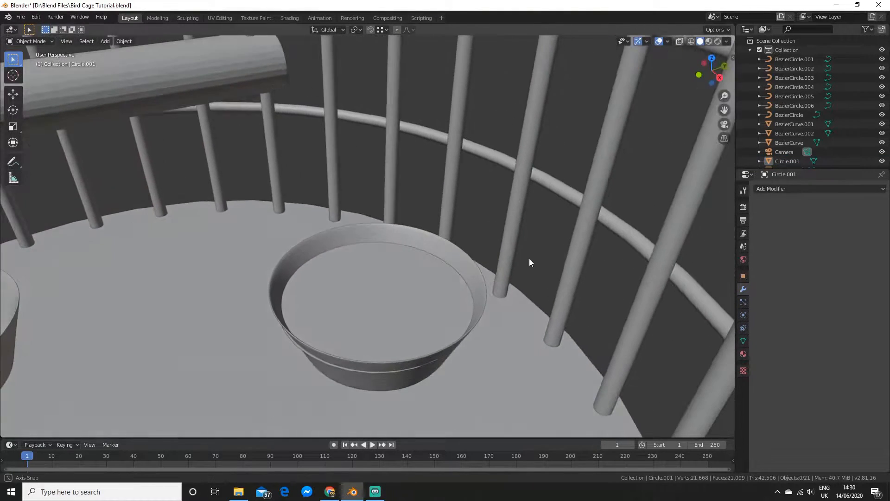
Scale the disc in Edit Mode to about 0.975 so its edge stays within the rear bowl's wall.
middle_click_drag(394, 318, 403, 280, "shift")
left_click(403, 280)
scroll(504, 266, "up", 2)
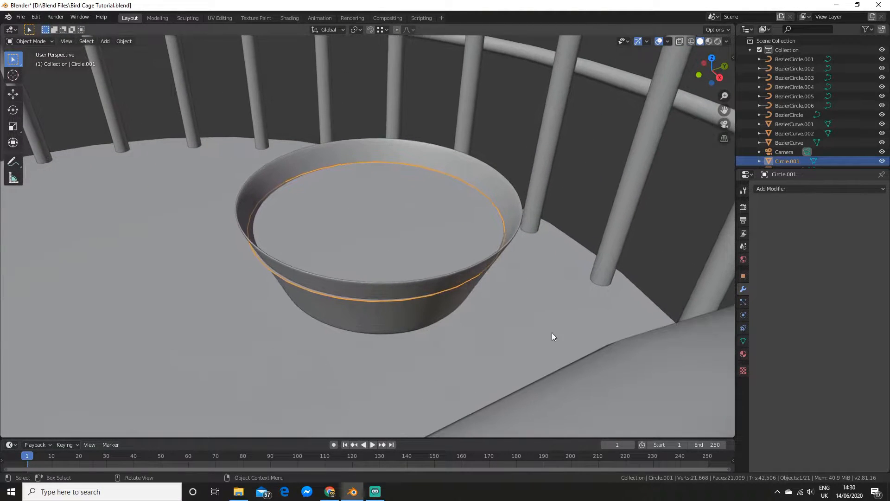
key("Tab")
key("s")
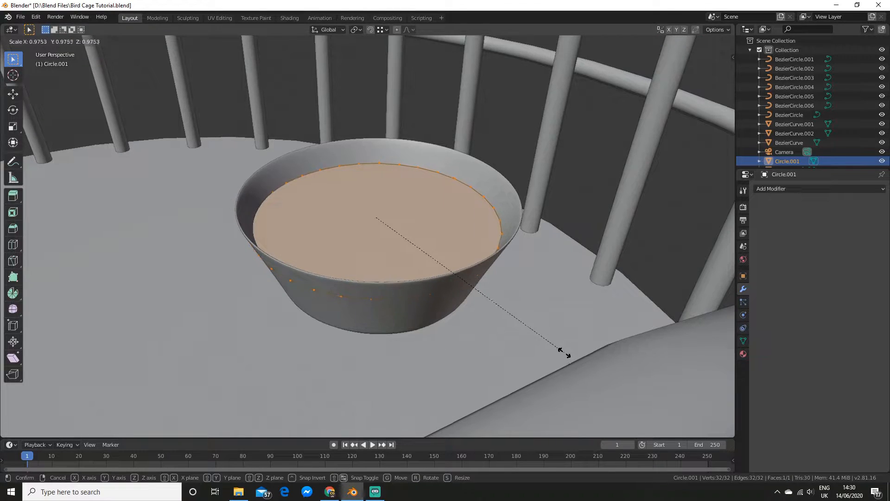
left_click(561, 352)
middle_click_drag(324, 238, 522, 299)
scroll(385, 255, "up", 2)
scroll(394, 257, "down", 3)
key("Tab")
Examine the disc's fit in the rear bowl from above, from the side and through the bars.
scroll(521, 299, "down", 4)
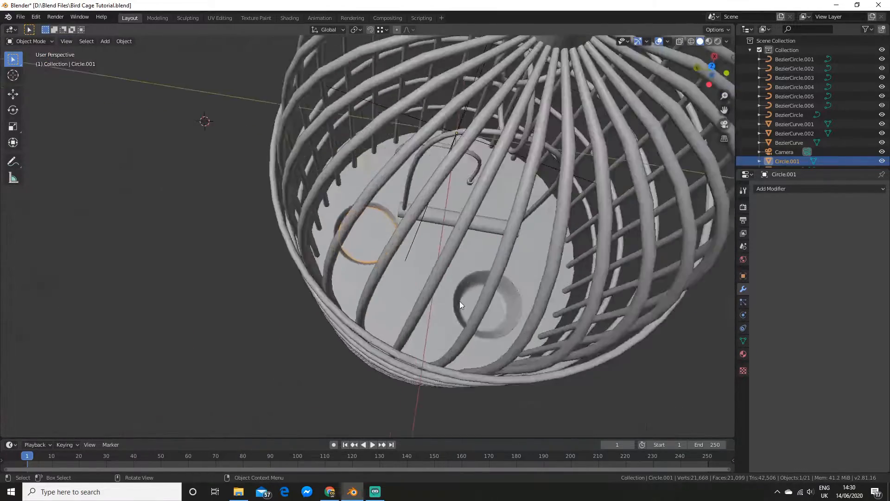
scroll(460, 302, "up", 6)
scroll(450, 309, "down", 4)
middle_click_drag(440, 295, 400, 227)
scroll(441, 235, "up", 3)
scroll(441, 235, "up", 2)
middle_click_drag(447, 243, 486, 272)
scroll(487, 272, "down", 3)
scroll(452, 255, "up", 1)
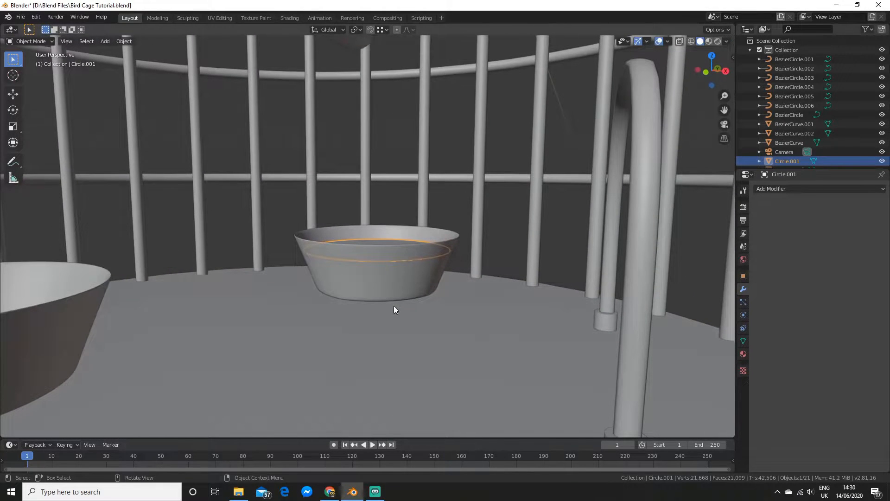
scroll(375, 282, "down", 5)
scroll(394, 281, "up", 6)
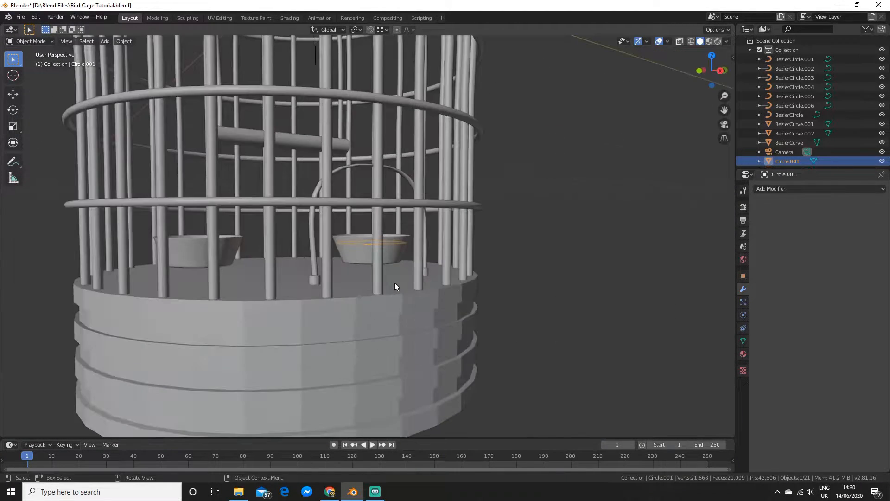
scroll(391, 253, "down", 6)
middle_click_drag(391, 253, 379, 290)
left_click(535, 250)
Examine the empty front bowl's interior up close and review the whole cage from above.
scroll(304, 348, "up", 5)
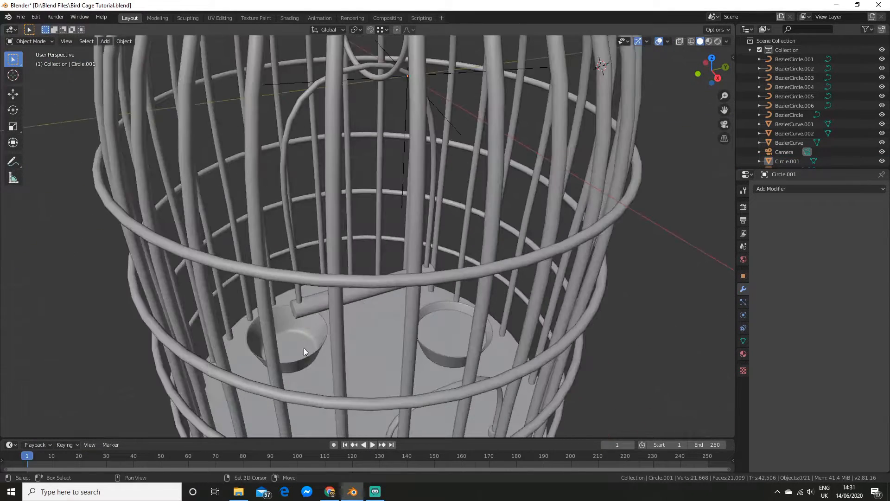
scroll(396, 235, "up", 2)
middle_click_drag(396, 235, 327, 241)
scroll(358, 238, "up", 3)
scroll(327, 242, "down", 2)
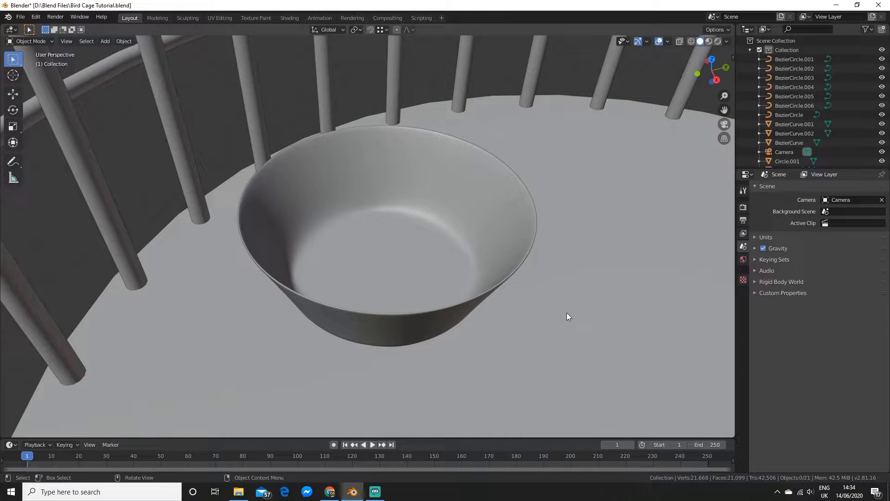
scroll(567, 313, "down", 8)
middle_click_drag(567, 312, 541, 285)
scroll(462, 252, "down", 6)
middle_click_drag(462, 253, 460, 265)
scroll(515, 260, "up", 2)
middle_click_drag(515, 259, 446, 305)
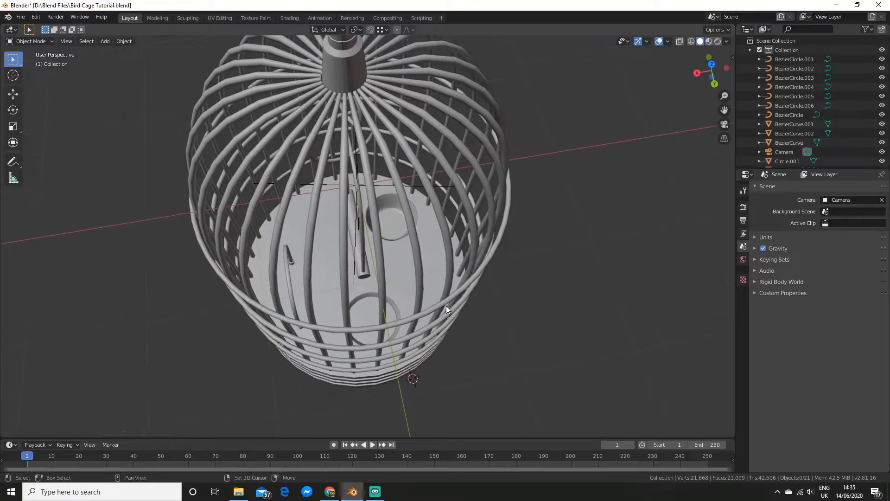
scroll(446, 305, "down", 3)
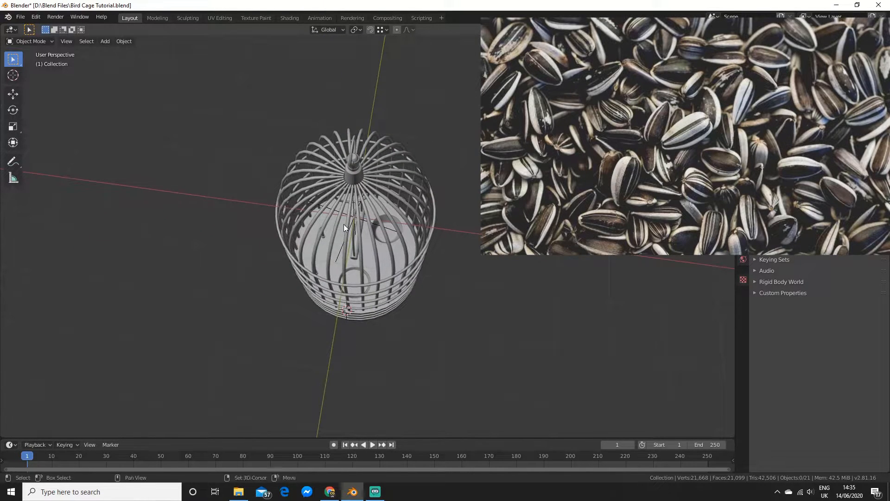
Add a mesh cube behind the cage and frame it in top view.
key("shift+a")
mouse_move(343, 224)
left_click(388, 235)
scroll(387, 234, "down", 4)
middle_click_drag(387, 236, 391, 263)
key("KP_7")
key("KP_Decimal")
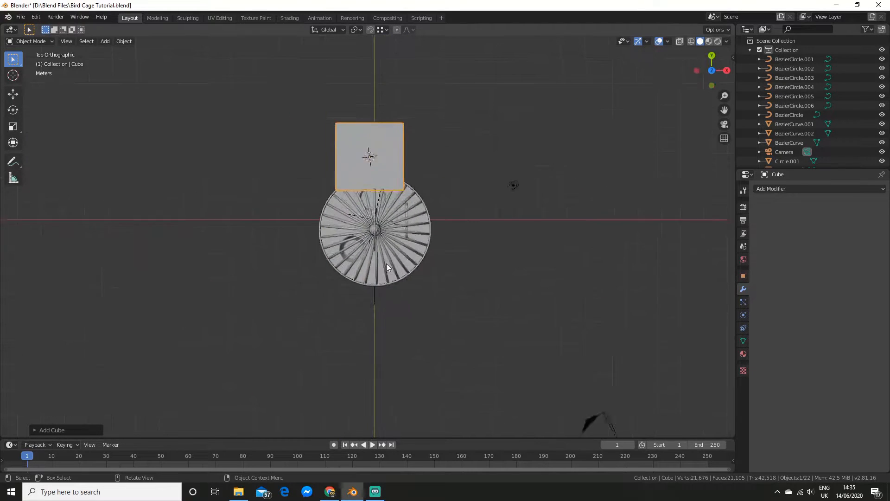
In Edit Mode, pull the cube's far-side vertices inward along Y by about 0.4 m and scale them to about 0.74.
key("Tab")
scroll(491, 276, "down", 3)
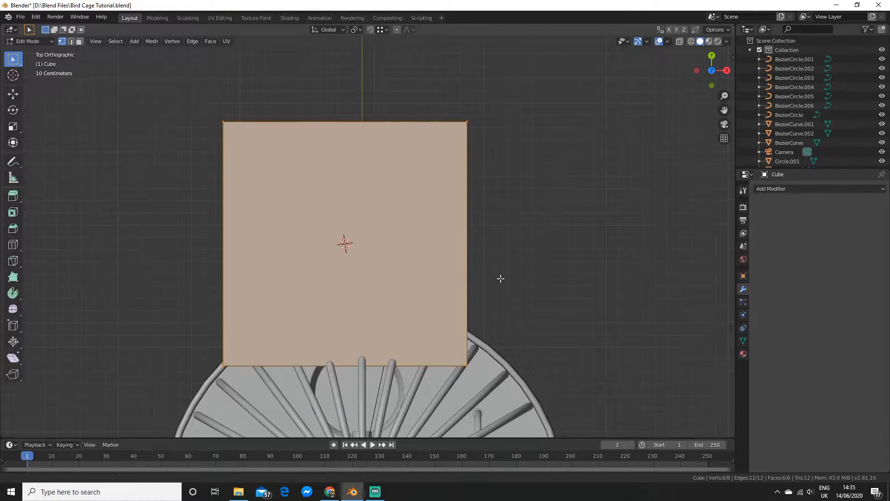
left_click_drag(255, 128, 494, 202)
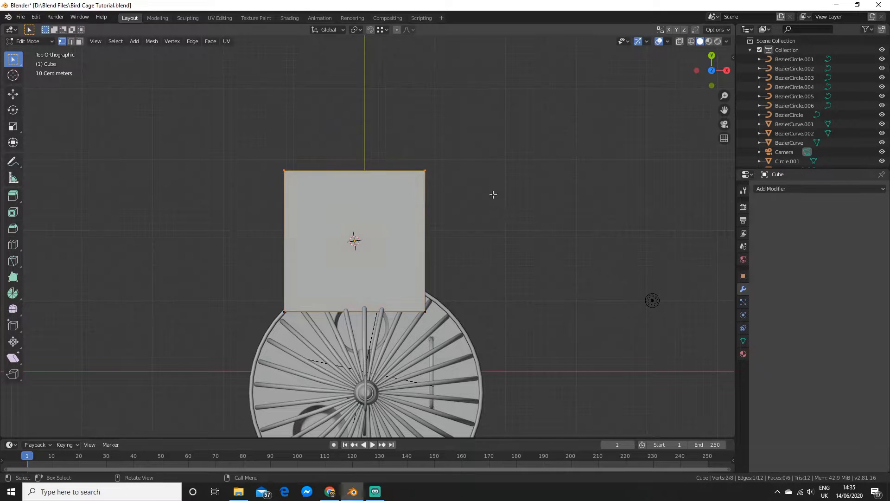
key("shift+z")
left_click_drag(162, 107, 503, 204)
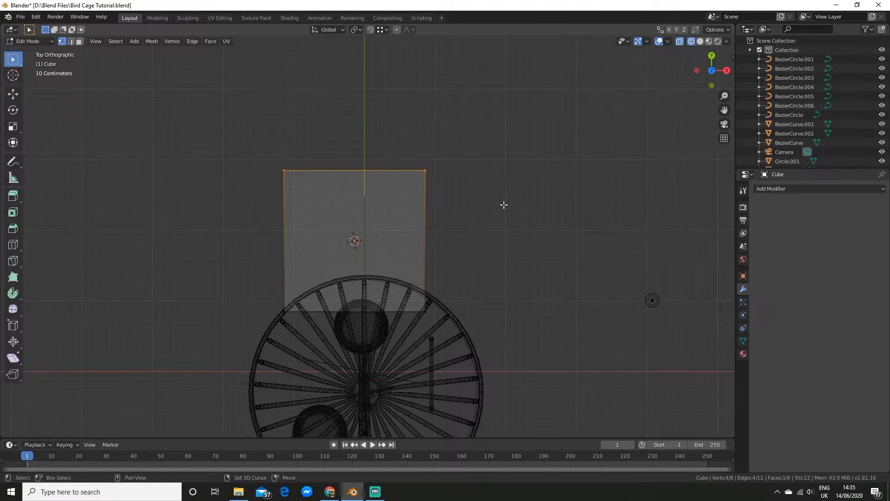
middle_click_drag(503, 205, 506, 215, "shift")
key("g")
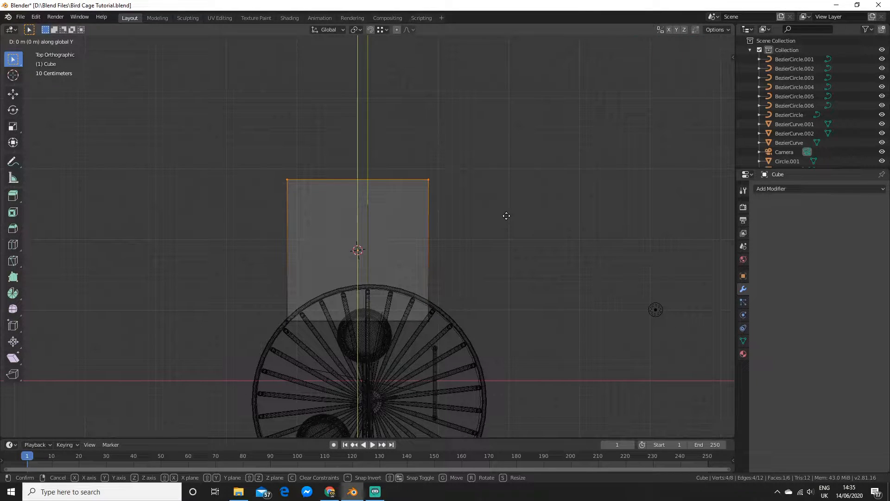
left_click(512, 245)
middle_click_drag(511, 257, 518, 297, "shift")
scroll(507, 296, "up", 2)
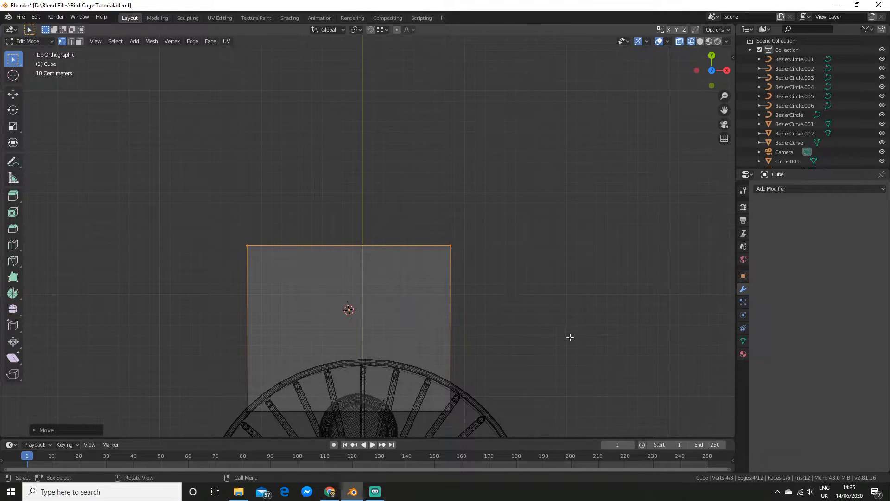
key("s")
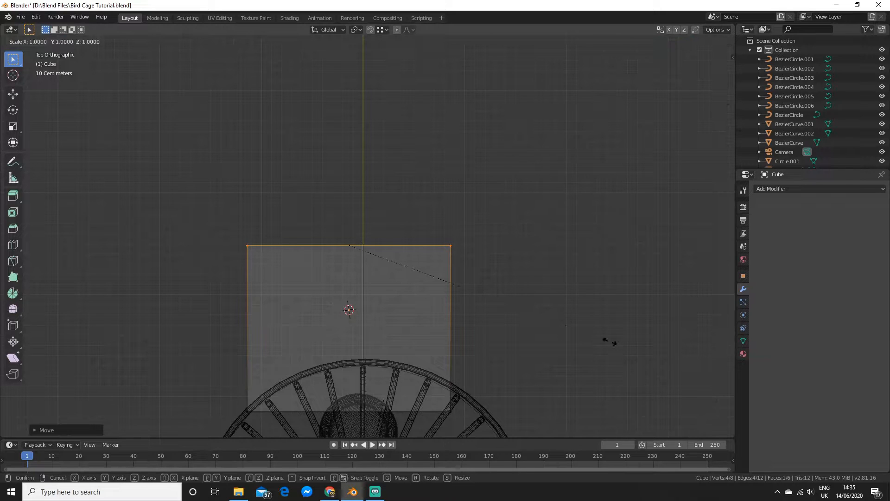
left_click(539, 319)
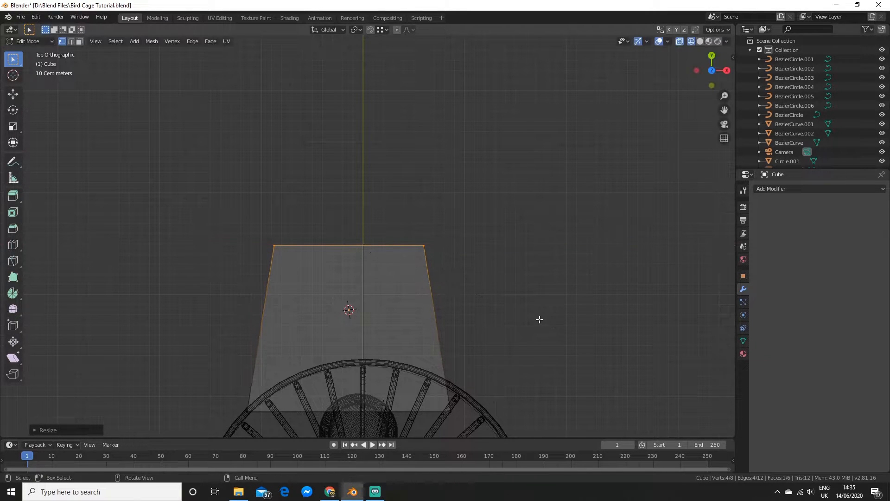
Extrude the cube's far side outward by about 1 m and narrow the new end to about 0.7 along X.
key("e")
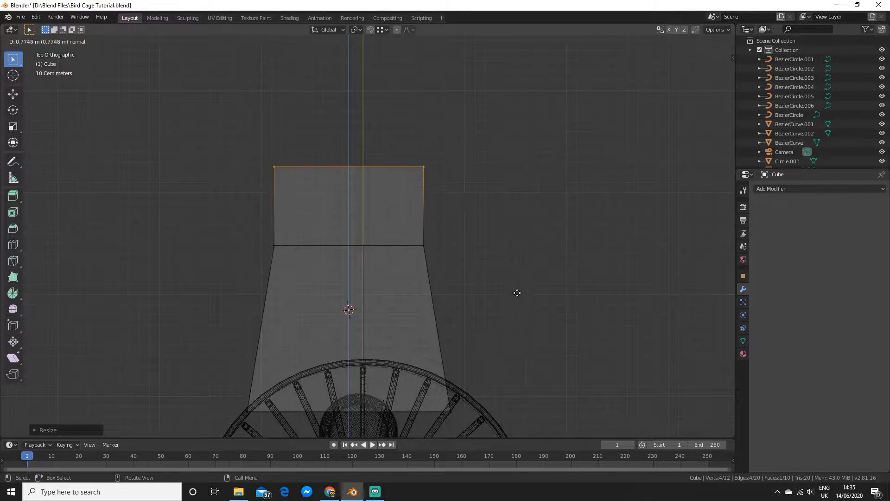
left_click(521, 276)
key("s")
key("x")
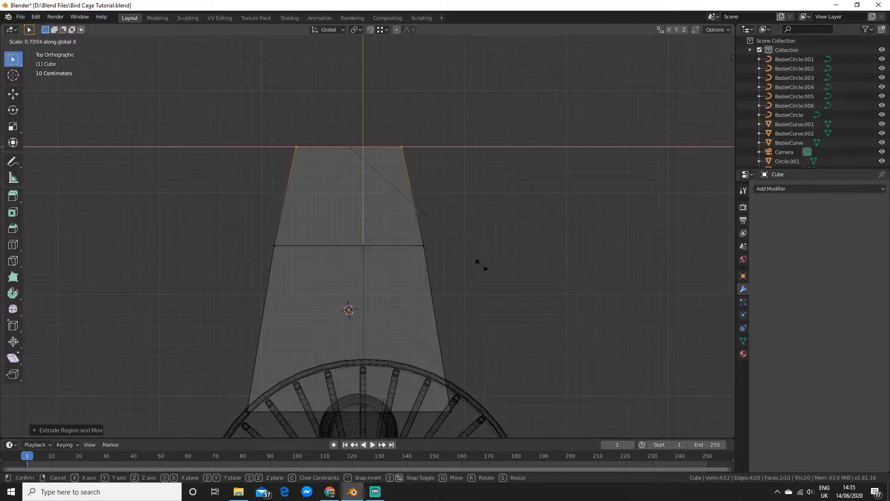
left_click(483, 266)
Extrude the far end another 0.8 m or so and narrow it along X into a small blunt tip.
middle_click_drag(497, 256, 488, 342, "shift")
key("e")
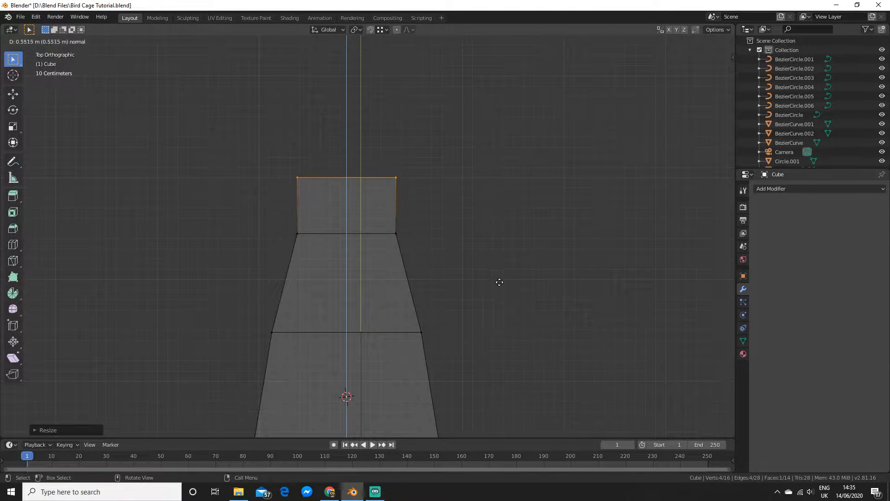
left_click(504, 261)
key("x")
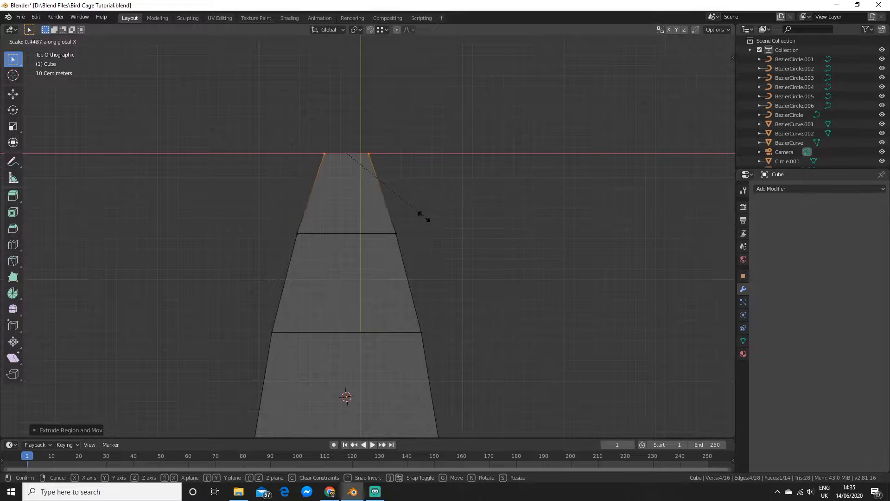
left_click(400, 212)
Select the shape's near-side vertices, extrude them about 1.7 m and scale them to about 0.8 along X.
scroll(434, 250, "down", 4)
middle_click_drag(459, 280, 440, 158, "shift")
left_click_drag(219, 206, 486, 284)
key("e")
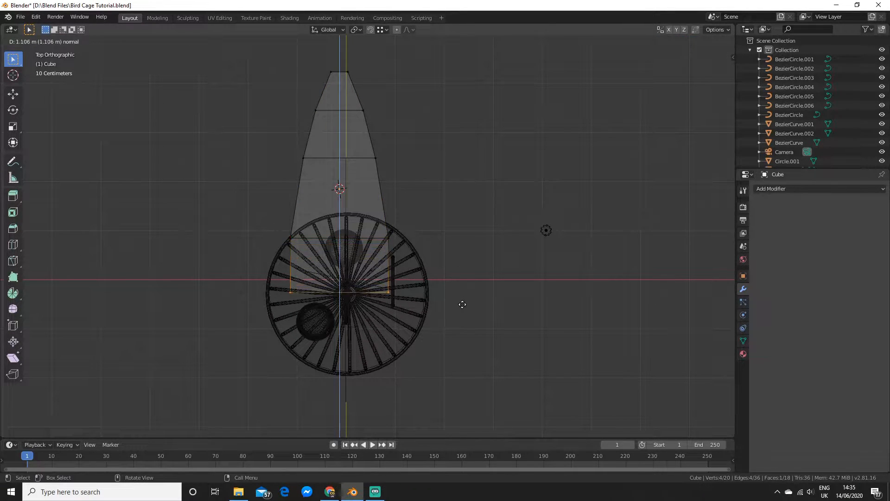
left_click(468, 331)
key("s")
key("x")
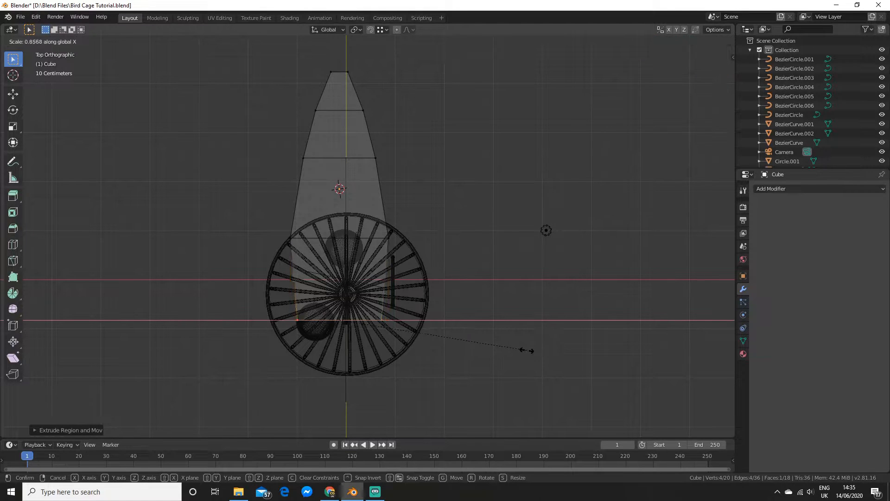
left_click(508, 330)
Extrude the near end again by about 1.5 m and narrow it along X to finish the tapered outline.
key("e")
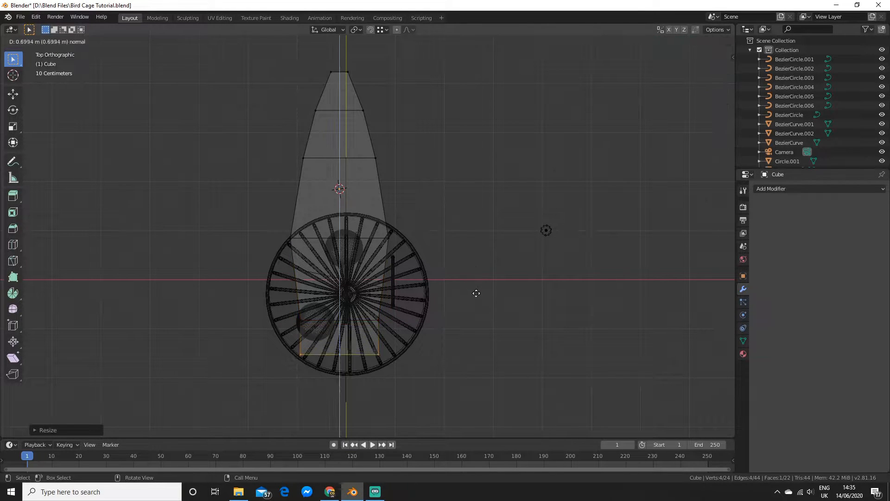
left_click(479, 327)
key("s")
key("x")
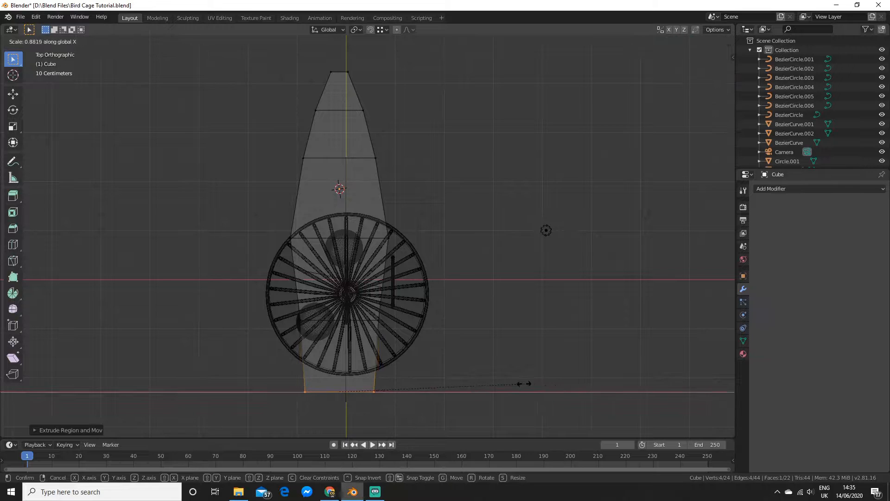
left_click(472, 373)
Select the shape's upper vertices and lower them about 1 m along Z to flatten the seed.
middle_click_drag(473, 372, 366, 328)
scroll(354, 333, "down", 2)
left_click_drag(143, 140, 564, 244)
middle_click_drag(563, 244, 498, 240)
key("g")
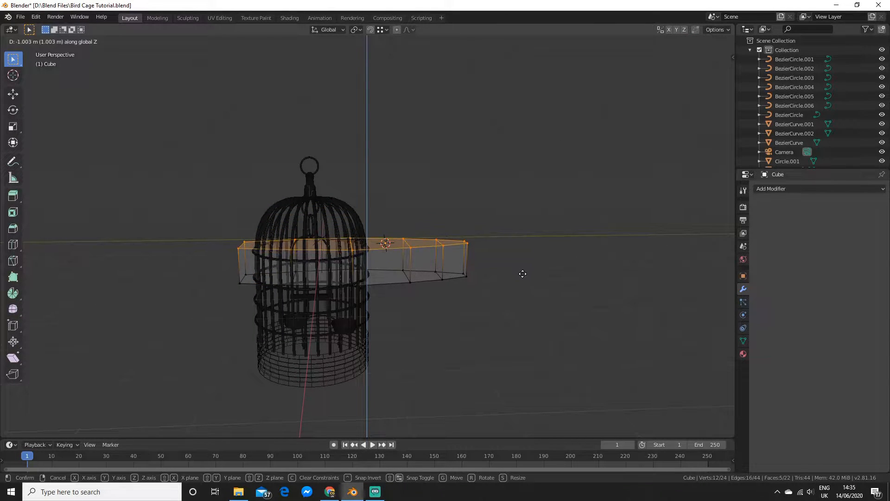
left_click(522, 274)
Add a centred lengthwise loop cut to the seed shape and scale the loop to about 1.08 along Z.
middle_click_drag(520, 272, 467, 257)
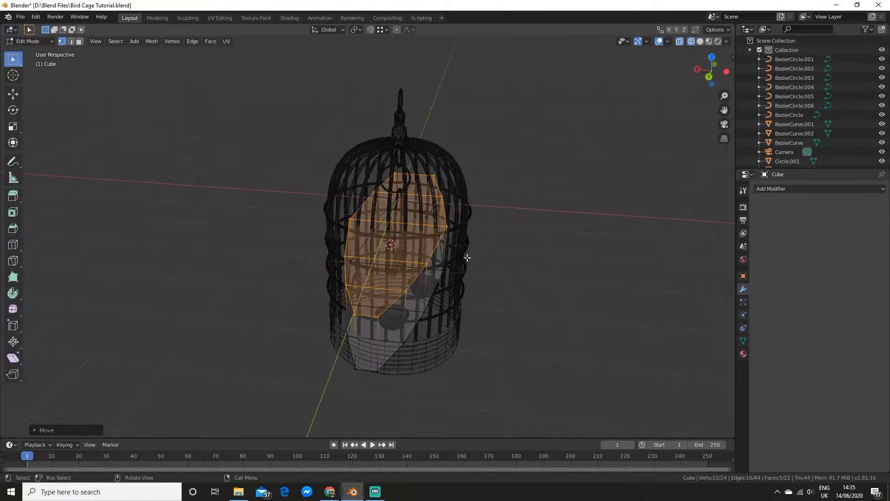
left_click(422, 222)
left_click(422, 222)
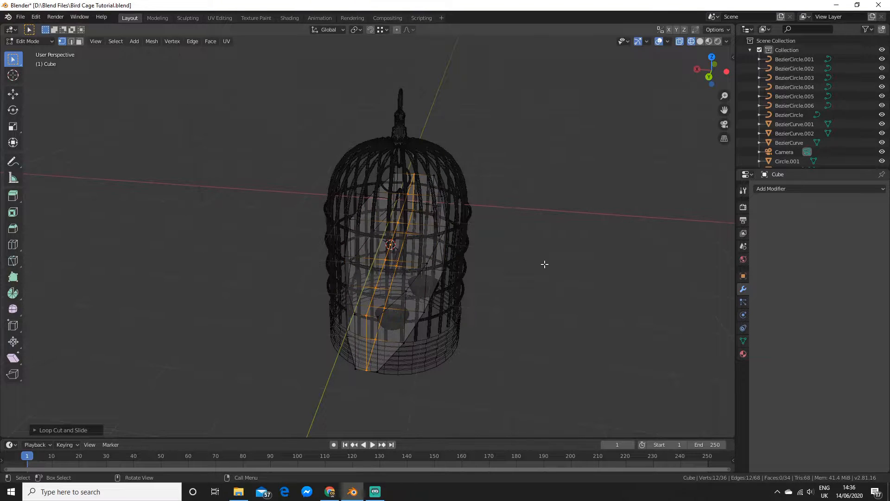
key("s")
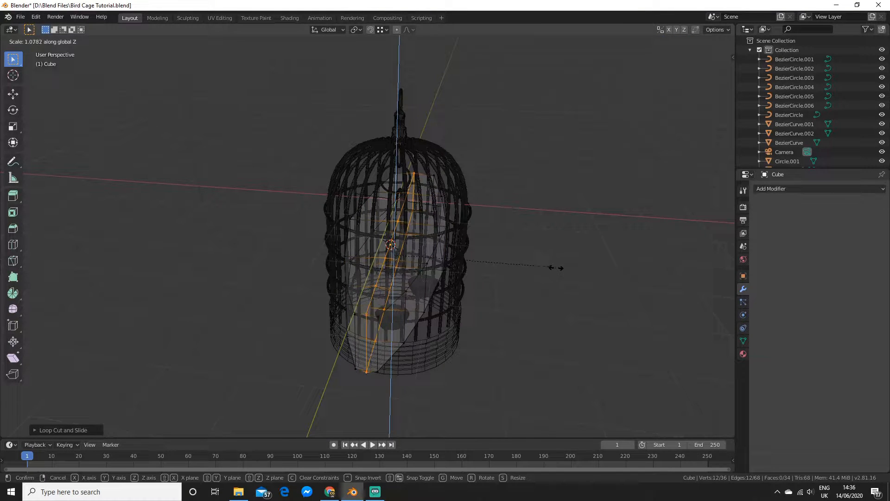
left_click(563, 269)
Add a Subdivision Surface modifier with 2 viewport subdivisions to the seed shape and shade it smooth.
key("Tab")
mouse_move(563, 269)
middle_mouse_down()
mouse_move(600, 279)
mouse_move(559, 262)
mouse_move(474, 277)
mouse_move(495, 297)
middle_mouse_up()
key("shift+z")
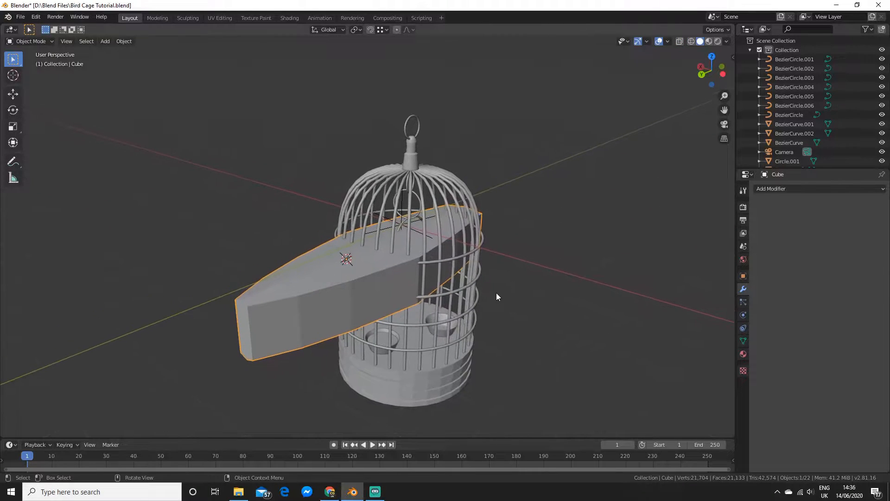
left_click(775, 190)
left_click(720, 338)
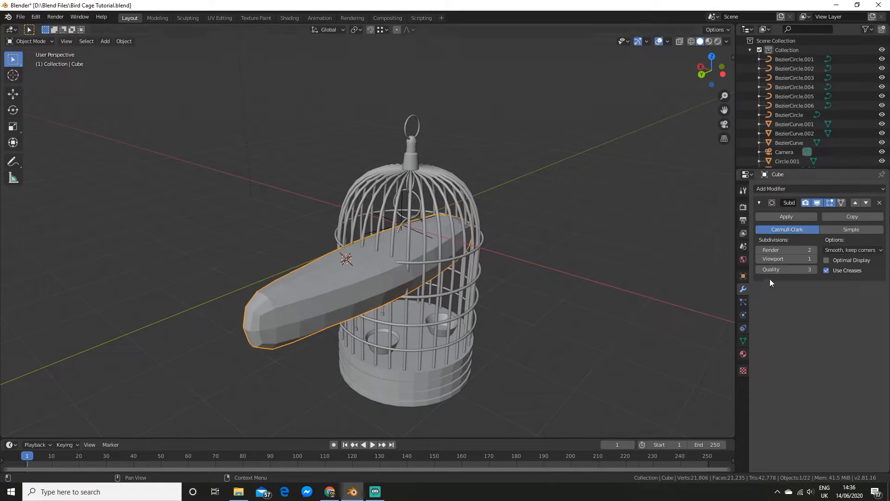
left_click(814, 258)
middle_click_drag(572, 287, 340, 286)
right_click(352, 276)
left_click(352, 276)
Add two loop cuts around the seed's sides, one close to its upper edge and one close to its lower edge.
scroll(443, 339, "up", 3)
key("Tab")
middle_click_drag(443, 340, 377, 272)
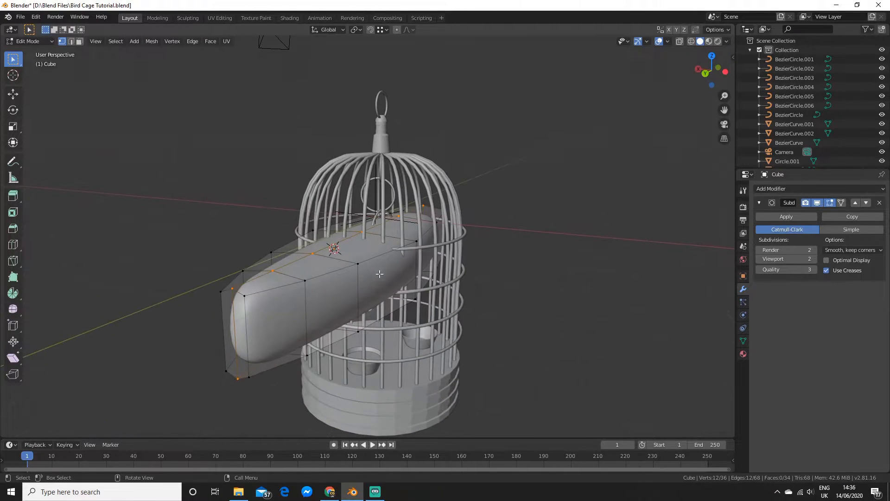
left_click(411, 276)
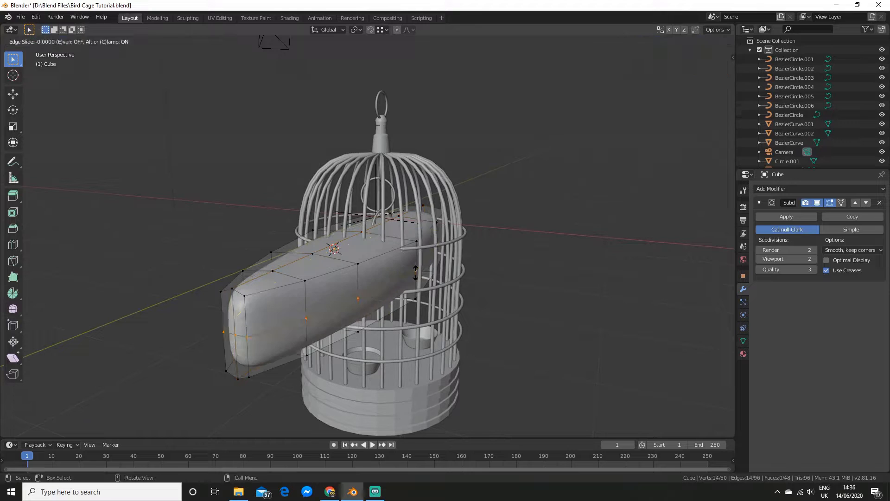
left_click(421, 250)
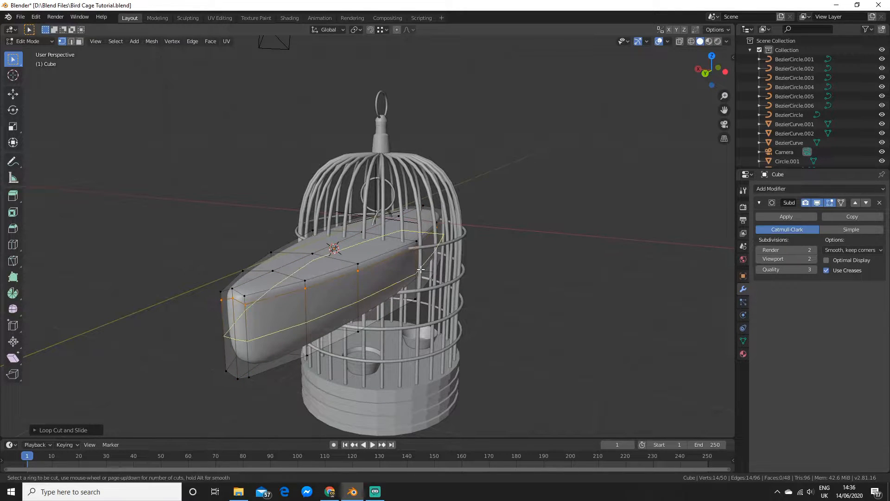
key("ctrl+r")
left_click(420, 269)
left_click(437, 283)
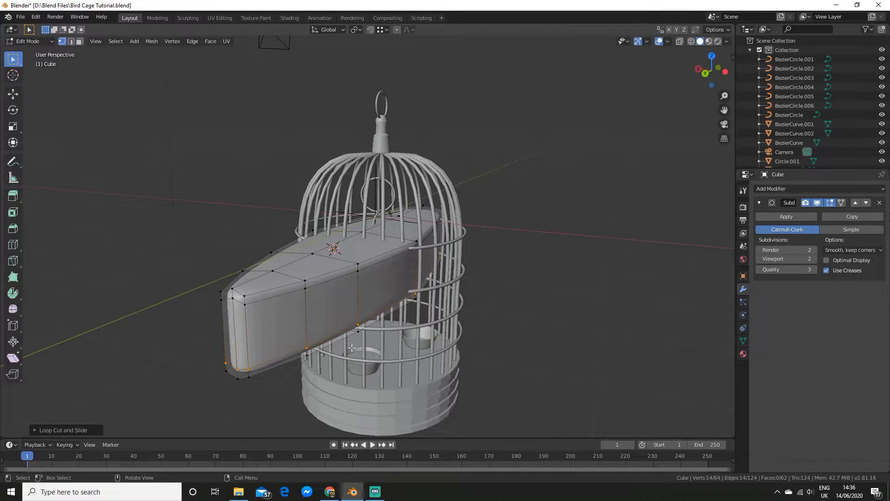
mouse_move(337, 343)
middle_mouse_down()
mouse_move(296, 345)
mouse_move(379, 338)
mouse_move(284, 307)
mouse_move(268, 313)
mouse_move(382, 356)
mouse_move(438, 314)
mouse_move(392, 298)
mouse_move(342, 333)
mouse_move(352, 345)
middle_mouse_up()
key("Tab")
Add a UV sphere at the 3D cursor as a round seed and shade it smooth.
scroll(268, 313, "down", 4)
left_click(365, 357)
scroll(365, 357, "up", 2)
scroll(344, 268, "up", 3)
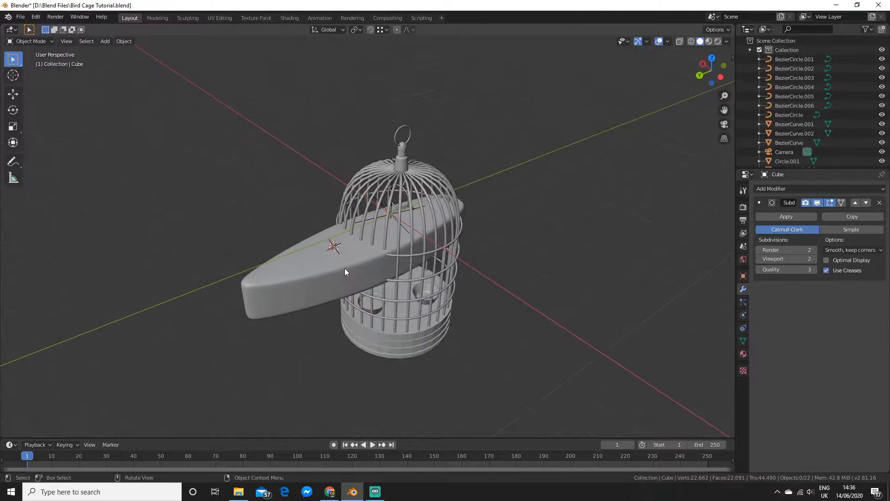
key("shift+a")
mouse_move(348, 252)
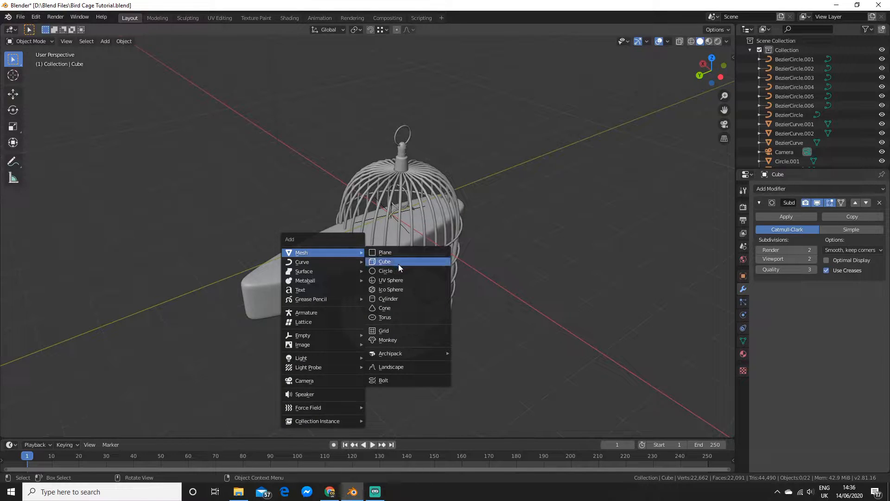
left_click(392, 280)
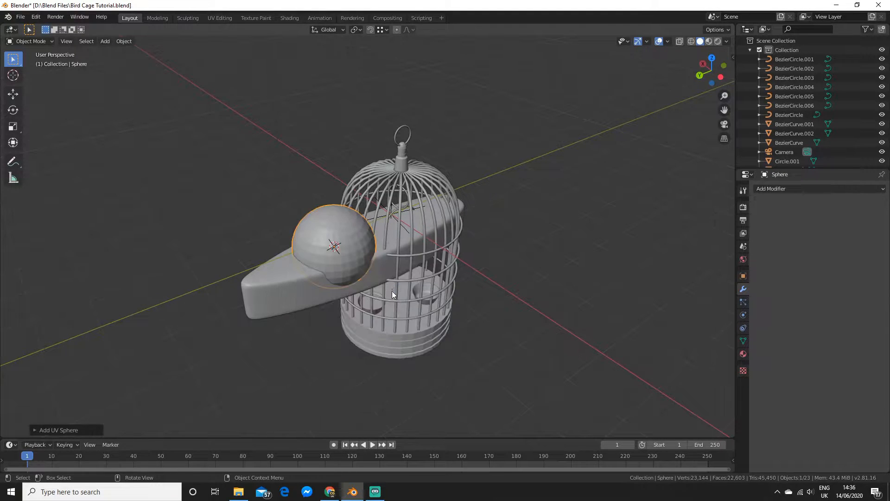
scroll(325, 251, "up", 3)
right_click(325, 252)
left_click(324, 252)
Duplicate the filling disc from the rear bowl and place the copy toward the cage's front in top view.
scroll(324, 252, "down", 4)
middle_click_drag(359, 245, 505, 241)
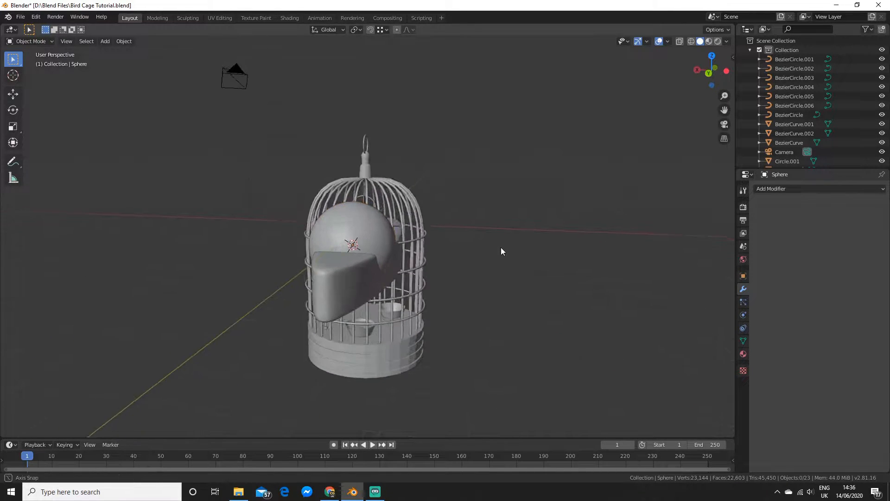
middle_click_drag(501, 247, 452, 265)
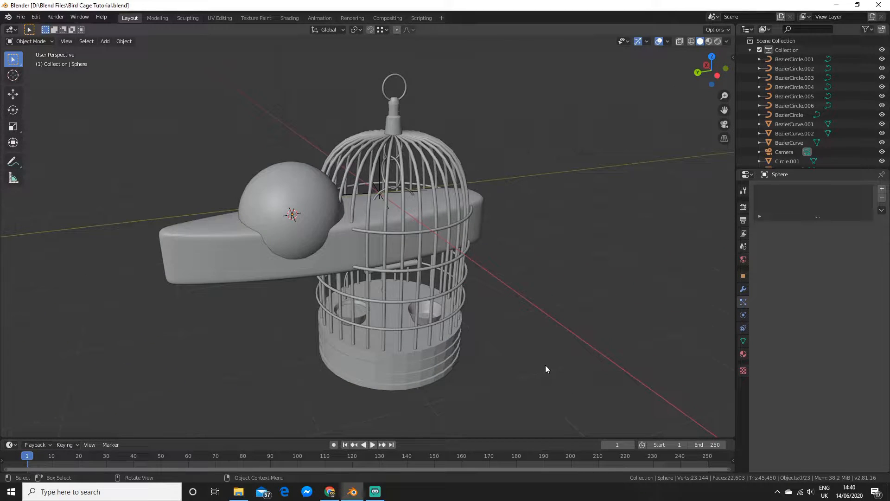
middle_click_drag(443, 323, 455, 342)
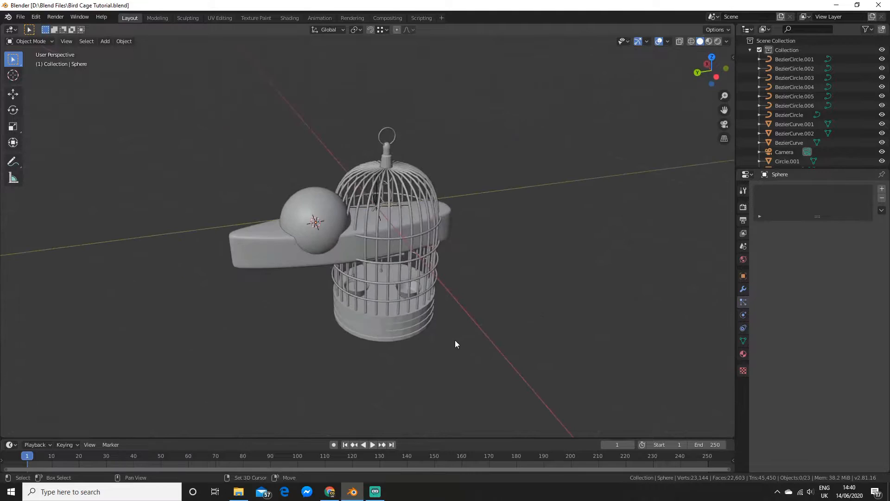
scroll(458, 286, "up", 8)
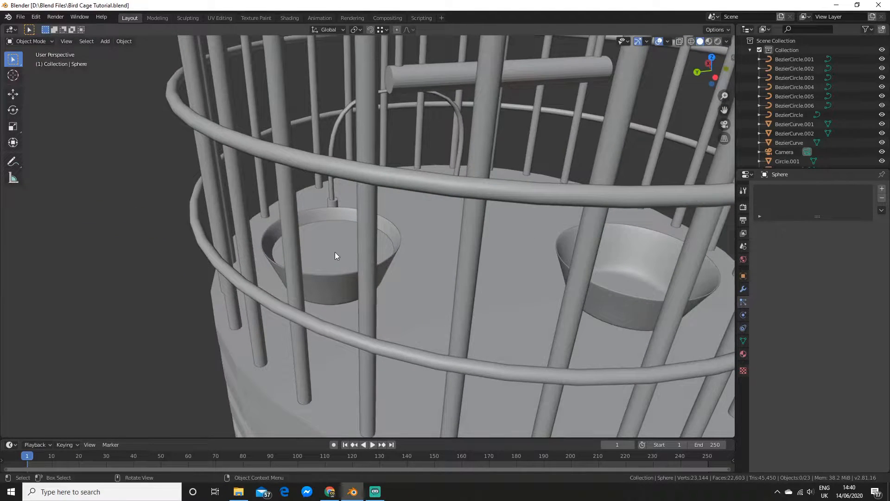
left_click(335, 252)
scroll(408, 265, "down", 3)
middle_click_drag(408, 266, 363, 154)
key("KP_7")
key("shift+d")
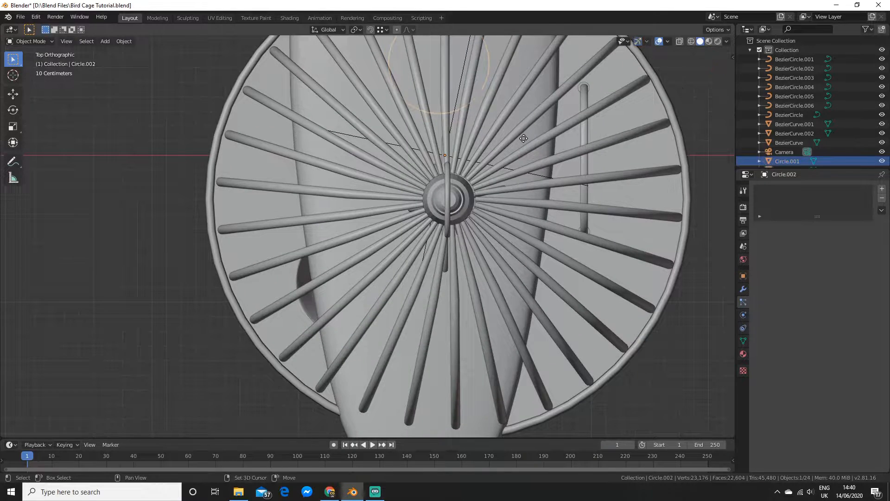
left_click(436, 357)
Scale the elongated seed's whole mesh down in Edit Mode to about 0.16 of its size.
middle_click_drag(437, 357, 355, 319)
scroll(384, 266, "up", 5)
scroll(355, 319, "down", 6)
left_click(111, 310)
middle_click_drag(111, 310, 344, 326)
scroll(212, 252, "up", 5)
scroll(494, 299, "down", 6)
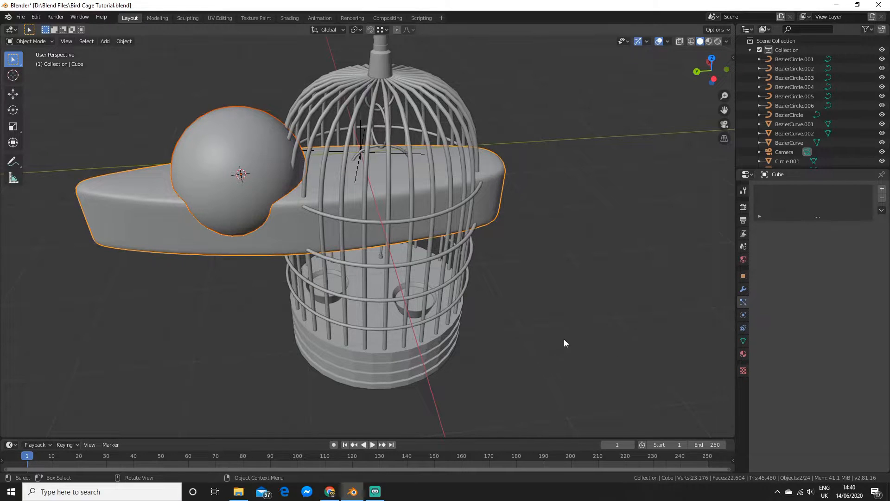
key("Tab")
key("Tab")
key("KP_7")
middle_click_drag(494, 216, 436, 187)
key("Tab")
key("a")
key("s")
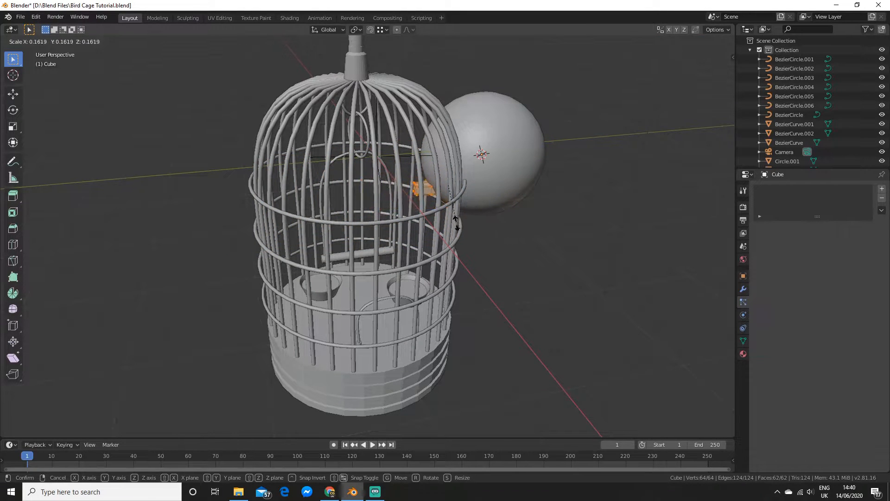
left_click(447, 219)
Move the elongated seed's mesh down into the cage and along the Y axis over the filled bowl.
key("g")
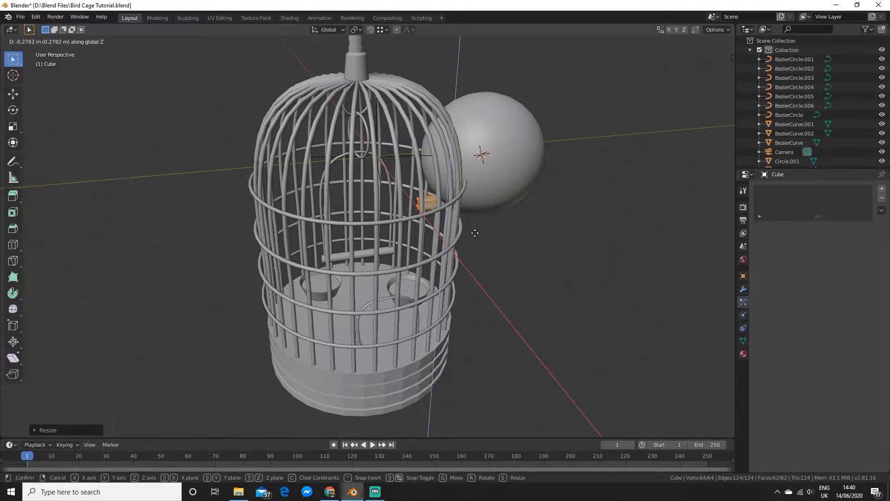
left_click(405, 283)
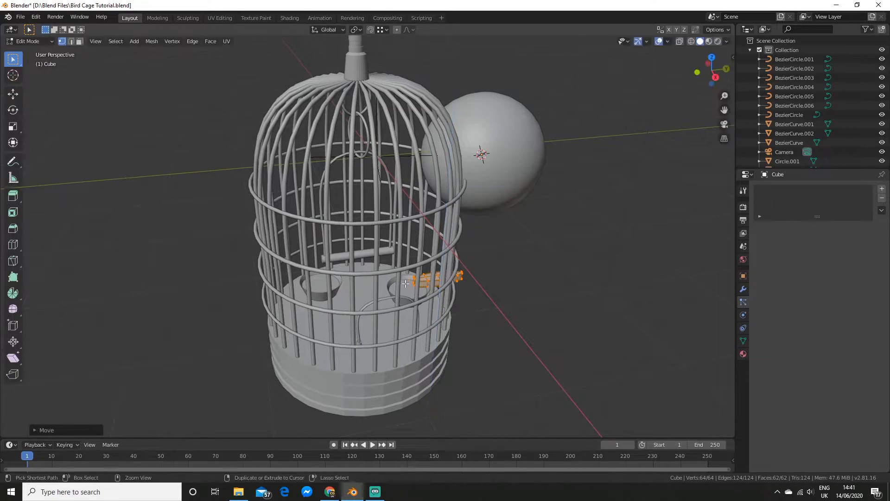
middle_click_drag(475, 338, 414, 299, "shift")
scroll(419, 268, "up", 6)
scroll(413, 299, "up", 3)
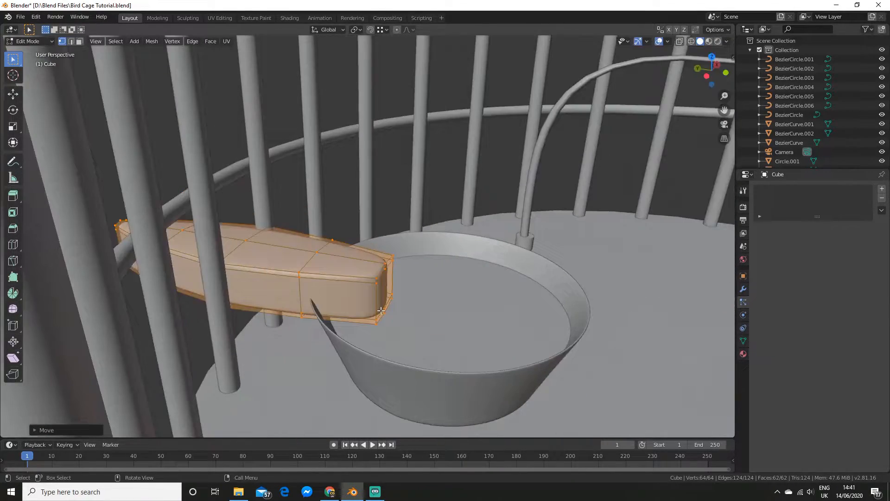
key("g")
key("y")
left_click(542, 334)
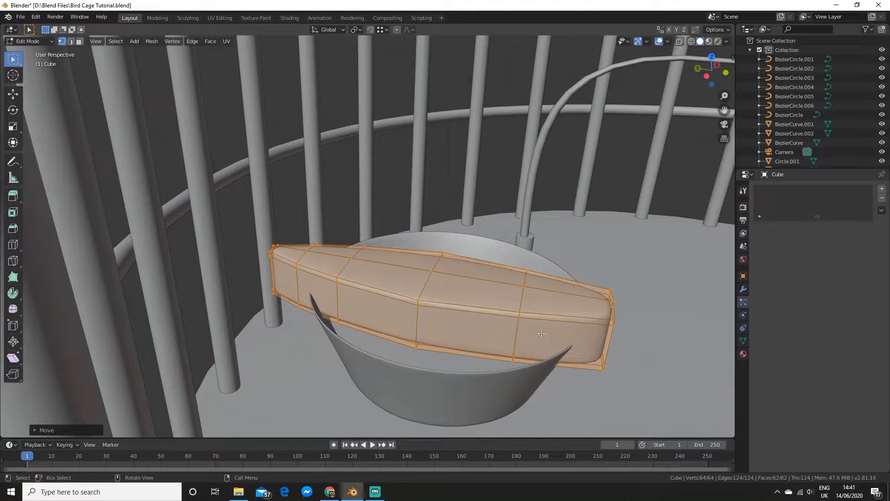
Scale the elongated seed's mesh to about 0.08 and lower it along Z onto the bowl's filling.
left_click(382, 30)
middle_click_drag(534, 214, 533, 306)
scroll(507, 301, "down", 4)
key("s")
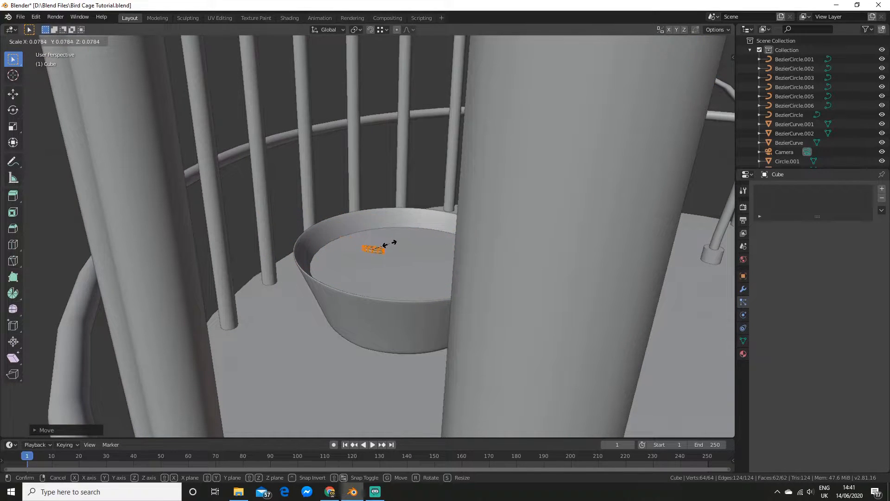
left_click(390, 244)
scroll(390, 245, "up", 4)
middle_click_drag(392, 260, 397, 237)
key("g")
key("z")
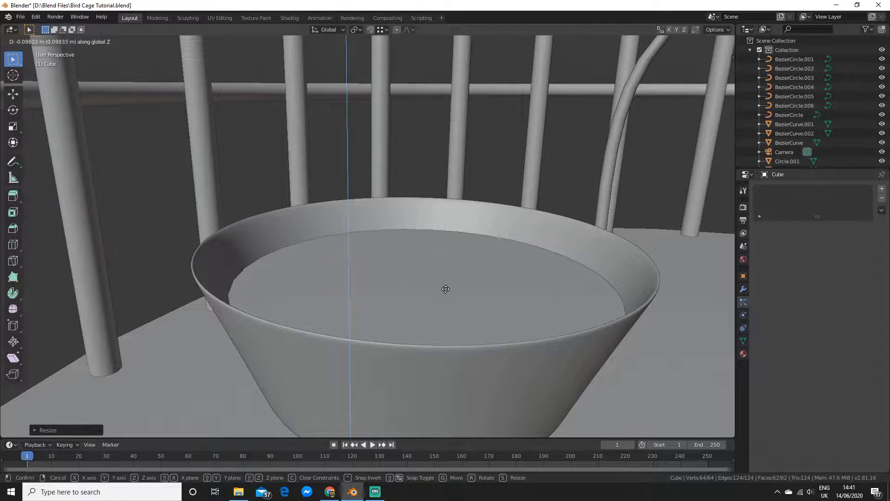
left_click(424, 275)
Scale the round seed's whole mesh down in Edit Mode to a small fraction of its size.
middle_click_drag(432, 299, 393, 336)
scroll(393, 333, "down", 10)
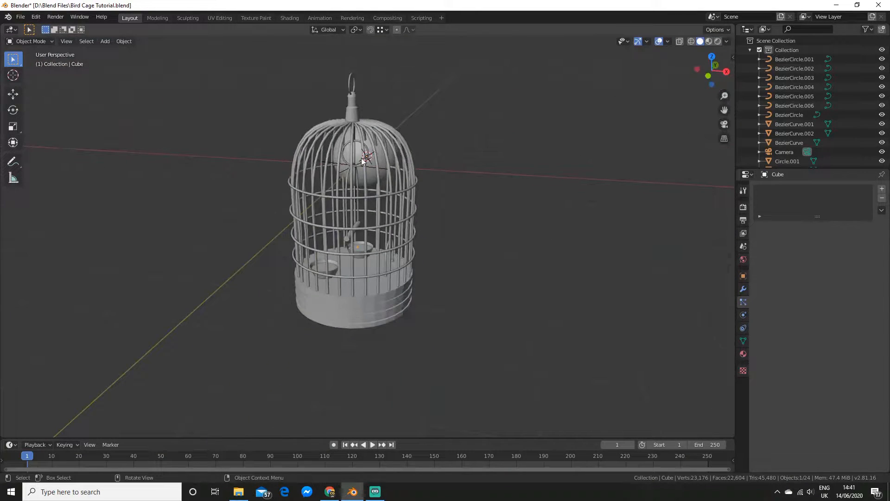
middle_click_drag(367, 157, 376, 129)
scroll(398, 137, "up", 5)
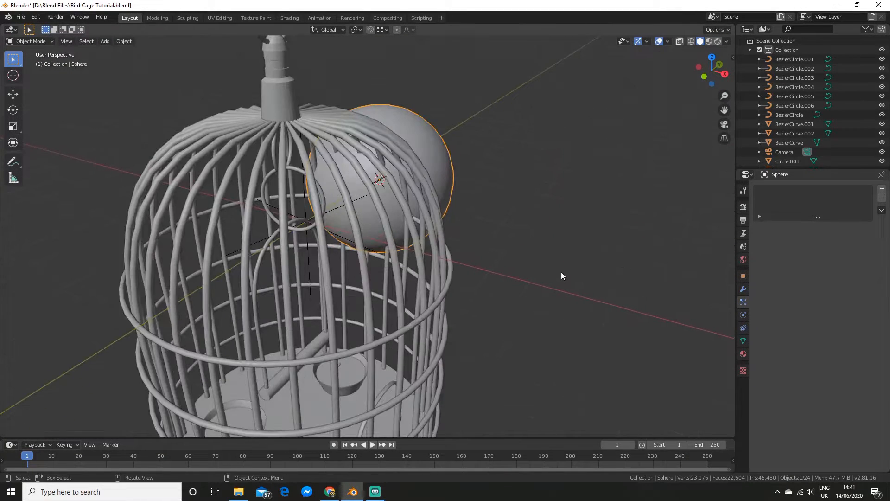
key("Tab")
key("s")
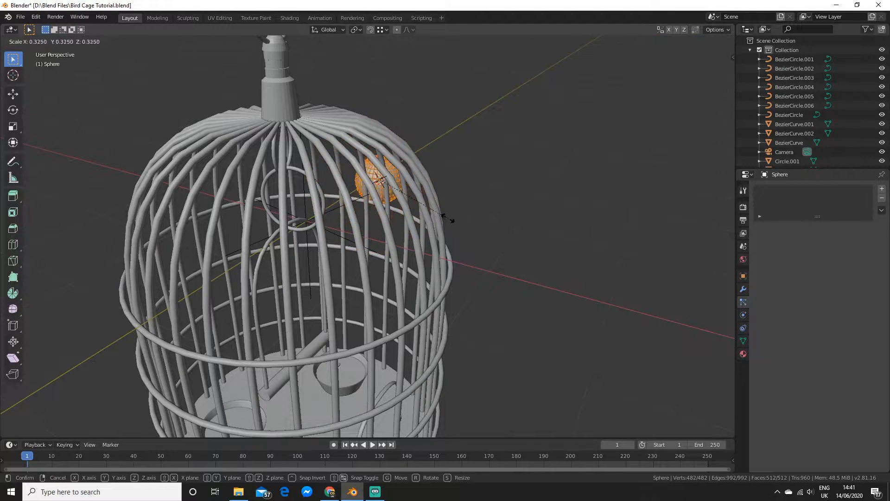
left_click(395, 175)
Move the round seed's mesh down into the cage and along the Y axis into the filled bowl.
middle_click_drag(394, 175, 425, 161)
key("g")
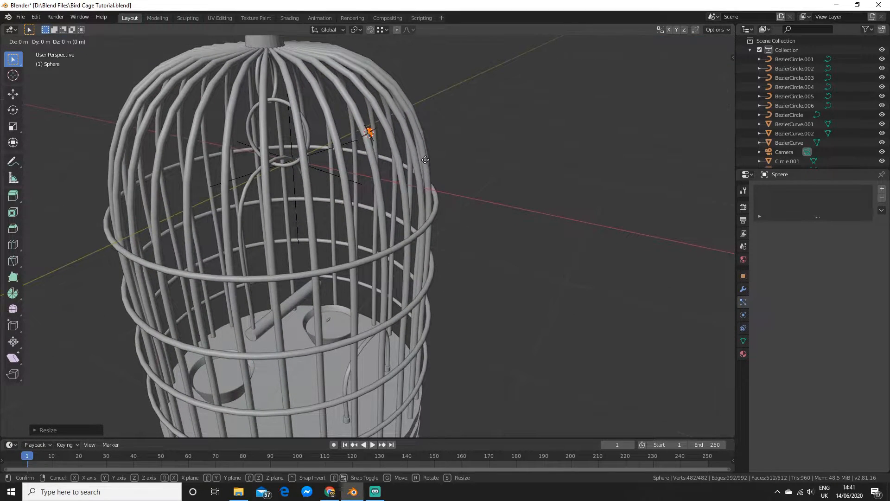
left_click(335, 314)
scroll(362, 299, "down", 3)
middle_click_drag(465, 324, 362, 262)
scroll(470, 309, "up", 3)
middle_click_drag(470, 309, 491, 314)
key("g")
key("y")
left_click(357, 296)
middle_click_drag(383, 310, 469, 298)
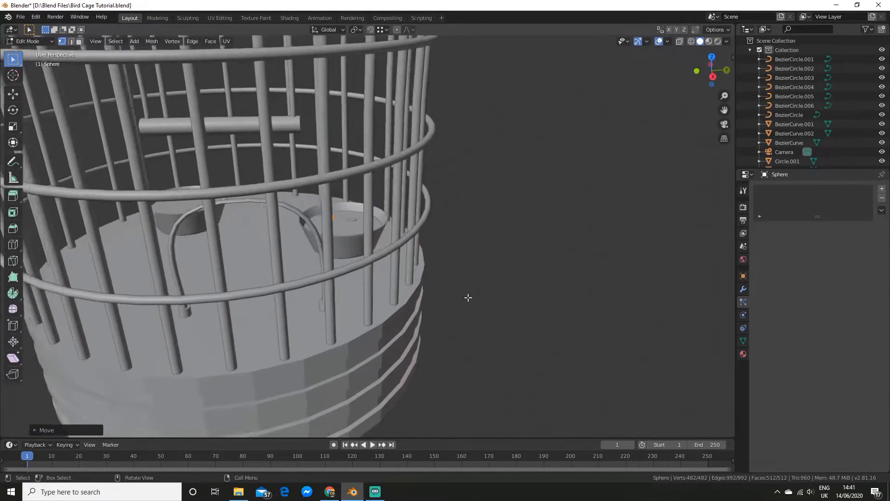
Scale the round seed's mesh to about 0.21 to suit the elongated seed, and return to Object Mode.
scroll(469, 298, "up", 6)
middle_click_drag(486, 335, 523, 335)
scroll(523, 335, "up", 3)
middle_click_drag(327, 289, 549, 282, "shift")
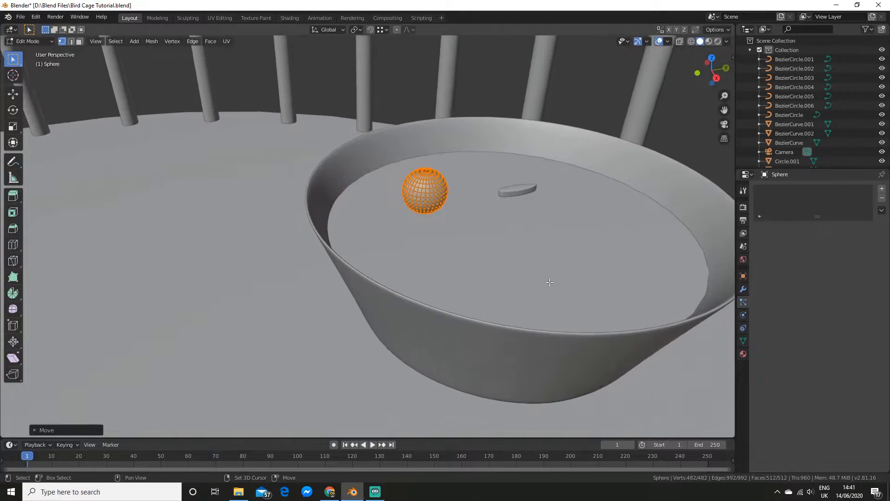
key("s")
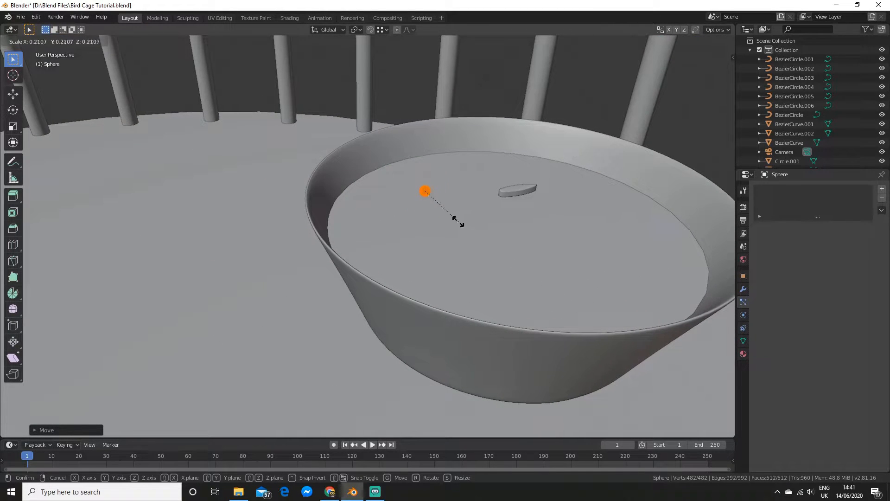
left_click(504, 234)
middle_click_drag(515, 240, 569, 222)
middle_click_drag(375, 222, 520, 140, "shift")
scroll(490, 169, "down", 3)
key("Tab")
middle_click_drag(490, 168, 439, 285)
scroll(489, 300, "down", 2)
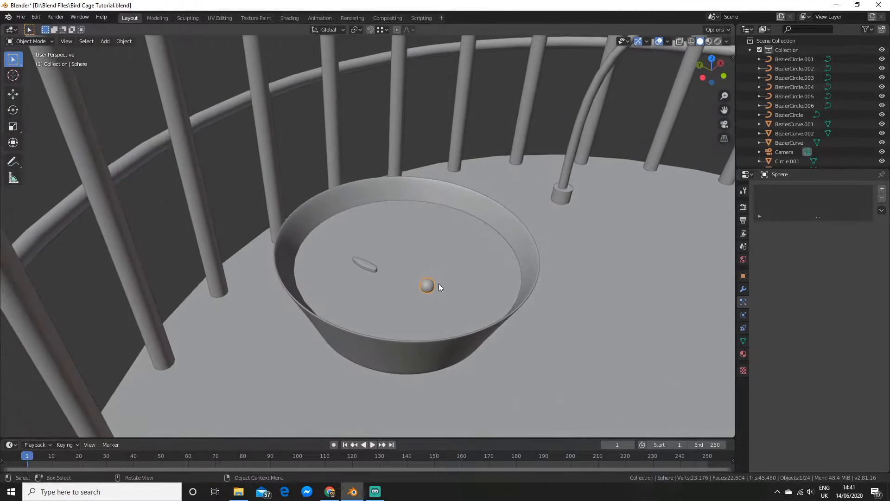
Add a particle system to the bowl's filling disc and set its type to Hair.
left_click(440, 245)
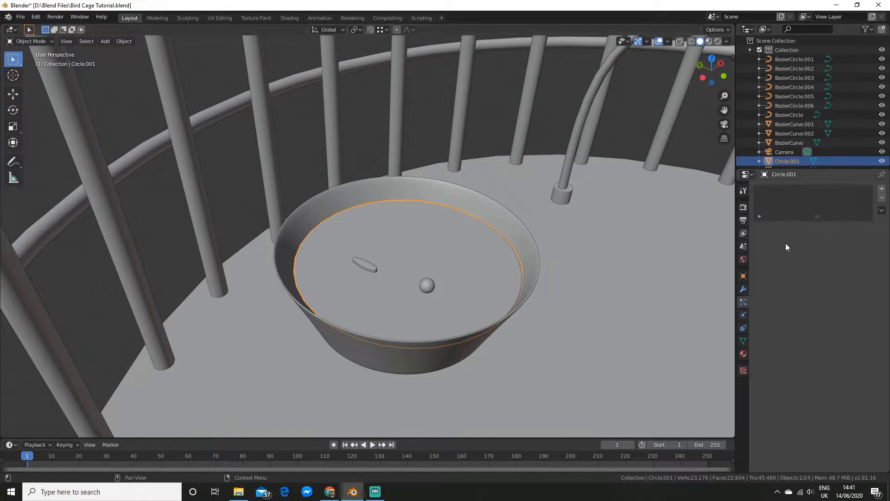
middle_click_drag(512, 242, 473, 232, "shift")
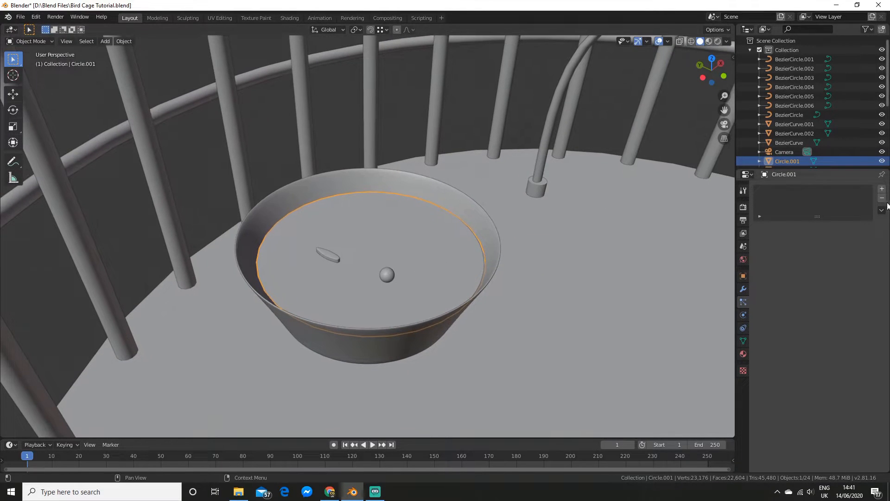
left_click(882, 189)
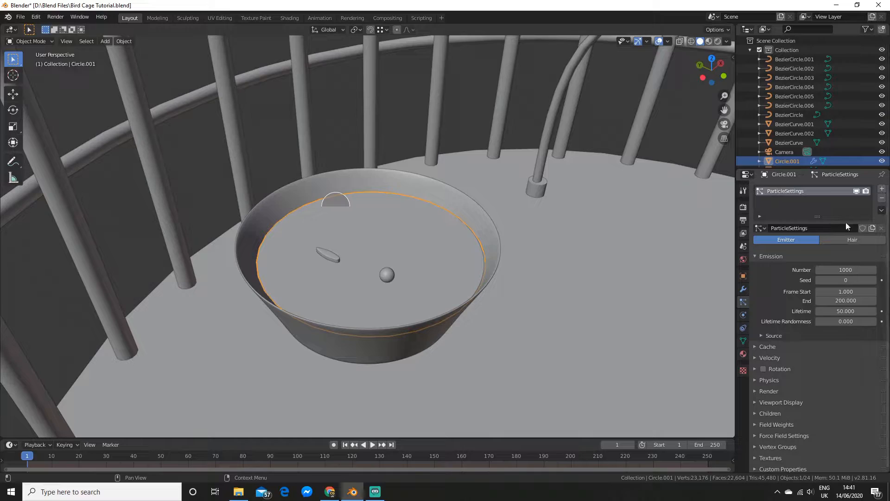
left_click(853, 240)
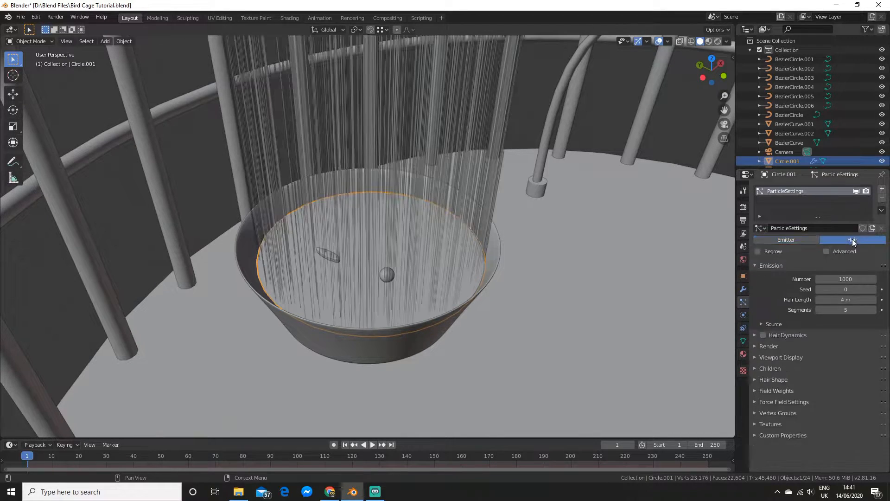
scroll(513, 233, "down", 3)
mouse_move(485, 222)
middle_mouse_down()
mouse_move(416, 194)
mouse_move(433, 227)
mouse_move(409, 217)
mouse_move(478, 220)
middle_mouse_up()
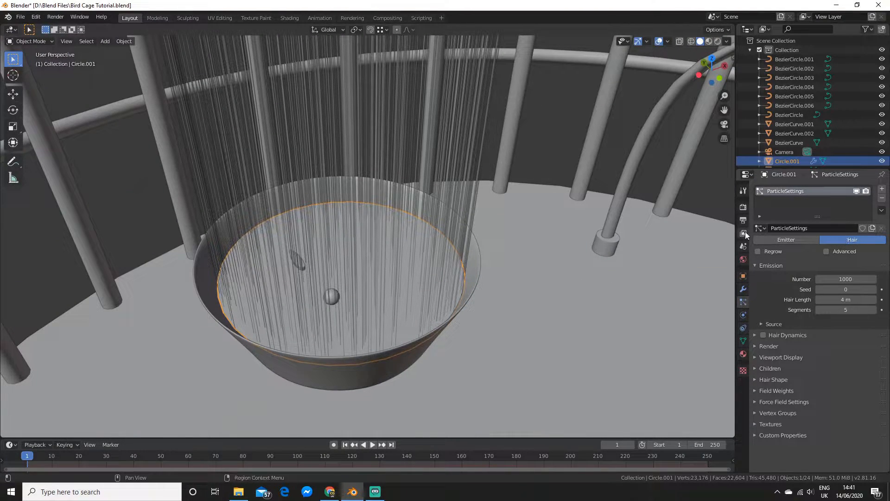
Move the round and elongated seeds together into a new collection named Seeds.
middle_click_drag(391, 324, 421, 277, "shift")
scroll(405, 272, "up", 1)
left_click(364, 269)
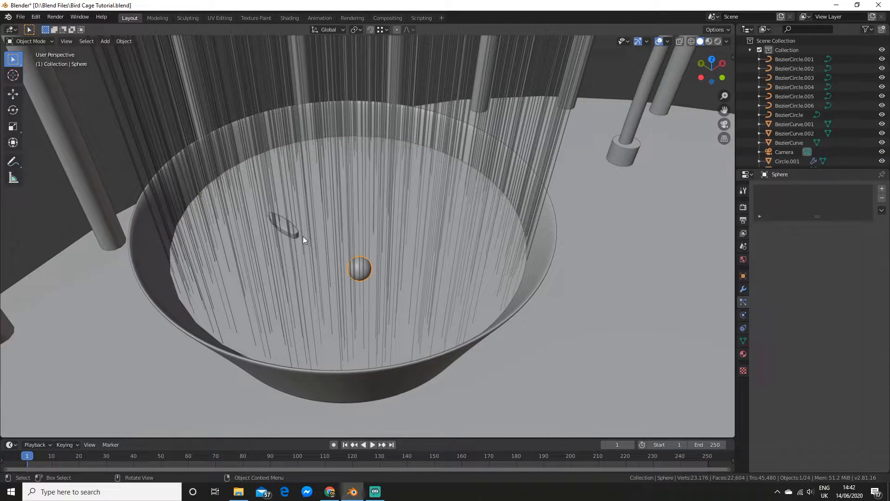
left_click(284, 226, "shift")
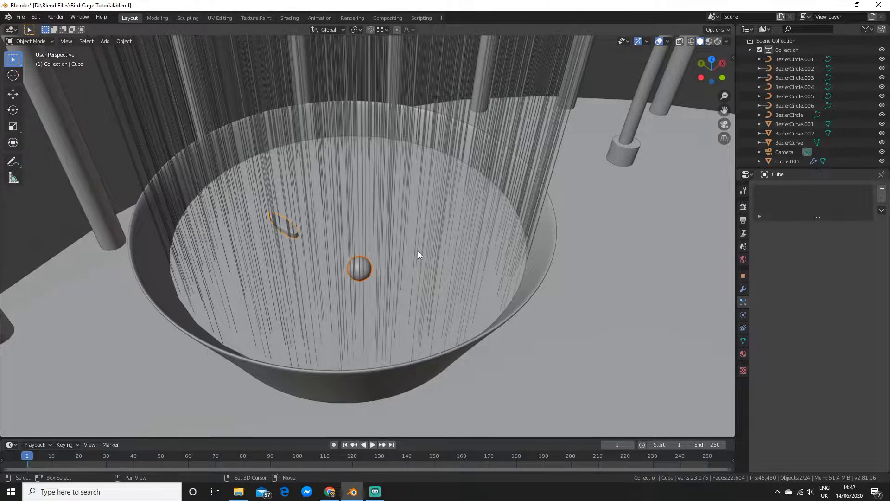
middle_click_drag(403, 248, 421, 249)
key("m")
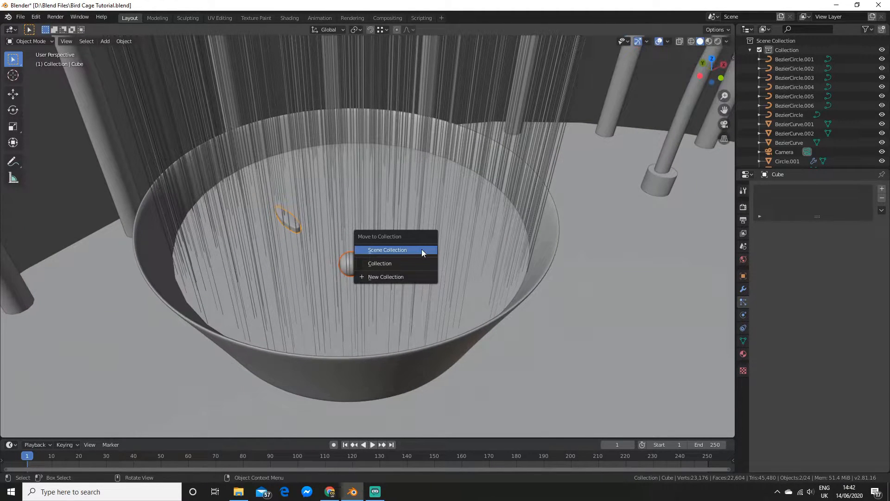
left_click(418, 276)
type("Seeds")
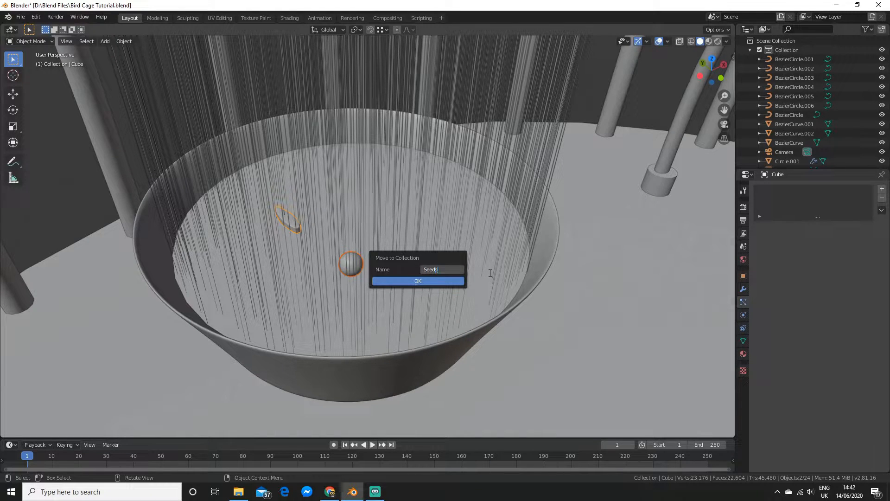
key("Return")
left_click(444, 280)
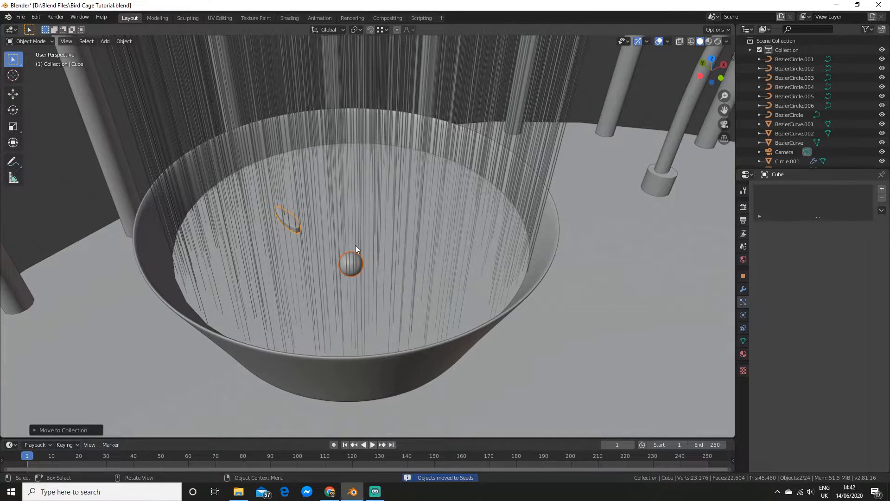
Render the filling disc's hair particles as a Collection, with Seeds as the instance collection.
left_click(469, 292)
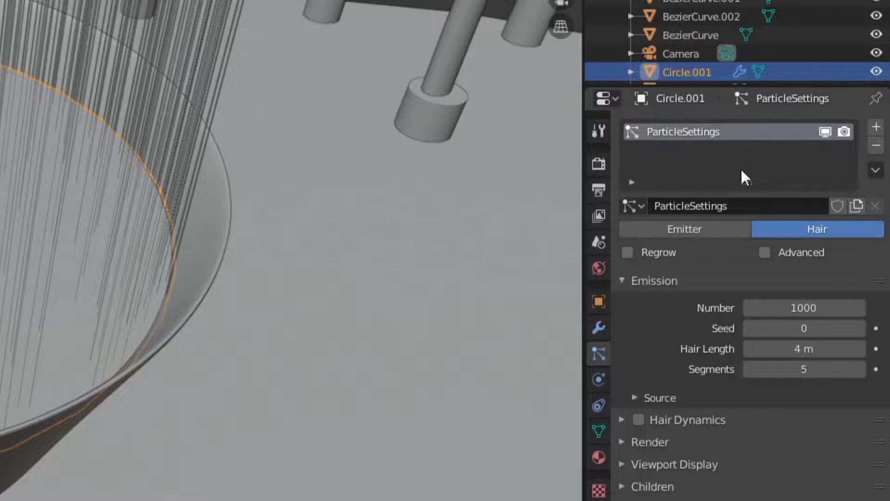
left_click(622, 446)
scroll(680, 350, "down", 5)
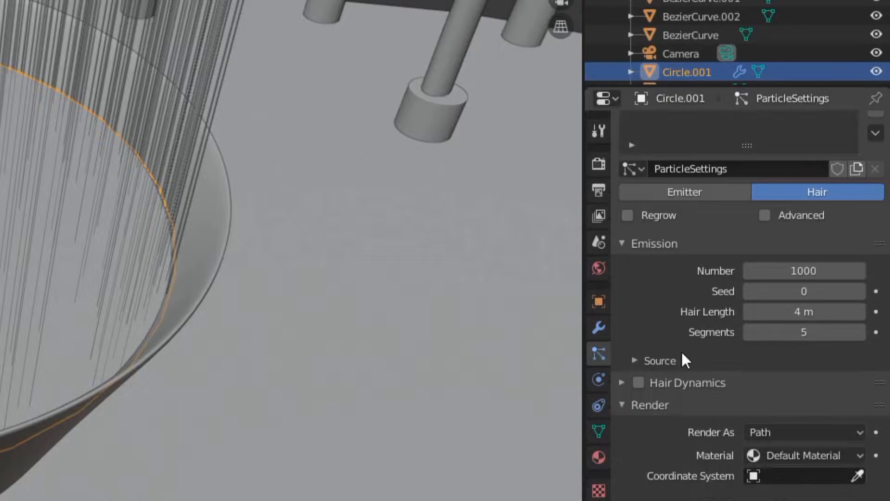
left_click(794, 358)
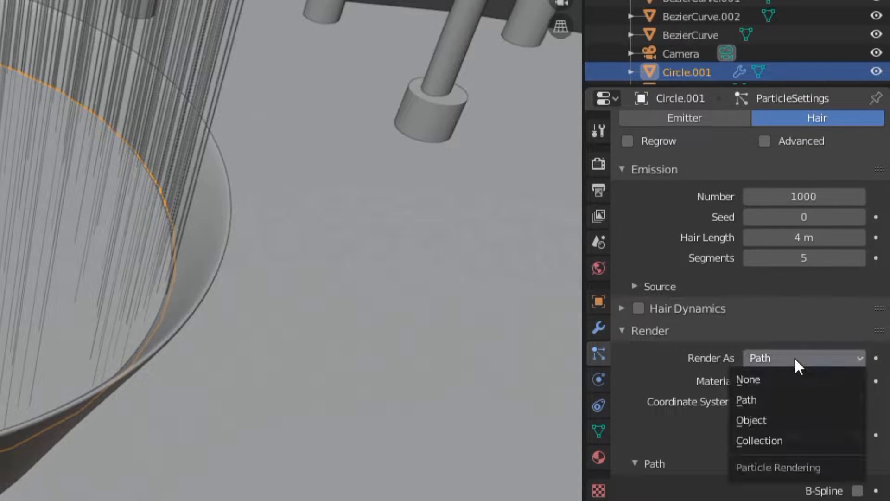
left_click(787, 438)
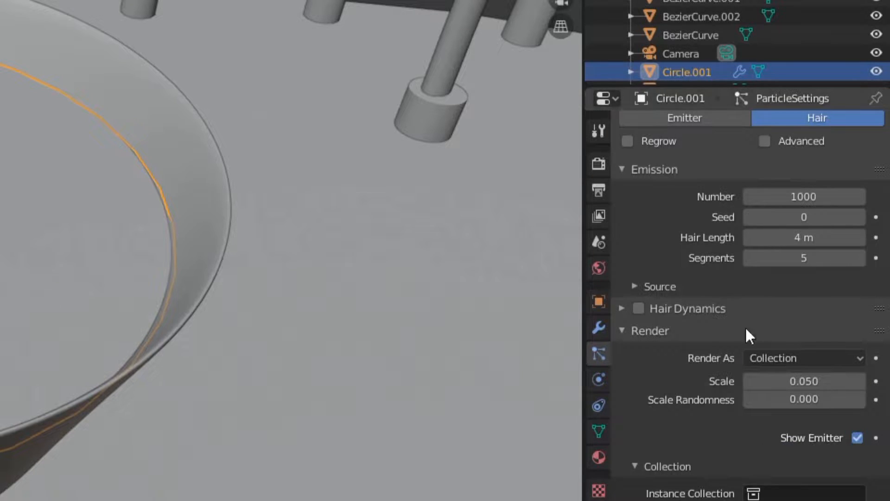
scroll(746, 327, "down", 5)
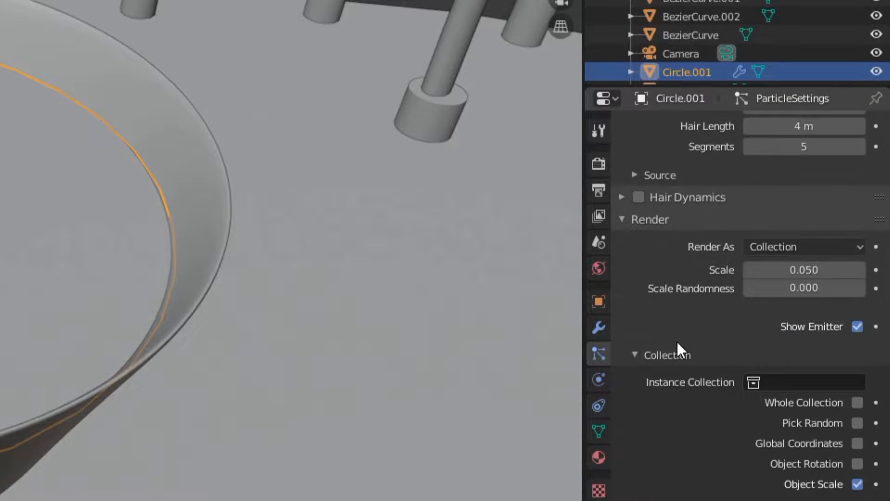
left_click(800, 384)
left_click(702, 428)
scroll(563, 330, "down", 6)
Examine the placement of the scattered seeds around the bowl and the particle system's Source settings.
middle_click_drag(510, 325, 316, 304)
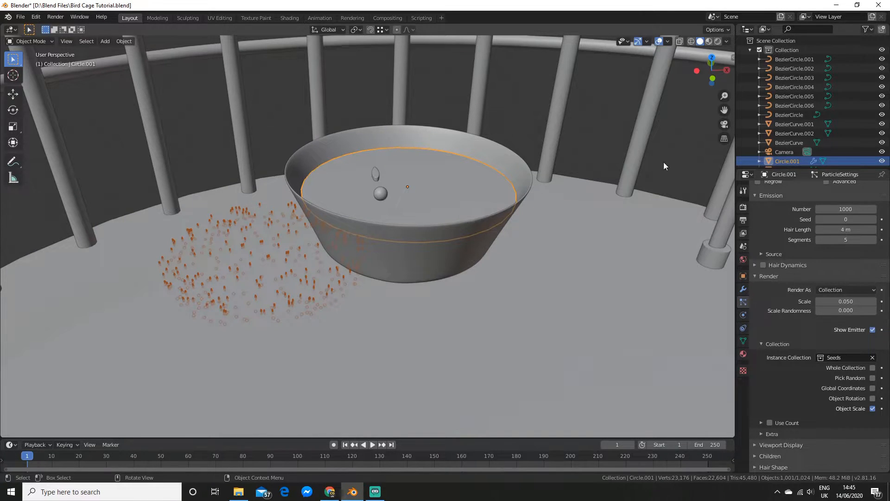
left_click(761, 254)
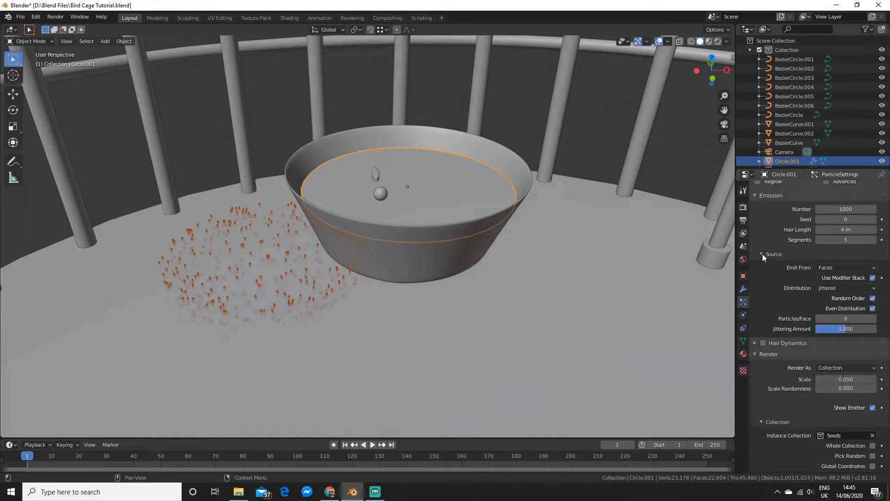
scroll(778, 259, "up", 1)
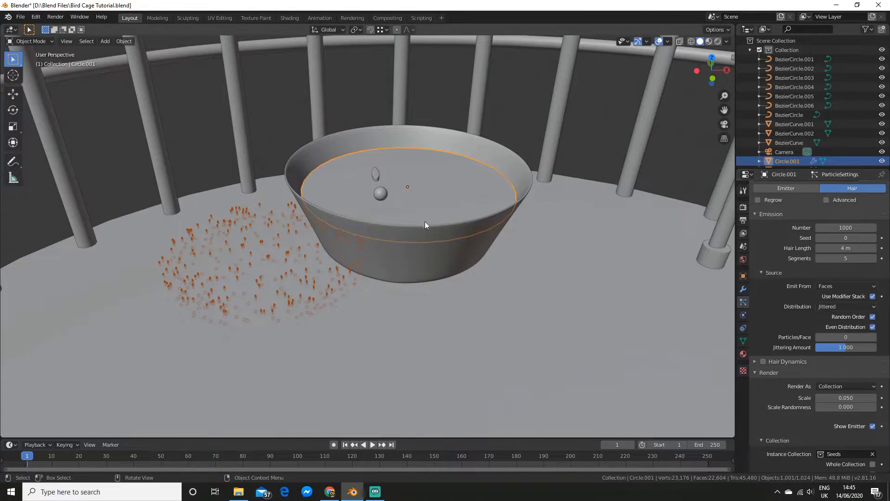
left_click(543, 162)
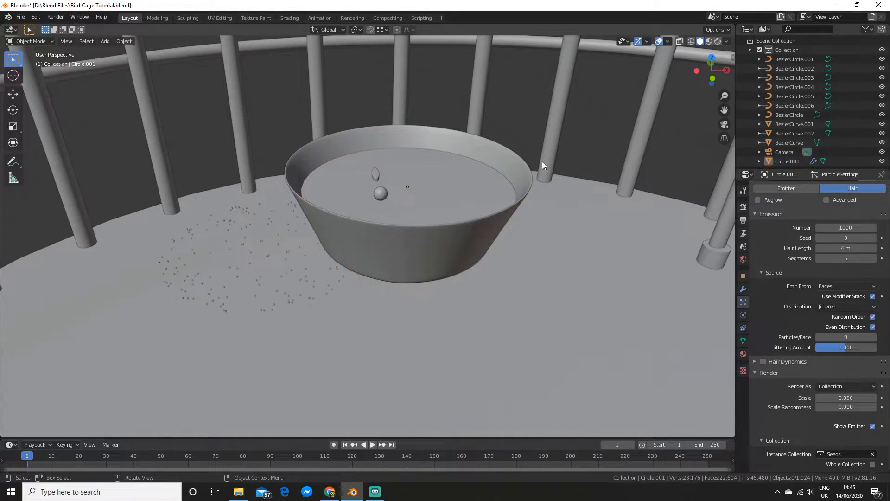
Set the origins of the round seed and the elongated seed to their own geometry.
left_click(381, 195)
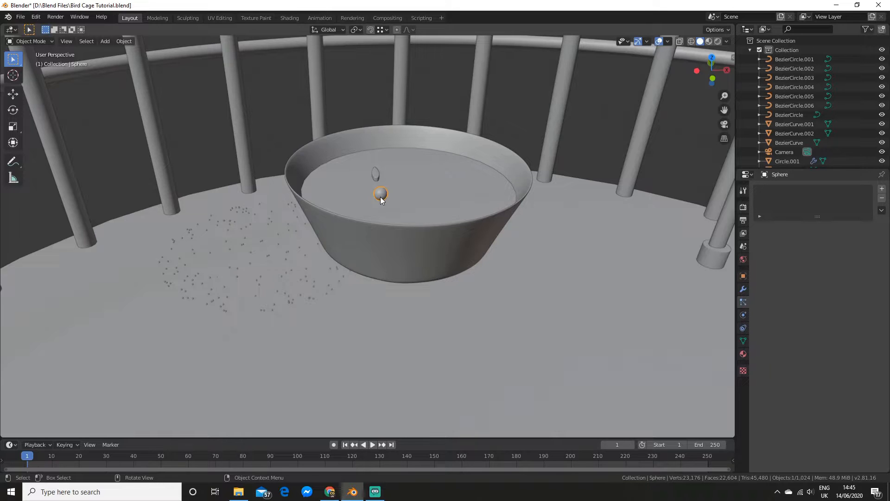
right_click(380, 196)
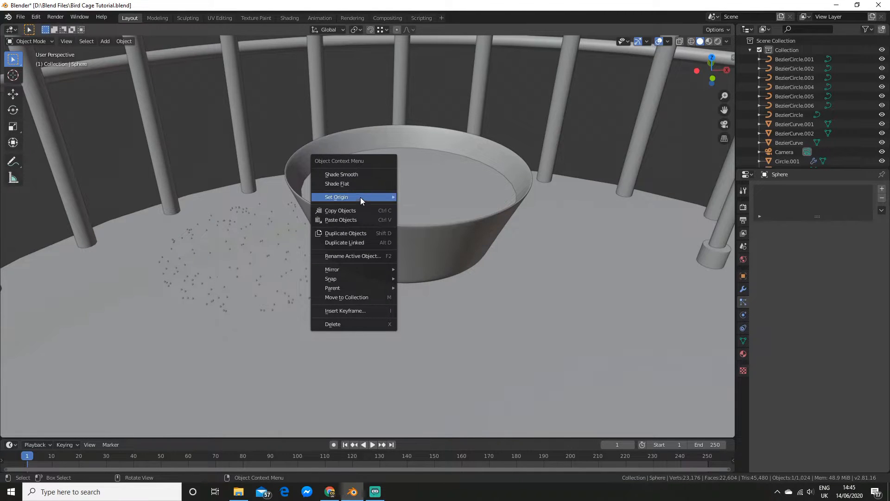
mouse_move(360, 197)
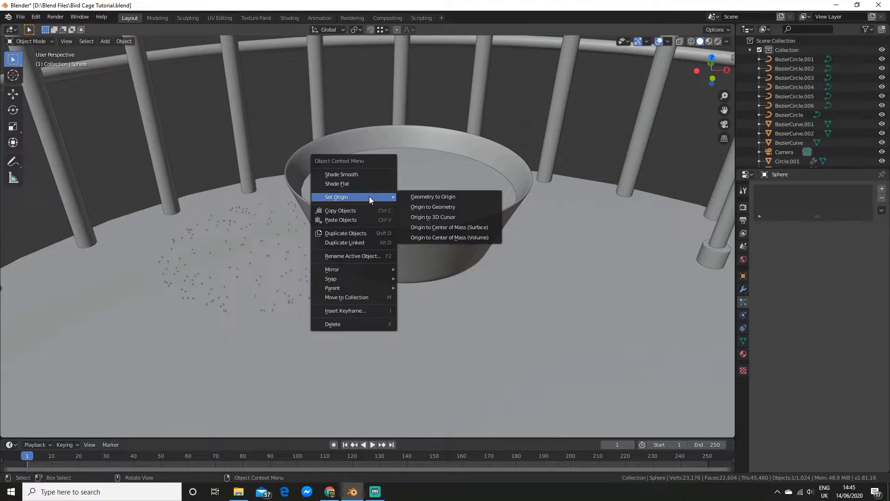
left_click(443, 207)
left_click(375, 171)
right_click(376, 172)
mouse_move(375, 172)
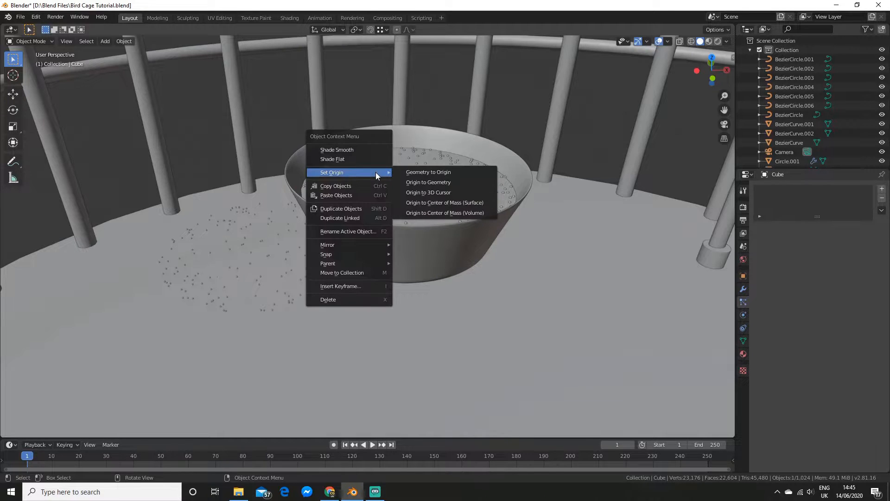
left_click(432, 182)
scroll(432, 183, "up", 8)
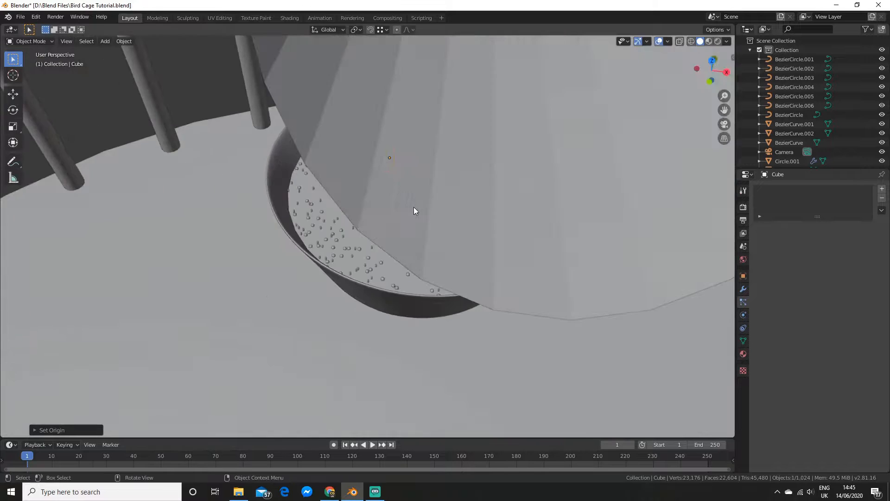
middle_click_drag(414, 207, 413, 250)
scroll(451, 246, "up", 3)
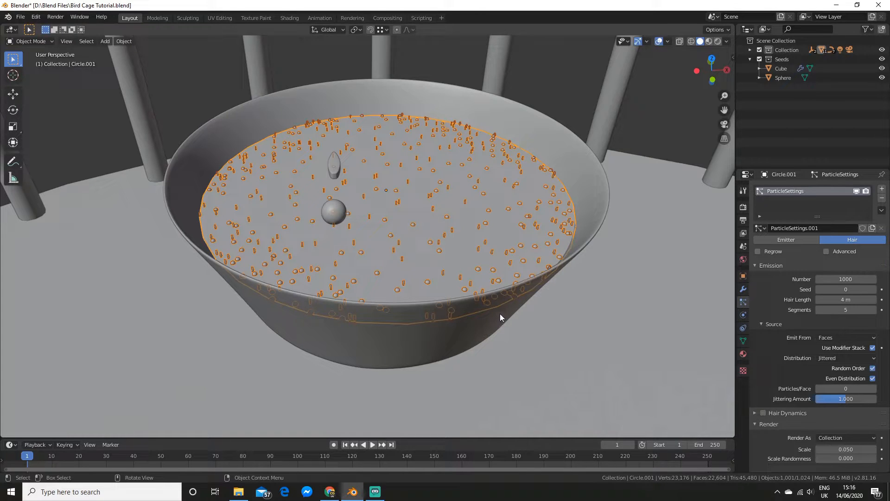
Set the filling disc's particle render scale to 0.109 and its source distribution to Random.
scroll(792, 291, "down", 3)
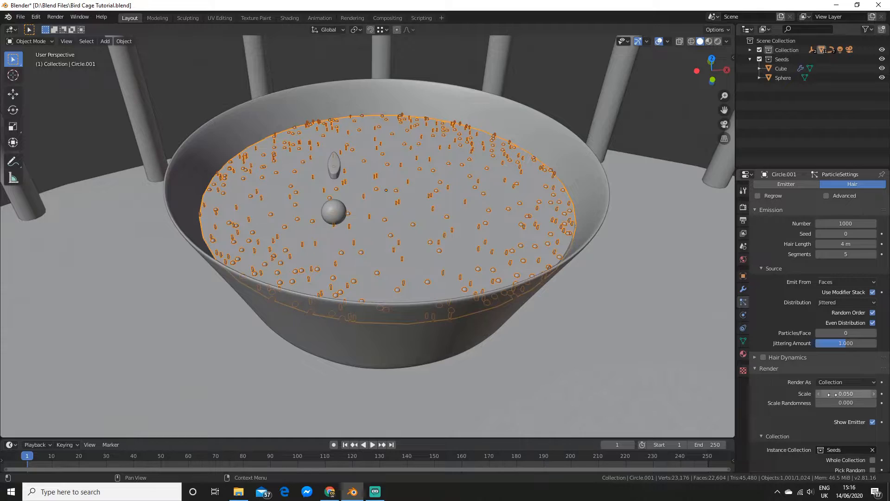
left_click_drag(844, 394, 879, 393)
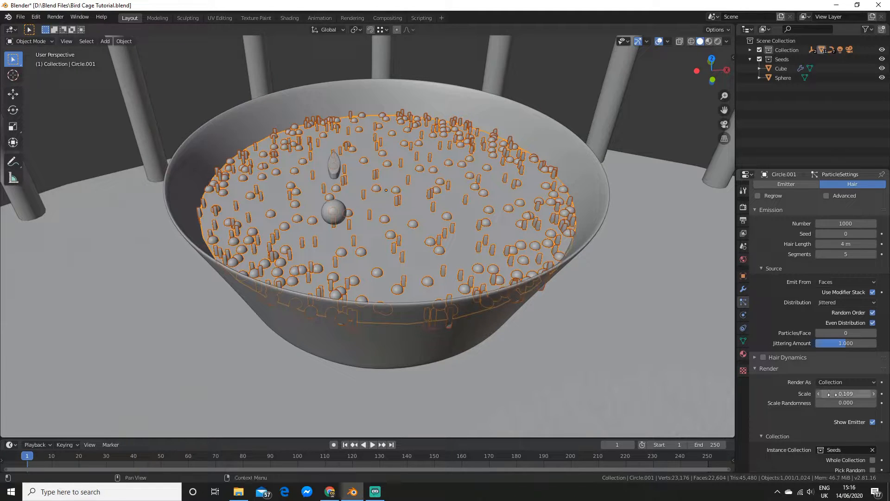
scroll(803, 363, "up", 2)
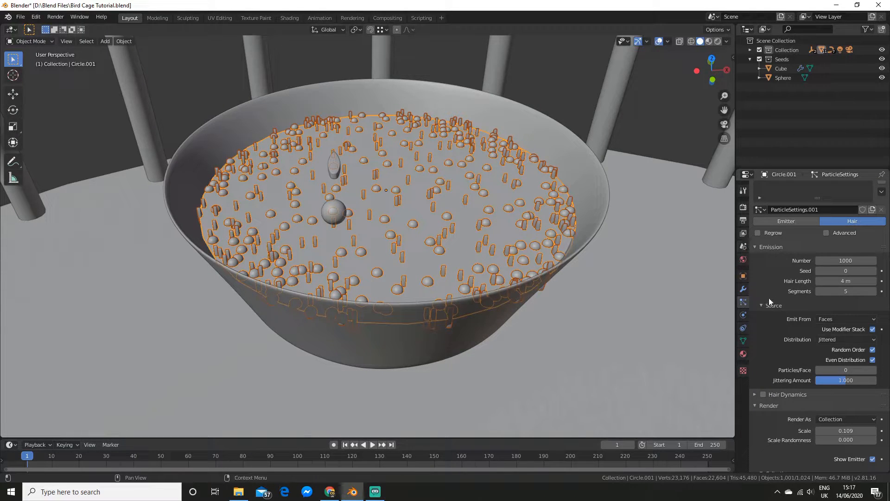
left_click(824, 340)
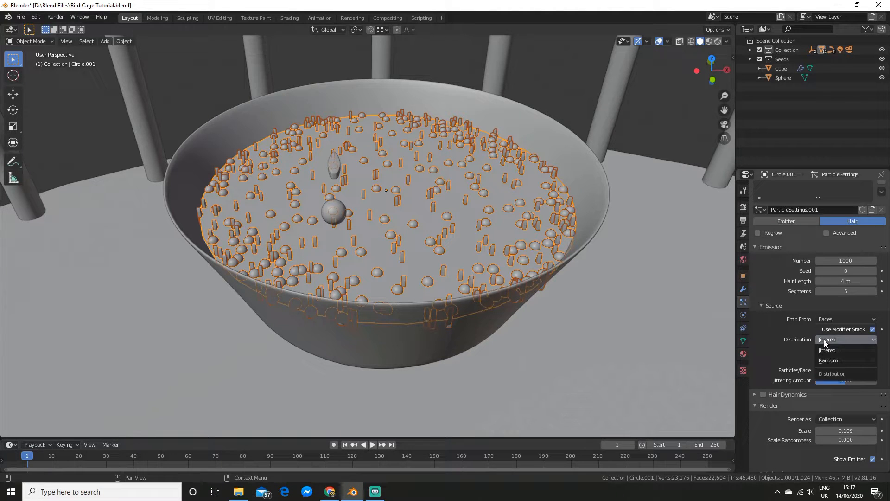
left_click(842, 360)
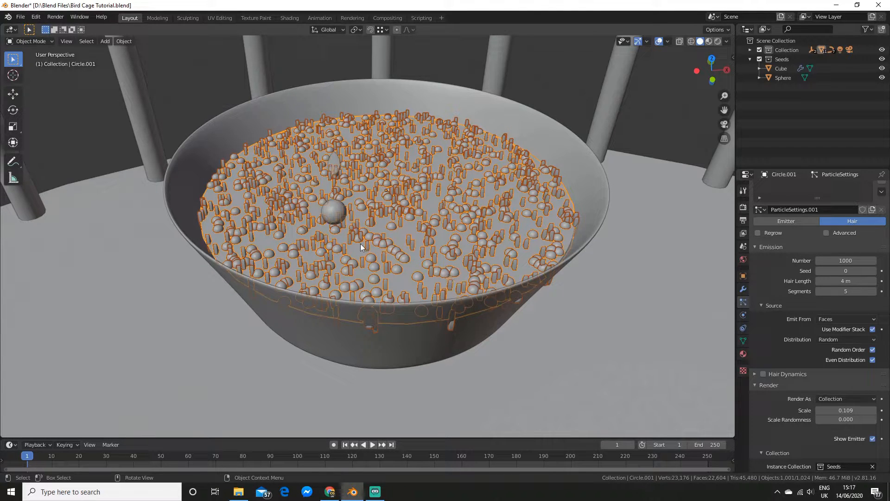
Enable advanced hair settings and particle rotation, with the orientation axis set to Global Z and Randomize at 1.000.
scroll(796, 308, "up", 2)
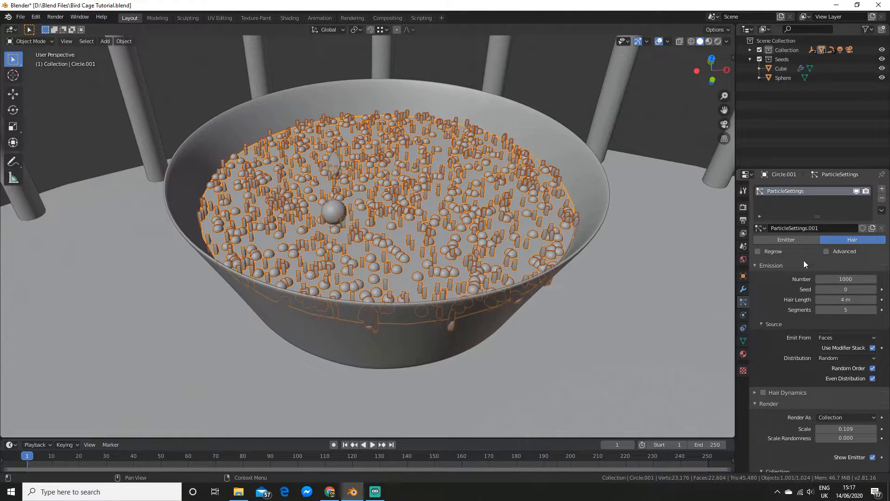
left_click(827, 252)
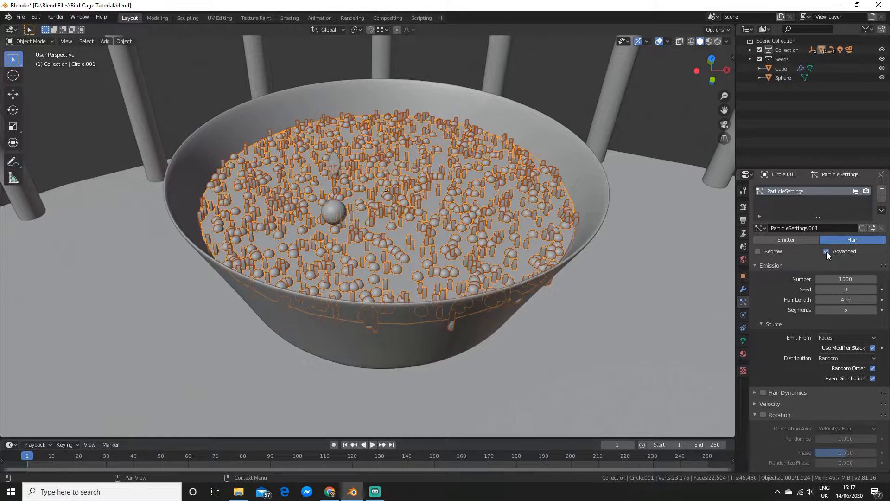
scroll(799, 264, "down", 5)
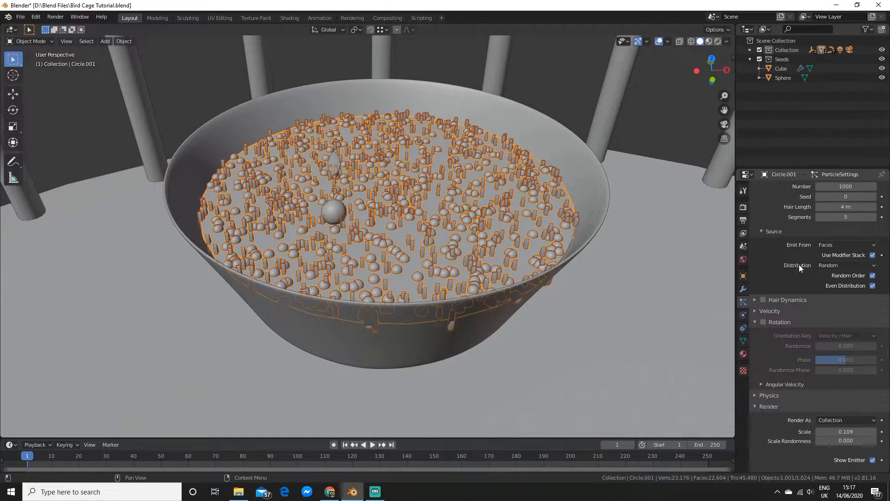
left_click(762, 321)
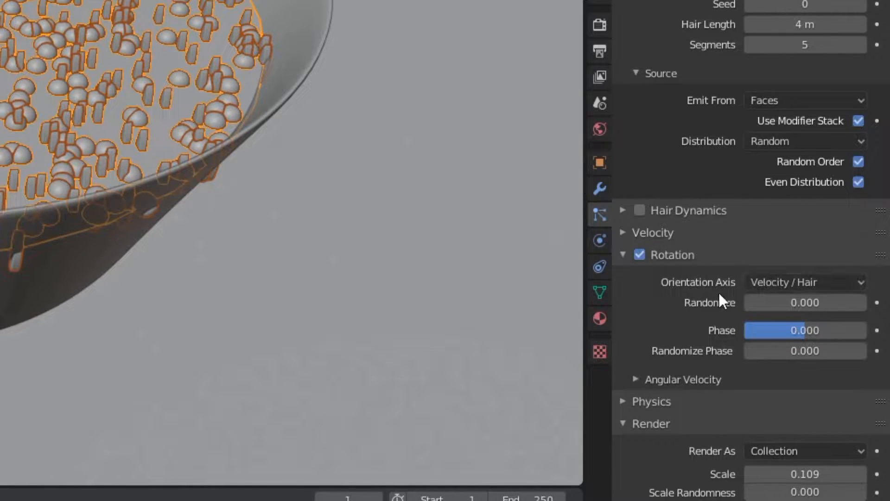
left_click(754, 278)
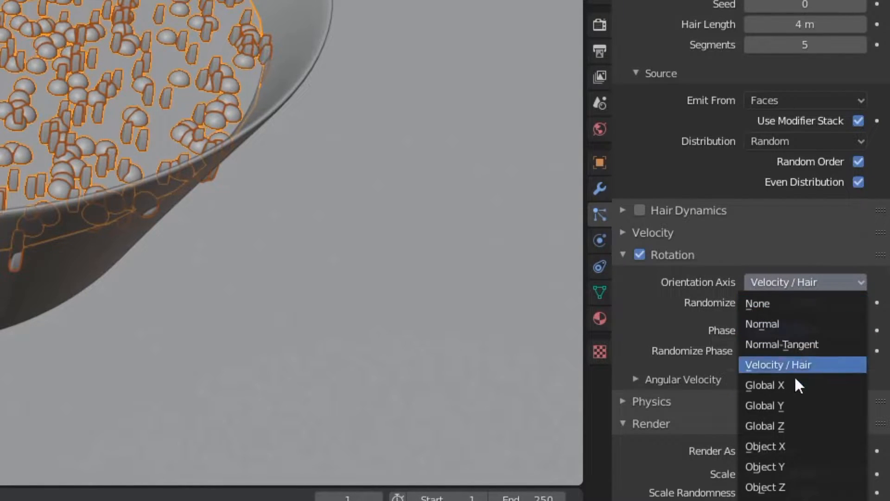
left_click(779, 425)
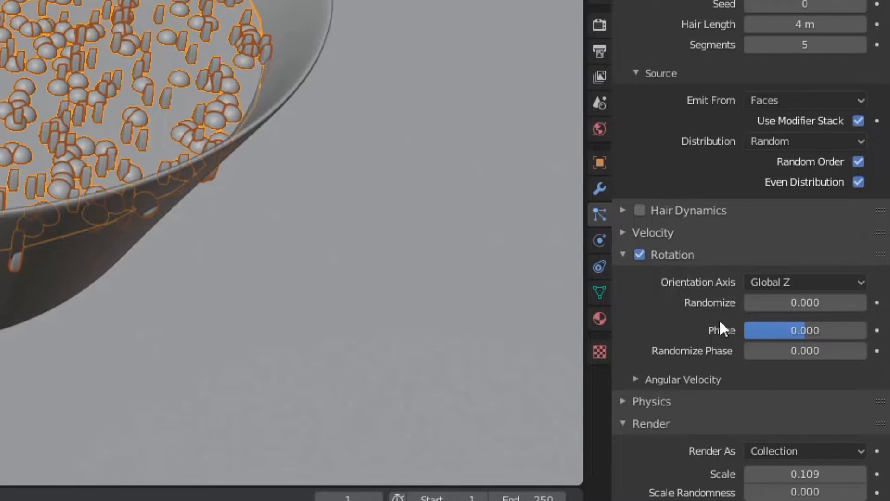
left_click_drag(771, 303, 887, 302)
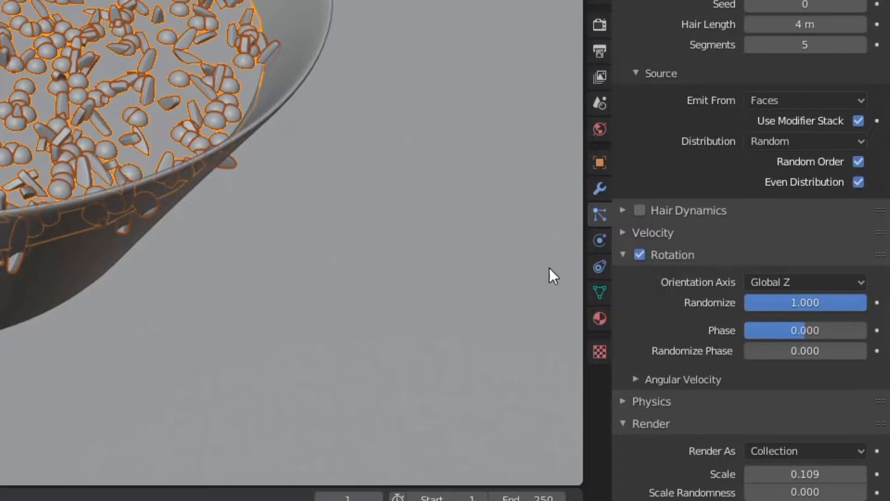
Set the number of seed particles on the filling disc to 2316.
scroll(724, 208, "up", 8)
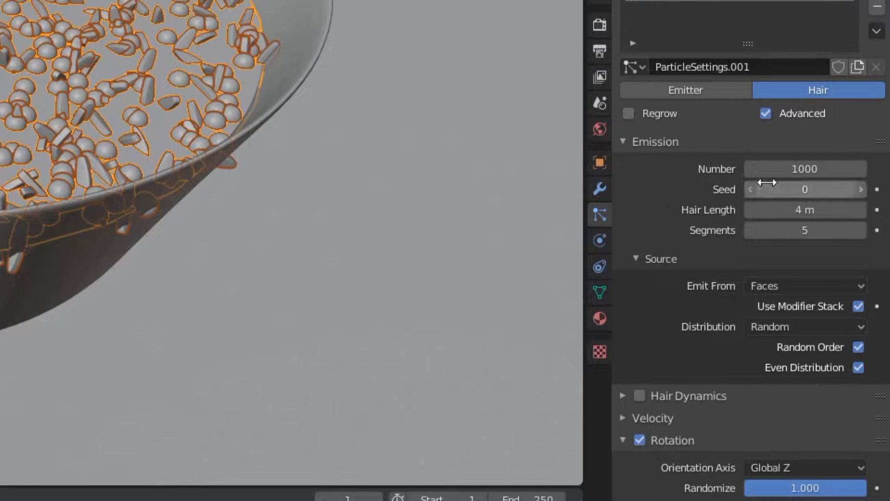
left_click_drag(801, 169, 888, 170)
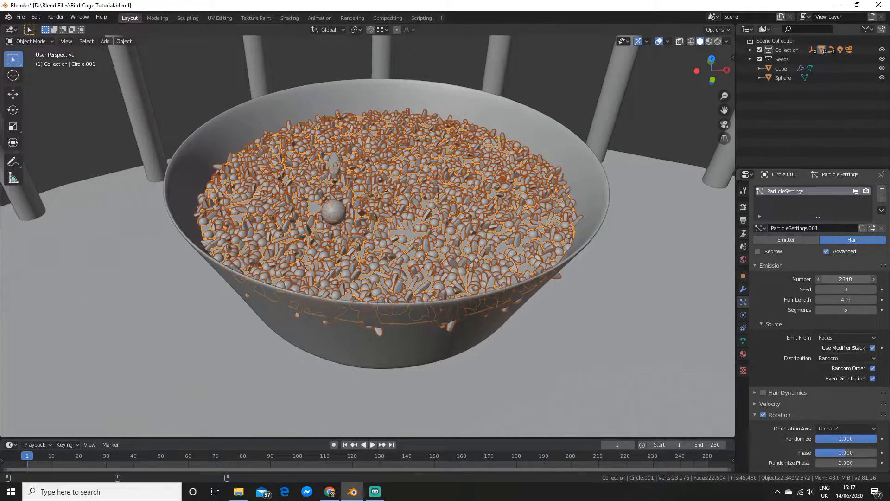
left_click_drag(846, 279, 838, 279)
Examine the density of the seeds in the bowl from near and from across the cage floor.
middle_click_drag(627, 272, 602, 277)
key("Tab")
key("Tab")
scroll(529, 285, "down", 4)
left_click(510, 98)
scroll(538, 212, "down", 4)
middle_click_drag(538, 213, 505, 207)
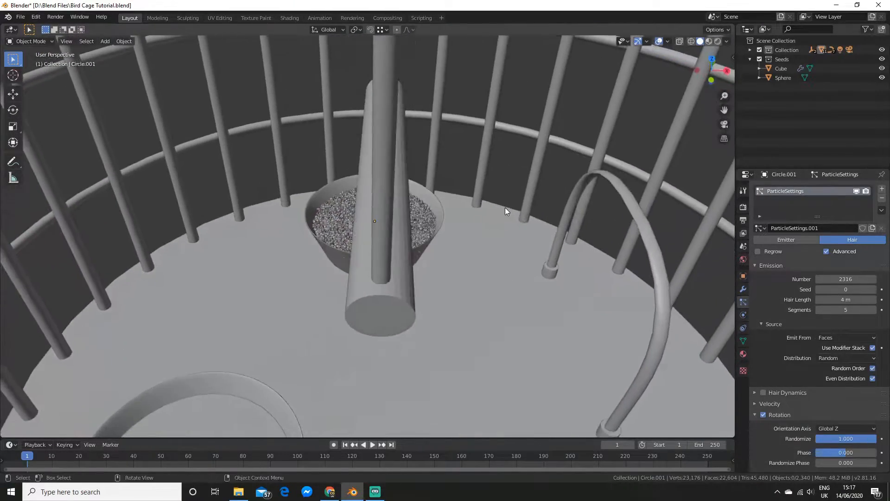
scroll(504, 217, "up", 6)
Scale the filling disc's mesh down slightly in Edit Mode to pull the seeds in from the bowl's wall.
left_click(459, 227)
middle_click_drag(459, 259, 424, 227)
middle_click_drag(412, 271, 445, 313)
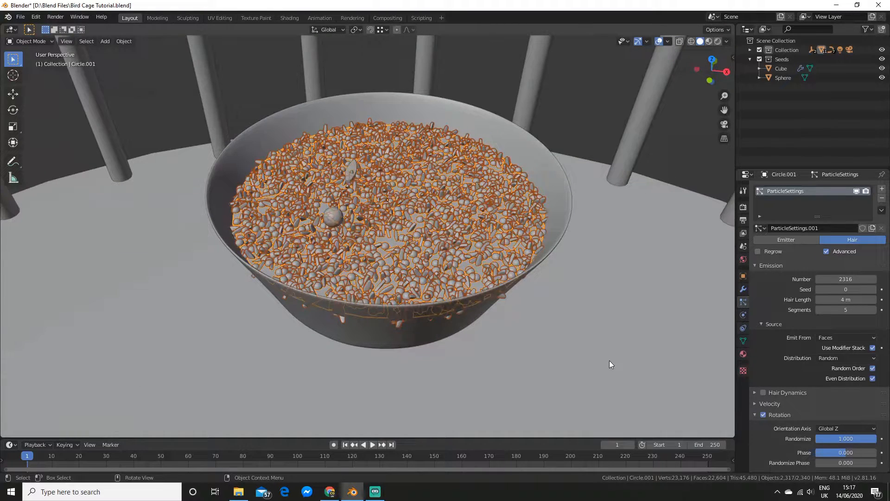
key("Tab")
key("s")
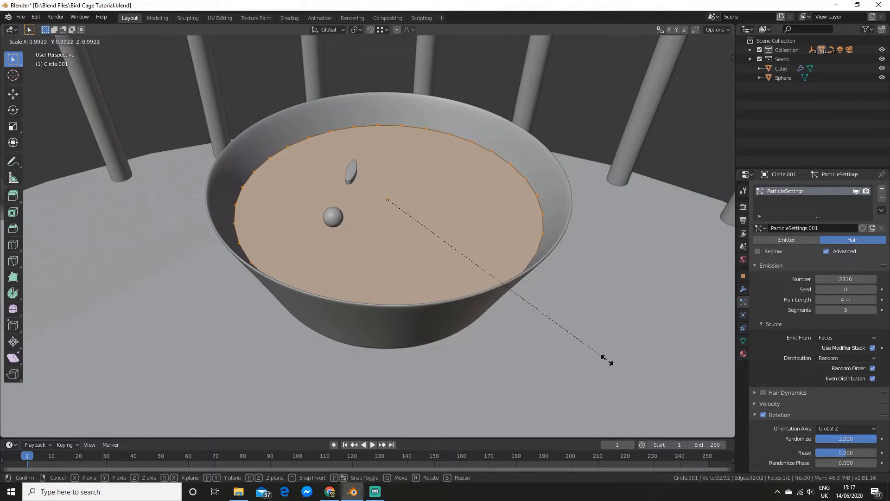
left_click(602, 361)
key("Tab")
left_click(600, 357)
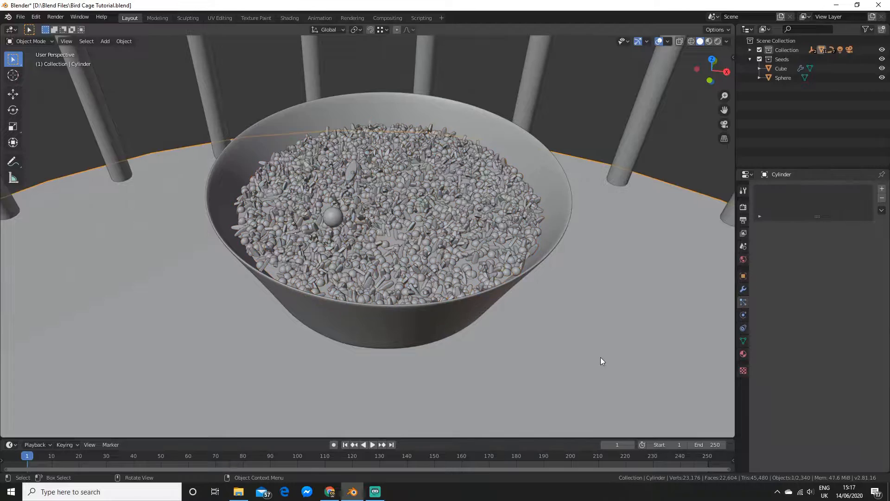
Set the filling disc's particle number to 3165 for a denser layer of seeds.
scroll(600, 357, "down", 3)
middle_click_drag(600, 357, 558, 351)
scroll(501, 321, "up", 3)
left_click(580, 139)
left_click(414, 231)
middle_click_drag(414, 232, 418, 252)
scroll(419, 253, "up", 1)
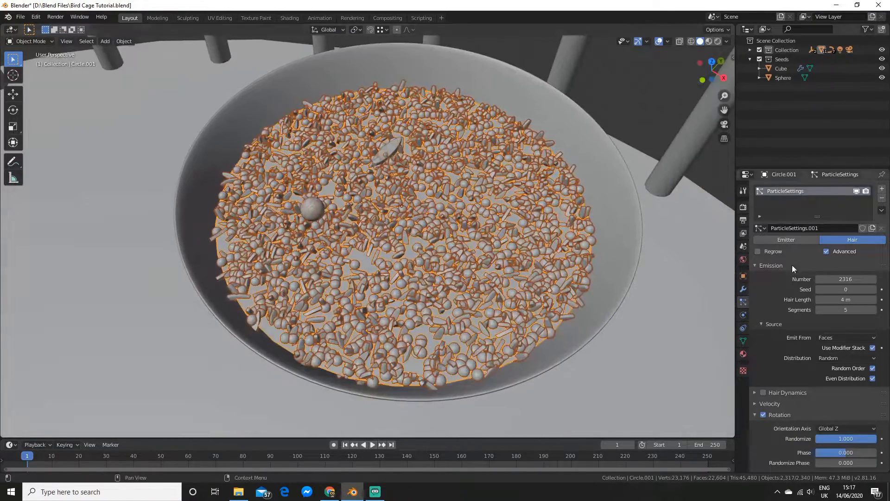
left_click_drag(845, 278, 888, 279)
scroll(518, 289, "down", 3)
middle_click_drag(519, 290, 532, 240)
left_click(511, 141)
scroll(465, 203, "up", 2)
middle_click_drag(464, 203, 466, 232)
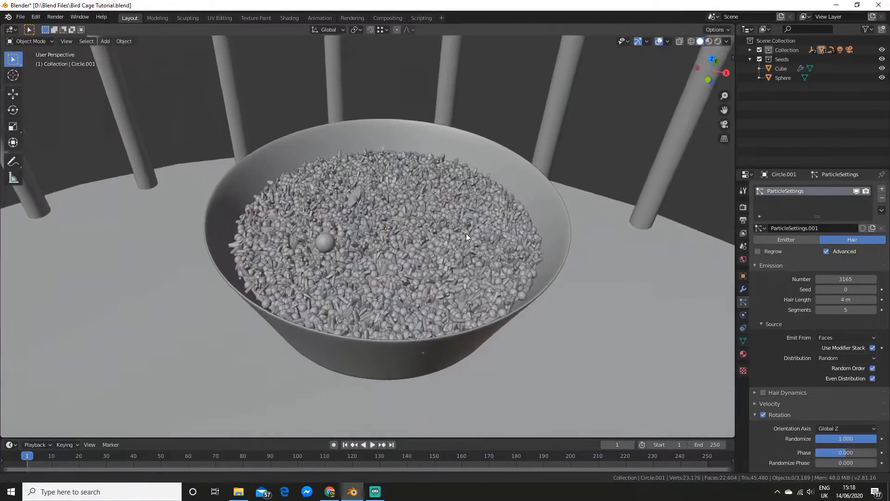
Hide the original round seed and elongated seed floating above the filled bowl.
scroll(466, 234, "up", 3)
left_click(298, 254)
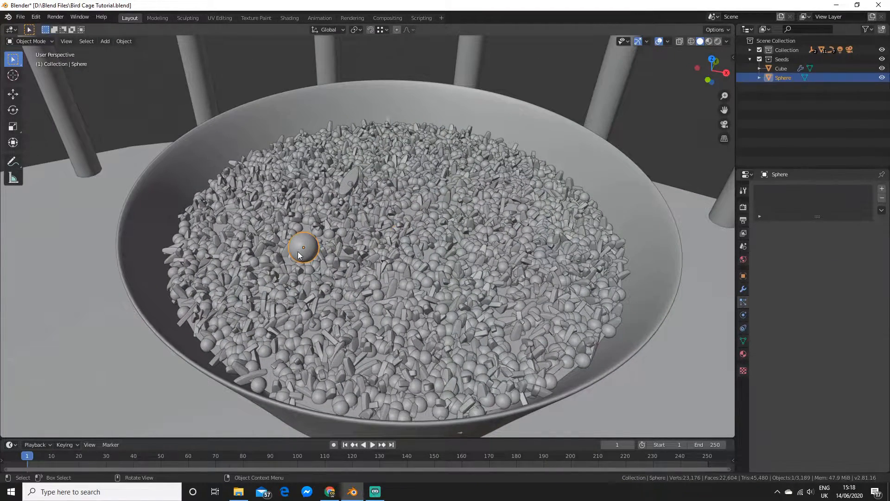
left_click(346, 180)
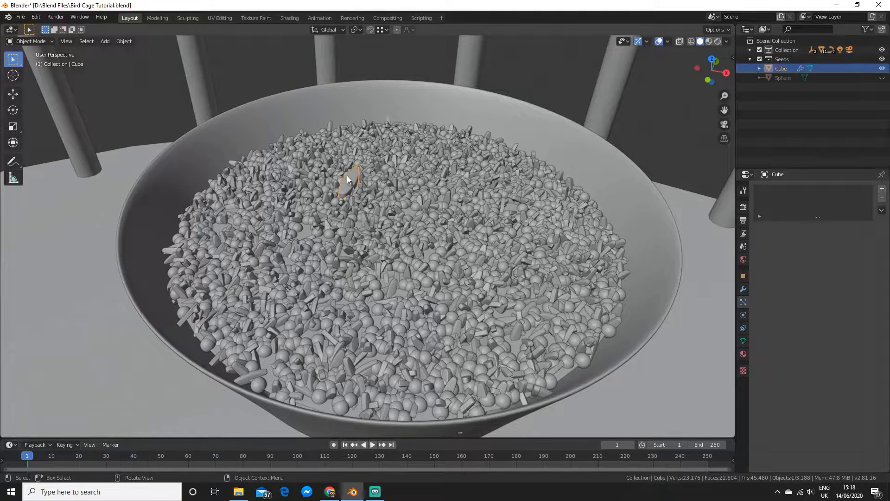
scroll(346, 179, "down", 4)
scroll(428, 197, "up", 2)
middle_click_drag(427, 195, 437, 198, "shift")
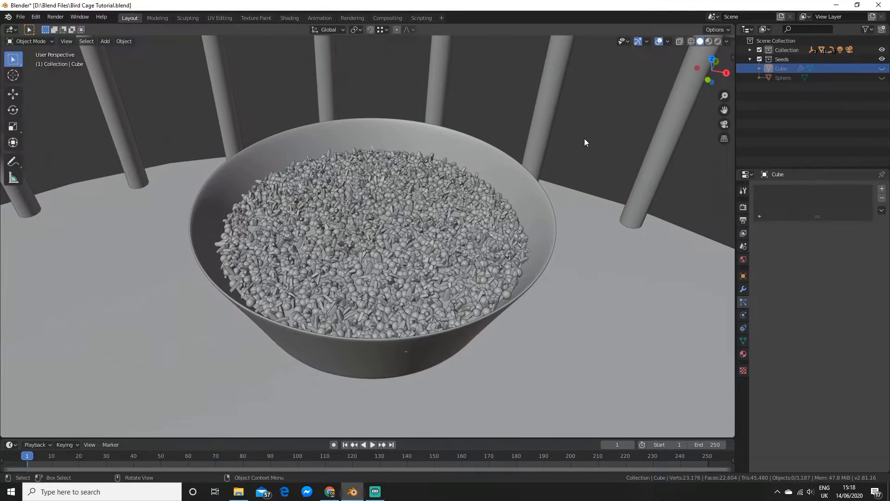
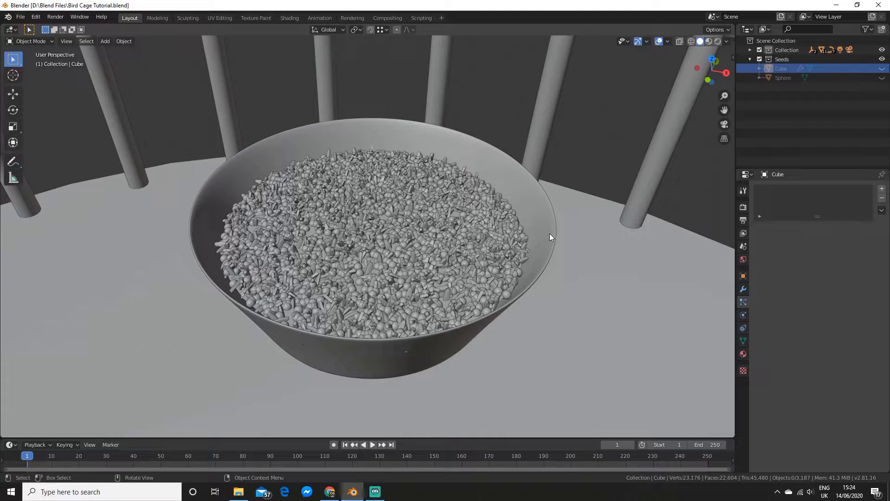
Duplicate the arched wire that holds the perch inside the cage, leaving the copy in place.
scroll(549, 233, "down", 10)
mouse_move(510, 255)
middle_mouse_down()
mouse_move(474, 223)
mouse_move(512, 256)
mouse_move(517, 247)
middle_mouse_up()
middle_click_drag(533, 193, 489, 196, "shift")
scroll(480, 276, "down", 3)
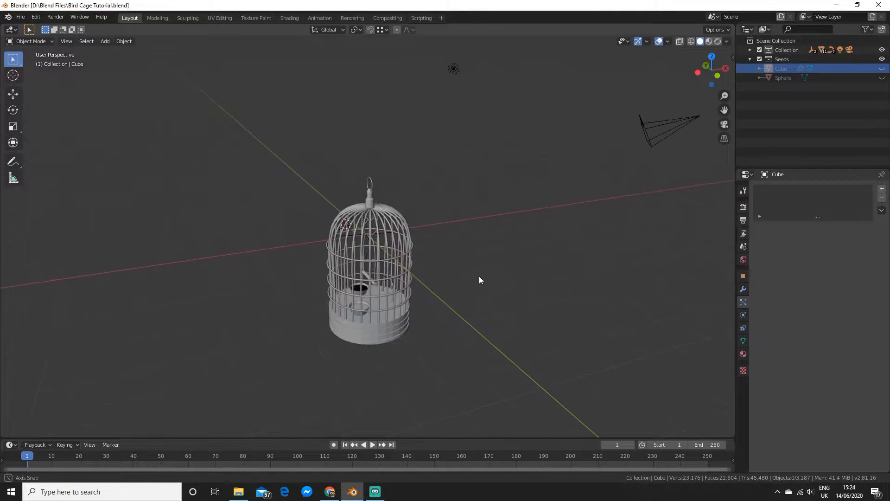
scroll(480, 278, "up", 5)
middle_click_drag(475, 290, 409, 290)
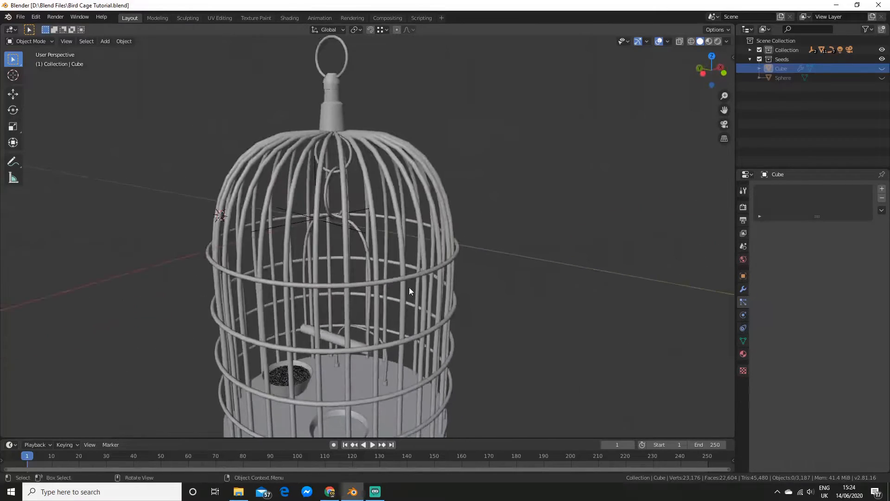
scroll(409, 290, "up", 3)
left_click(377, 258)
scroll(460, 265, "down", 4)
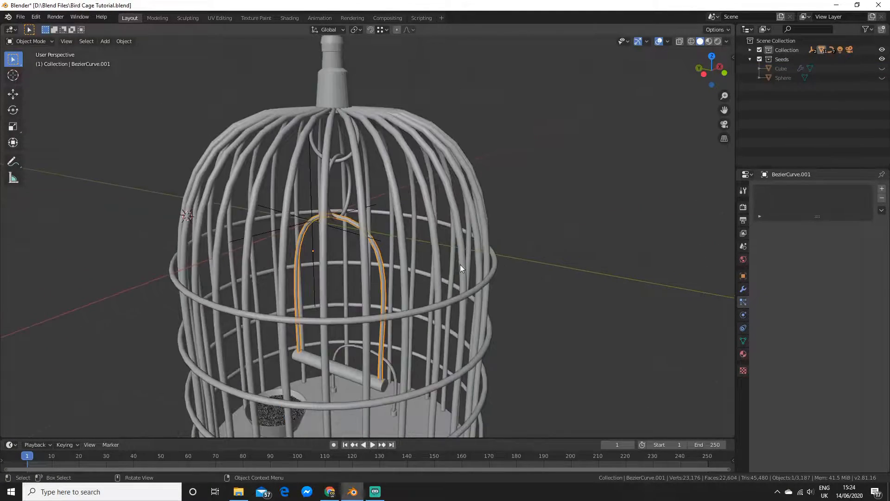
key("shift+d")
right_click(460, 264)
Rotate the copied arched wire's mesh 180 degrees about the global Y axis in Edit Mode.
scroll(478, 308, "up", 3)
scroll(476, 324, "down", 2)
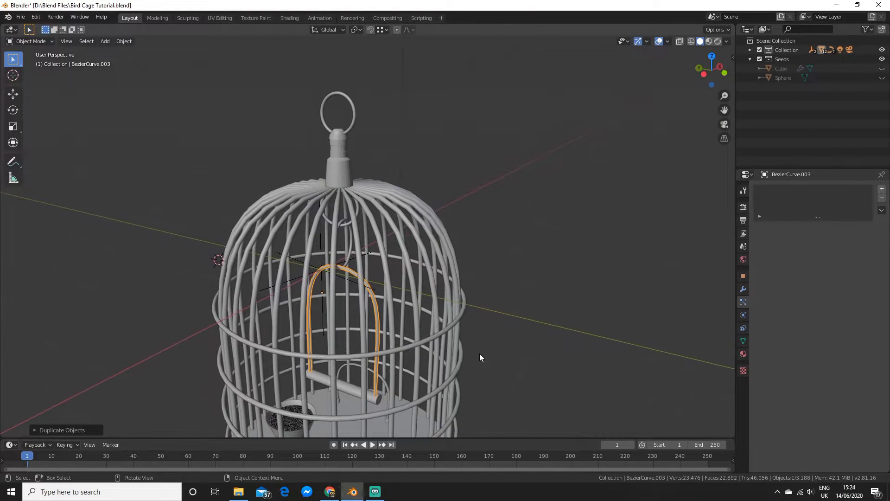
key("Tab")
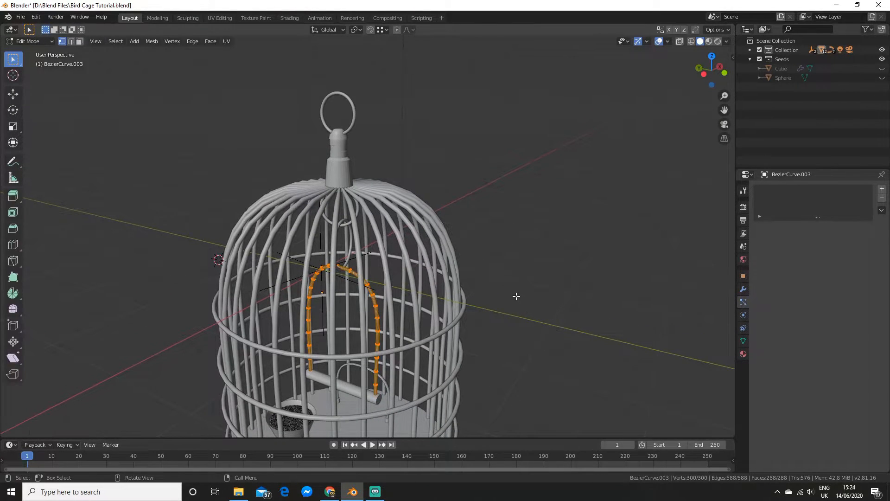
key("Tab")
key("Tab")
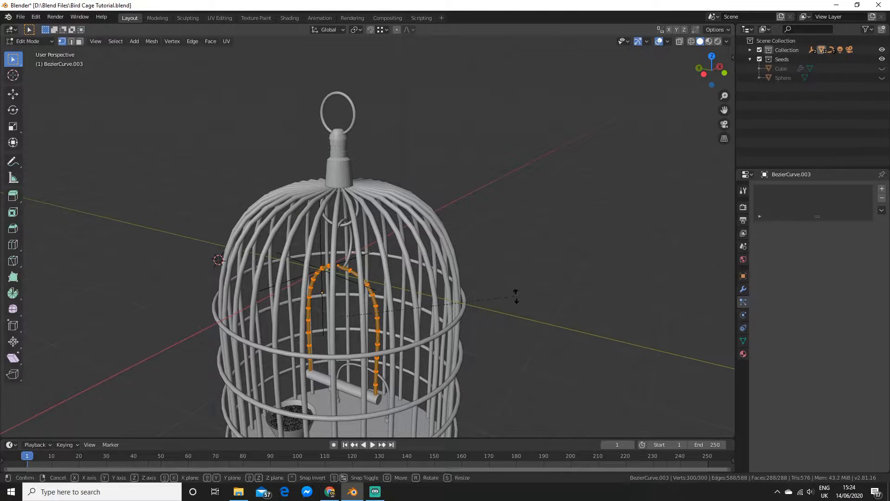
key("r")
key("x")
type("y")
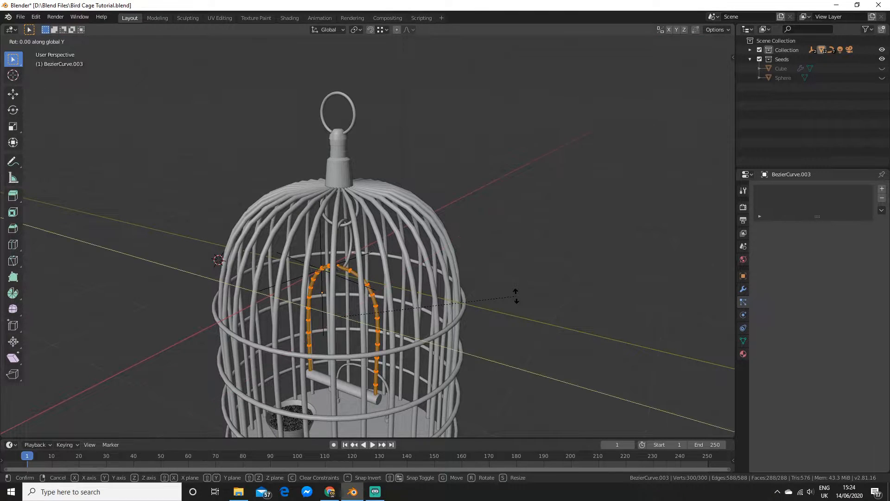
type("180")
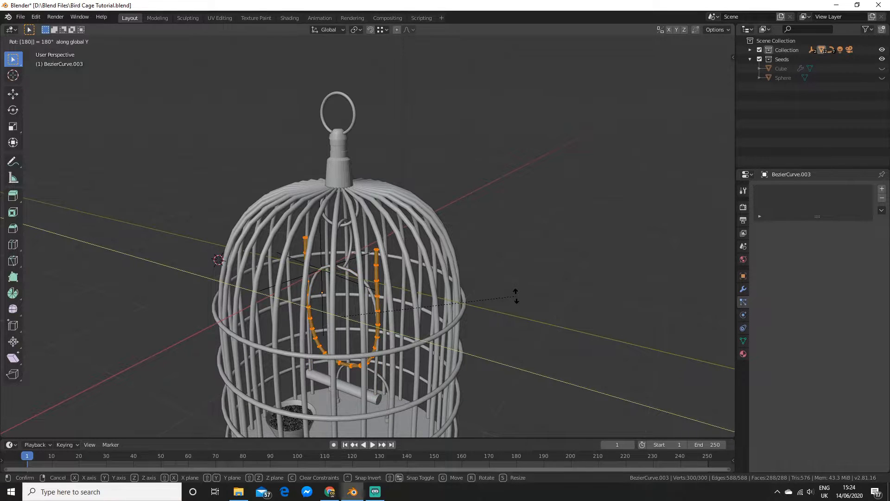
key("Return")
Move the upturned wire above the cage to the hanging ring and rotate it 90 degrees about the Z axis.
middle_click_drag(512, 298, 501, 357)
key("g")
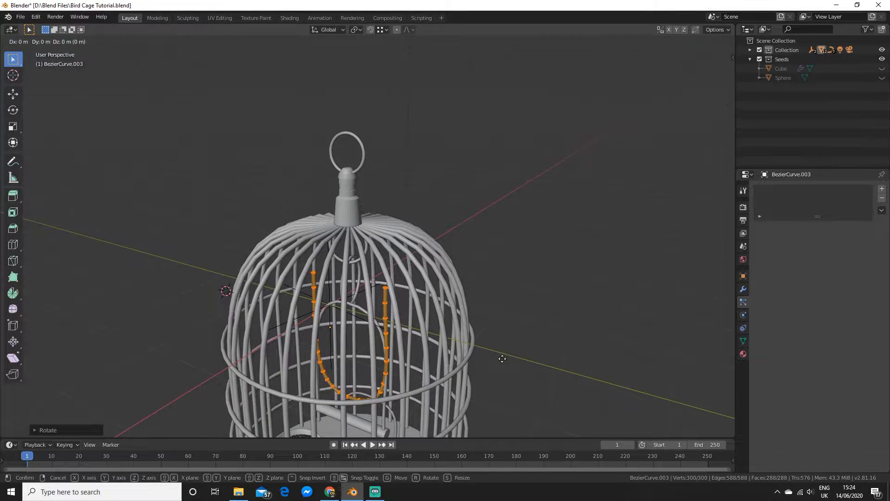
left_click(511, 94)
middle_click_drag(510, 95, 477, 298, "shift")
type("rz")
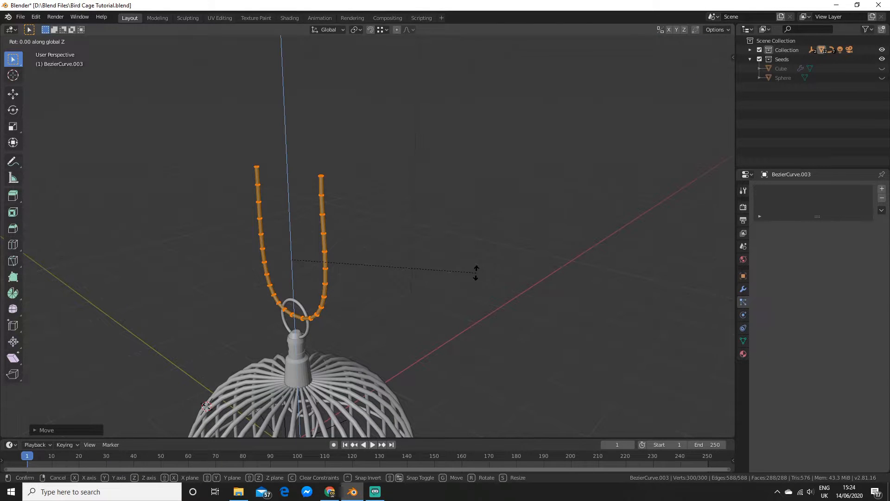
type("90")
key("Return")
Narrow the wire along X to fit the hanging ring and raise it about 0.16 m along Z so its bend hooks the ring.
scroll(473, 274, "up", 4)
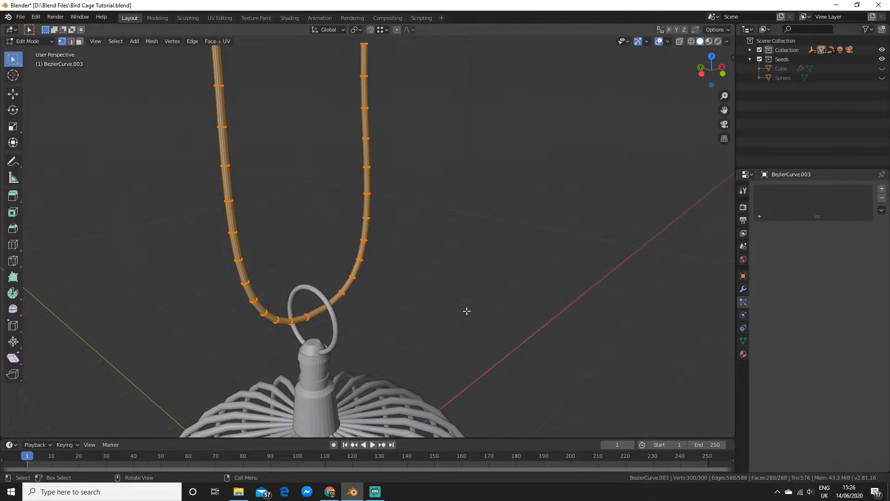
key("s")
key("x")
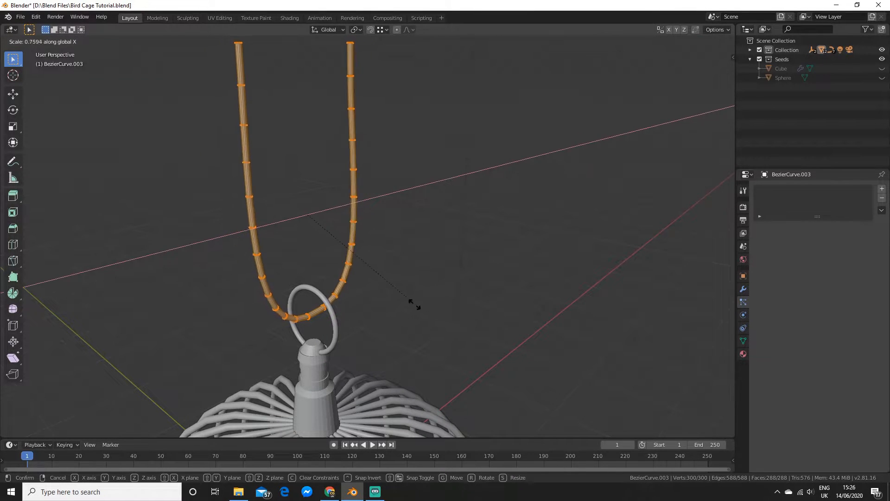
left_click(312, 291)
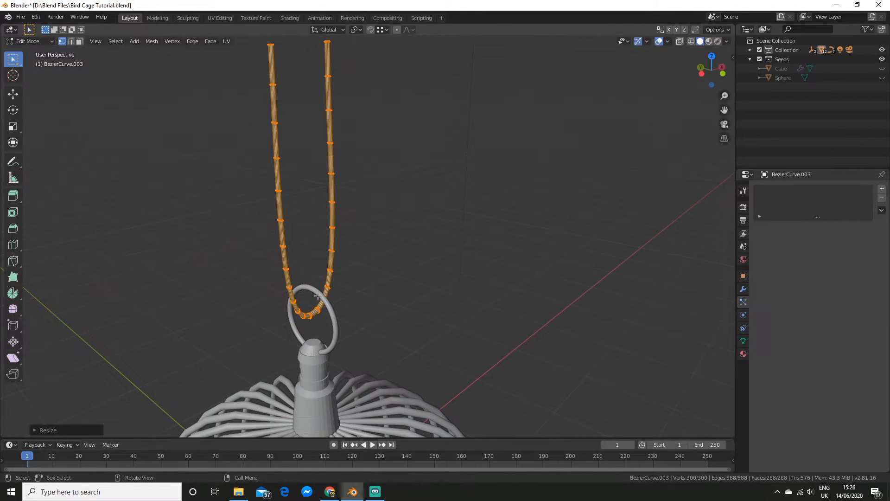
key("g")
key("z")
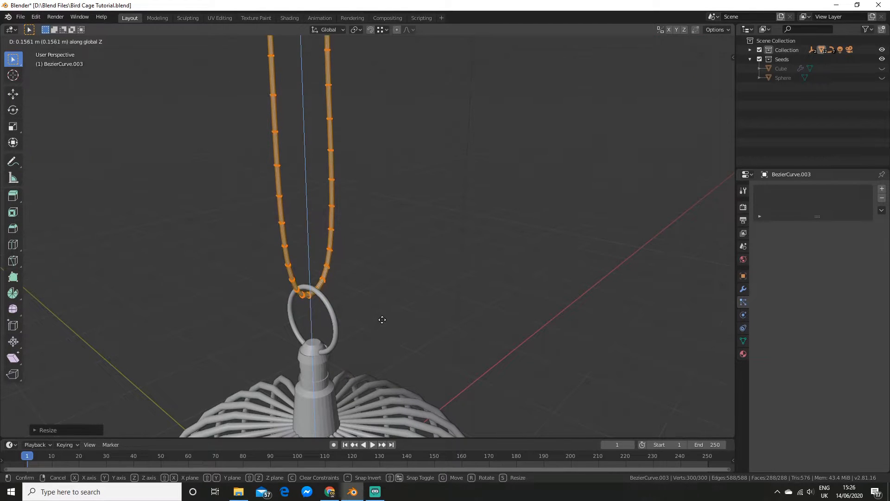
left_click(382, 320)
Select the wire's two open ends and stretch them far upward along Z, then return to Object Mode and deselect the wire.
scroll(446, 318, "down", 5)
middle_click_drag(447, 317, 471, 404)
scroll(471, 404, "up", 2)
mouse_move(375, 359)
middle_mouse_down("shift")
mouse_move(398, 365)
mouse_move(357, 357)
middle_mouse_up("shift")
scroll(363, 362, "up", 3)
key("shift+z")
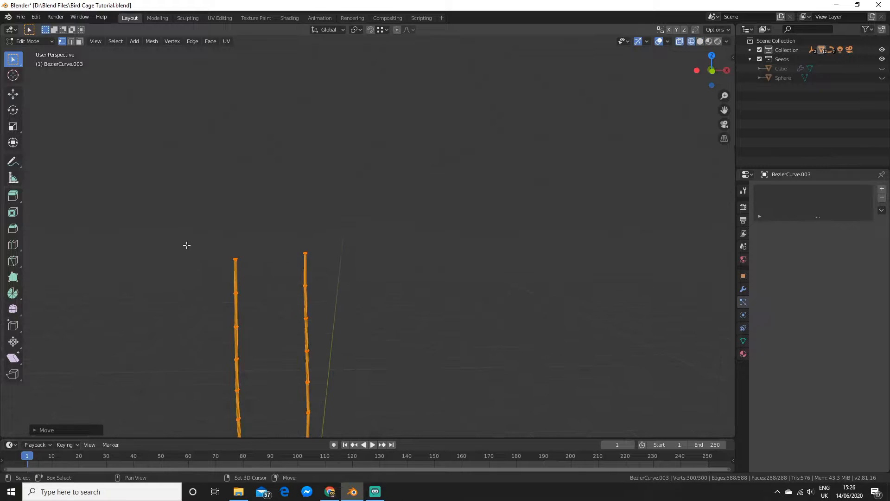
left_click_drag(170, 214, 396, 278)
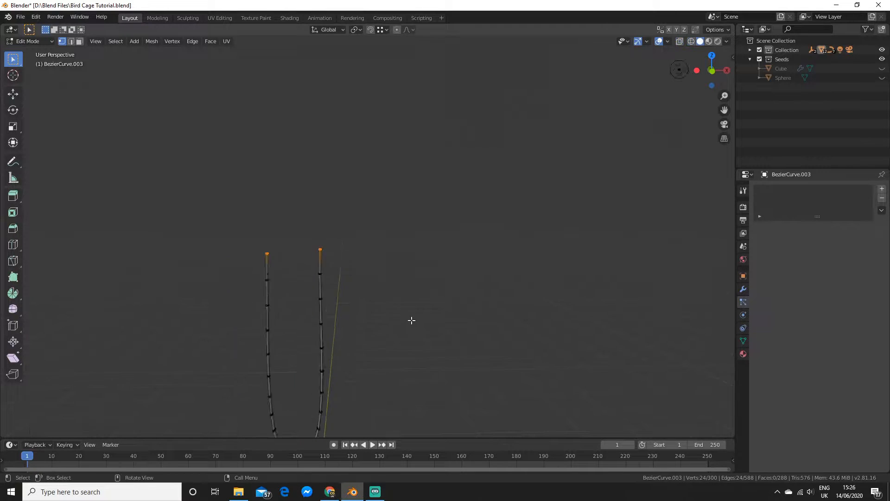
key("shift+z")
scroll(431, 352, "down", 6)
key("g")
key("z")
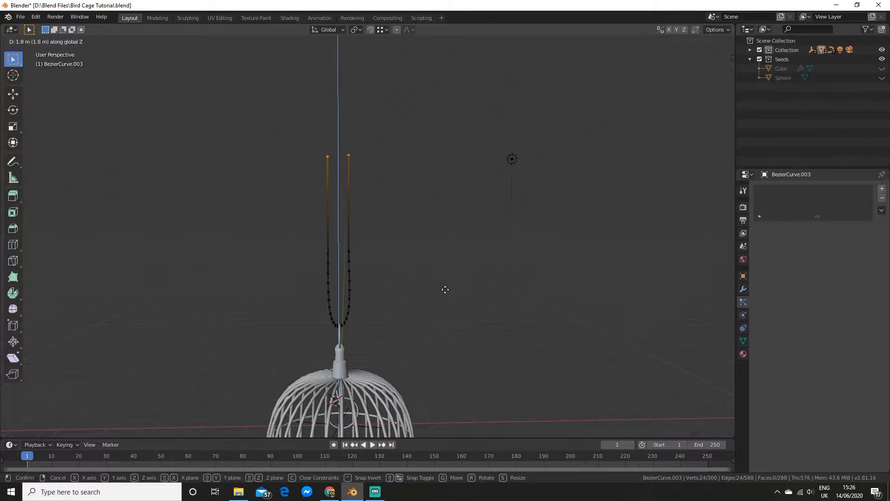
left_click(469, 179)
scroll(463, 254, "down", 4)
key("Tab")
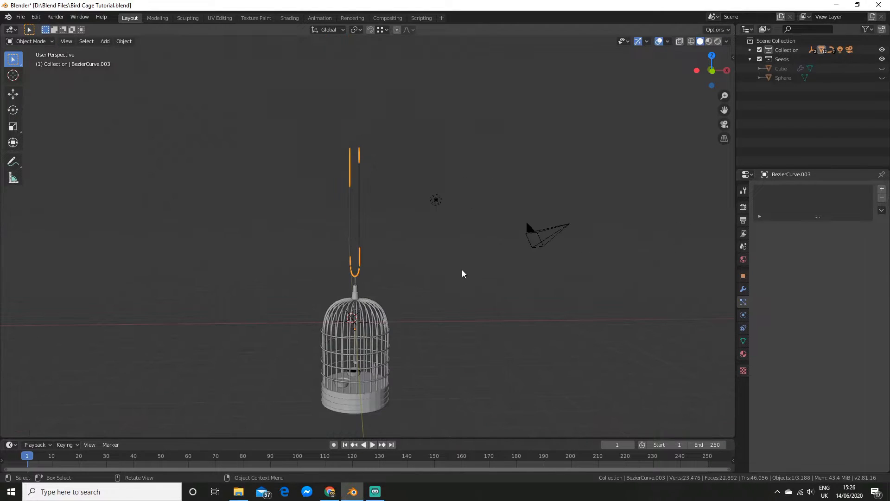
middle_click_drag(462, 266, 497, 304)
left_click(518, 385)
scroll(517, 388, "up", 2)
middle_click_drag(517, 386, 497, 292)
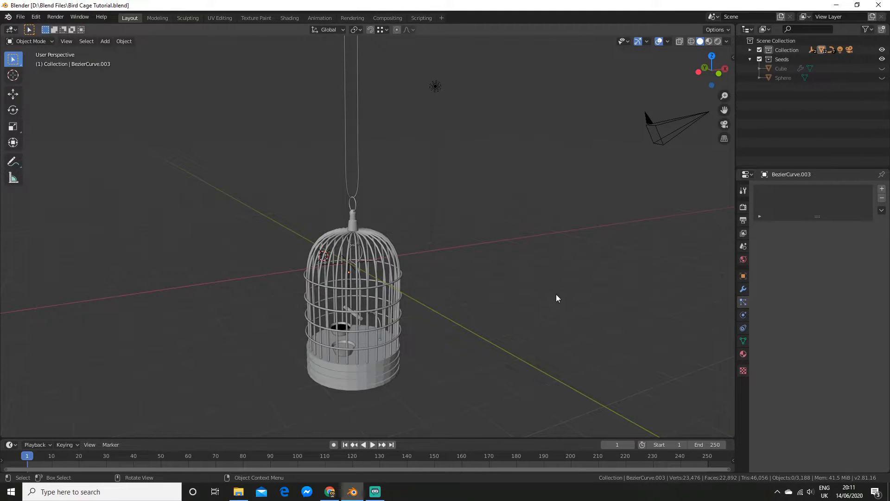
Load Key.jpg from the Bird Cage Tutorial Reference folder as a background image aligned to the right orthographic view.
key("KP_3")
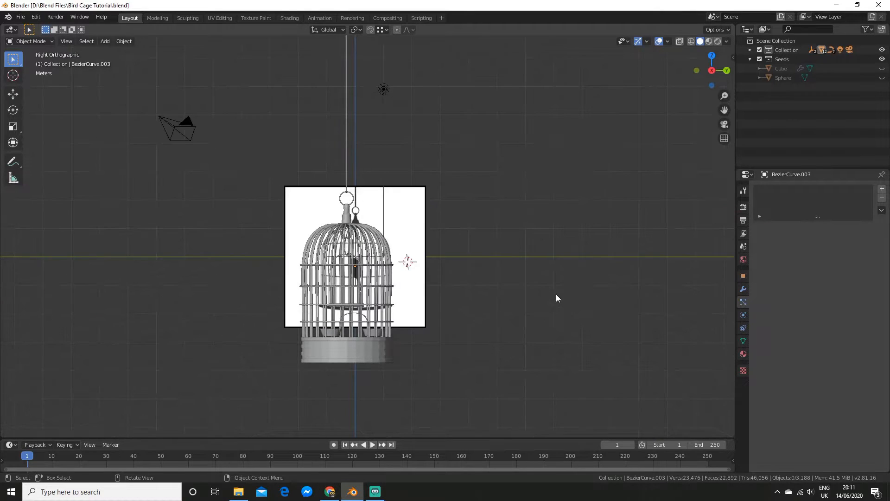
middle_click_drag(557, 281, 280, 251, "shift")
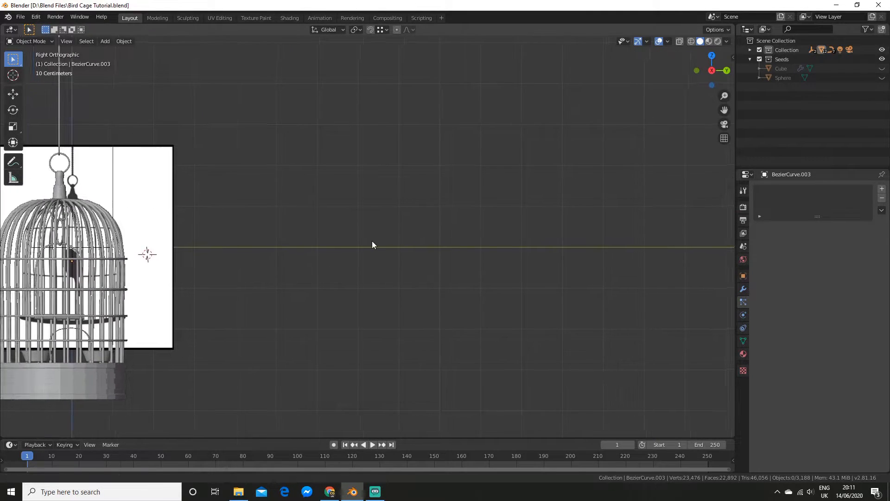
right_click(299, 243)
mouse_move(299, 243)
key("Escape")
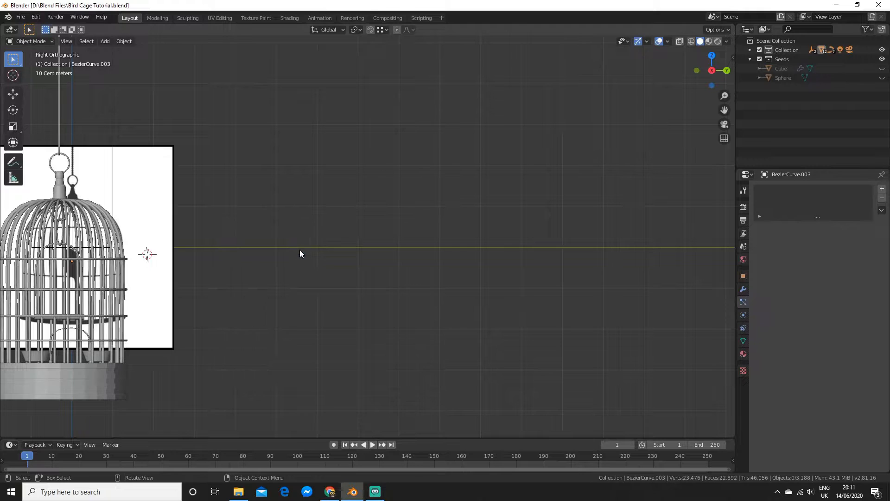
key("shift+a")
mouse_move(274, 343)
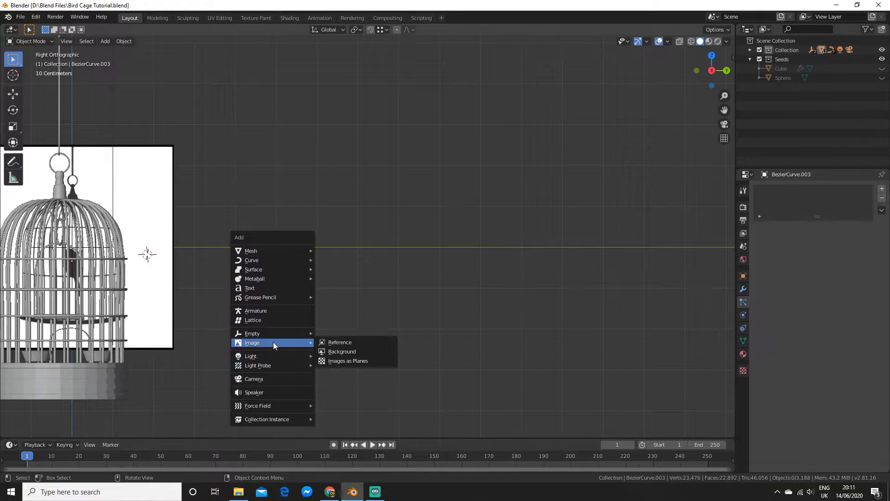
left_click(358, 350)
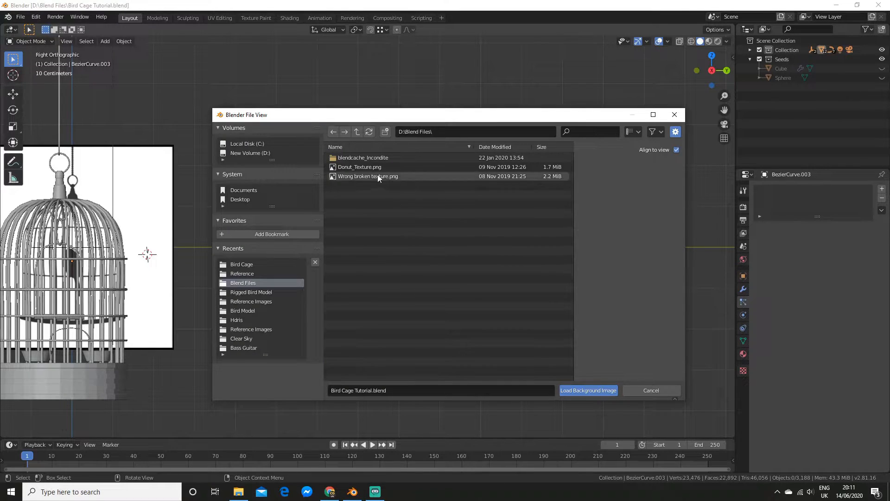
left_click(238, 491)
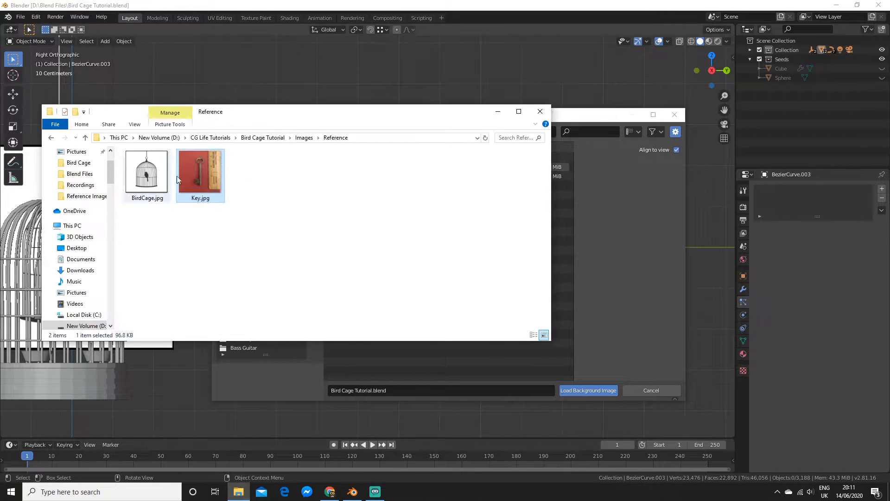
left_click_drag(404, 358, 399, 390)
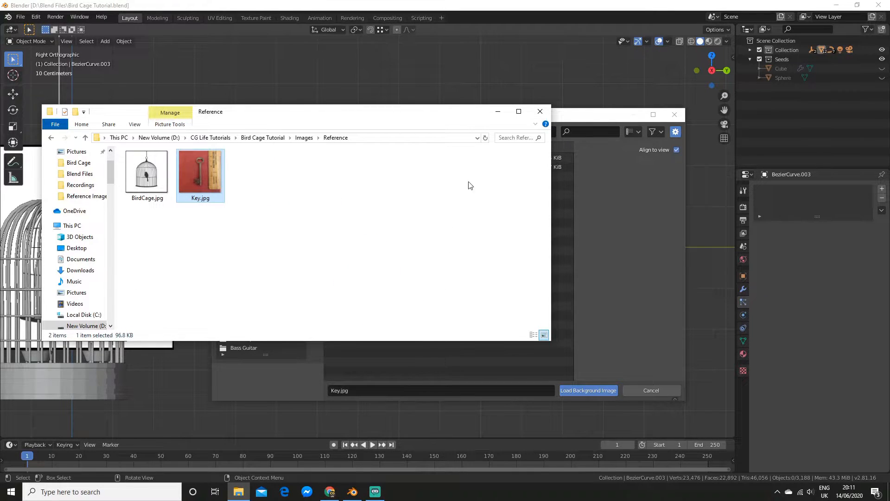
left_click(495, 113)
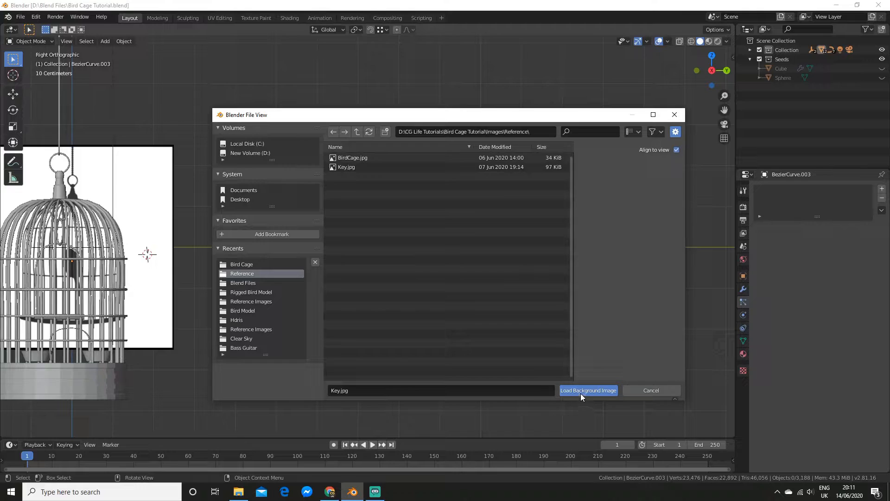
left_click(581, 391)
Move the key image along Y to about 5.53 m, clear of the bird cage and its reference image.
scroll(428, 305, "down", 4)
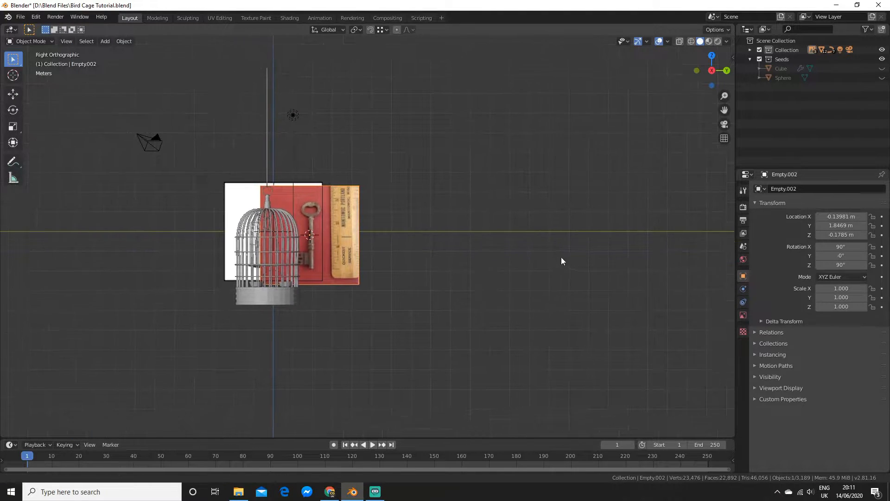
scroll(553, 260, "up", 5)
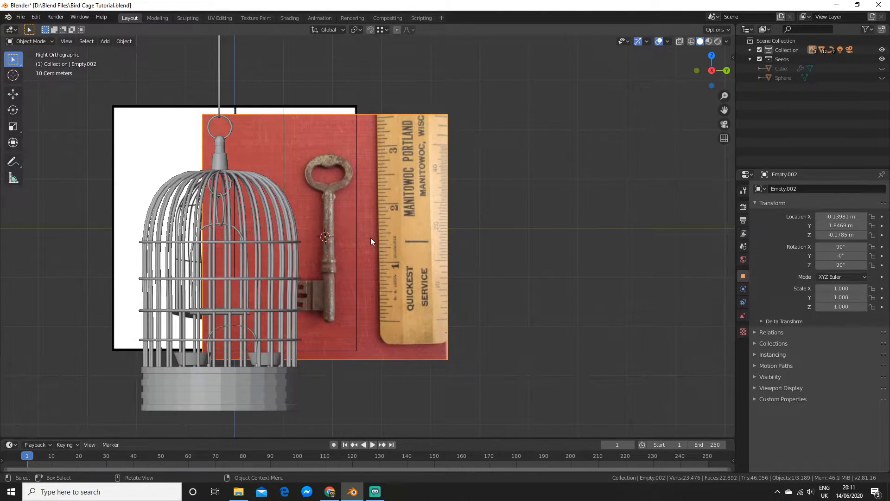
key("g")
key("y")
left_click(551, 226)
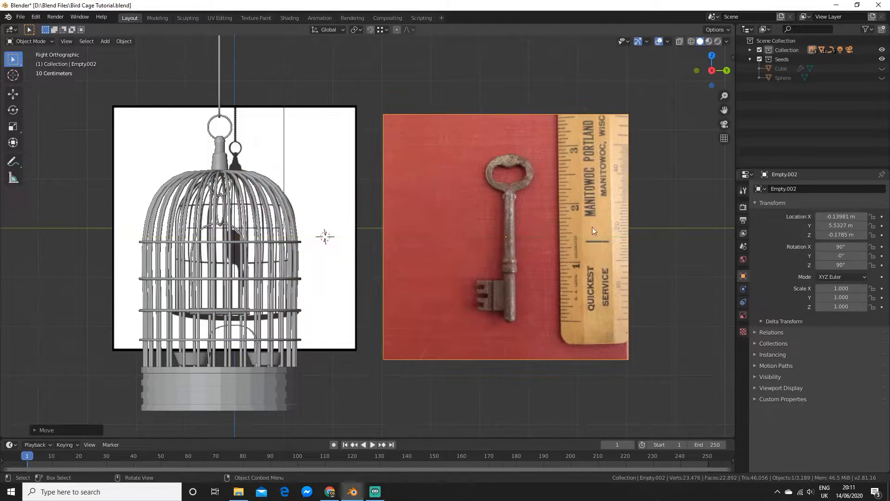
Add a cylinder mesh as the base for the key's shaft.
middle_click_drag(662, 235, 596, 241, "shift")
scroll(620, 265, "up", 3)
scroll(619, 264, "down", 5)
scroll(430, 222, "down", 1)
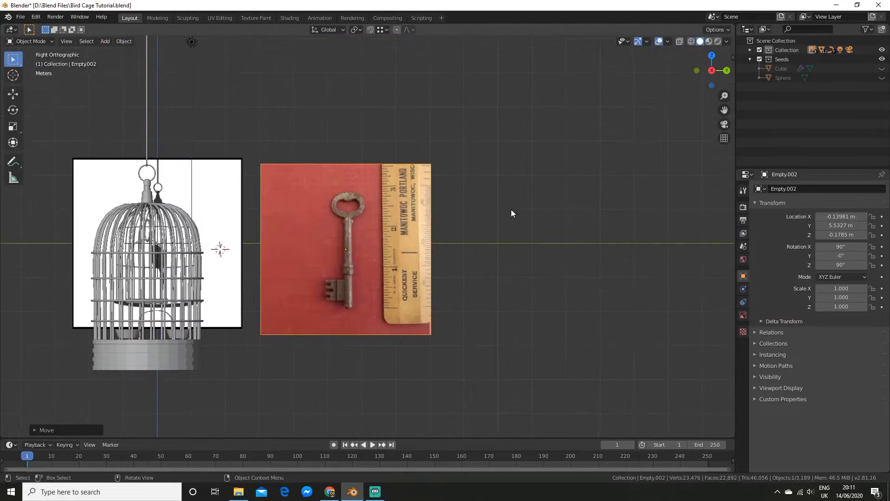
key("shift+a")
mouse_move(325, 225)
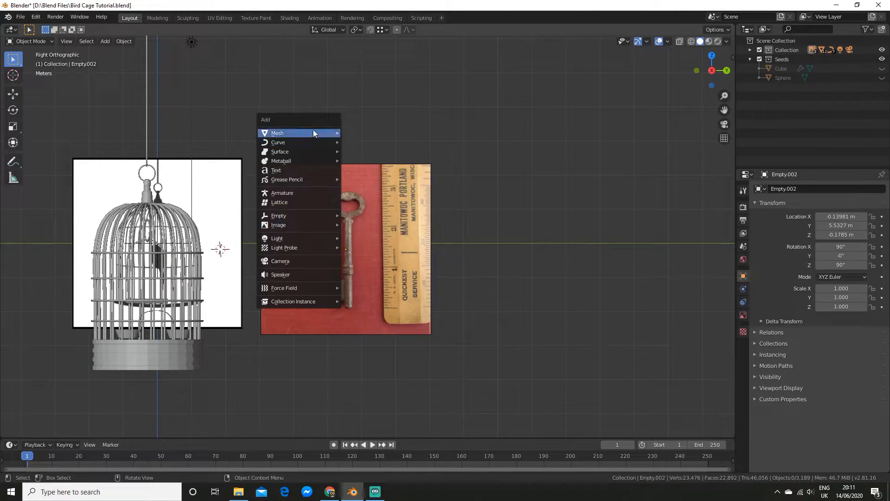
mouse_move(319, 132)
left_click(364, 179)
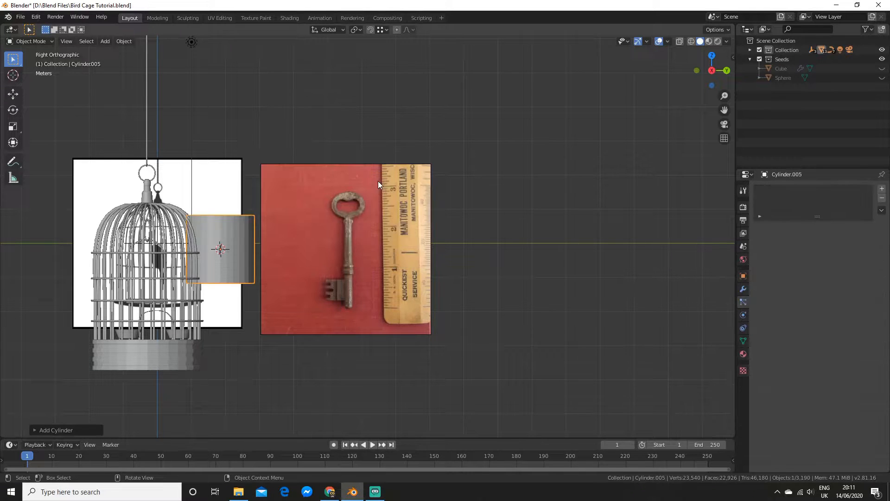
Scale the cylinder's mesh down to the key shaft's width in Edit Mode and position it over the middle of the shaft.
key("Tab")
scroll(378, 180, "down", 3)
scroll(430, 268, "up", 4)
middle_click_drag(430, 269, 460, 257, "shift")
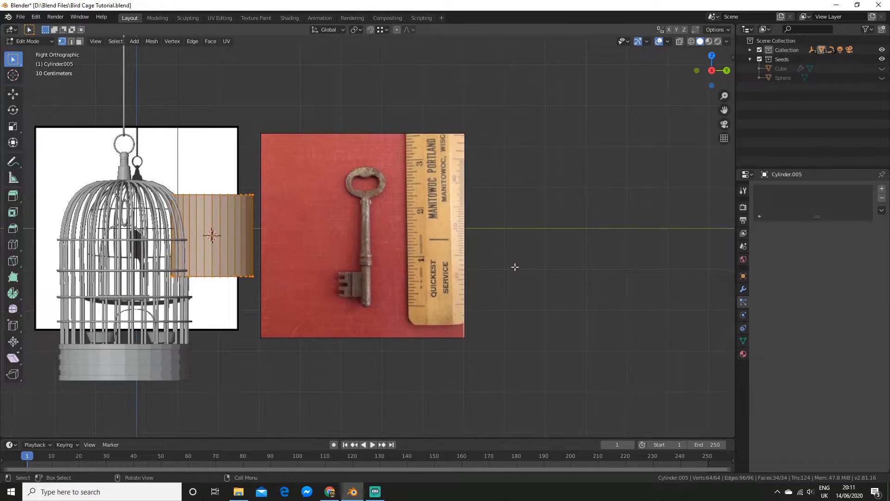
key("s")
left_click(259, 221)
key("g")
left_click(427, 240)
scroll(468, 261, "up", 4)
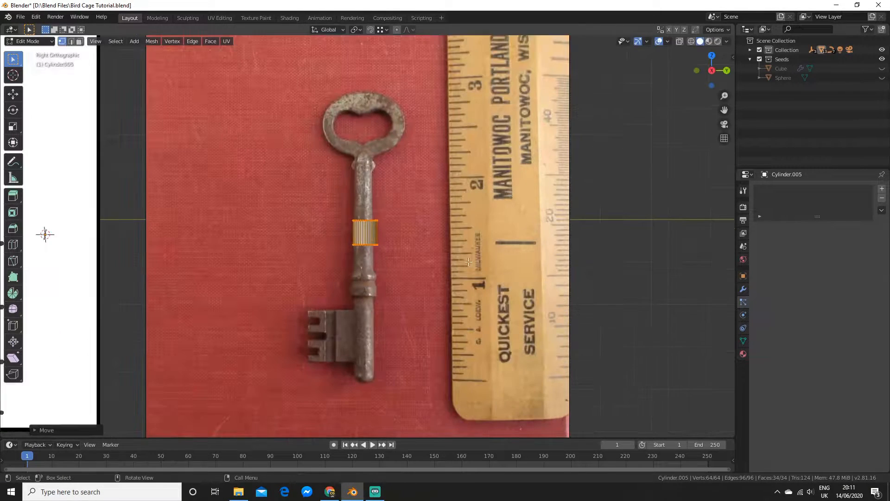
key("s")
left_click(471, 291)
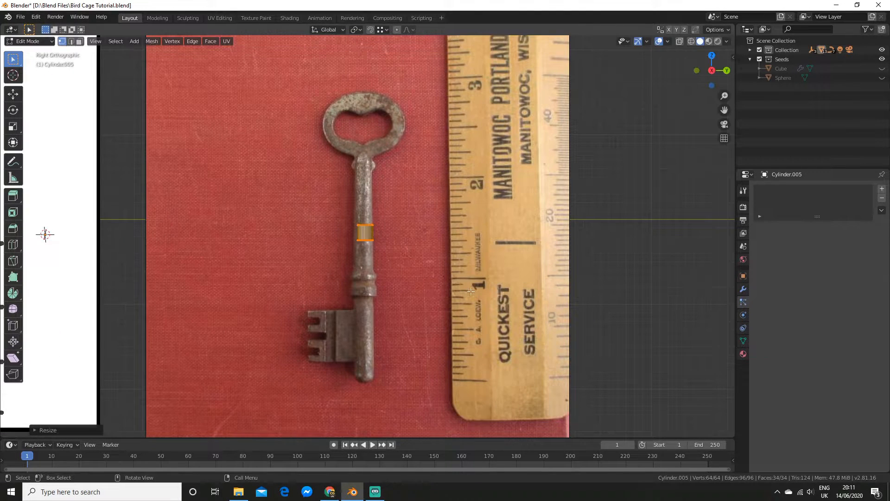
key("g")
left_click(467, 250)
Select the cylinder's upper ring of vertices and move it along the key's shaft.
left_click_drag(302, 194, 396, 234)
key("g")
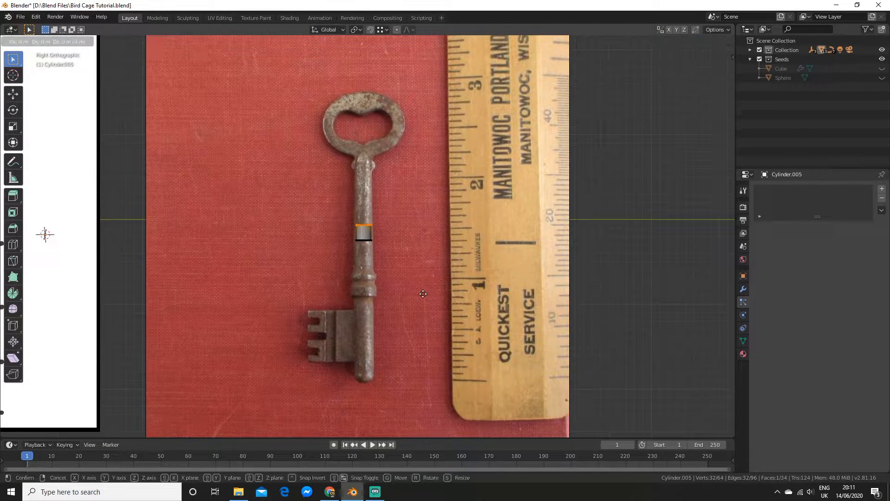
Stretch the cylinder along Z to cover the key's shaft in the reference photo, from below the bow to the tip.
key("z")
left_click(428, 226)
left_click_drag(291, 197, 374, 273)
key("z")
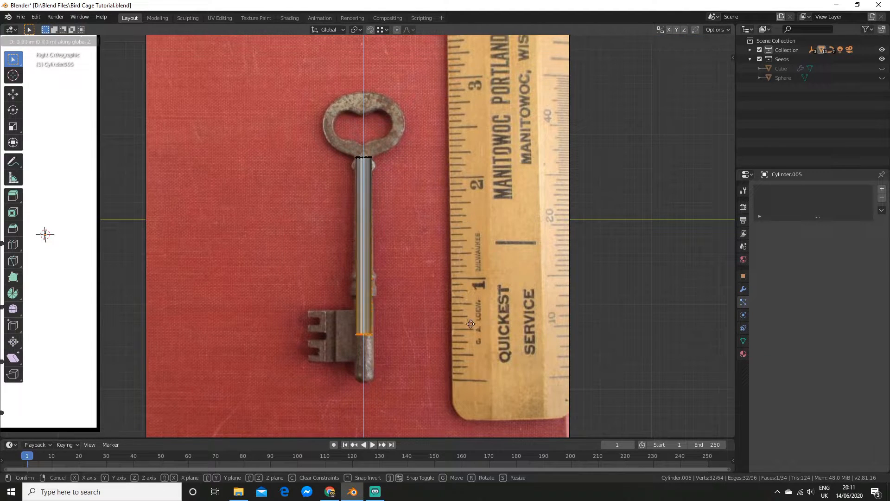
left_click(478, 369)
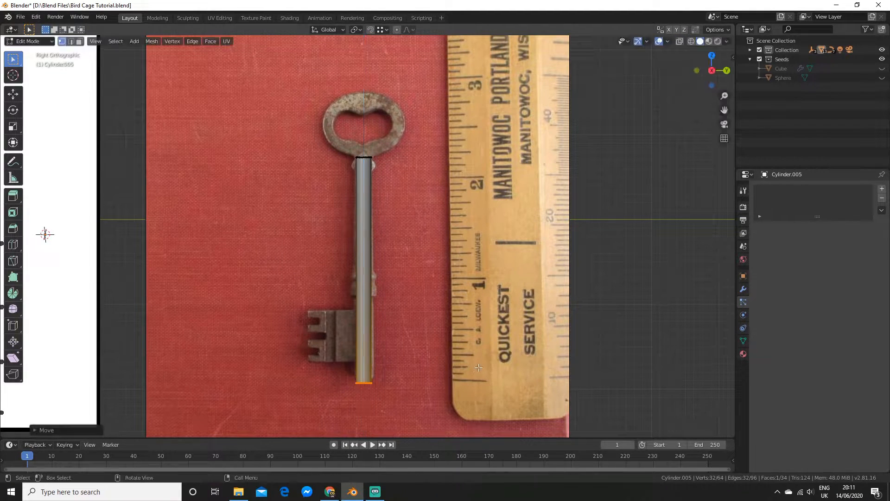
scroll(495, 236, "up", 5)
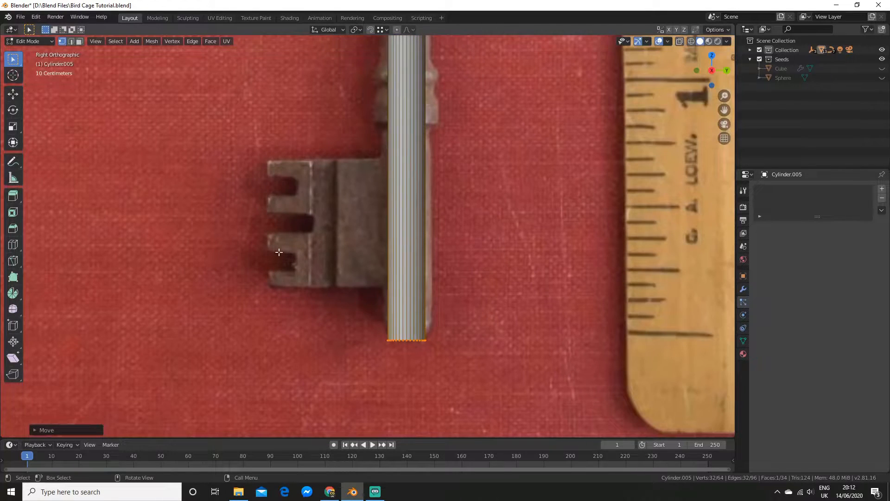
Add a cube mesh as a separate object and open it for editing.
key("Tab")
scroll(465, 205, "down", 6)
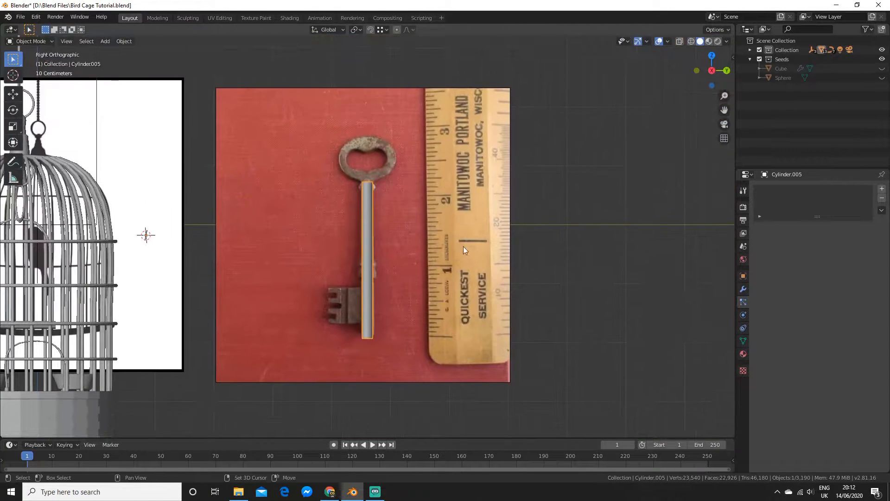
key("shift+a")
mouse_move(296, 211)
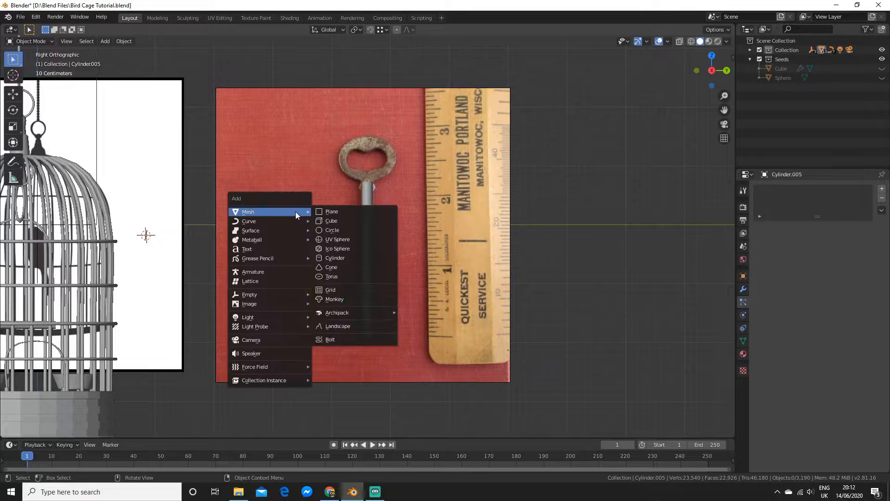
left_click(342, 224)
scroll(340, 226, "down", 5)
scroll(383, 231, "up", 6)
key("Tab")
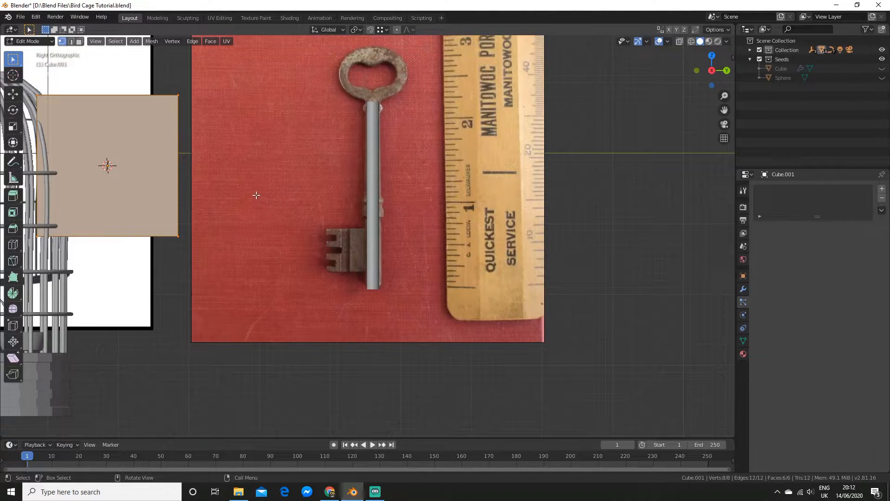
Scale the cube to about a third of its size and position it over the key's bit, against the shaft.
key("g")
left_click(444, 285)
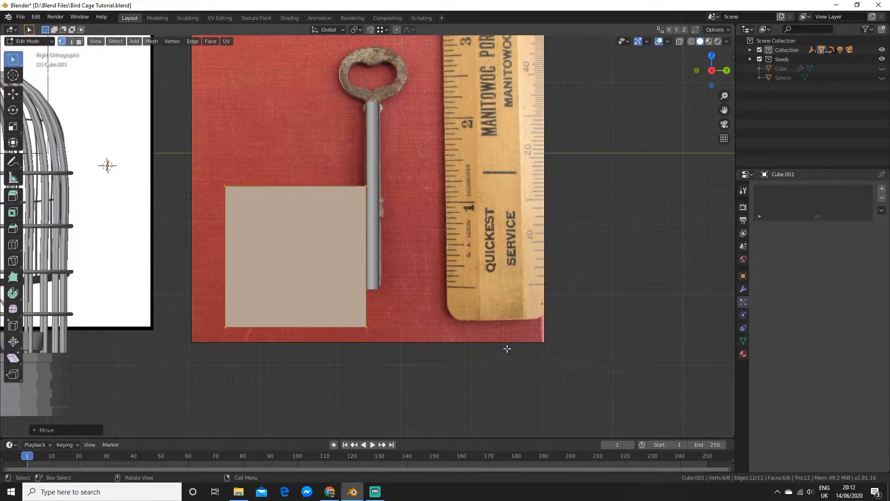
key("s")
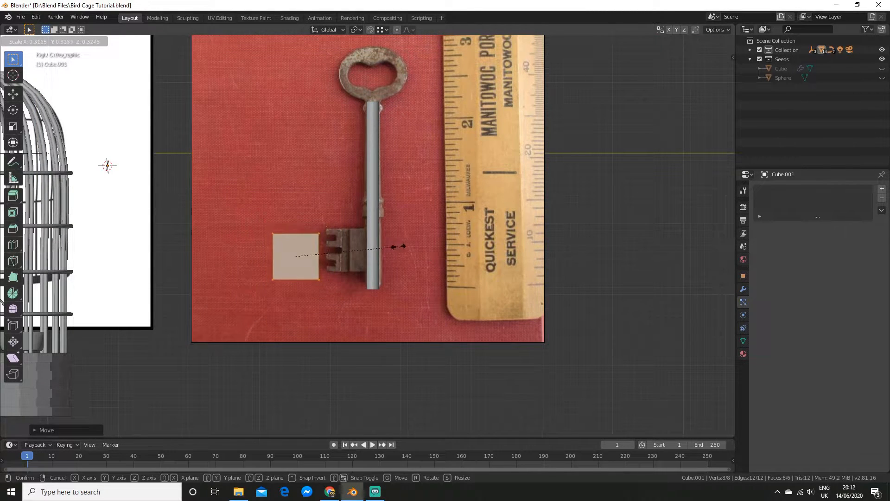
left_click(402, 246)
scroll(364, 284, "up", 3)
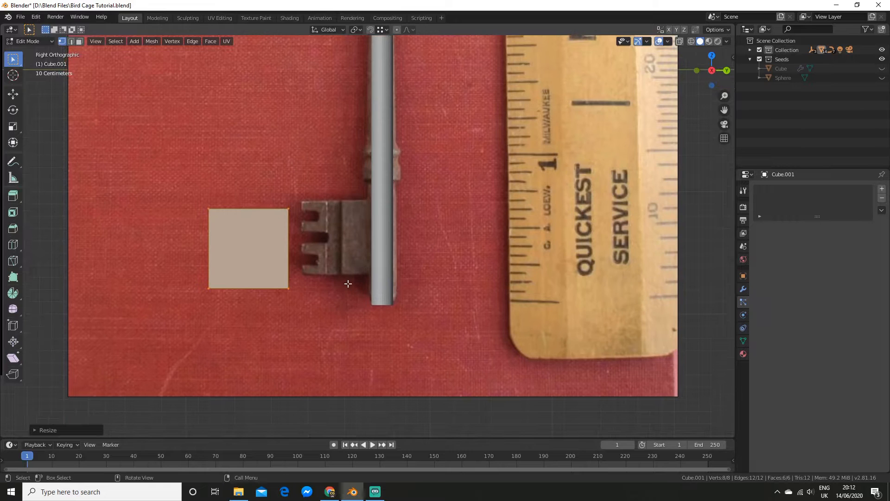
key("g")
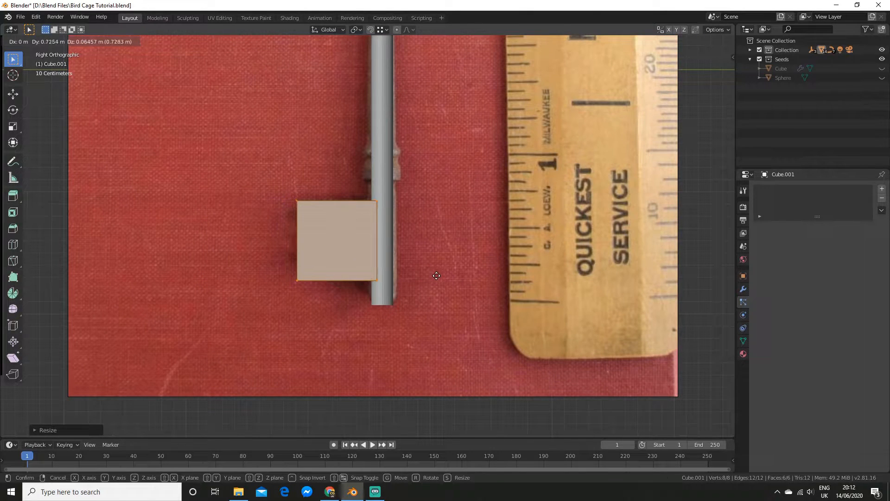
left_click(437, 275)
Thin the cube by moving one side face inward along X by about 0.28 m.
middle_click_drag(405, 351, 415, 306)
key("KP_Divide")
key("alt+z")
left_click_drag(318, 203, 494, 409)
key("alt+z")
key("g")
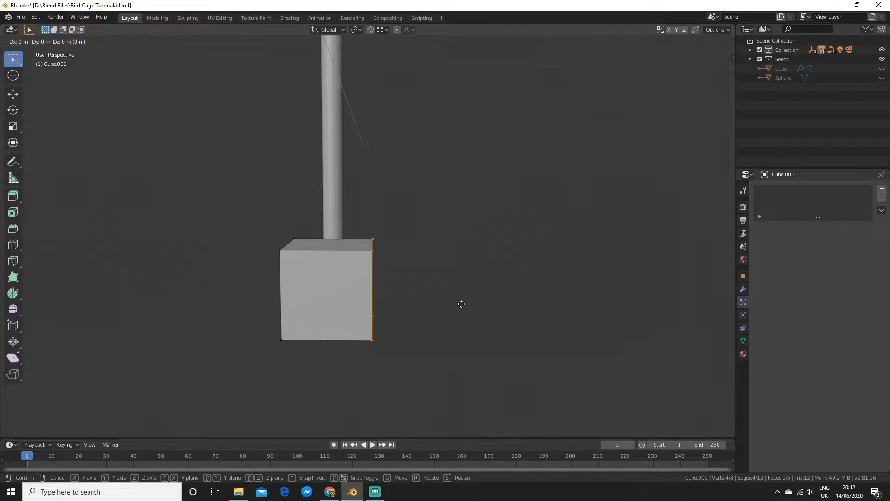
key("x")
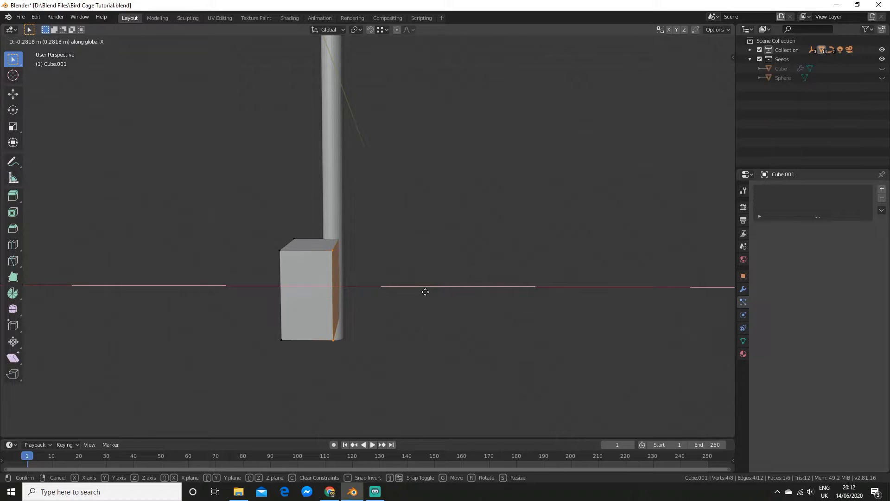
left_click(425, 292)
Move the cube's opposite side face inward along X to form a narrow block centred on the shaft.
key("alt+z")
left_click_drag(242, 196, 332, 371)
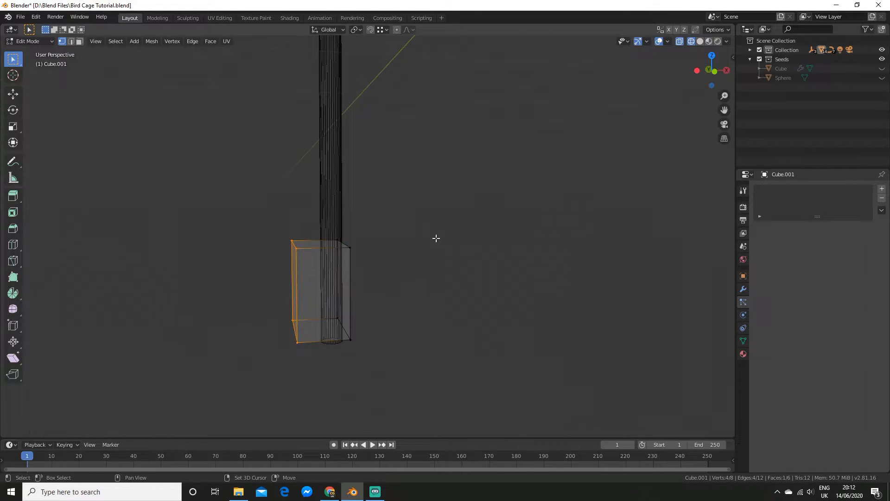
key("alt+z")
key("g")
key("x")
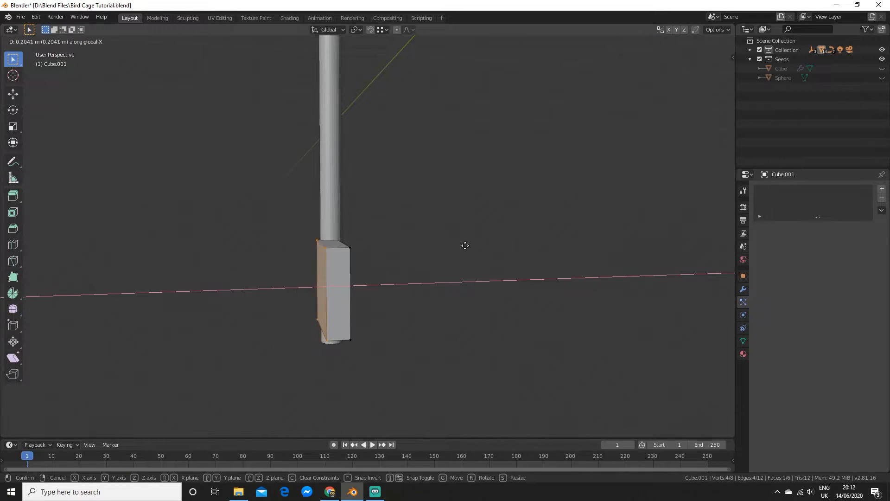
left_click(473, 249)
middle_click_drag(472, 249, 345, 249)
Shorten the block by moving its outer face along Y toward the shaft, leaving a narrow strip beside it.
scroll(360, 251, "down", 6)
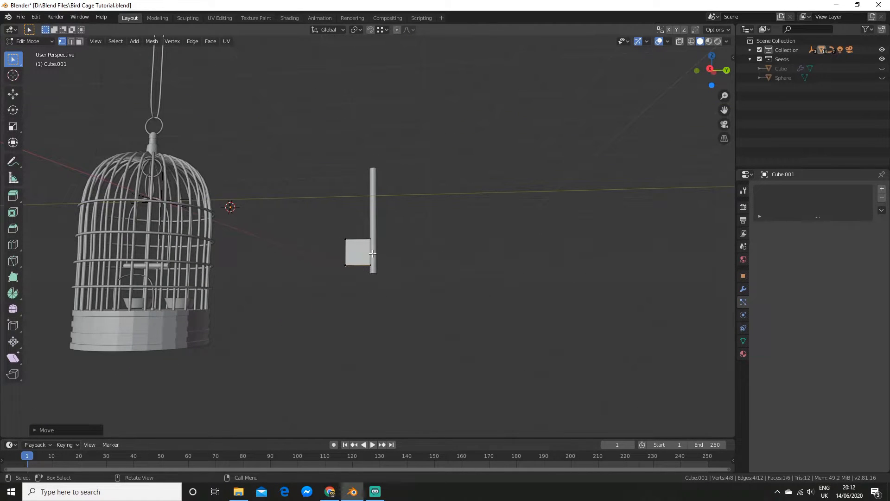
key("KP_3")
scroll(427, 269, "up", 7)
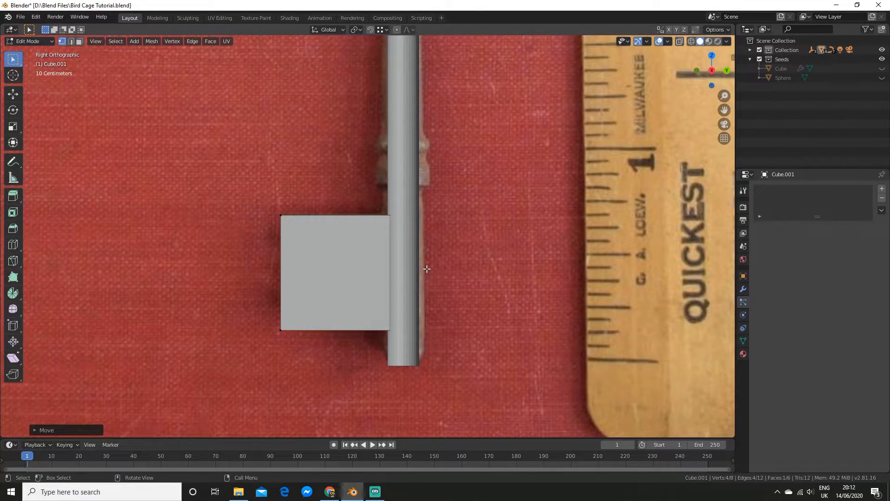
scroll(431, 299, "down", 2)
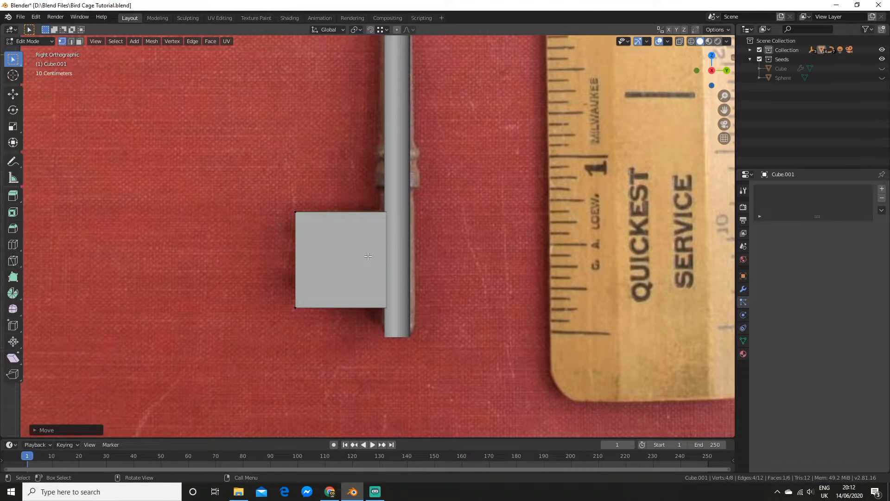
left_click_drag(228, 171, 341, 366)
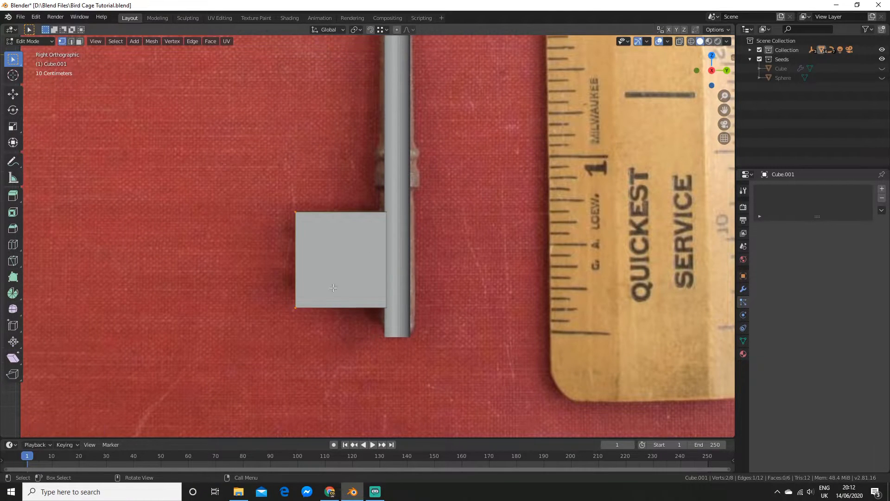
key("alt+z")
left_click_drag(234, 186, 378, 378)
key("alt+z")
key("g")
key("y")
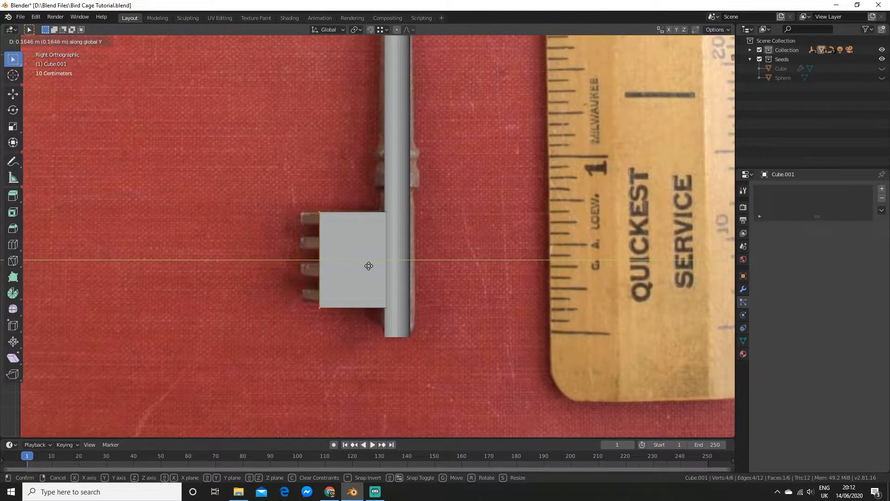
left_click(416, 277)
scroll(415, 277, "up", 1)
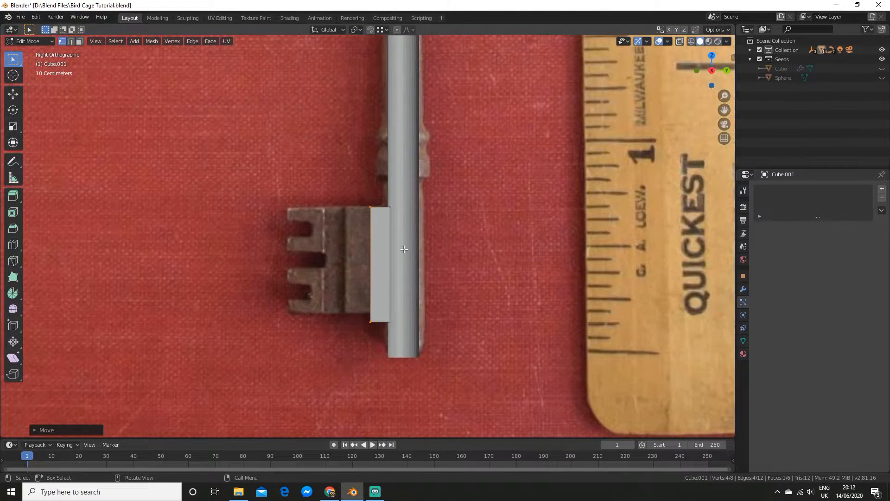
Add four evenly spaced horizontal loop cuts across the narrow block.
key("ctrl+r")
scroll(404, 249, "up", 2)
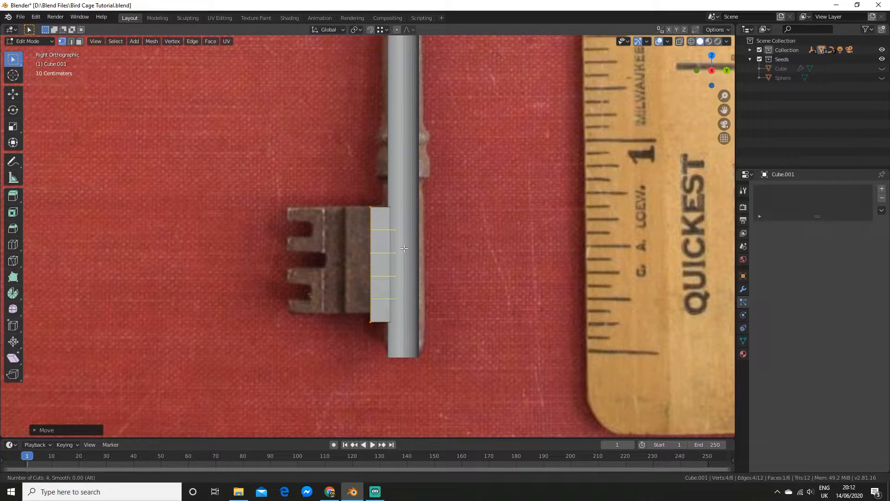
left_click(404, 248)
right_click(404, 248)
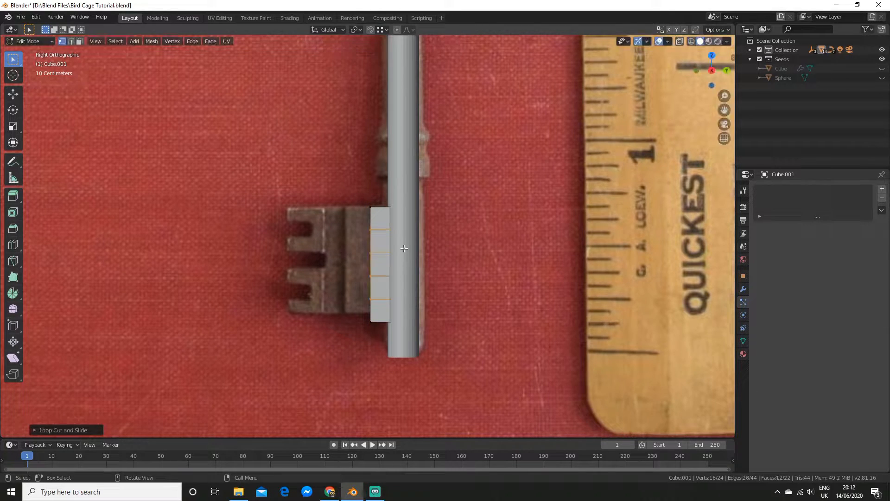
Extrude the three middle outer faces of the block away from the shaft to the groove in the key's bit.
key("3")
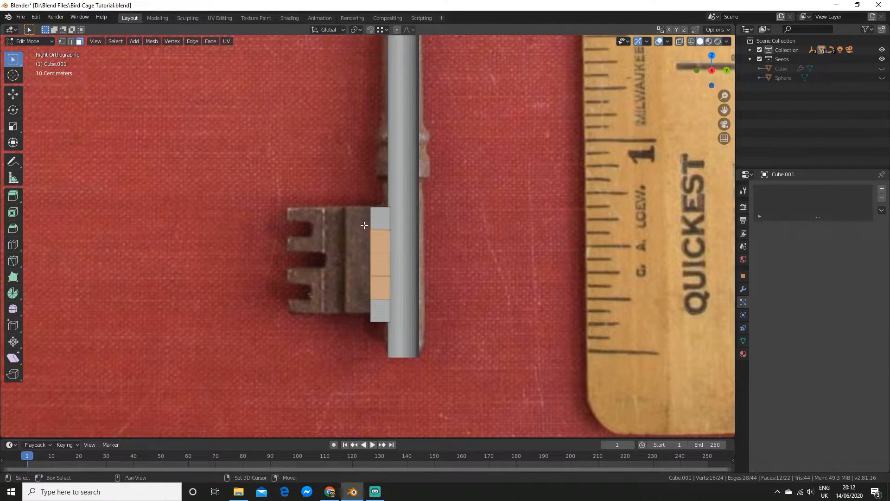
key("alt+z")
left_click_drag(355, 220, 380, 305)
middle_click_drag(397, 302, 506, 298)
key("alt+z")
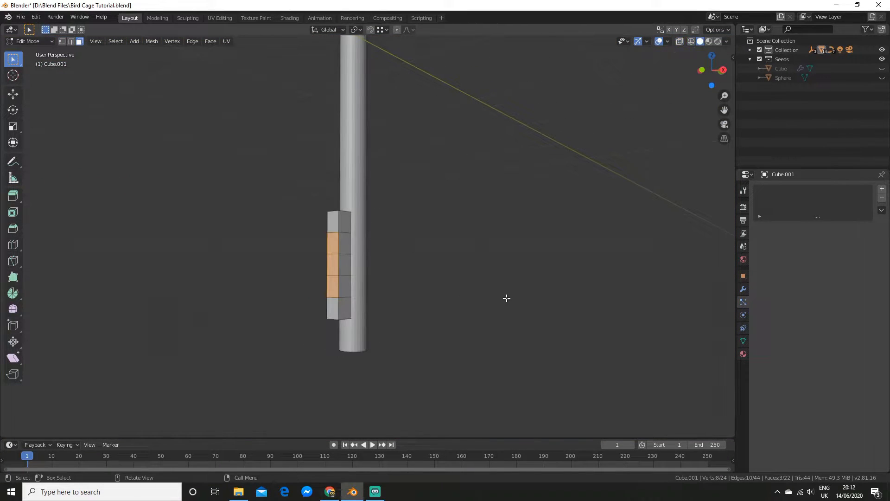
key("KP_3")
key("e")
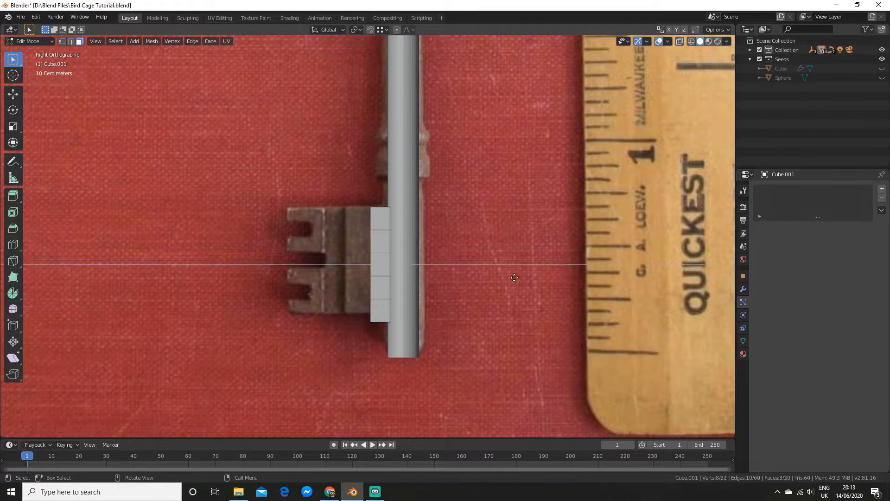
left_click(486, 273)
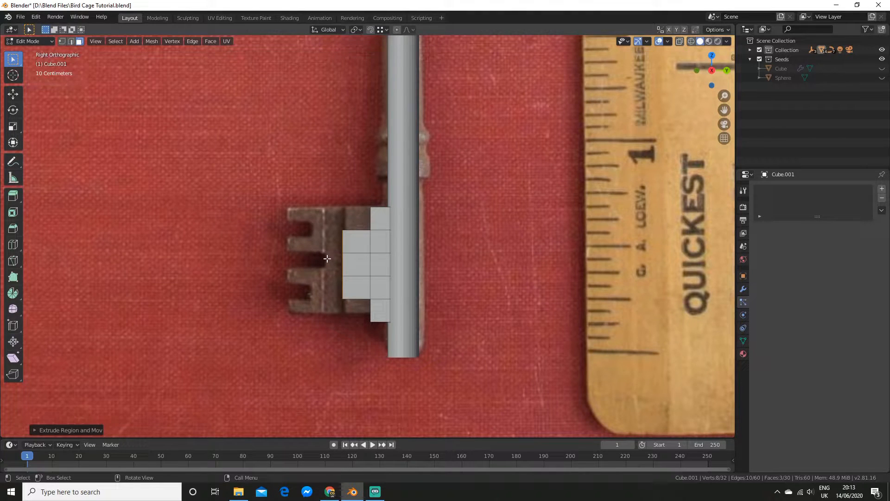
Extrude only the centre end face further outward, past the outer edge of the key's bit.
key("alt+z")
left_click_drag(327, 242, 357, 286)
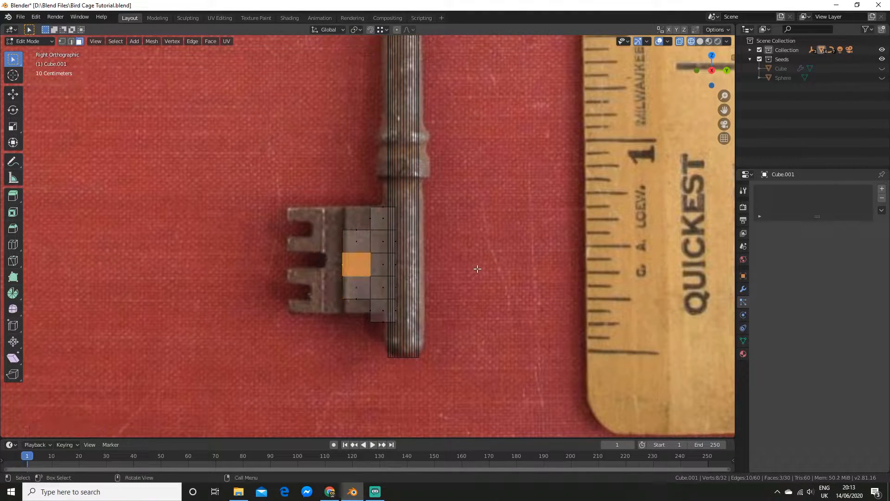
key("alt+z")
middle_click_drag(536, 263, 513, 263)
key("KP_3")
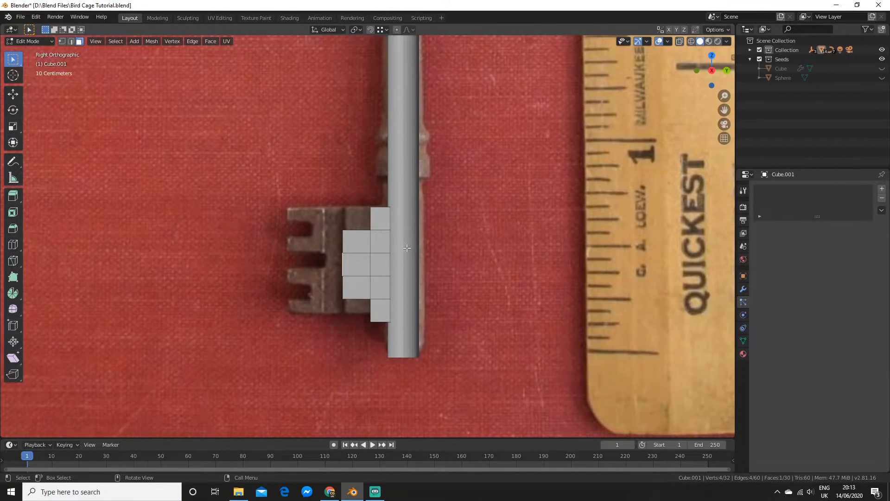
key("e")
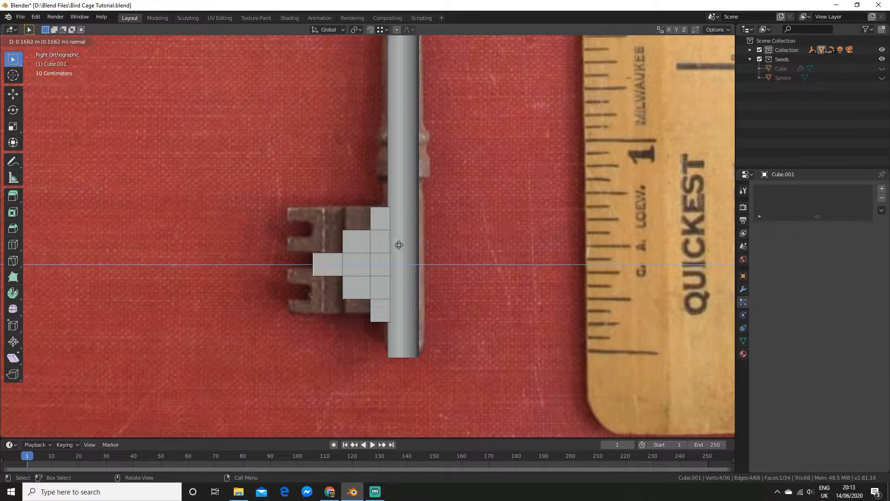
left_click(373, 243)
Add a vertical loop cut through the three-block extruded section and slide it toward the section's outer edge.
middle_click_drag(390, 249, 472, 276, "shift")
left_click(335, 220)
middle_click_drag(335, 219, 361, 220)
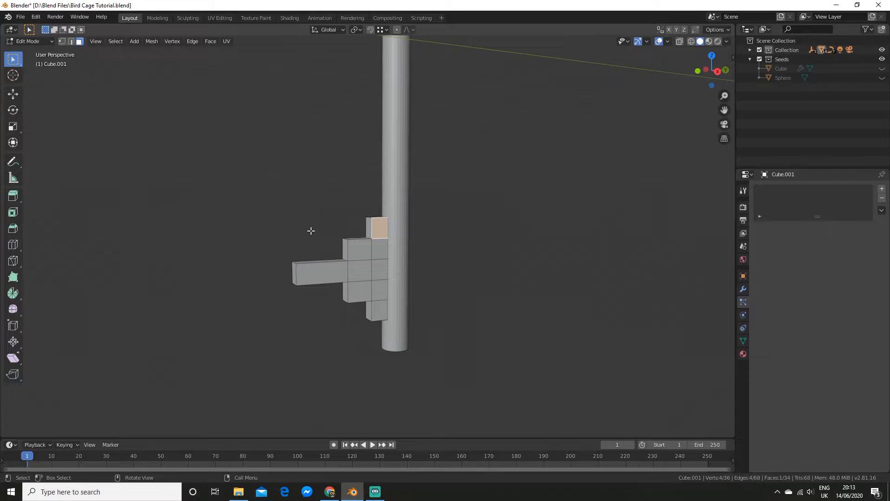
middle_click_drag(290, 225, 359, 243)
scroll(351, 248, "up", 3)
key("ctrl+r")
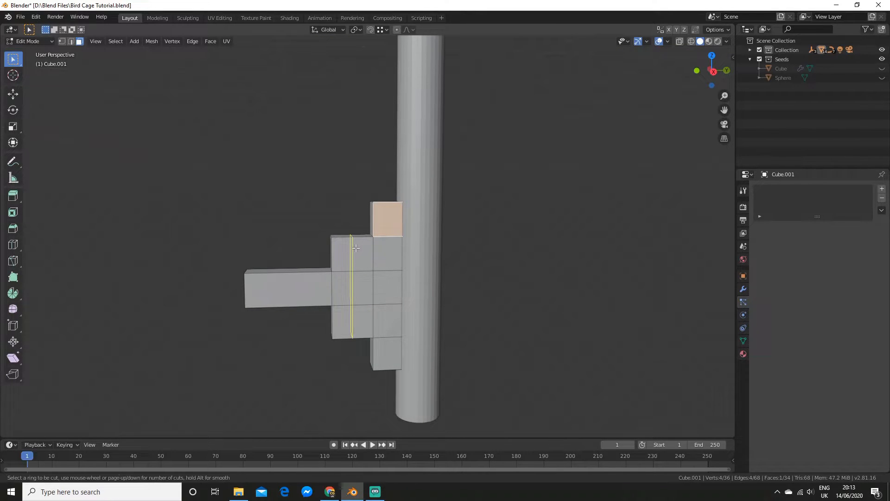
left_click(355, 248)
left_click(345, 244)
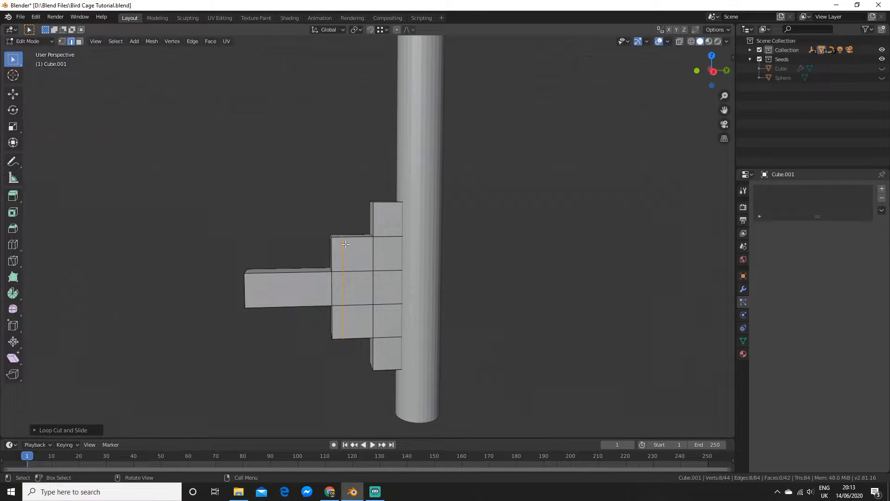
Move the two end faces above and below the protruding centre bar about 0.07 m outward along Y.
key("3")
middle_click_drag(345, 244, 301, 265)
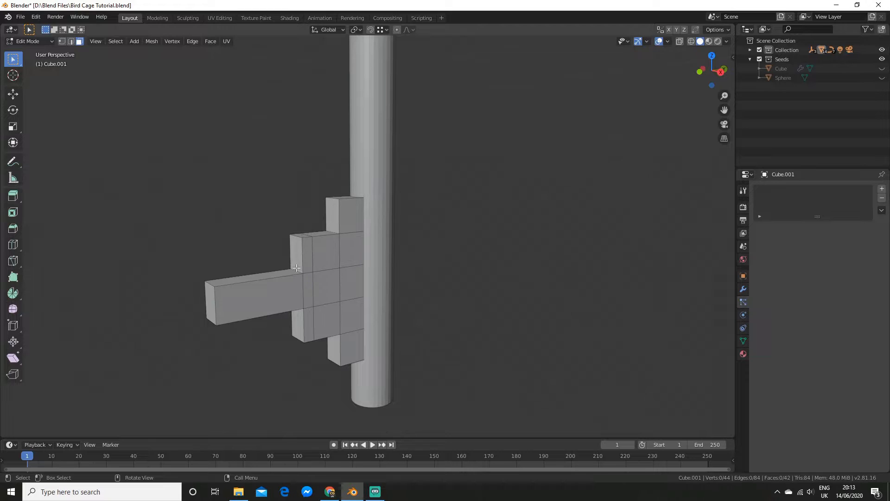
left_click(299, 320, "shift")
middle_click_drag(298, 319, 368, 277)
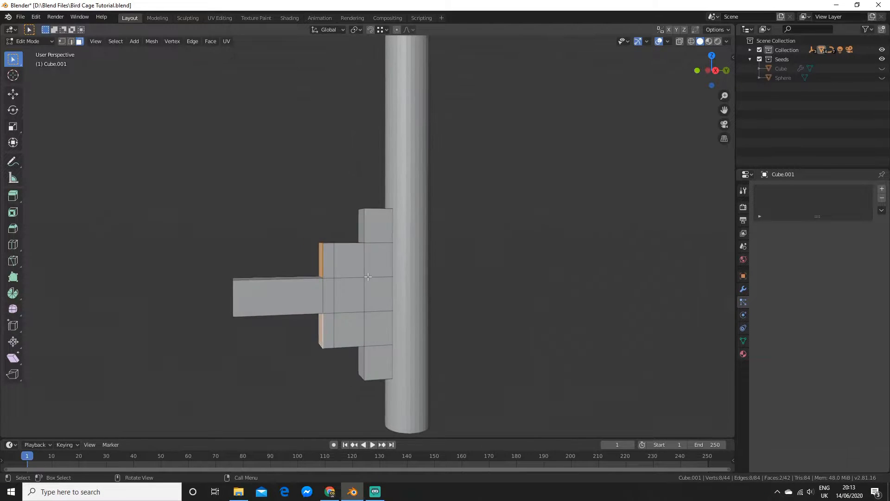
key("g")
key("y")
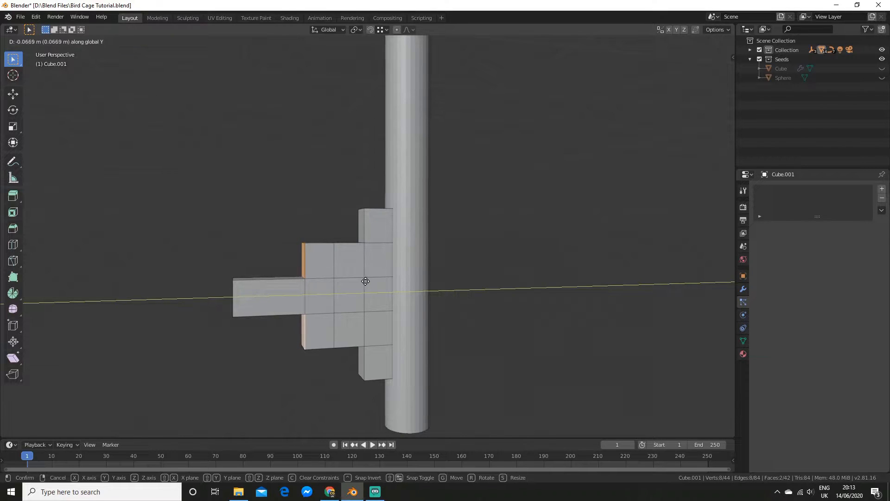
left_click(364, 281)
middle_click_drag(363, 281, 369, 298, "shift")
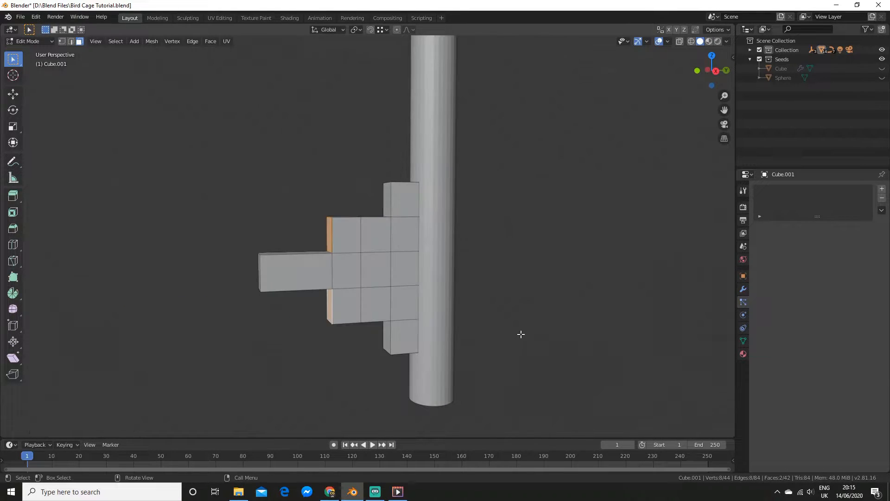
Extrude the top face of the block's outer column upward to about the height of the piece beside the shaft.
middle_click_drag(521, 332, 521, 353)
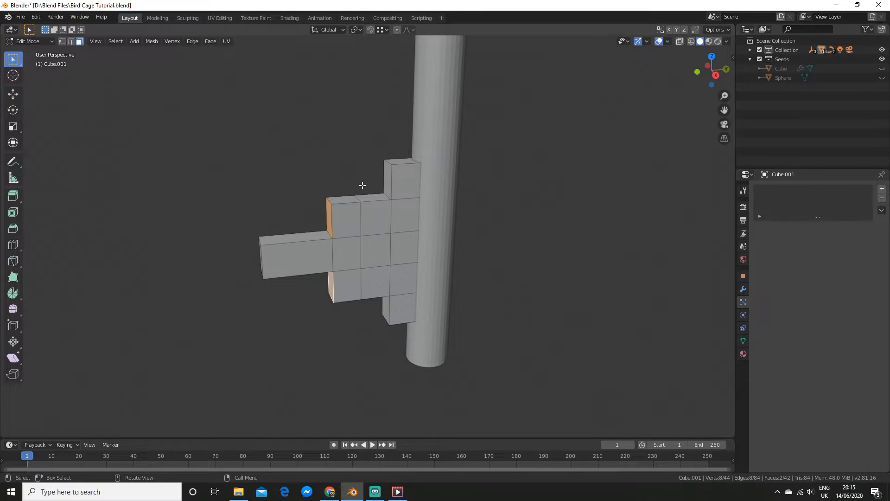
left_click(347, 200)
middle_click_drag(347, 200, 415, 272, "shift")
key("e")
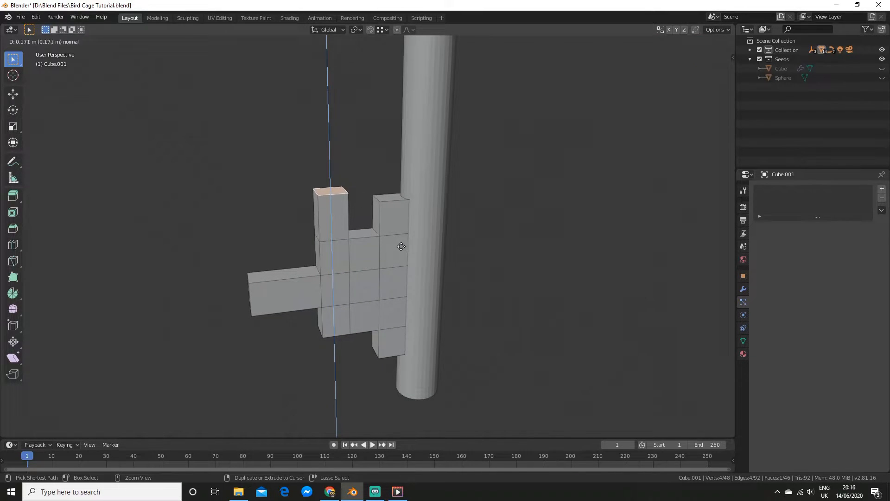
left_click(382, 206)
Extrude the bottom face of the outer column downward to about the level of the lowest piece beside the shaft.
middle_click_drag(417, 260, 457, 284)
left_click(355, 324)
key("e")
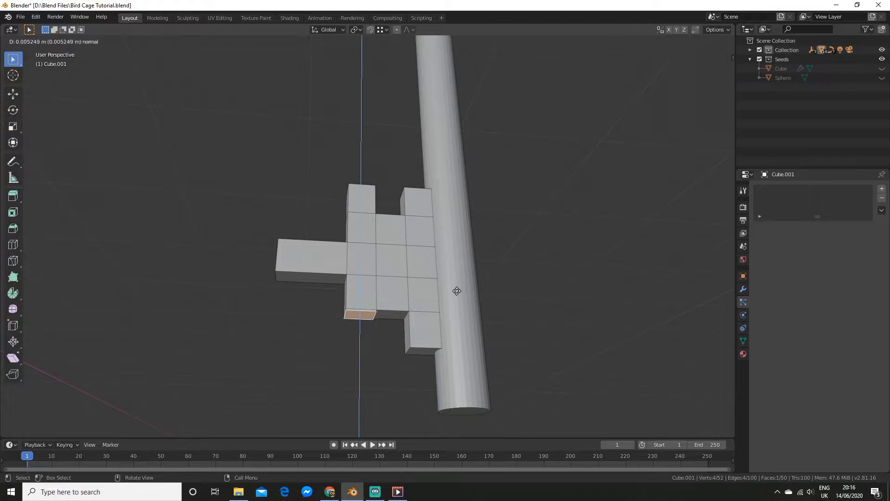
left_click(411, 345)
middle_click_drag(410, 345, 496, 323)
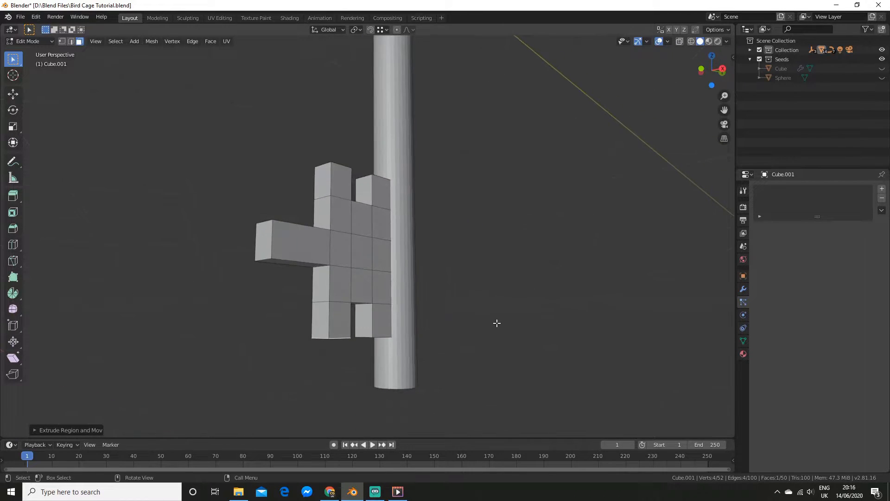
Extrude the outward-facing end faces of the upper and lower corner blocks to the length of the centre bar, completing three teeth.
left_click(319, 186)
middle_click_drag(318, 186, 390, 240)
key("e")
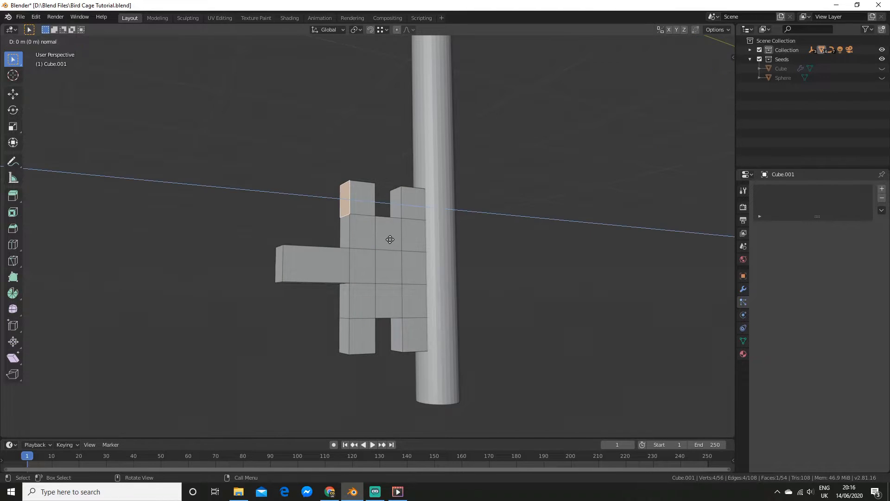
left_click(285, 250)
left_click(341, 328)
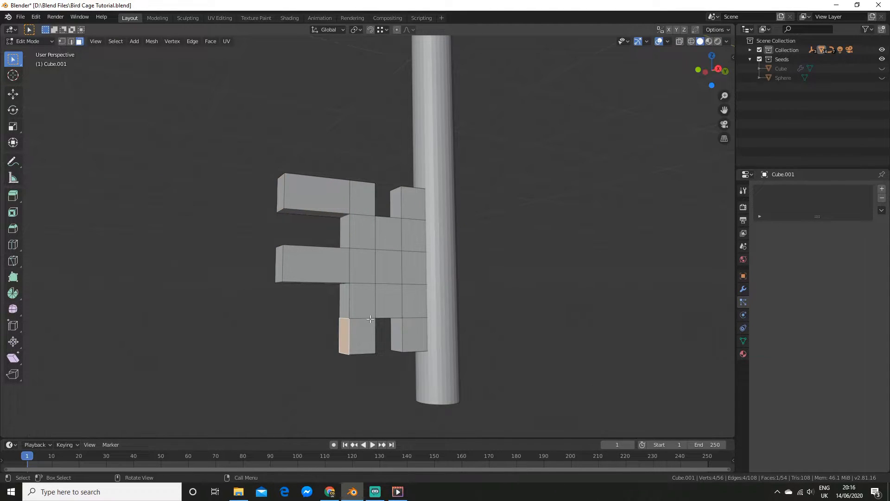
key("e")
left_click(284, 284)
middle_click_drag(284, 283, 445, 346)
key("Tab")
scroll(468, 285, "down", 7)
left_click(439, 314)
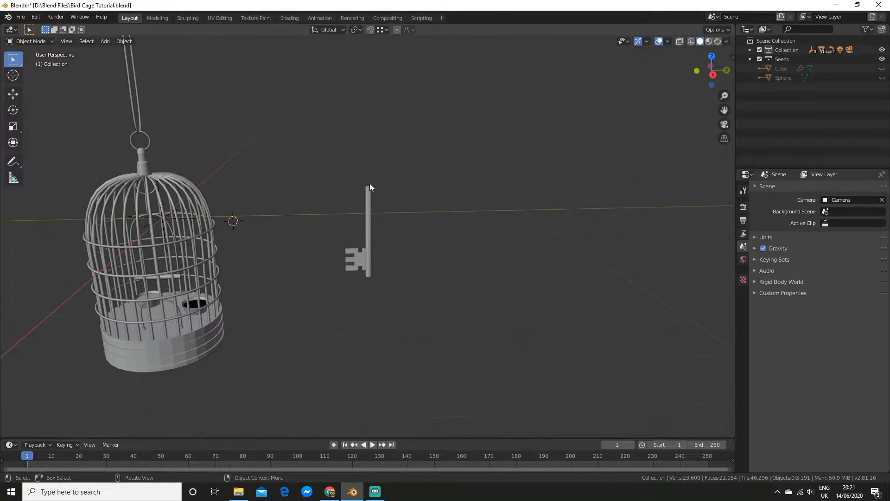
Duplicate the hanging ring on top of the bird cage and move the copy along Y to above the key's shaft.
middle_click_drag(377, 205, 478, 353, "shift")
scroll(479, 353, "up", 4)
middle_click_drag(385, 394, 485, 252, "shift")
scroll(289, 215, "up", 3)
left_click(280, 192)
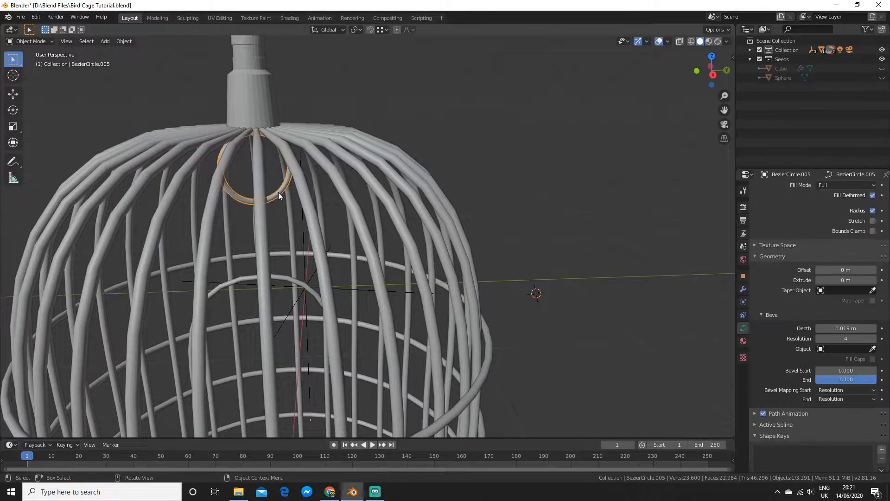
scroll(278, 192, "down", 5)
left_click(322, 154)
middle_click_drag(451, 251, 371, 262, "shift")
key("shift+d")
right_click(370, 263)
key("g")
key("y")
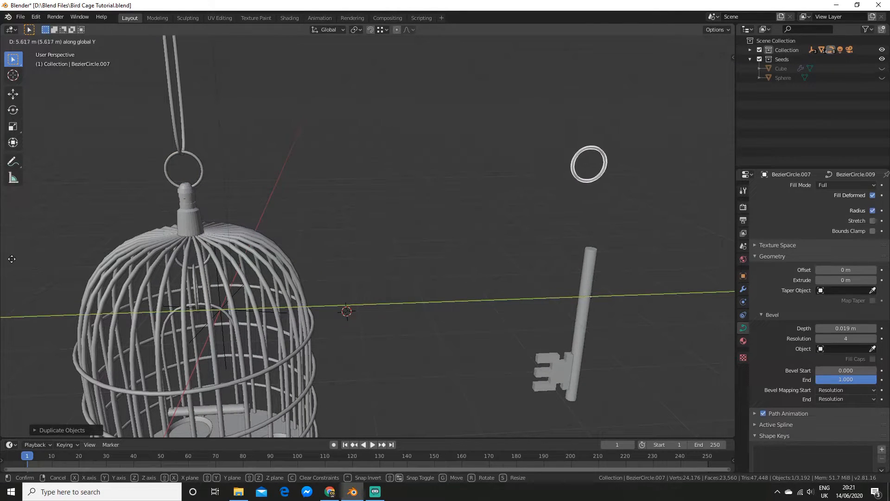
left_click(23, 258)
middle_click_drag(199, 278, 745, 225, "shift")
scroll(745, 226, "up", 1)
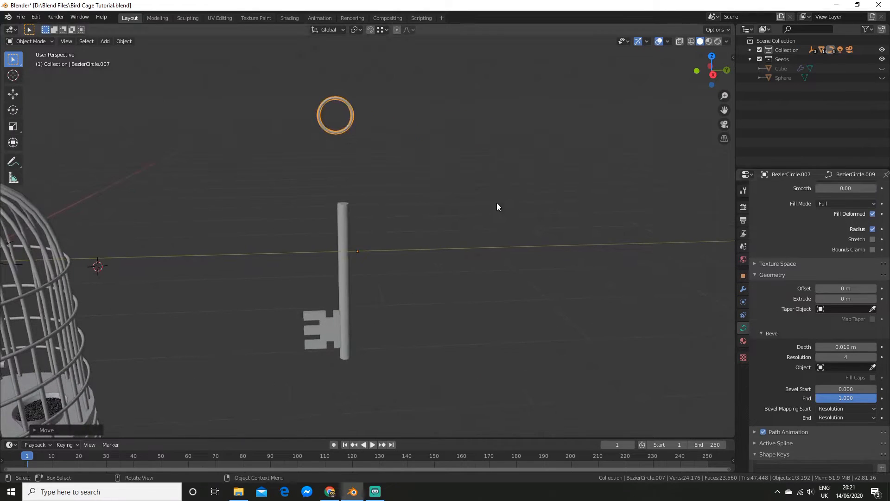
In the right orthographic view, move the duplicated ring down onto the bow of the reference key.
key("KP_3")
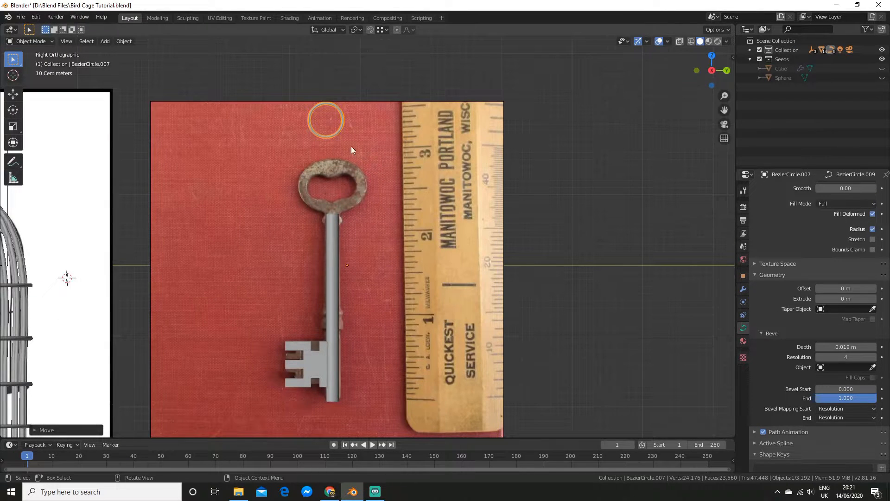
key("g")
left_click(368, 224)
scroll(368, 218, "up", 4)
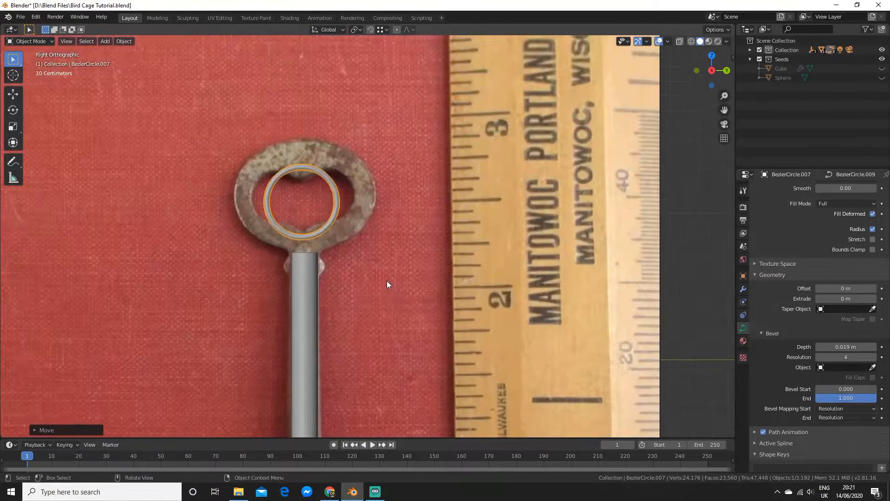
middle_click_drag(386, 281, 413, 274, "shift")
Scale up the ring's curve points to roughly fit the reference bow and set its bevel depth to 0.059 m.
key("Tab")
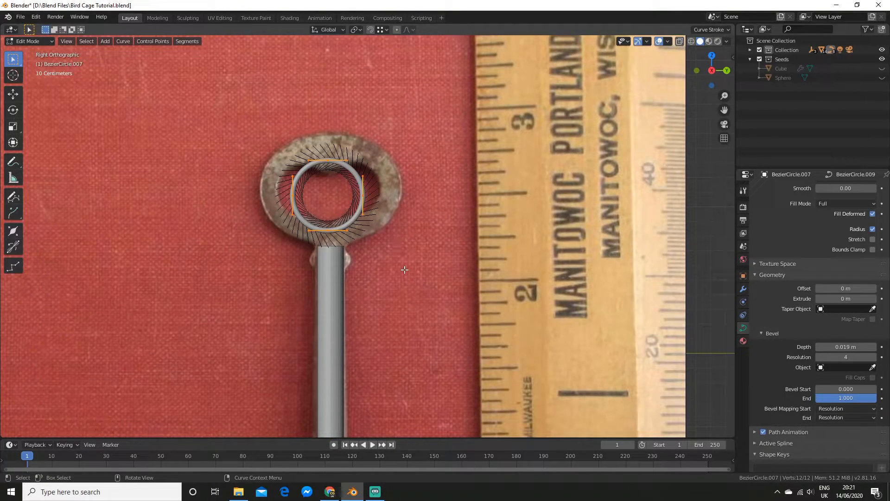
key("s")
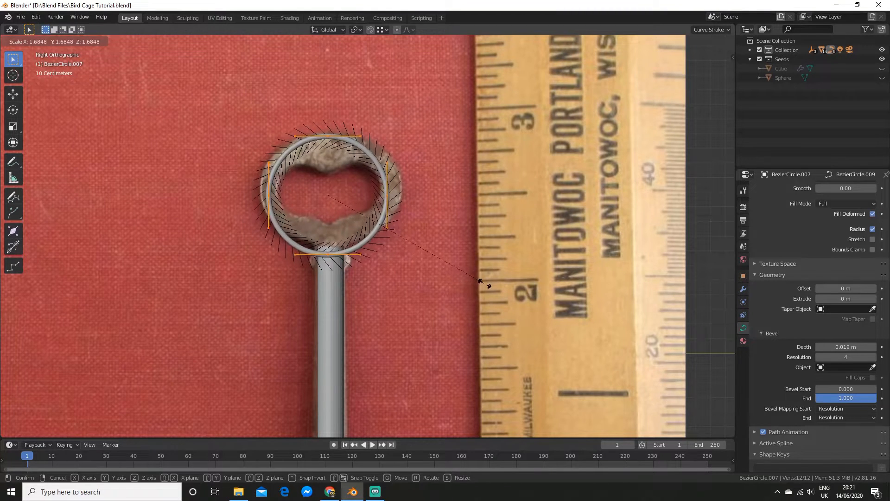
left_click(461, 263)
left_click_drag(828, 346, 858, 346)
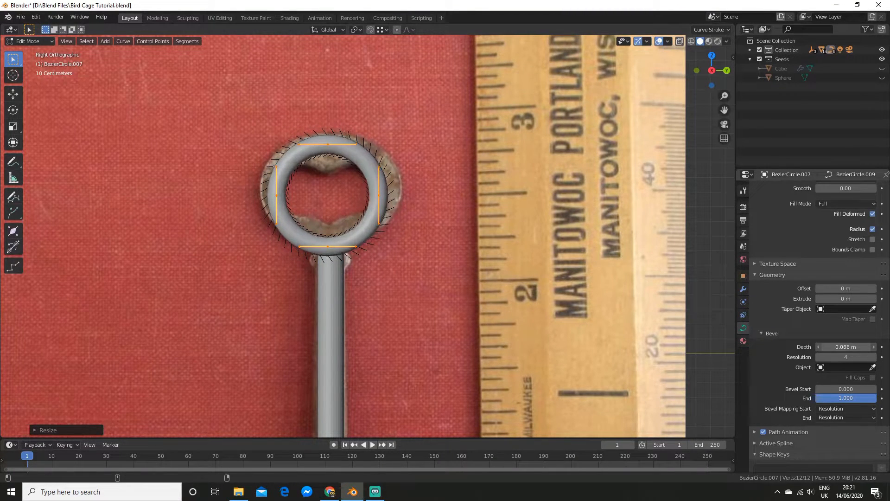
Nudge the ring's curve points slightly so the ring sits centred on the end of the shaft.
scroll(387, 265, "up", 1)
key("g")
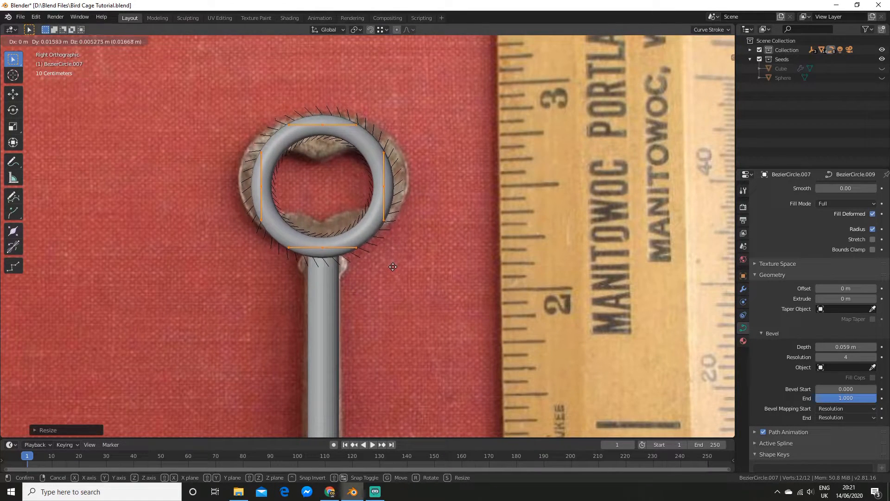
left_click(394, 267)
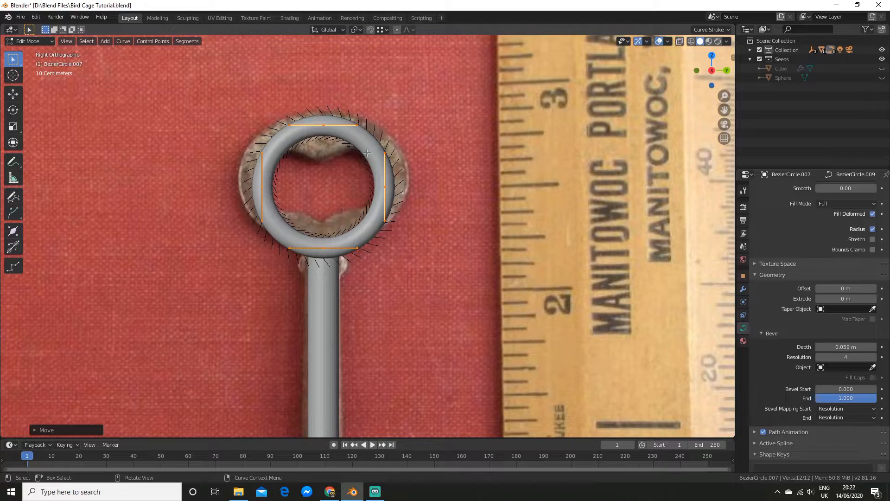
scroll(410, 223, "down", 5)
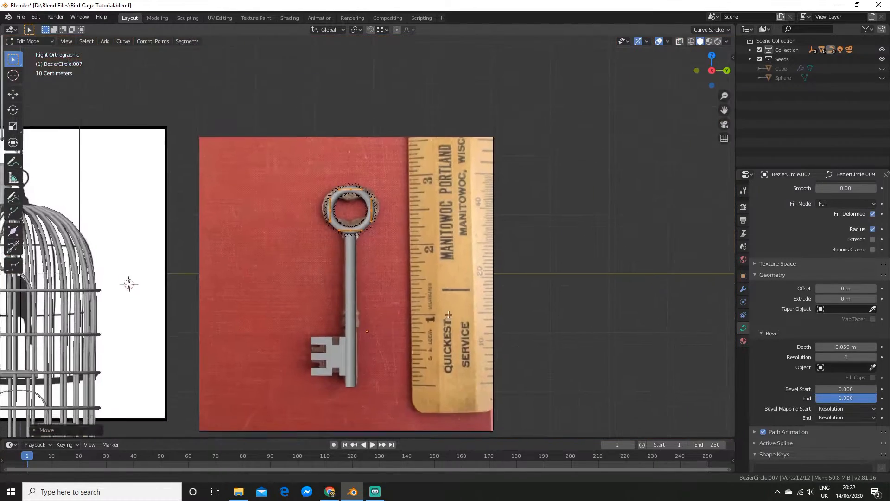
scroll(356, 241, "up", 5)
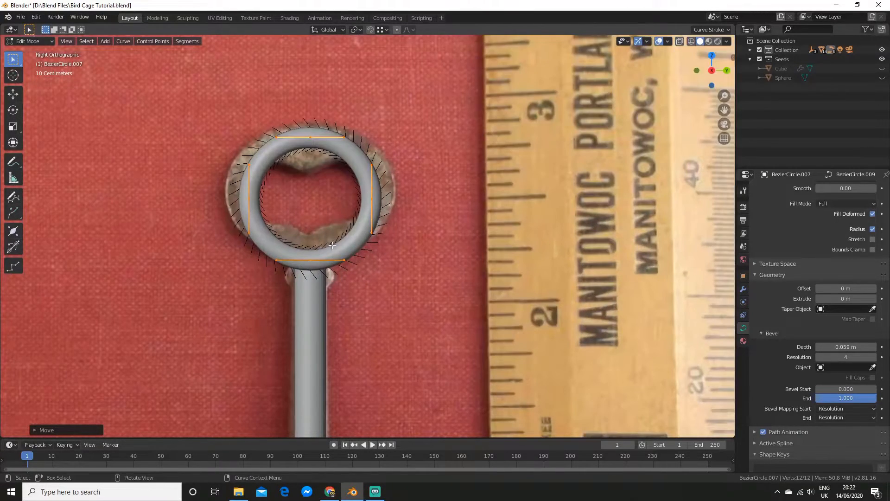
Move the ring's curve points along X to line the ring up with the key's shaft.
middle_click_drag(360, 282, 528, 307)
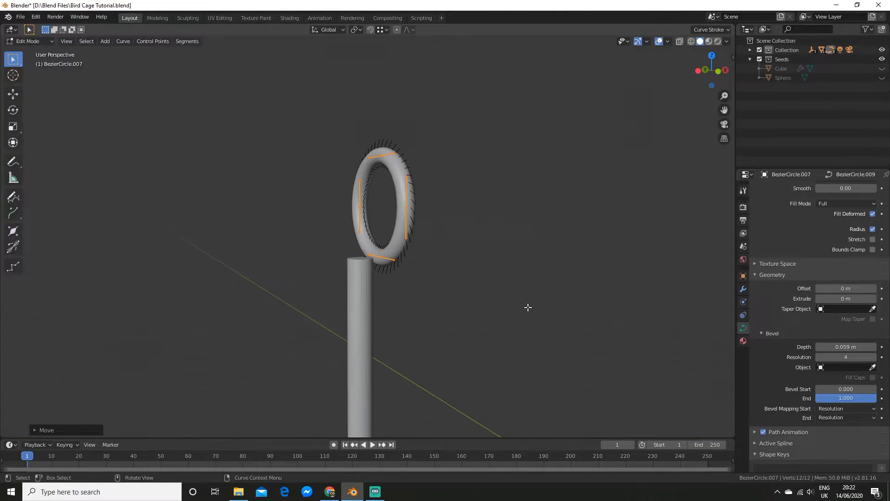
key("g")
key("y")
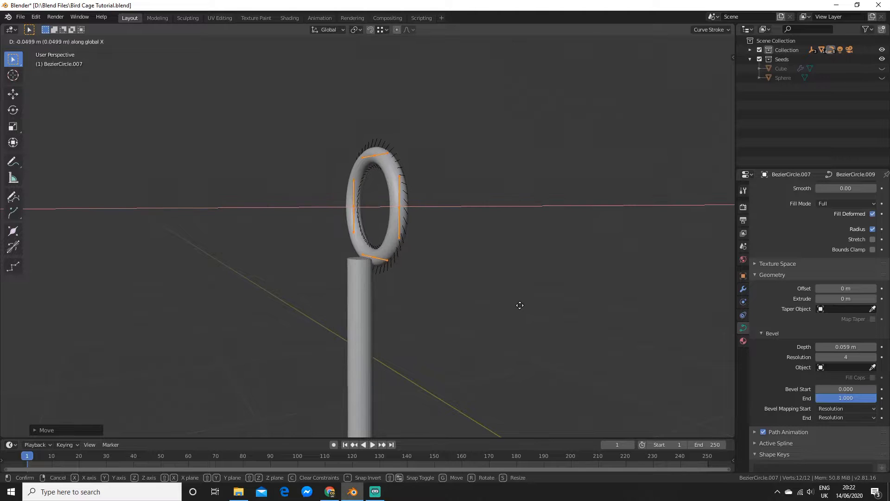
left_click(505, 301)
key("Tab")
middle_click_drag(504, 302, 403, 259)
scroll(355, 287, "up", 2)
scroll(376, 273, "up", 2)
scroll(487, 290, "up", 2)
middle_click_drag(486, 290, 445, 260)
Increase the ring's bevel depth to 0.111 m.
key("Tab")
middle_click_drag(354, 264, 337, 304)
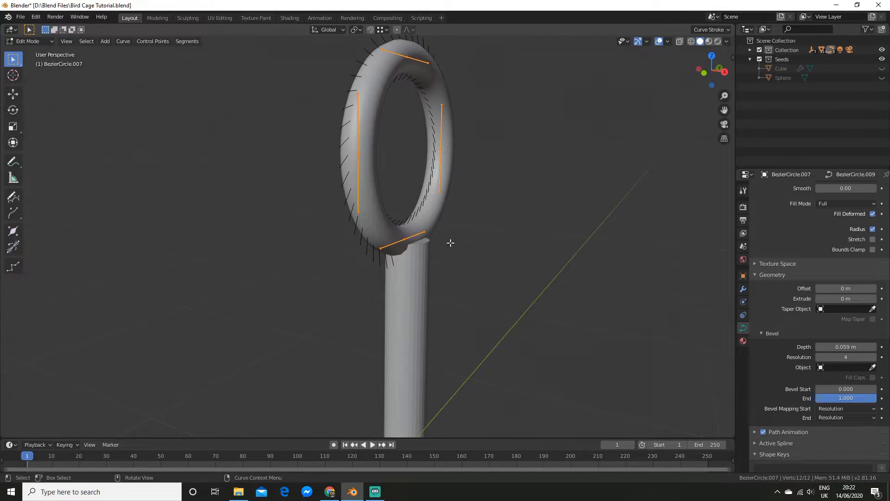
middle_click_drag(433, 254, 540, 276)
left_click_drag(833, 347, 862, 347)
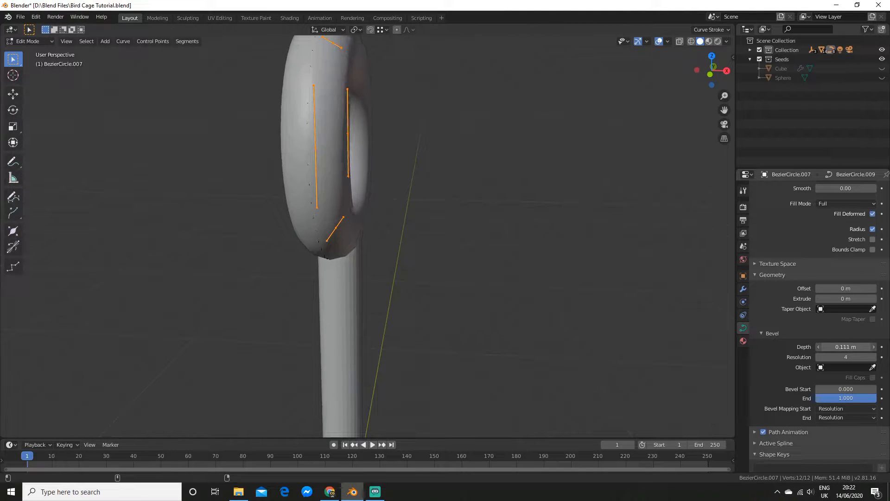
key("Tab")
Set the ring's bevel depth to 0.075 m to match the thickness of the shaft.
scroll(577, 289, "down", 2)
middle_click_drag(576, 289, 435, 283)
scroll(480, 274, "down", 6)
left_click(355, 280)
scroll(361, 274, "up", 6)
middle_click_drag(305, 269, 483, 301, "shift")
left_click(333, 233)
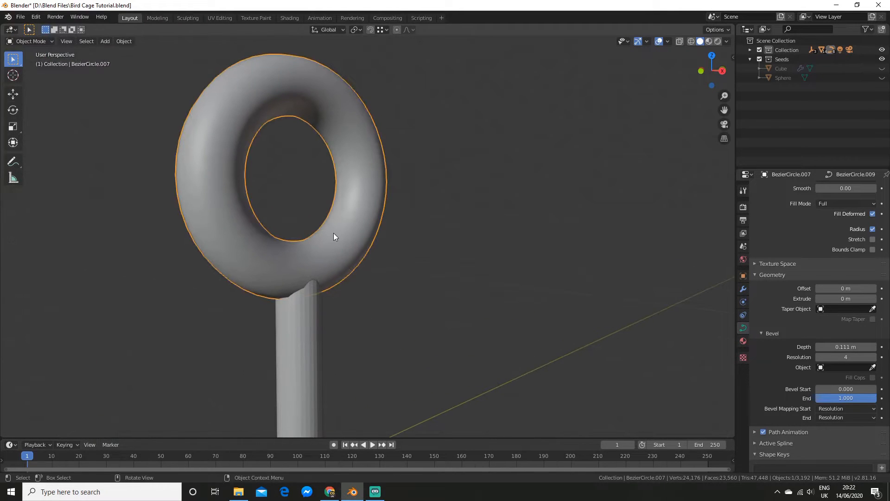
left_click_drag(830, 346, 815, 347)
Move the ring about 0.02 m along X to centre it on the shaft, and deselect it.
middle_click_drag(478, 308, 496, 306)
key("g")
key("x")
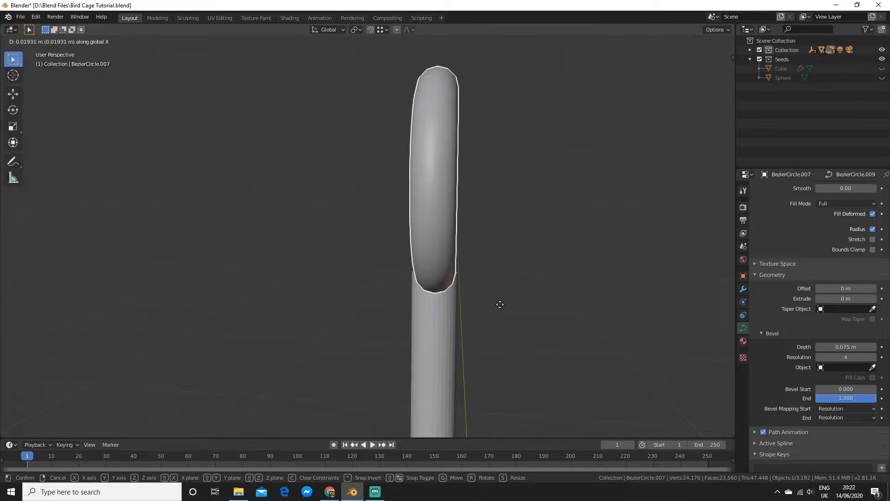
left_click(501, 304)
scroll(502, 304, "down", 8)
middle_click_drag(501, 304, 524, 340)
left_click(460, 288)
Select all three parts of the key and move them in the right view to the opposite side of the bird cage.
scroll(459, 290, "down", 5)
scroll(472, 298, "up", 2)
scroll(489, 337, "down", 2)
scroll(482, 318, "up", 4)
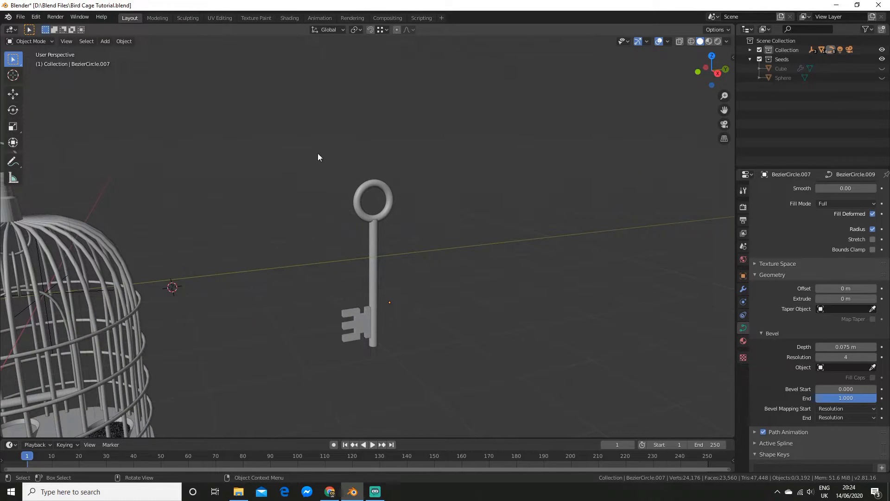
left_click_drag(297, 133, 510, 351)
scroll(548, 290, "down", 4)
scroll(555, 286, "down", 1)
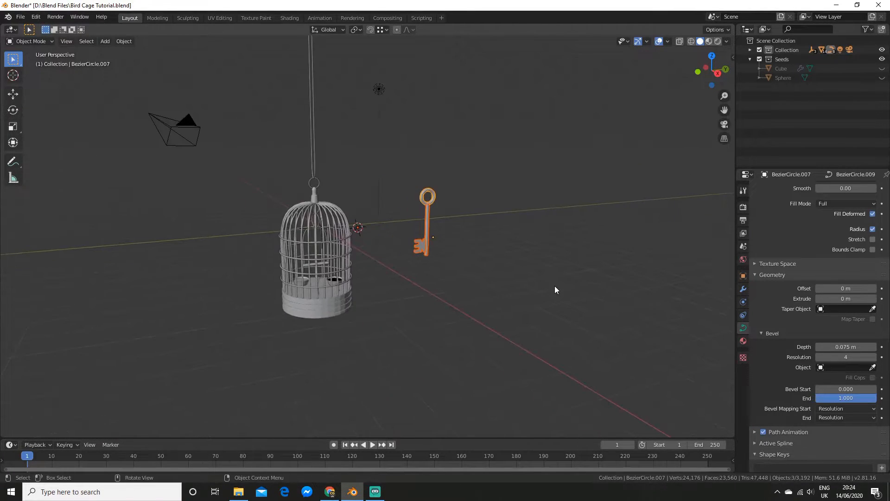
key("KP_3")
middle_click_drag(554, 286, 589, 290, "shift")
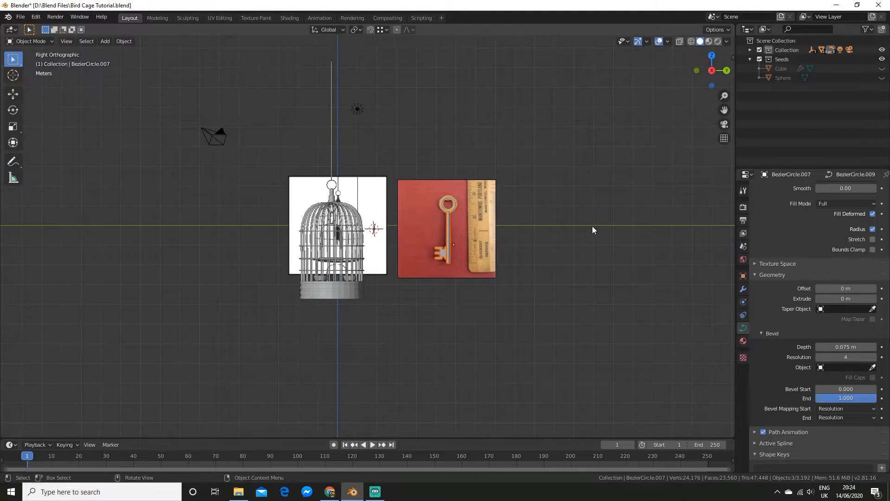
key("g")
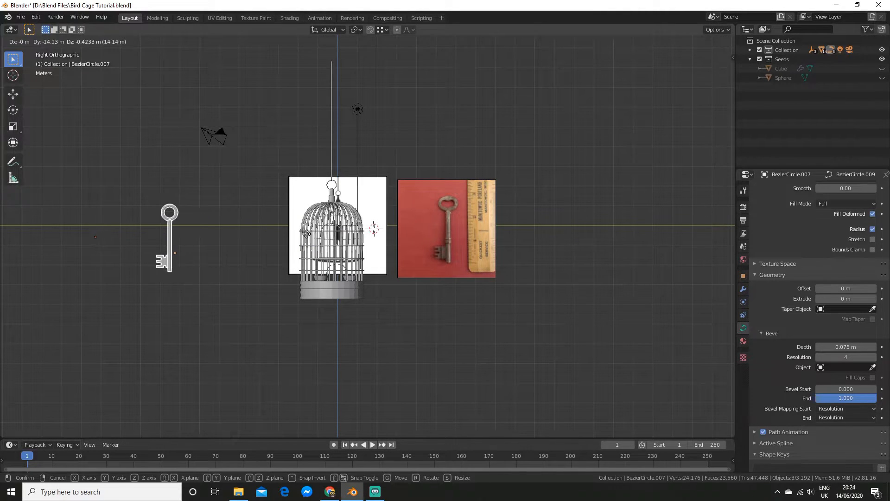
left_click(282, 223)
middle_click_drag(232, 261, 287, 274, "shift")
scroll(287, 274, "up", 1)
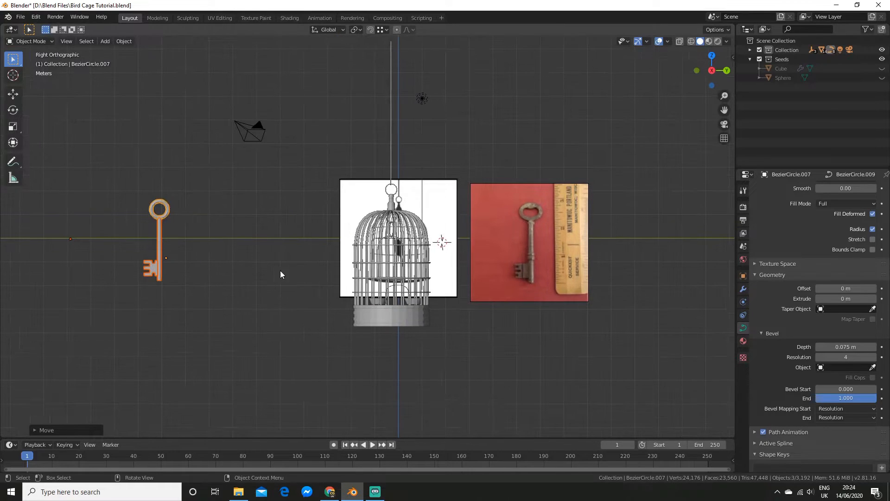
Move the whole key back toward the bird cage so it sits close beside the bars.
key("g")
left_click(450, 290)
scroll(464, 296, "up", 6)
middle_click_drag(475, 302, 543, 337)
scroll(532, 324, "down", 5)
key("s")
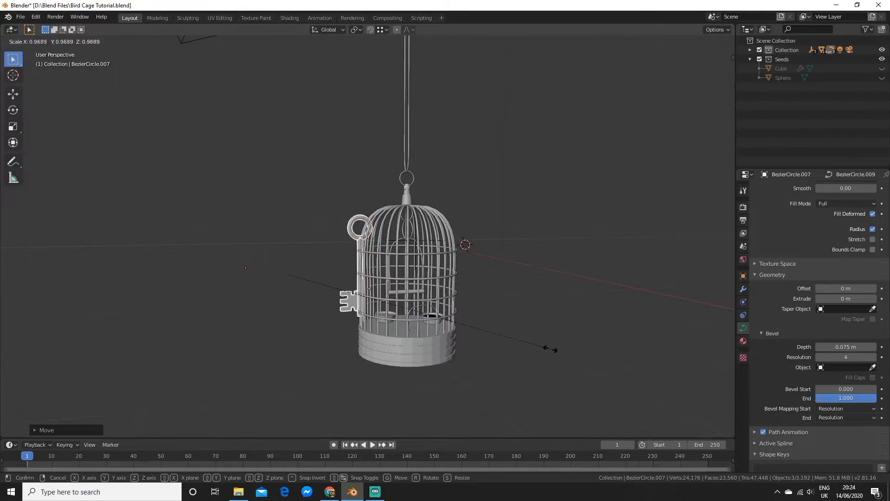
left_click(492, 324)
key("Tab")
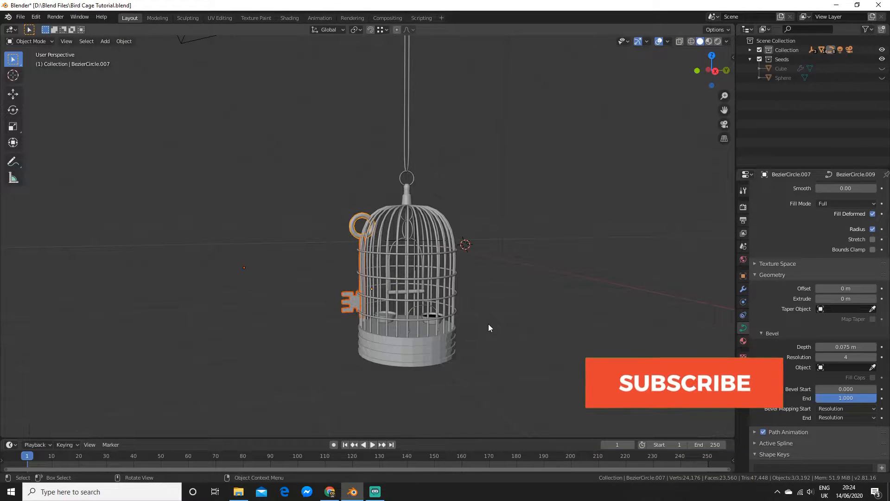
scroll(505, 302, "up", 3)
key("Tab")
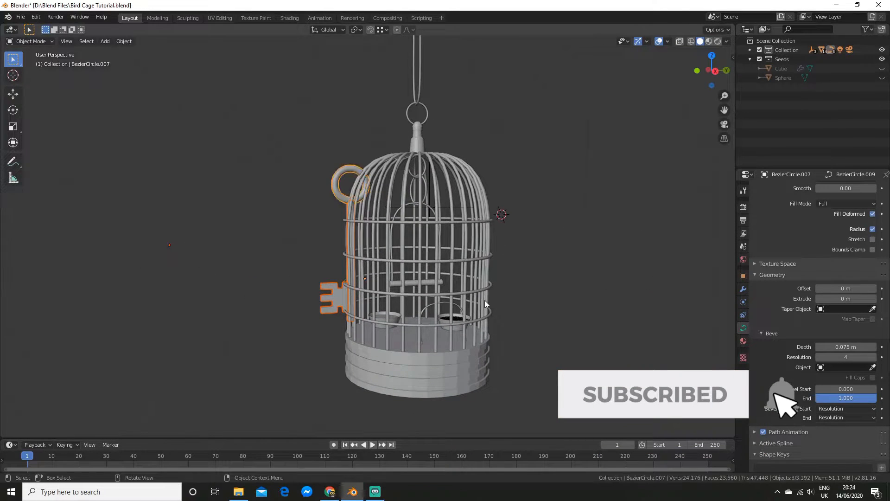
Convert the key's ring from a curve to a mesh.
scroll(439, 286, "up", 1)
middle_click_drag(439, 286, 422, 352, "shift")
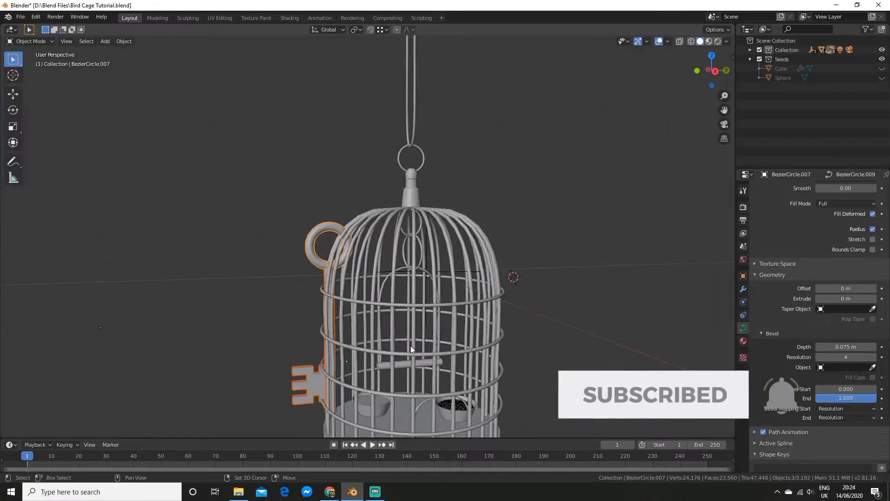
left_click(243, 301)
scroll(218, 234, "up", 5)
left_click(219, 232)
right_click(219, 232)
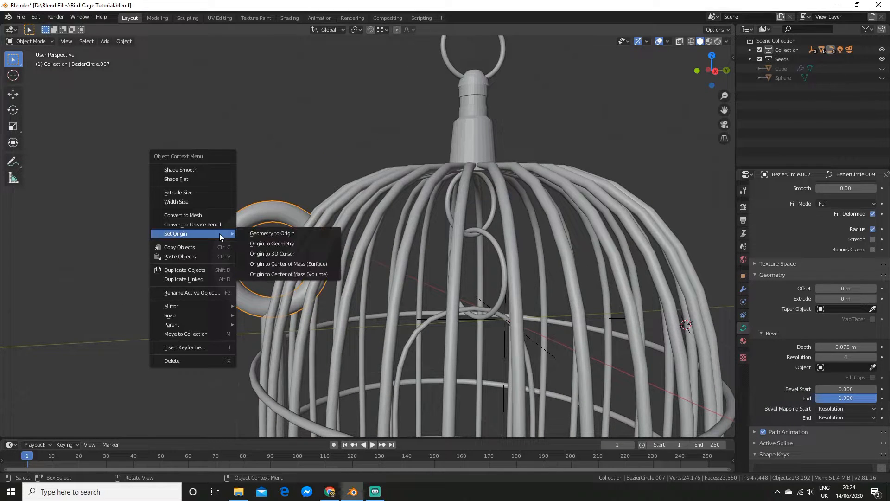
left_click(212, 216)
scroll(316, 282, "down", 4)
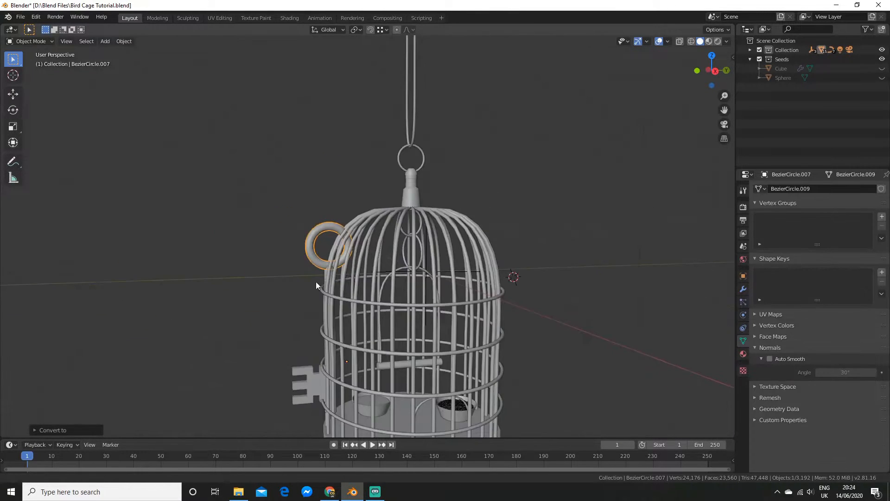
Add the toothed bit and the shaft to the selected ring and join all three into one object.
scroll(343, 318, "up", 1)
left_click(330, 330, "shift")
middle_click_drag(329, 330, 368, 243)
left_click(368, 235, "shift")
Scale the whole key mesh down to well under the cage's height in Edit Mode.
key("Tab")
key("a")
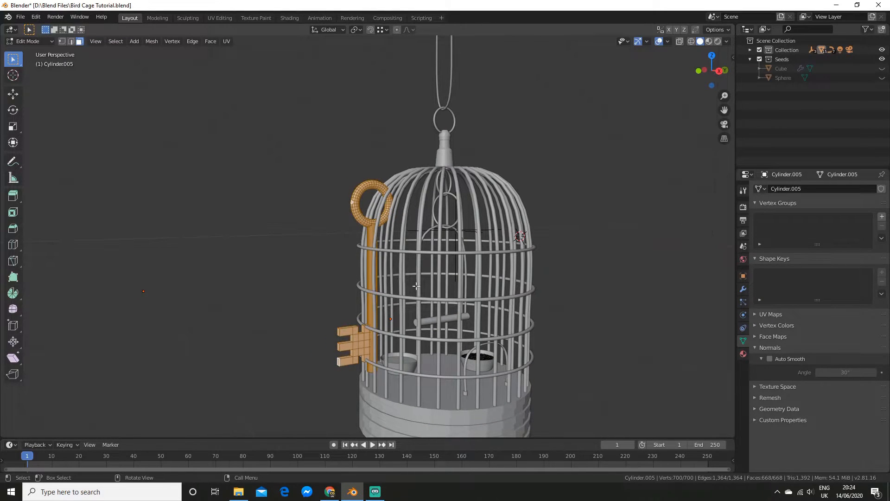
middle_click_drag(672, 327, 640, 321)
key("s")
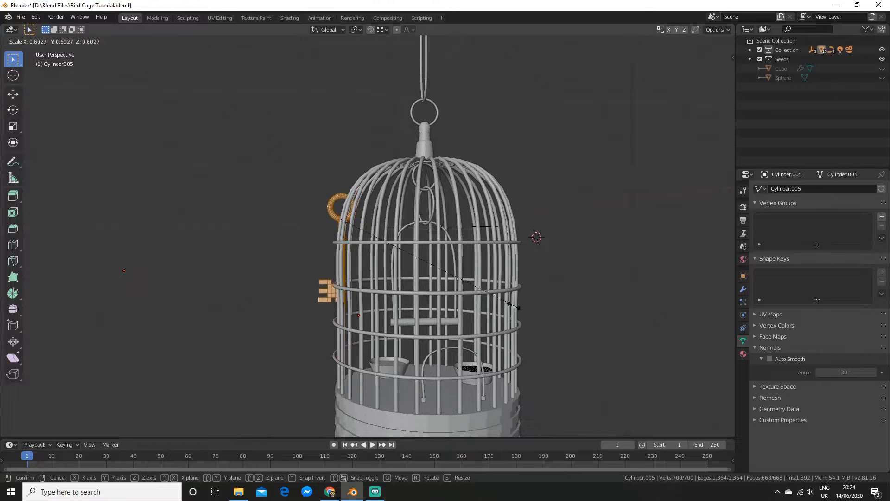
left_click(413, 254)
Move the key along X beside the cage bars and scale it up by about 1.22.
middle_click_drag(414, 254, 387, 268)
key("y")
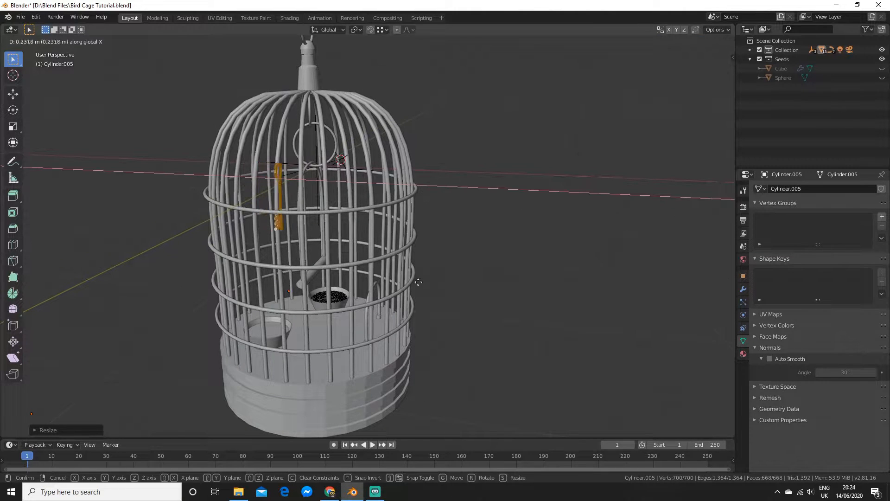
left_click(507, 300)
middle_click_drag(508, 301, 412, 287)
key("s")
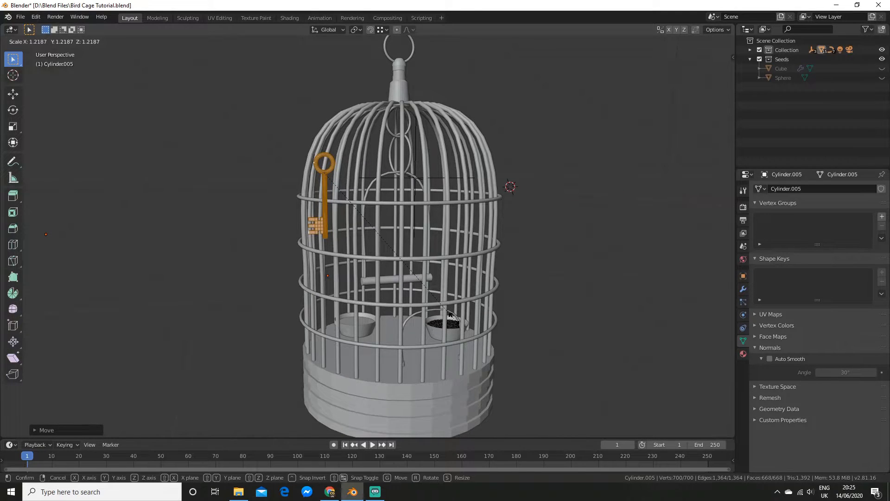
left_click(449, 315)
Move the key away from the cage in the right view and shift it along X toward the cage's centre line.
scroll(473, 324, "down", 3)
key("KP_3")
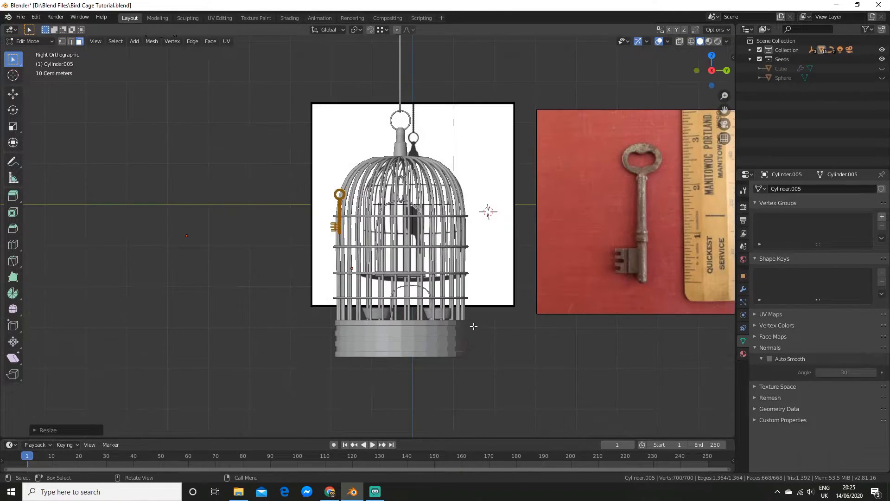
left_click(303, 318)
middle_click_drag(303, 317, 424, 323)
key("g")
key("x")
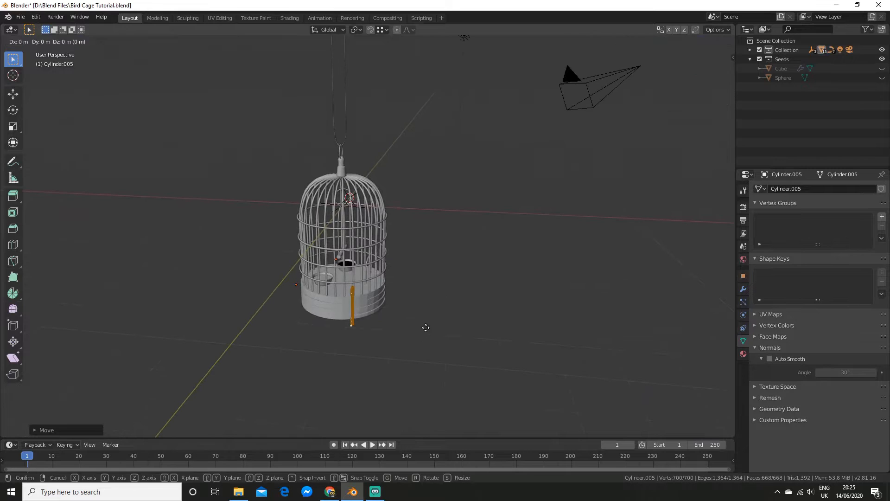
left_click(340, 309)
Refine the key's X position in the top view, lower it about 0.12 m along Z, and leave Edit Mode.
middle_click_drag(341, 309, 361, 322)
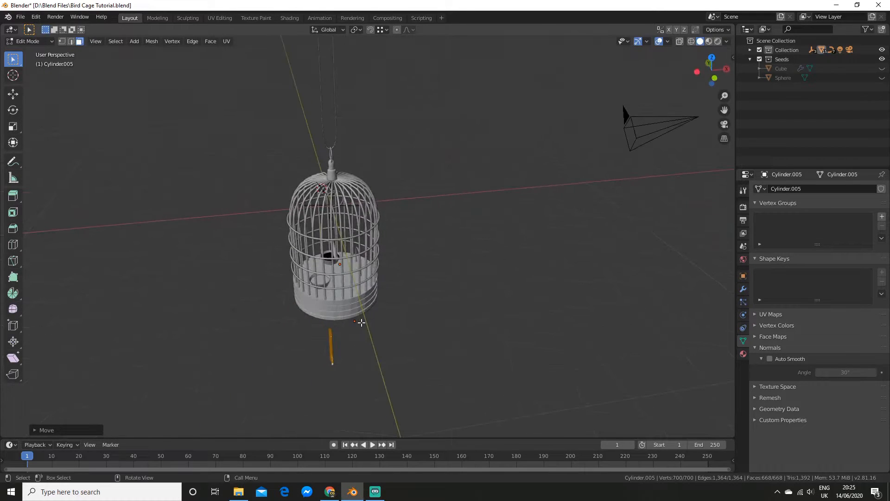
key("KP_7")
key("g")
key("x")
left_click(365, 311)
middle_click_drag(372, 324, 371, 265)
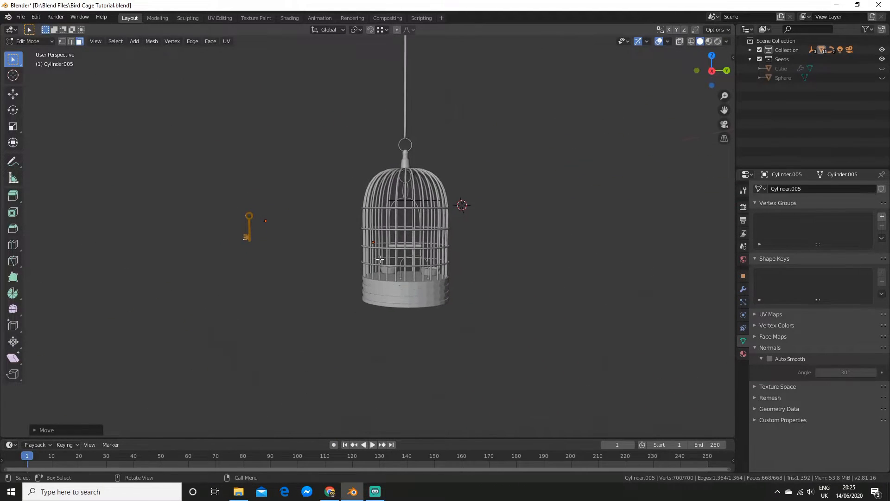
key("g")
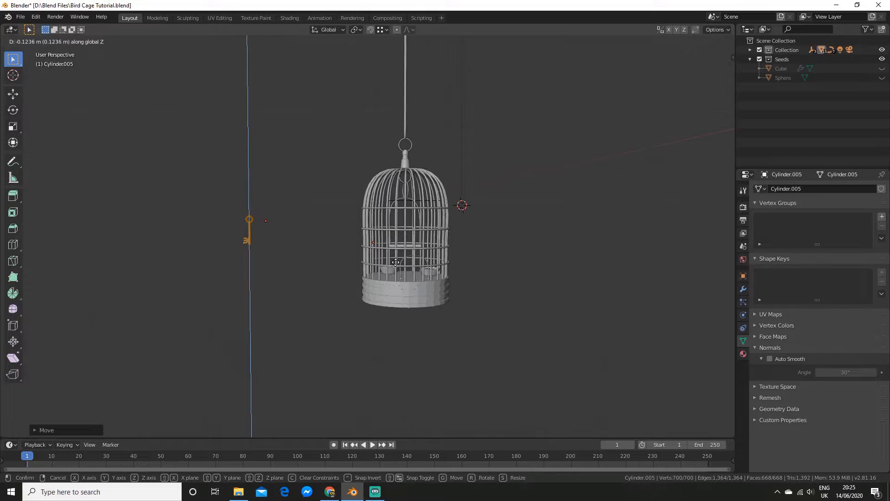
left_click(395, 262)
key("Tab")
Duplicate the cord loop that suspends the bird cage, keeping the copy in place.
middle_click_drag(312, 252, 327, 216)
left_click(326, 179)
middle_click_drag(327, 179, 405, 266)
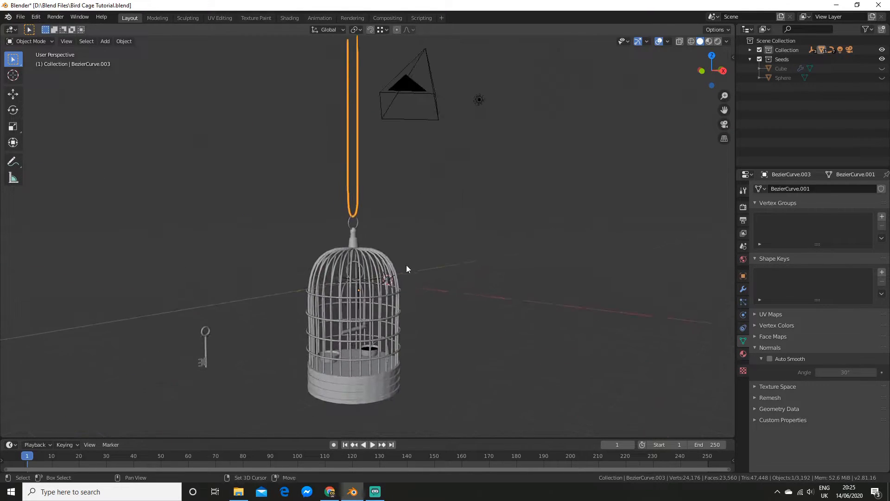
key("shift+d")
right_click(531, 221)
Move the duplicated cord along Y to the key and lower it along Z to the height of the key's ring.
middle_click_drag(530, 221, 505, 223)
key("g")
key("y")
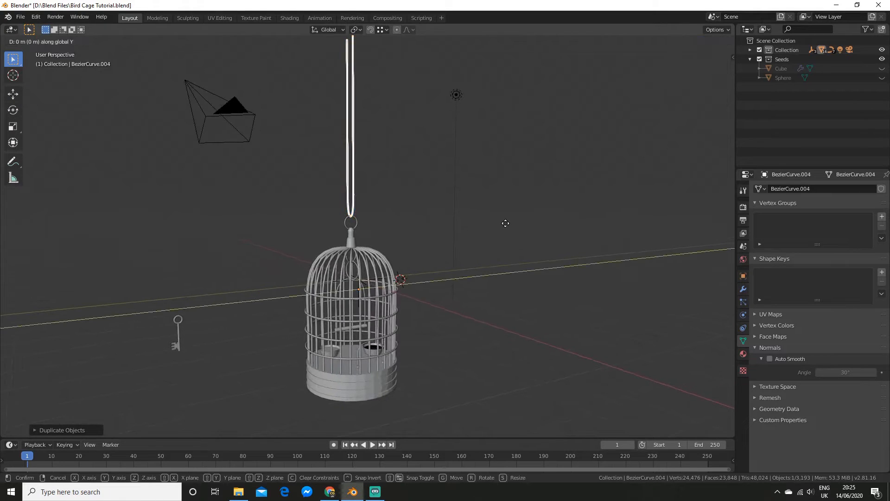
left_click(333, 247)
key("g")
key("z")
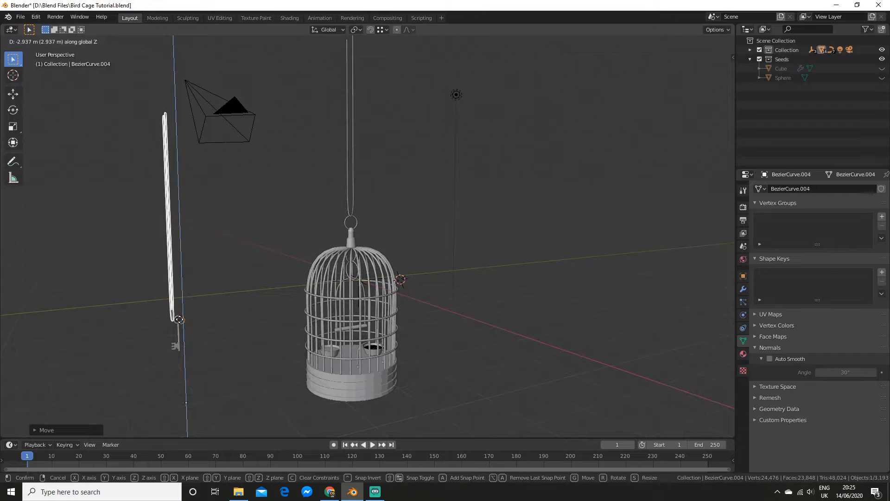
left_click(252, 327)
Shift the duplicated cord along Y so its lower loop passes through the key's ring.
middle_click_drag(252, 326, 369, 277)
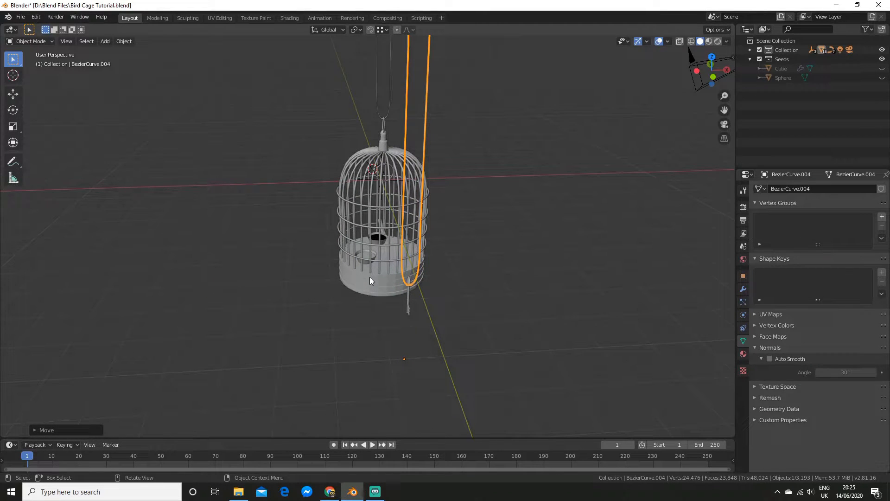
middle_click_drag(369, 277, 367, 282, "shift")
scroll(378, 320, "up", 2)
middle_click_drag(388, 346, 346, 234, "shift")
scroll(347, 237, "up", 3)
middle_click_drag(504, 338, 343, 204, "shift")
middle_click_drag(343, 203, 239, 122)
scroll(260, 133, "up", 3)
middle_click_drag(301, 157, 321, 288, "shift")
middle_click_drag(482, 310, 168, 212, "shift")
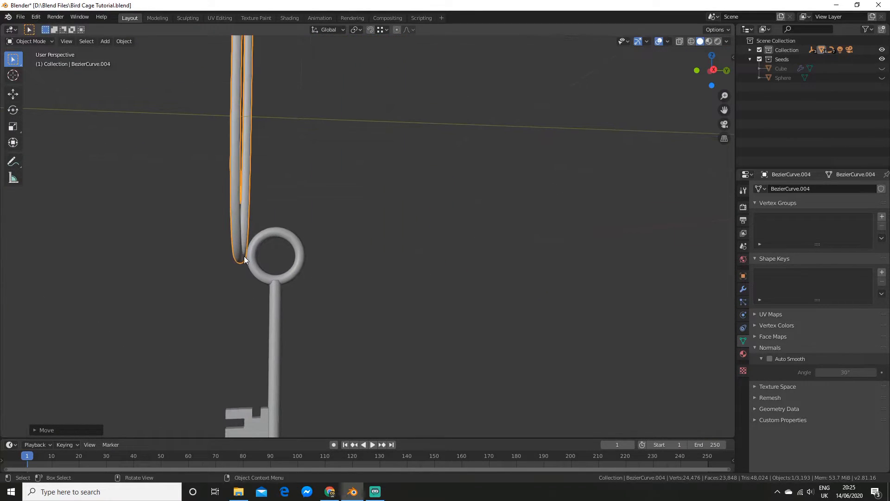
key("g")
key("x")
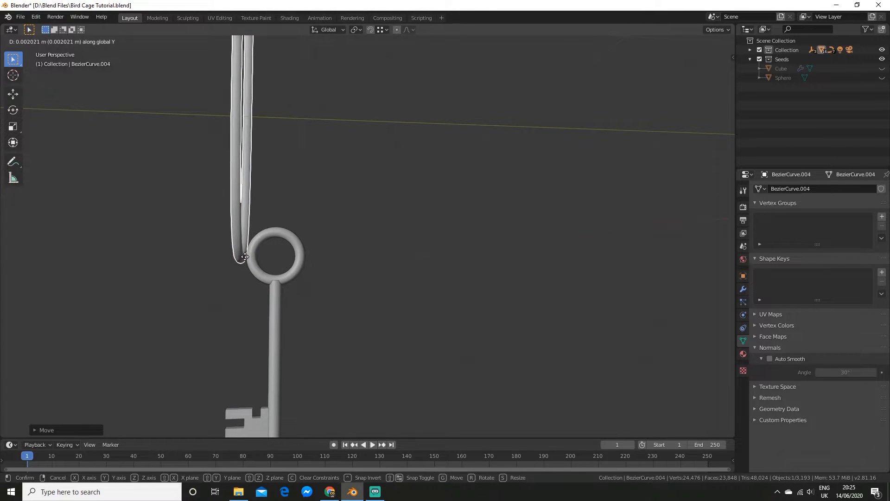
left_click(288, 263)
Raise the duplicated cord slightly along Z so its loop sits against the upper part of the key's ring.
scroll(320, 274, "down", 5)
mouse_move(353, 282)
middle_mouse_down()
mouse_move(455, 302)
mouse_move(360, 280)
middle_mouse_up()
key("g")
key("z")
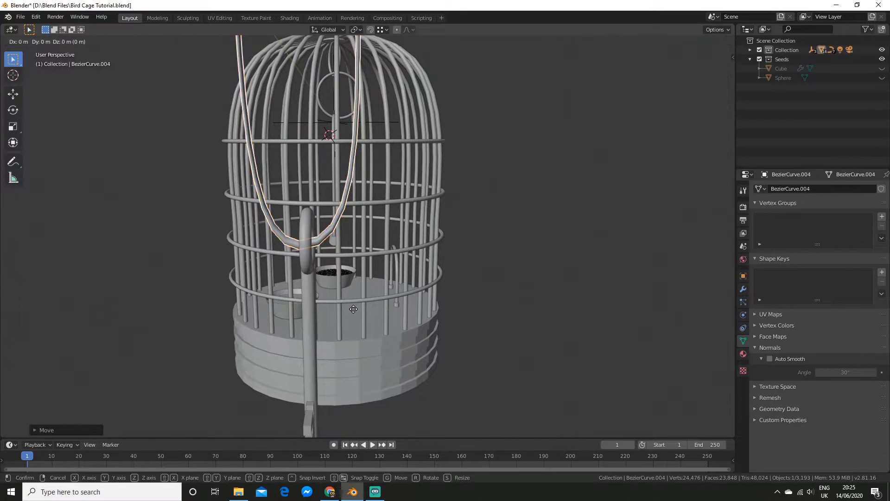
left_click(362, 297)
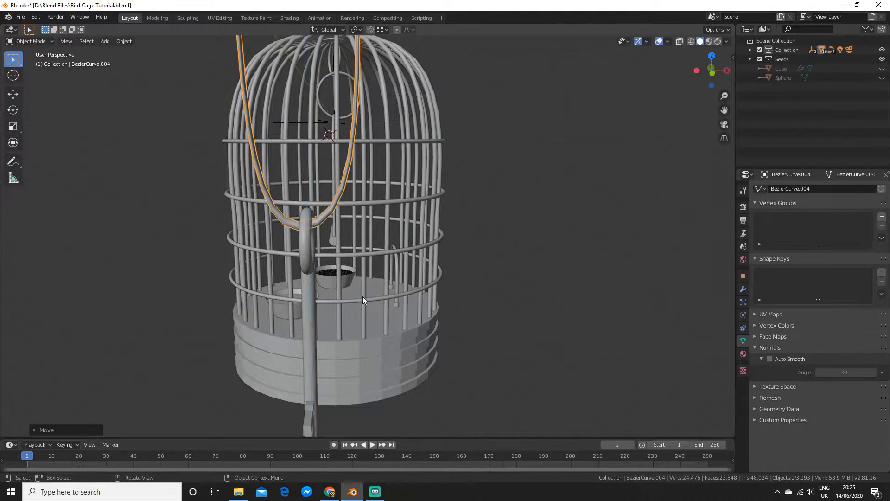
Select the duplicated cord's whole mesh in Edit Mode and narrow it along X.
key("Tab")
scroll(453, 278, "down", 3)
middle_click_drag(453, 278, 477, 244)
key("a")
scroll(502, 333, "up", 3)
middle_click_drag(502, 334, 461, 223)
scroll(461, 223, "up", 1)
key("s")
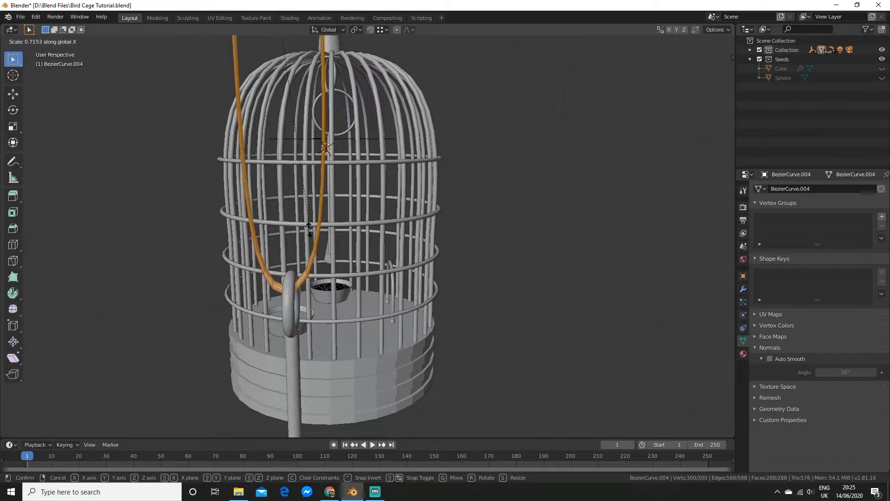
left_click(275, 217)
Move the narrowed cord along X to centre it on the key's ring, leave Edit Mode and deselect it.
scroll(350, 250, "up", 1)
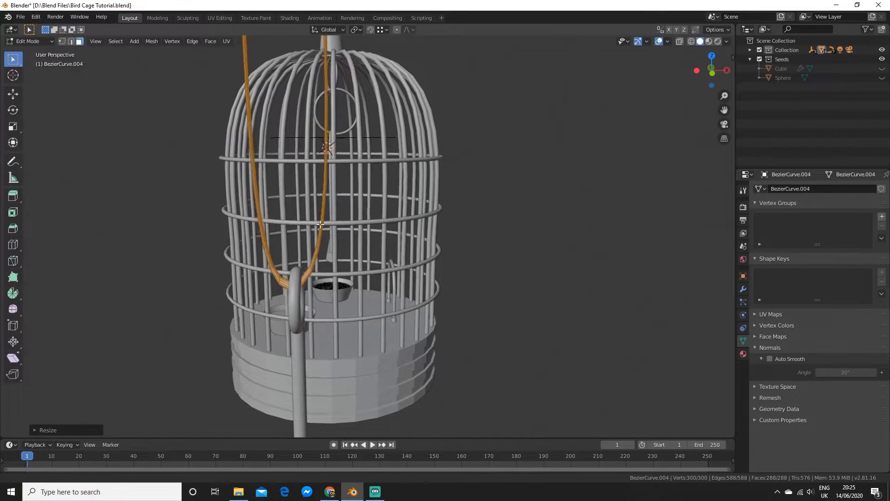
key("g")
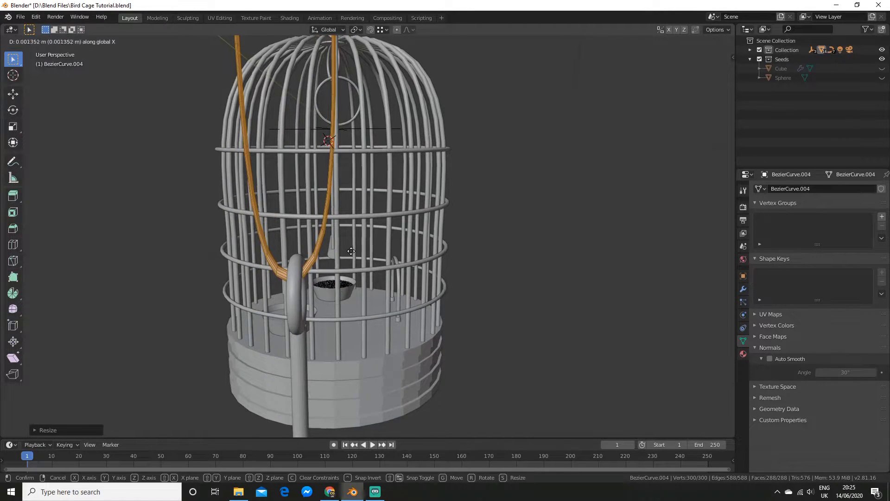
left_click(355, 252)
middle_click_drag(360, 273, 274, 251)
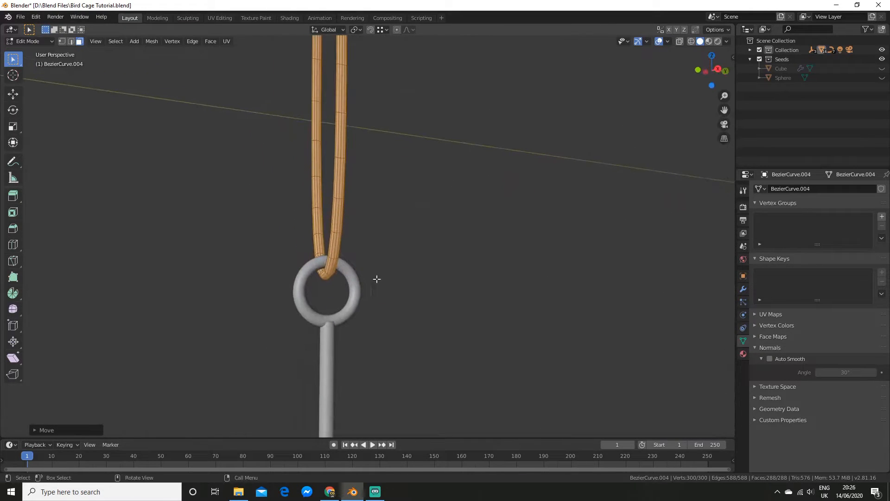
key("Tab")
scroll(448, 278, "down", 6)
left_click(452, 271)
Select the open upper ends of the key's cord in Edit Mode and move them upward to lengthen it, and deselect the cord.
scroll(452, 271, "down", 3)
middle_click_drag(453, 271, 278, 308)
scroll(363, 277, "down", 3)
middle_click_drag(363, 277, 381, 411, "shift")
scroll(321, 265, "up", 5)
middle_click_drag(321, 266, 366, 325, "shift")
scroll(317, 307, "down", 5)
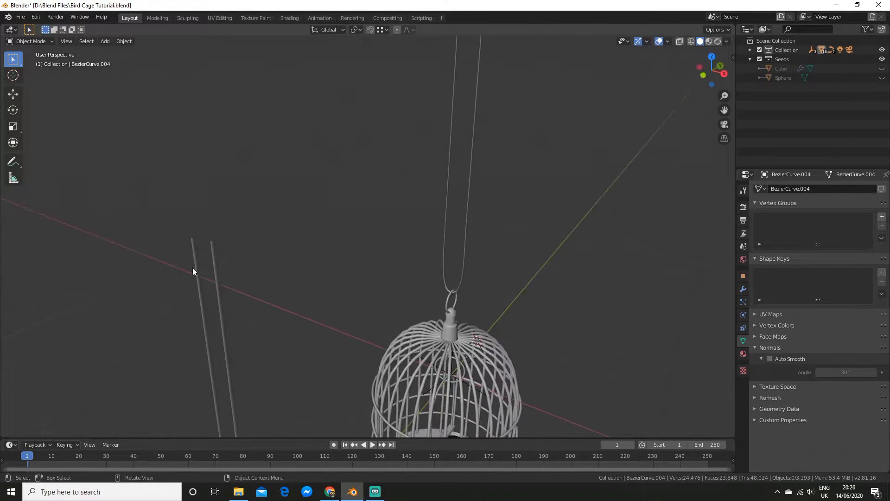
left_click(215, 273)
key("Tab")
middle_click_drag(293, 280, 218, 165)
left_click_drag(218, 165, 317, 243)
middle_click_drag(332, 254, 367, 317)
key("g")
left_click(373, 202)
key("Tab")
middle_click_drag(372, 203, 530, 271)
left_click(507, 207)
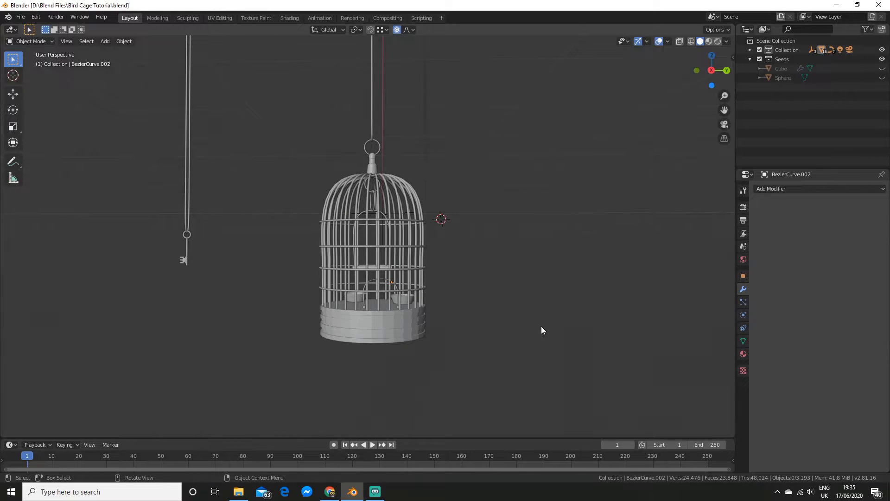
Add a cube mesh to the scene.
middle_click_drag(526, 304, 360, 264)
key("shift+a")
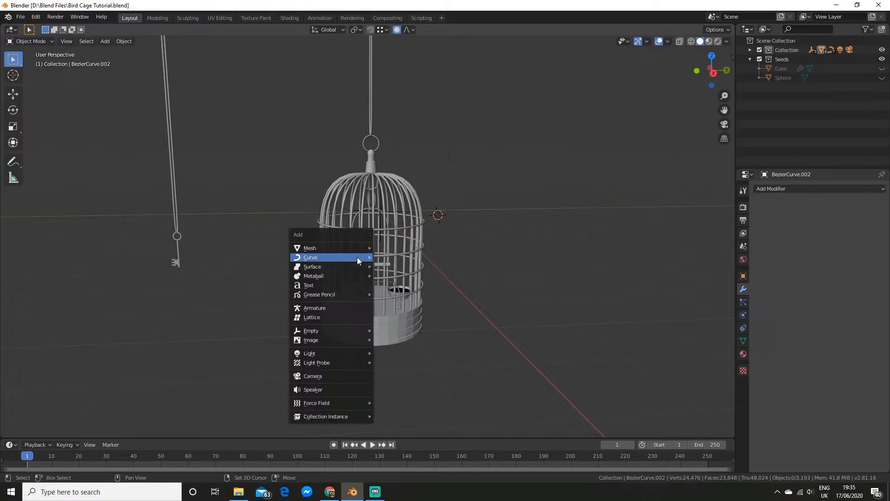
mouse_move(344, 247)
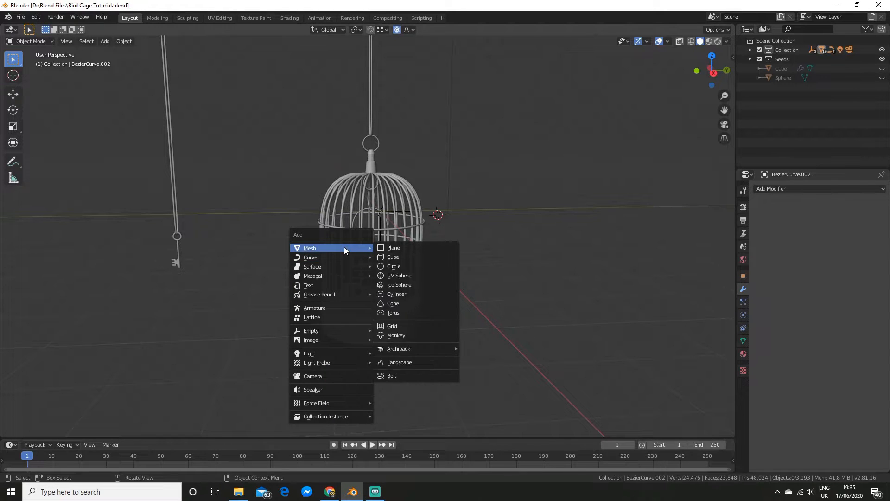
left_click(404, 256)
Scale the new cube down to about 0.3 in Edit Mode.
scroll(528, 279, "down", 5)
mouse_move(528, 279)
middle_mouse_down()
mouse_move(527, 316)
mouse_move(513, 272)
middle_mouse_up()
scroll(519, 324, "up", 4)
key("Tab")
scroll(530, 322, "up", 4)
key("s")
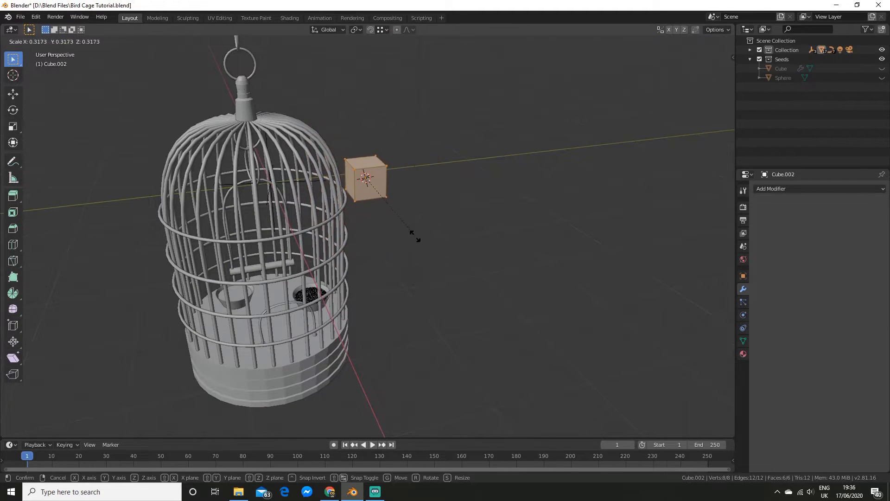
left_click(408, 235)
Move the cube along X to just outside the cage bars and along Y level with the cage.
middle_click_drag(402, 235, 446, 235)
key("g")
key("y")
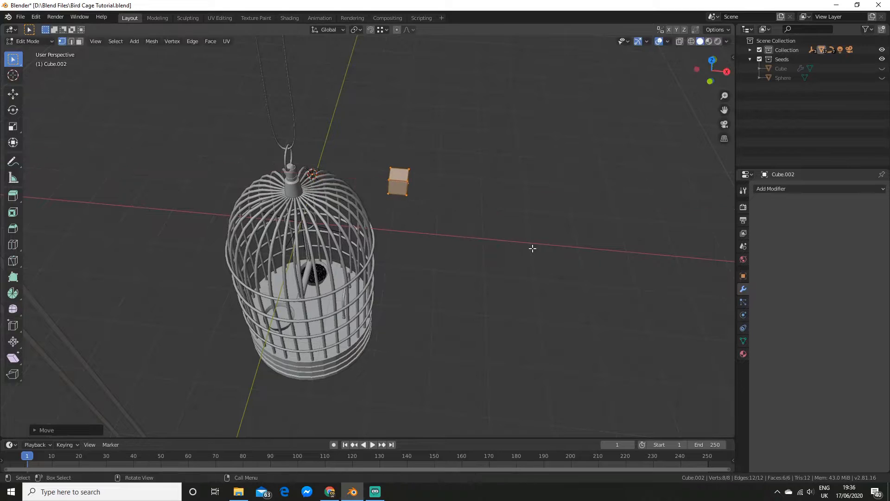
left_click(532, 249)
middle_click_drag(532, 248, 467, 197)
key("g")
key("y")
left_click(406, 279)
Lower the cube along Z beside the cage and check its position in the top view.
middle_click_drag(407, 279, 435, 219)
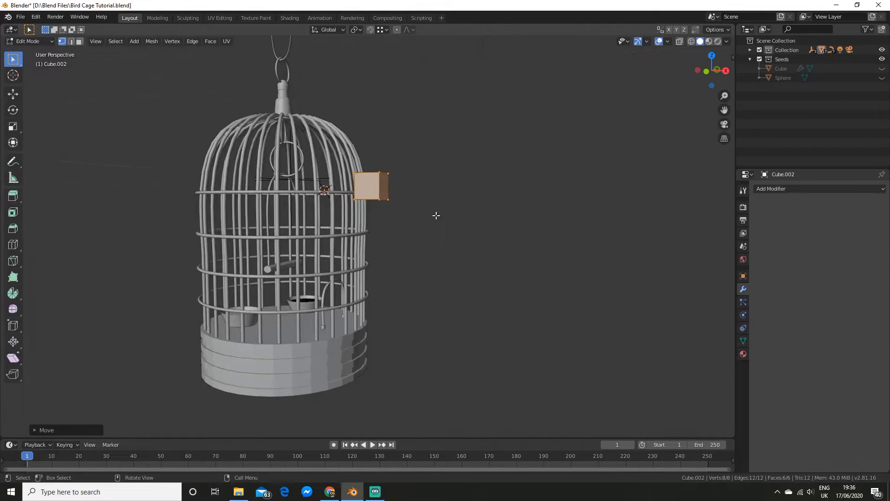
key("g")
key("z")
left_click(437, 272)
middle_click_drag(437, 272, 355, 269)
key("KP_7")
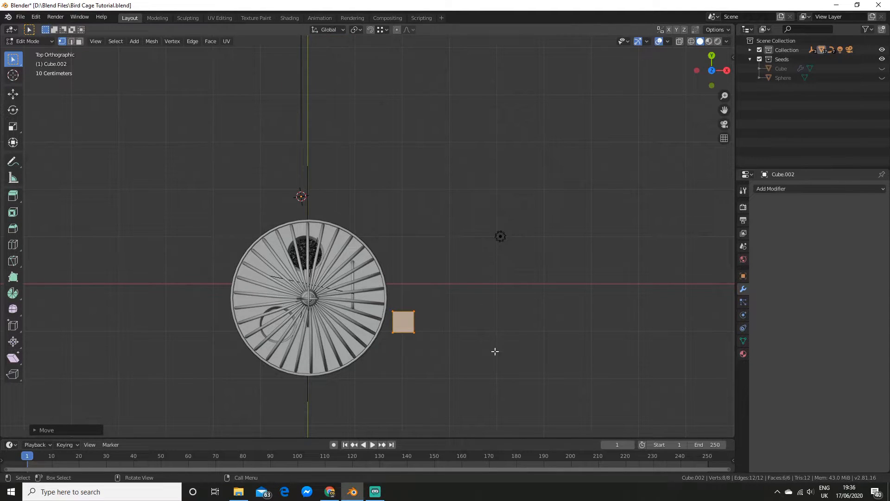
Reposition the cube beside the bars in the top view and move its outer face inward along X by about 0.22 m.
key("g")
left_click(479, 334)
middle_click_drag(479, 334, 460, 277)
middle_click_drag(494, 299, 506, 291)
left_click_drag(406, 230, 447, 322)
key("g")
key("x")
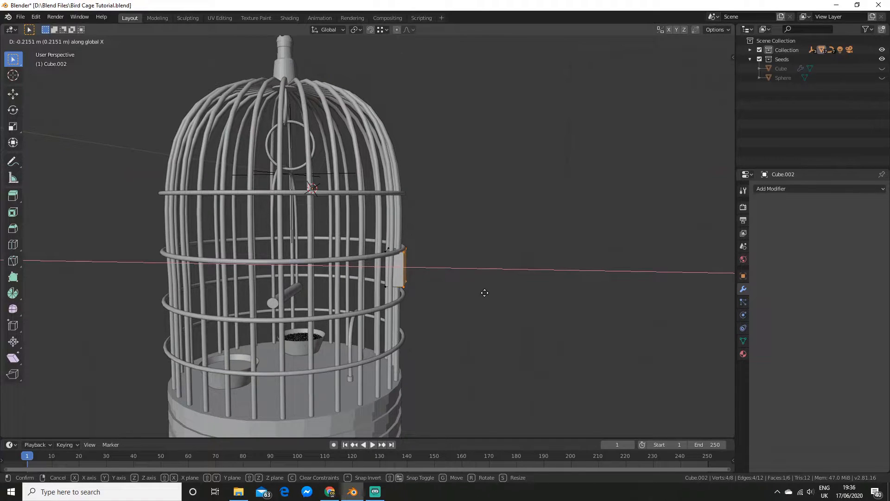
left_click(482, 289)
Move the whole thinned block along X so it sits against the outside of the cage bars.
middle_click_drag(447, 286, 472, 312)
scroll(364, 295, "up", 3)
key("e")
key("x")
left_click(434, 302)
Add three evenly spaced vertical loop cuts across the front of the block in the right view.
middle_click_drag(435, 302, 392, 249)
scroll(387, 270, "up", 1)
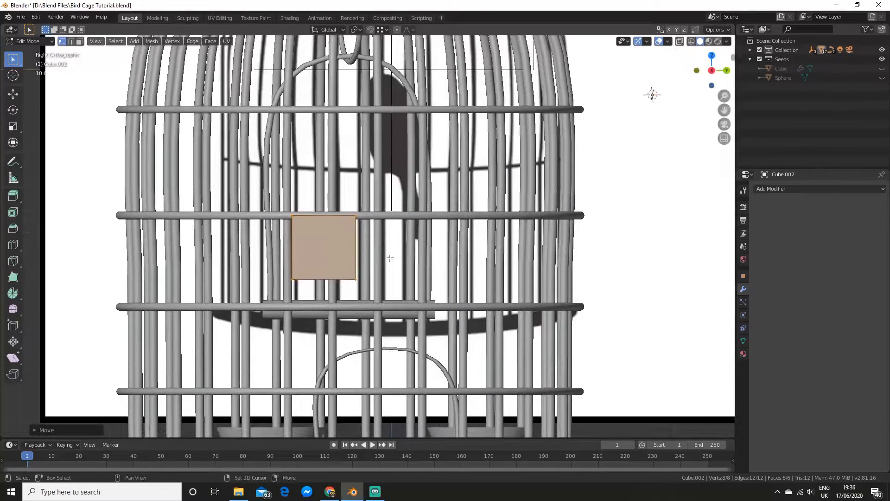
scroll(392, 250, "up", 4)
key("ctrl+r")
scroll(300, 196, "up", 2)
left_click(300, 196)
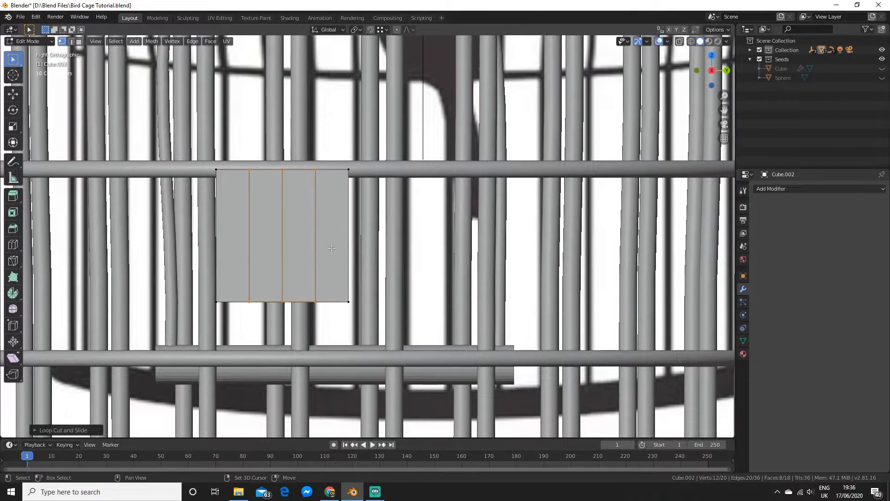
Lower the bottom vertices of the two outer loop cuts along Z to slope the block's lower corners.
key("shift+z")
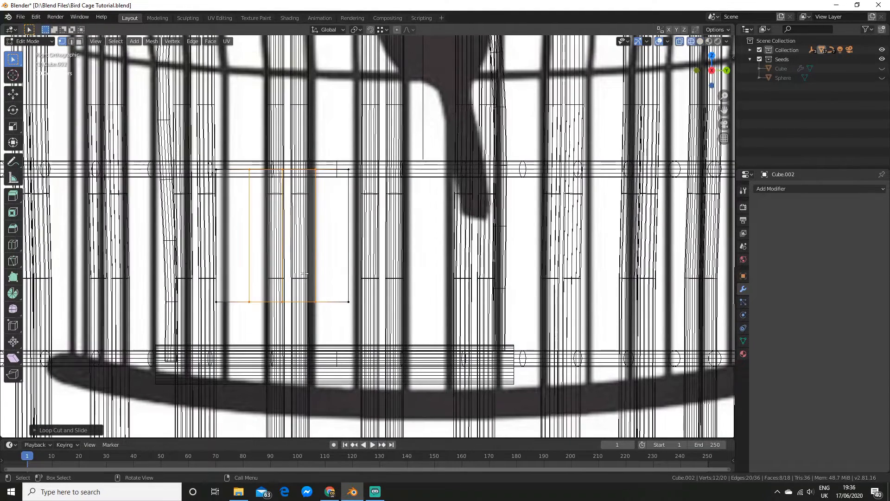
left_click_drag(306, 279, 330, 345)
left_click_drag(241, 284, 259, 321, "shift")
middle_click_drag(389, 287, 393, 261, "shift")
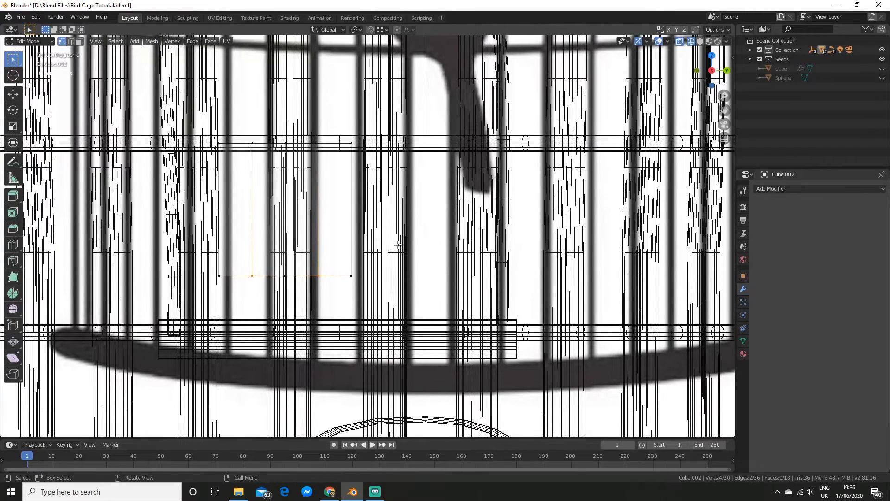
key("g")
key("z")
left_click(395, 261)
Lower the bottom vertices of the centre loop cut along Z to give the plate a shallow point.
left_click_drag(274, 255, 290, 304)
key("g")
key("z")
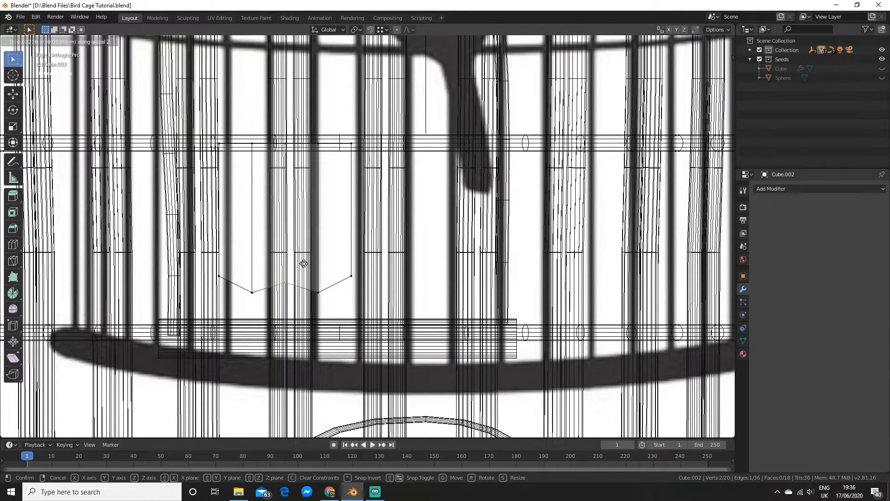
left_click(307, 280)
key("Tab")
mouse_move(307, 280)
middle_mouse_down()
mouse_move(322, 268)
mouse_move(343, 276)
mouse_move(309, 269)
mouse_move(365, 274)
mouse_move(319, 244)
middle_mouse_up()
key("shift+z")
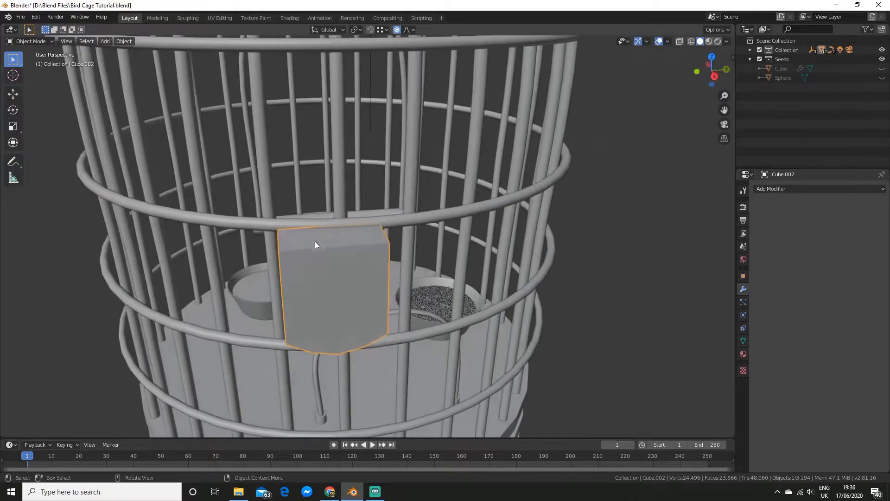
Bevel the plate's four outer corner edges by about 0.1 m with 3 segments.
key("Tab")
middle_click_drag(390, 262, 413, 262)
key("2")
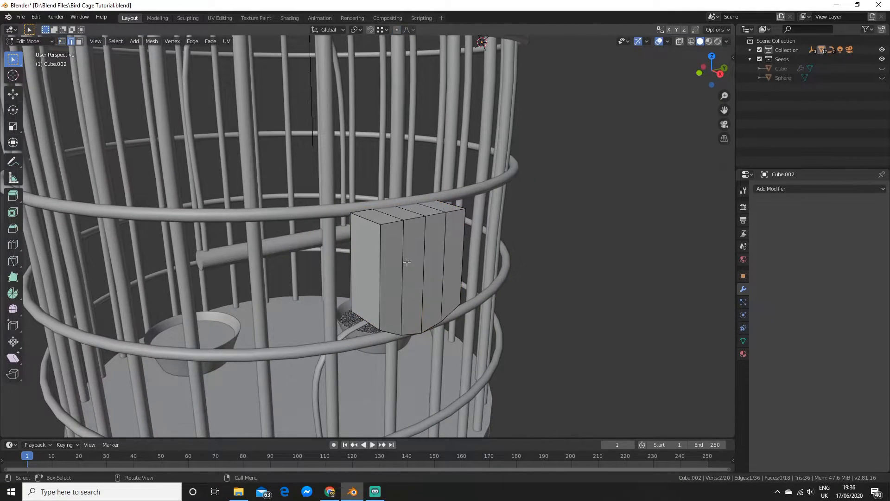
middle_click_drag(371, 217, 383, 179)
middle_click_drag(434, 197, 261, 229)
middle_click_drag(273, 155, 363, 191)
key("KP_3")
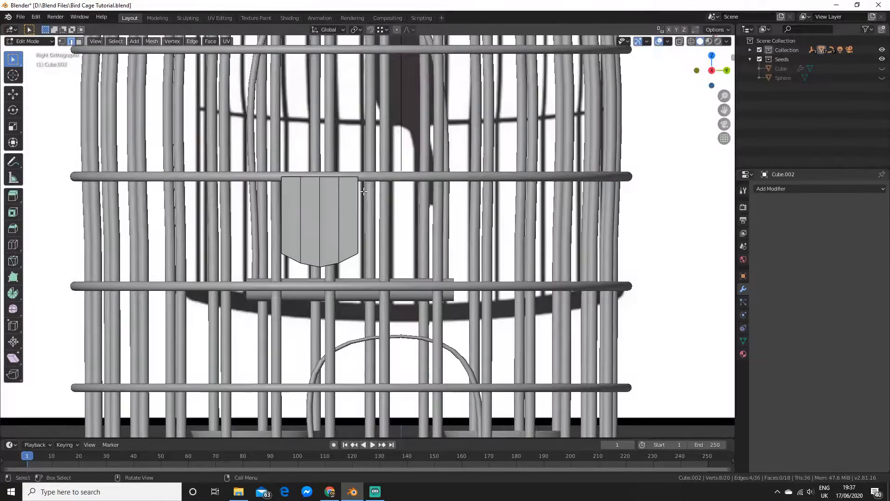
scroll(363, 191, "up", 2)
key("ctrl+b")
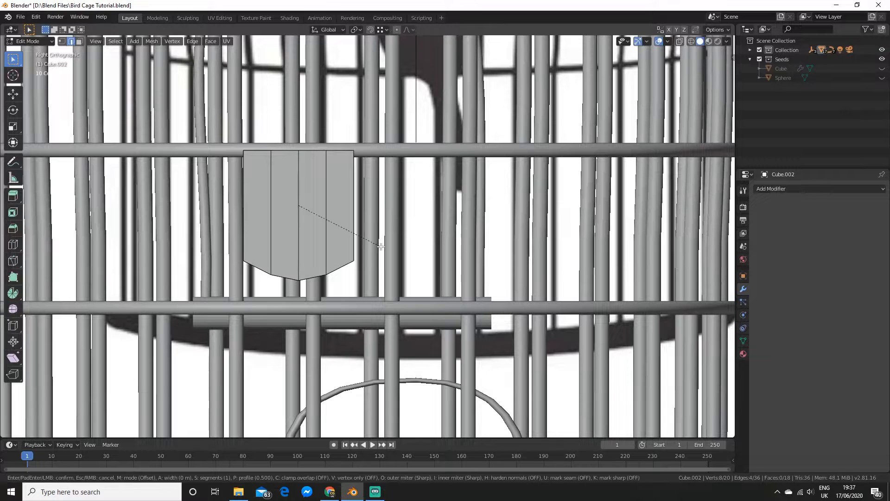
scroll(398, 249, "up", 2)
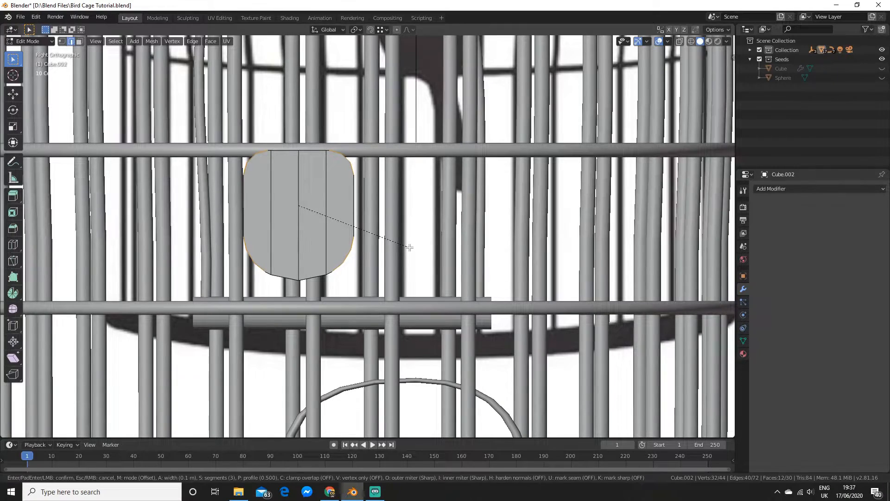
left_click(408, 248)
middle_click_drag(407, 248, 539, 290)
middle_click_drag(523, 203, 510, 249)
key("Tab")
scroll(511, 294, "down", 3)
Thin the plate by moving its front face vertices inward along X by about 0.08 m.
middle_click_drag(511, 293, 452, 289)
key("Tab")
key("1")
key("alt+z")
left_click_drag(379, 195, 502, 387)
key("alt+z")
key("g")
key("x")
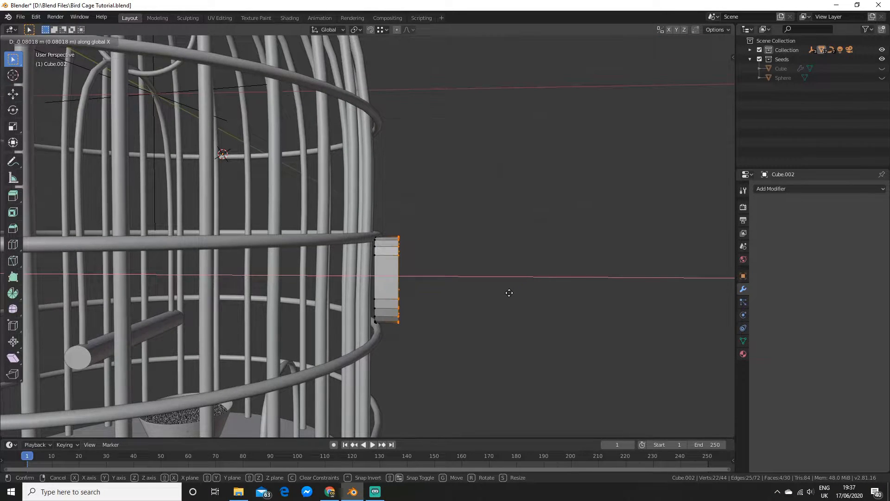
left_click(508, 292)
Inset the plate's four front faces together by about 0.02 m to form a rim.
middle_click_drag(509, 292, 362, 293)
scroll(441, 281, "up", 3)
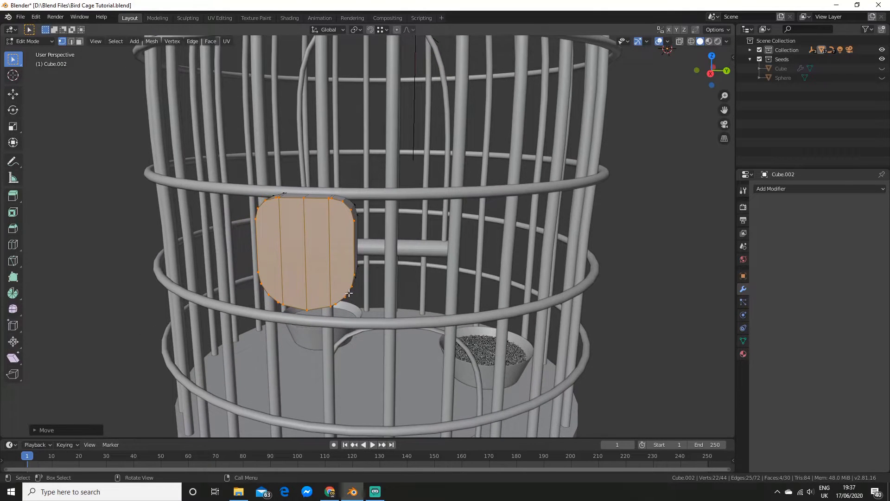
key("3")
left_click(337, 242)
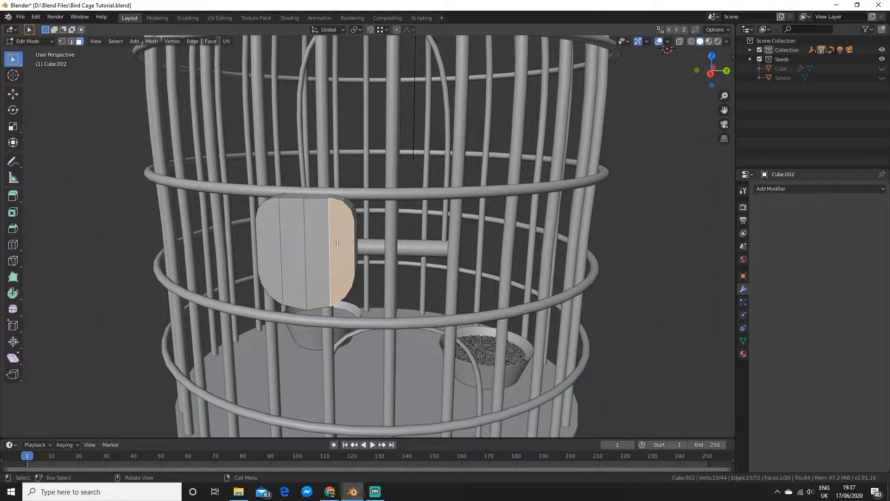
left_click(275, 245, "ctrl")
middle_click_drag(299, 246, 259, 243)
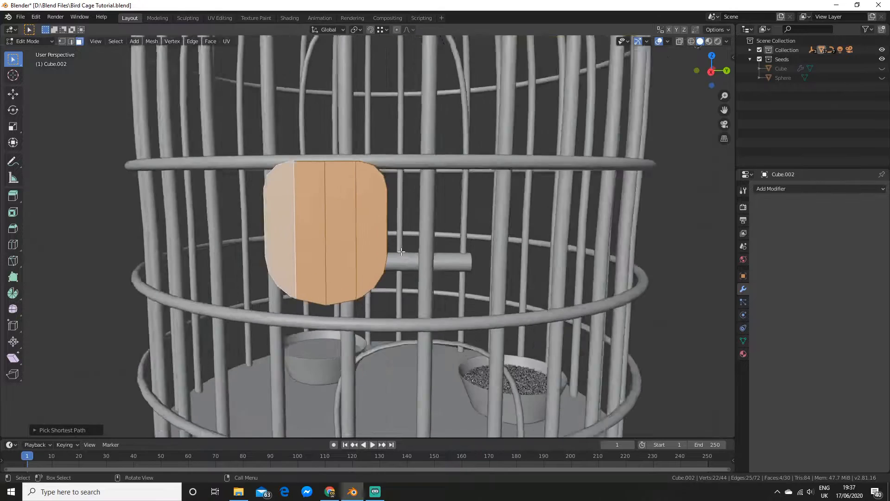
scroll(250, 240, "up", 3)
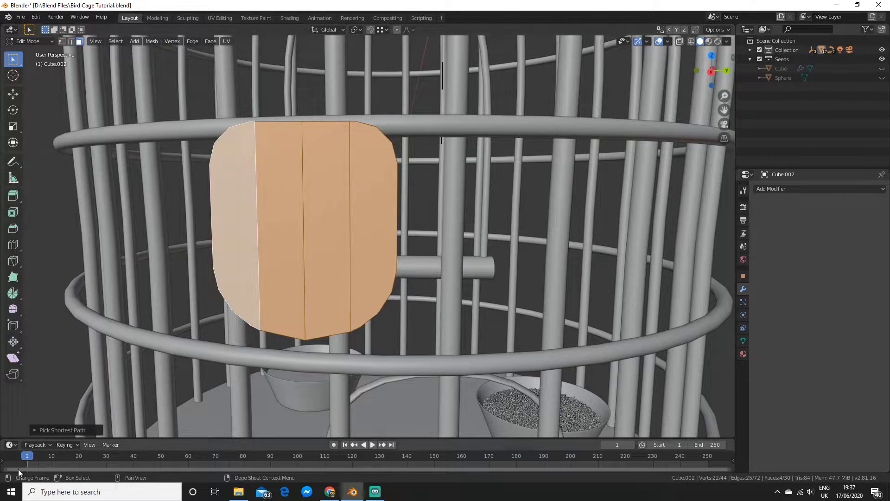
scroll(354, 277, "down", 3)
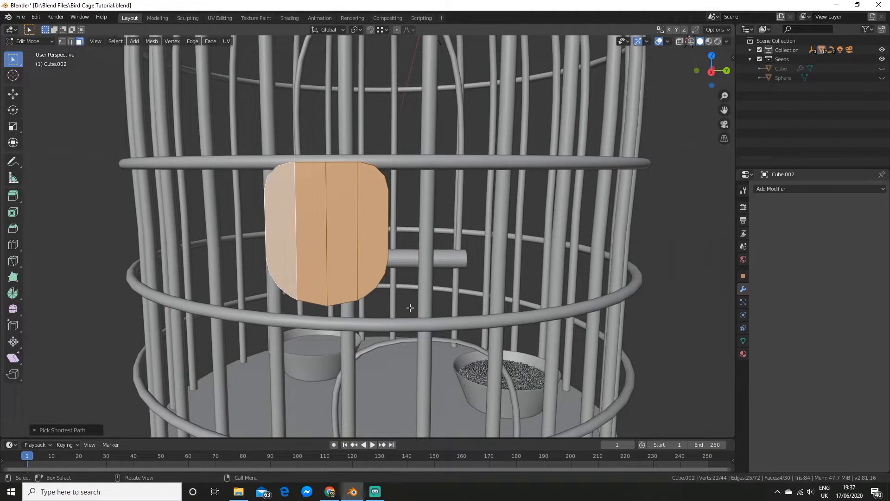
key("i")
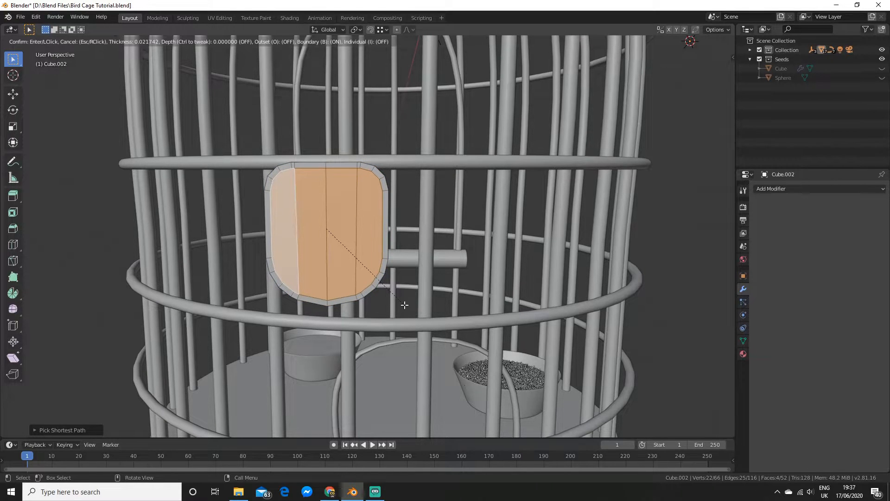
left_click(405, 305)
Extrude the inset front faces inward by about 0.02 m and check the recess from the front.
middle_click_drag(405, 304, 481, 308)
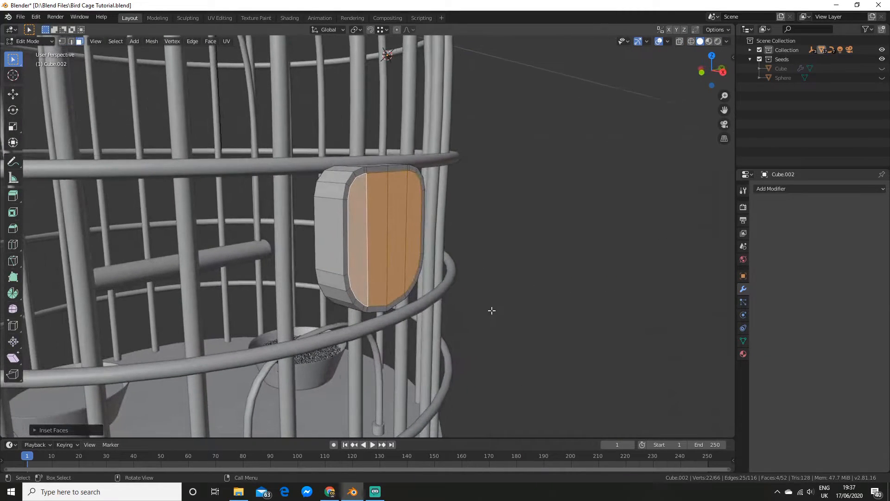
key("e")
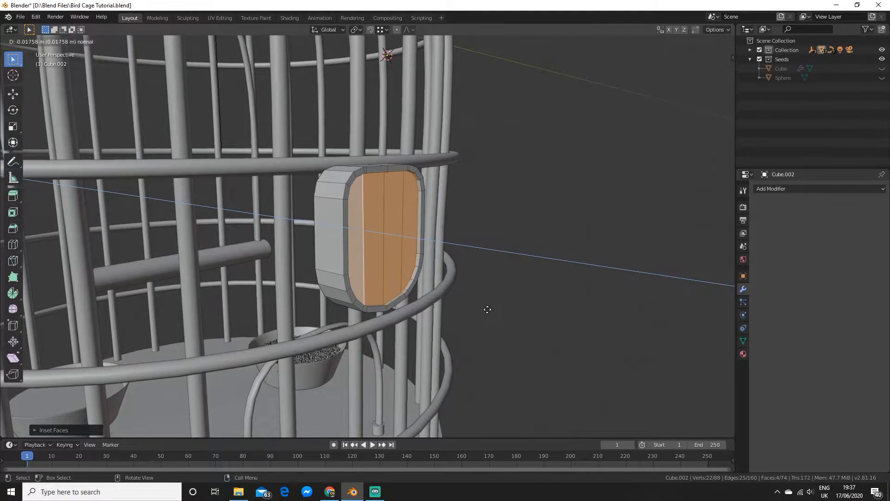
left_click(487, 308)
key("Tab")
middle_click_drag(486, 307, 434, 299)
scroll(434, 296, "down", 3)
scroll(434, 305, "up", 4)
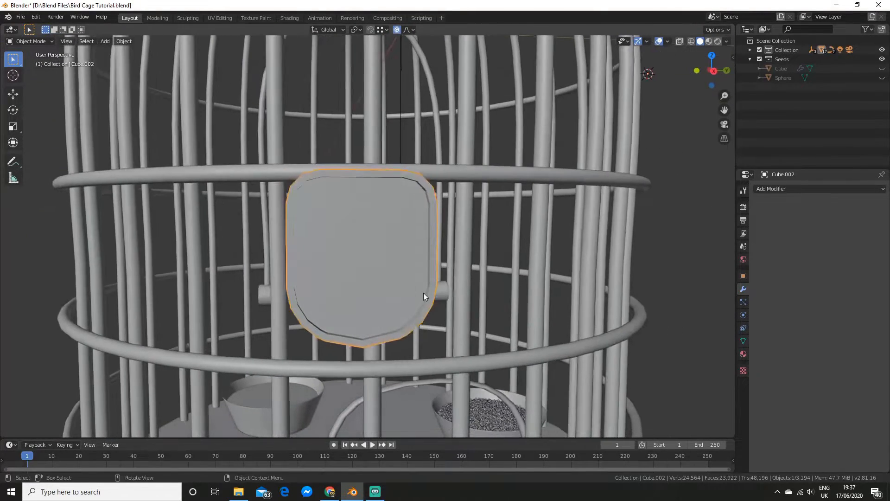
scroll(368, 280, "down", 4)
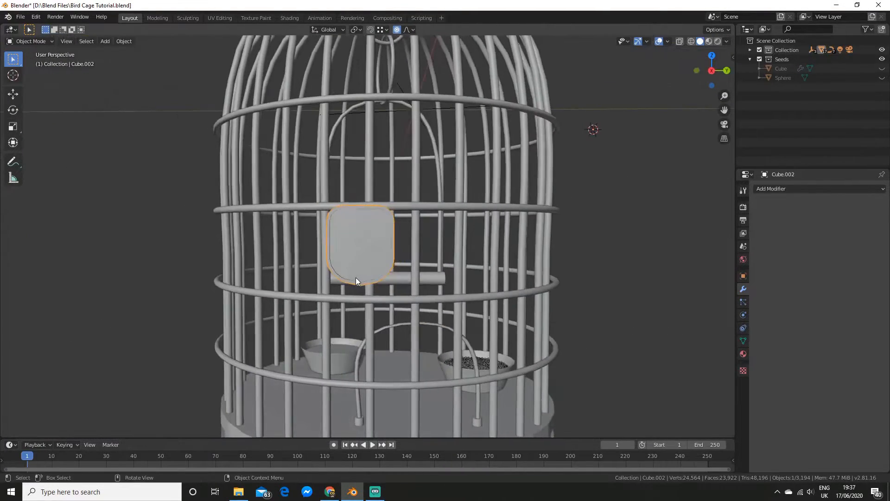
scroll(355, 277, "up", 4)
middle_click_drag(355, 277, 236, 269)
Add a circle to the plate's mesh in Edit Mode, working in the right view.
key("Tab")
scroll(218, 285, "down", 5)
key("1")
left_click(214, 256)
scroll(214, 255, "up", 6)
scroll(236, 269, "down", 4)
scroll(237, 269, "down", 5)
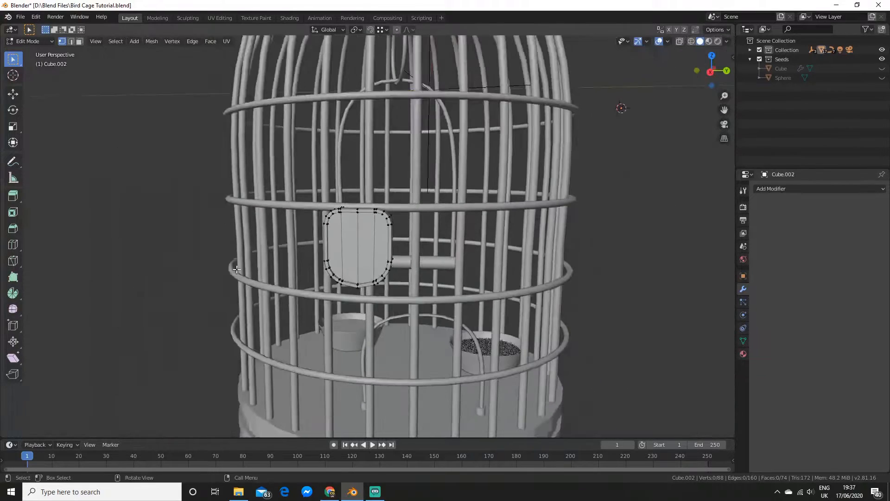
key("KP_3")
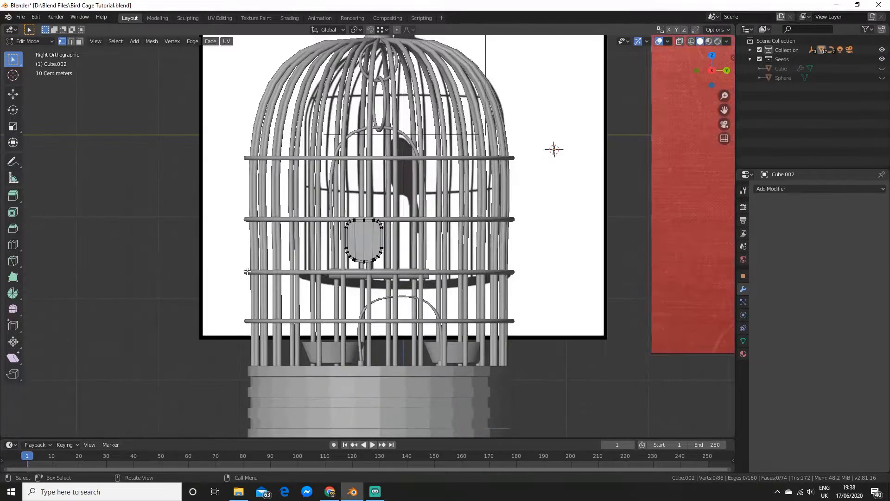
scroll(326, 254, "up", 5)
key("shift+a")
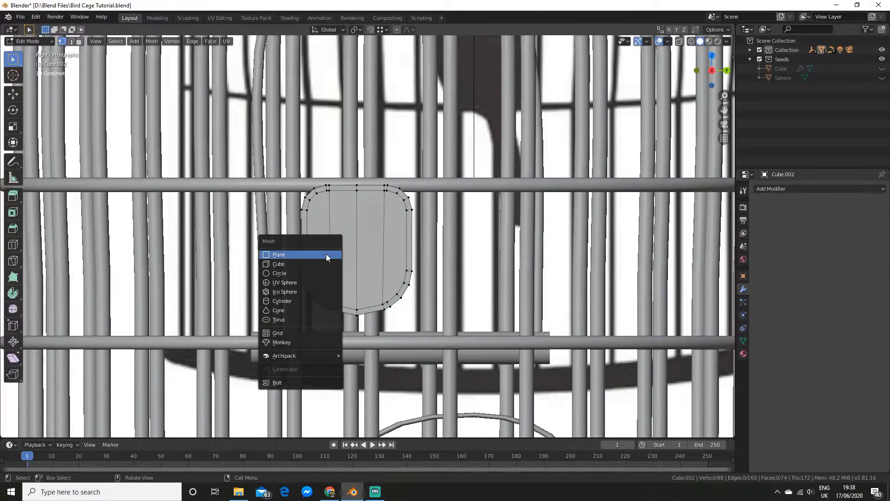
left_click(310, 273)
Rotate the new circle 90° about Y and scale it down to less than the plate's width.
scroll(330, 275, "down", 5)
scroll(330, 275, "down", 5)
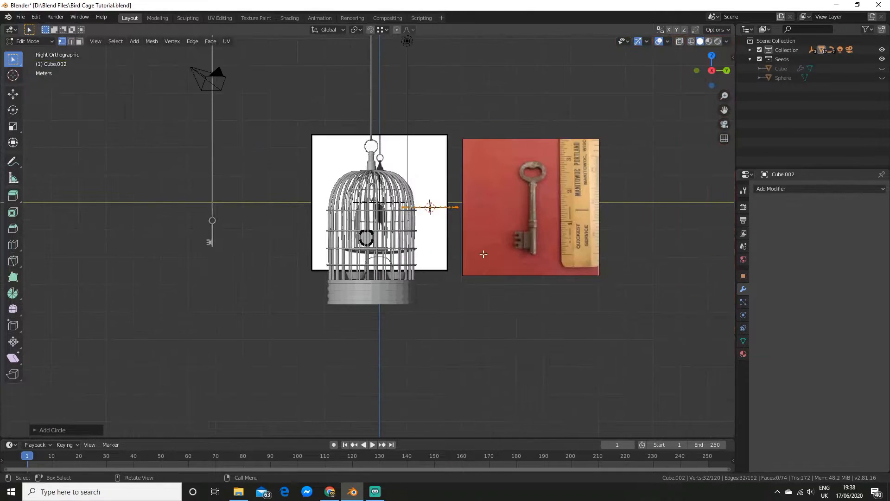
type("ry90")
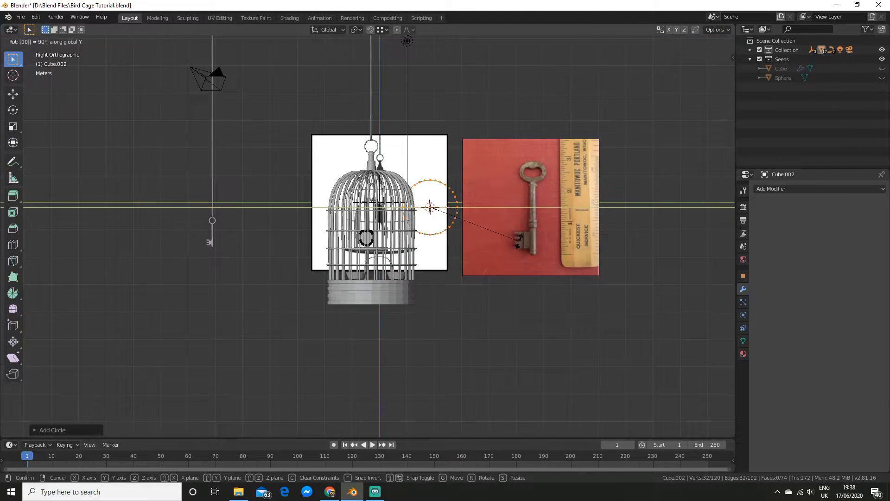
key("Return")
scroll(540, 279, "up", 2)
scroll(540, 279, "up", 2)
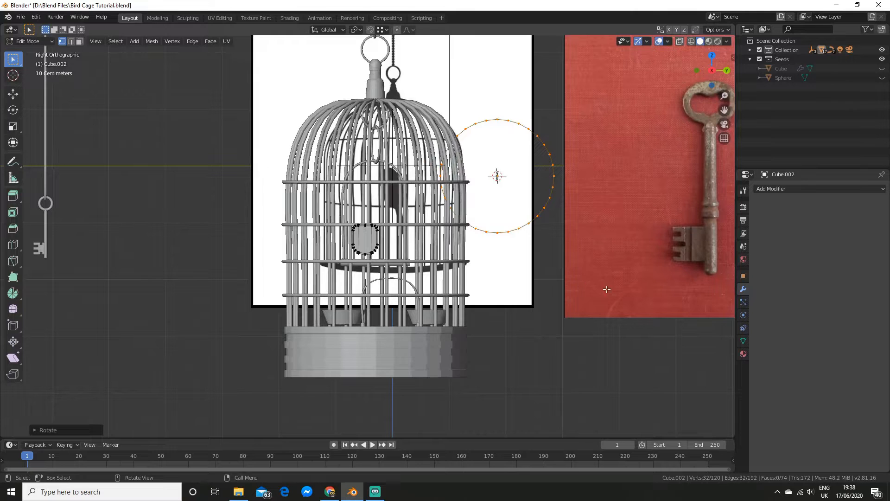
key("s")
left_click(520, 193)
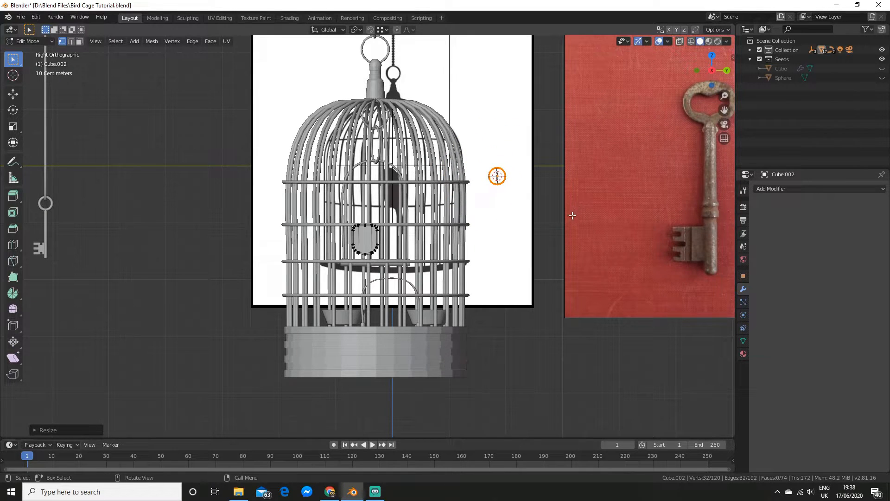
Move the circle over the upper part of the plate and along X to the plate's front.
key("g")
left_click(434, 275)
middle_click_drag(456, 258, 398, 285)
key("g")
key("x")
left_click(365, 281)
key("KP_3")
key("KP_Decimal")
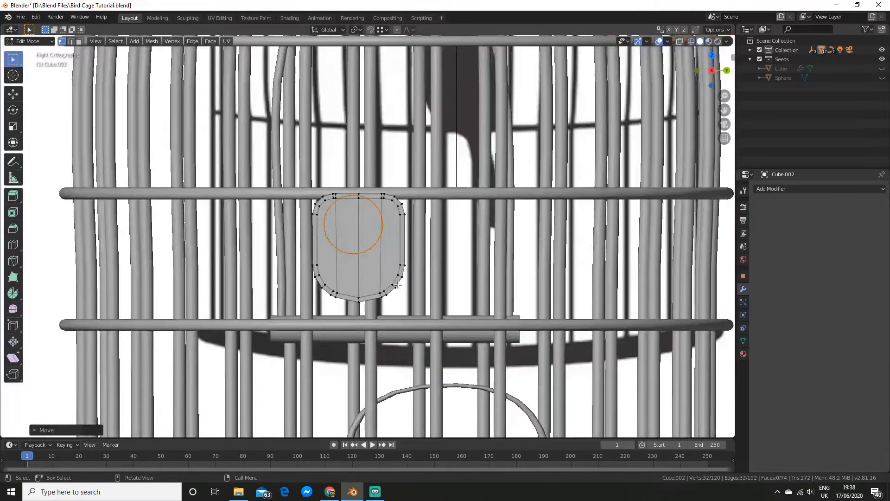
Delete the vertices of the circle's lower arc to leave an open keyhole top.
scroll(415, 277, "up", 4)
scroll(416, 278, "down", 2)
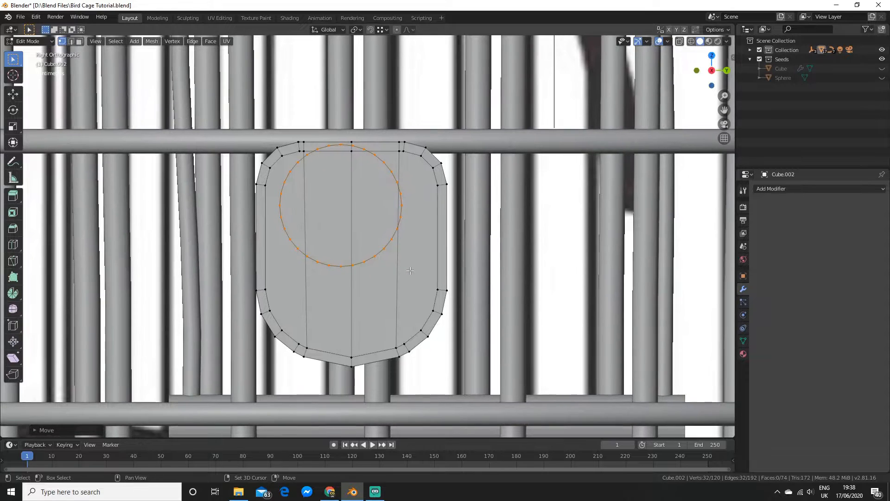
left_click_drag(290, 245, 432, 295)
key("x")
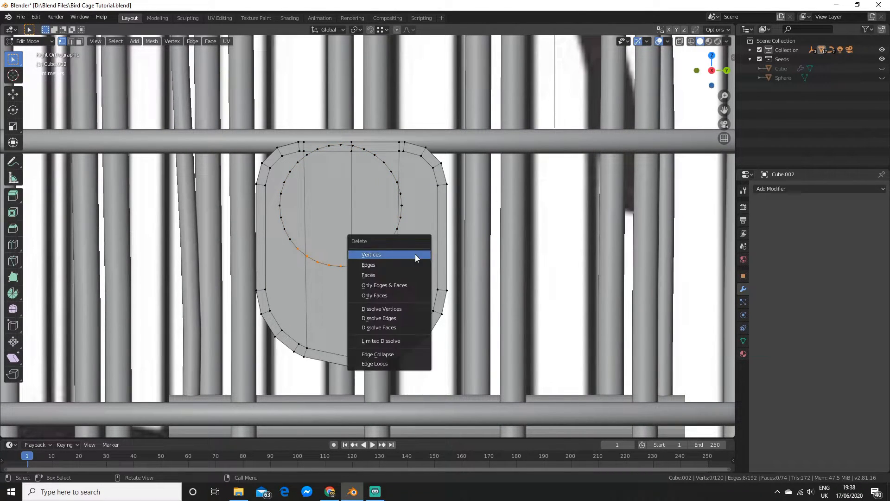
left_click(415, 254)
Extrude the open arc's right end vertex down and slightly outward past the plate's lower edge.
left_click(391, 239)
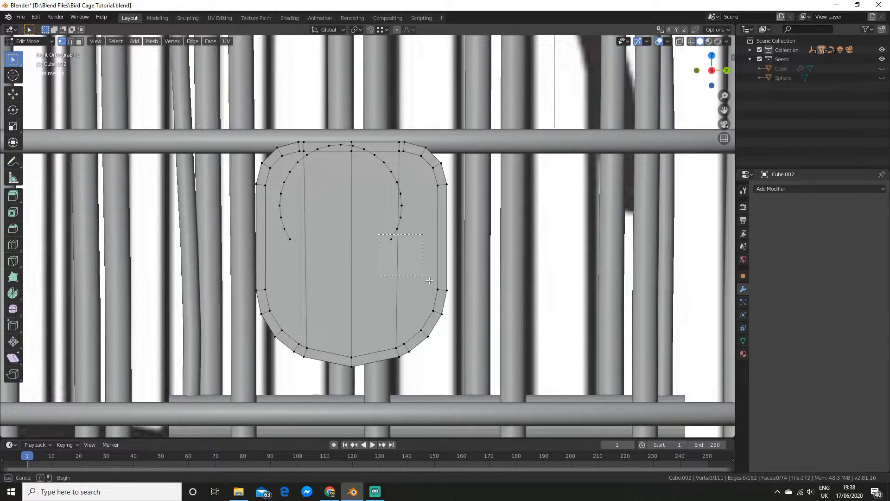
scroll(434, 243, "down", 2)
key("e")
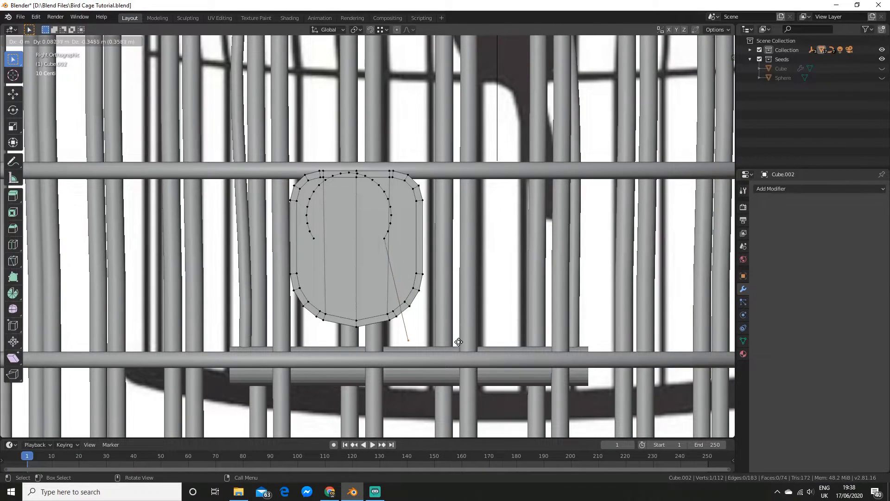
left_click(462, 348)
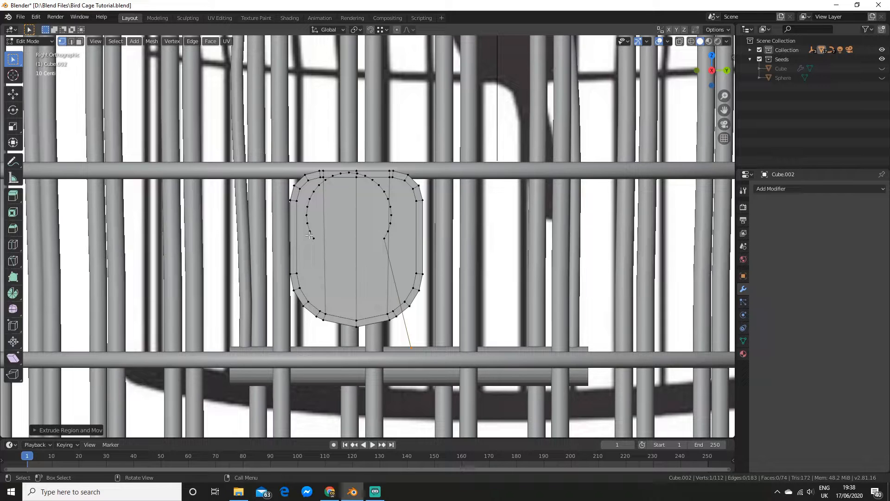
Extrude the arc's left end vertex down past the plate's lower edge and join the two lower vertices with an edge.
key("e")
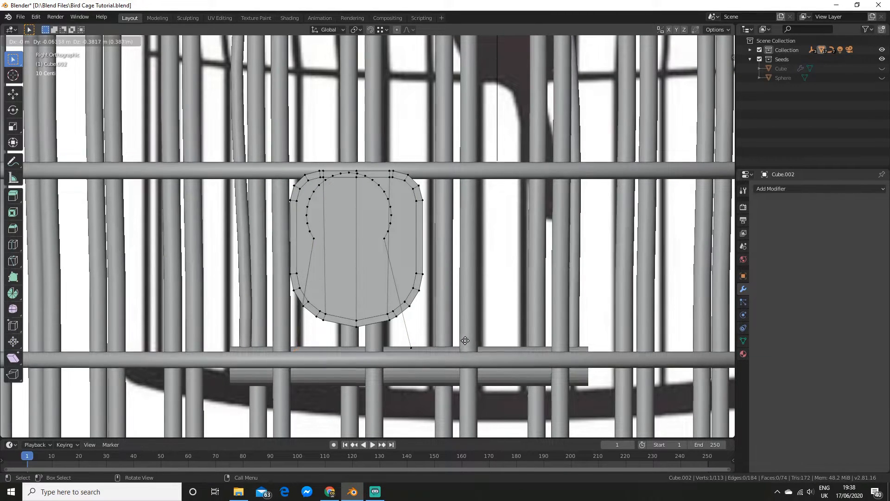
left_click(461, 345)
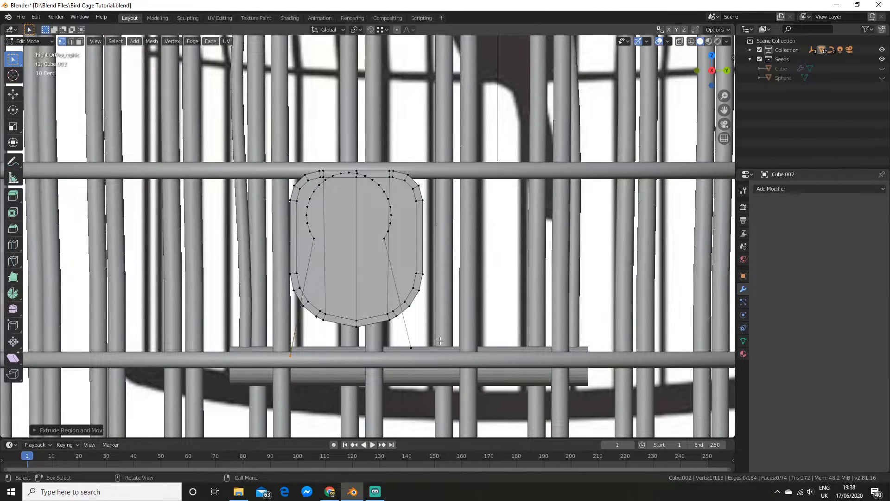
left_click(411, 347)
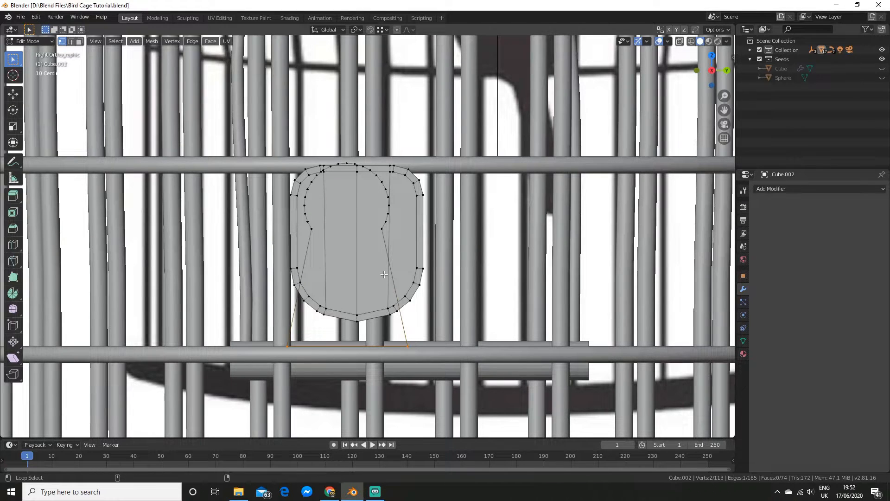
Scale the whole closed keyhole outline down to about 0.27 of its size.
left_click(381, 231, "alt")
scroll(471, 302, "down", 3)
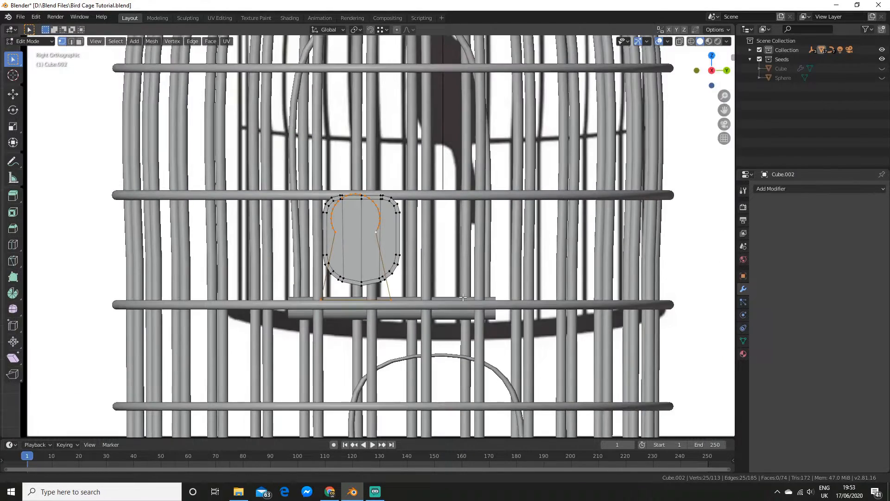
scroll(472, 302, "up", 2)
key("s")
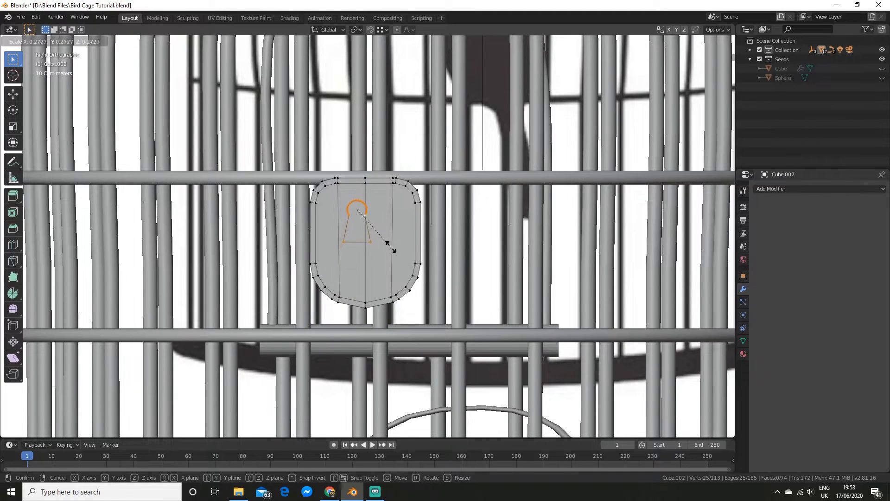
left_click(397, 244)
scroll(400, 246, "up", 2)
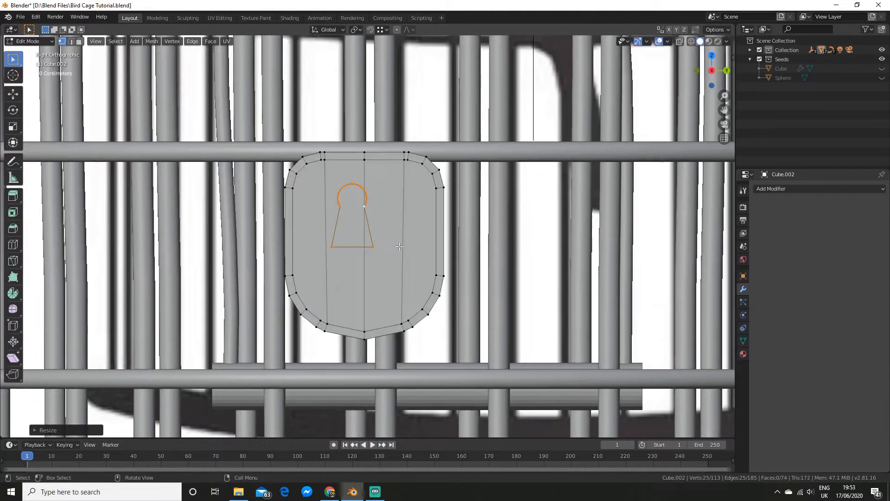
Move the keyhole outline onto the vertical centre line of the plate, slightly above its middle.
key("g")
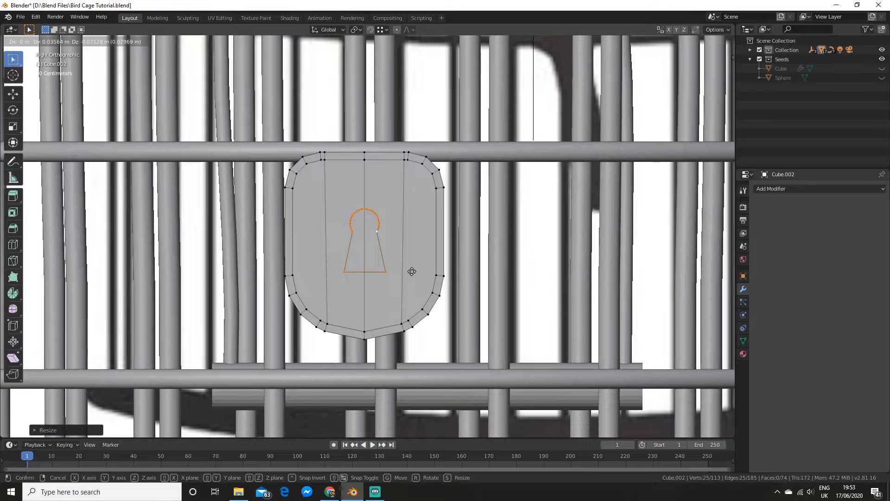
left_click(412, 271)
scroll(420, 264, "up", 2)
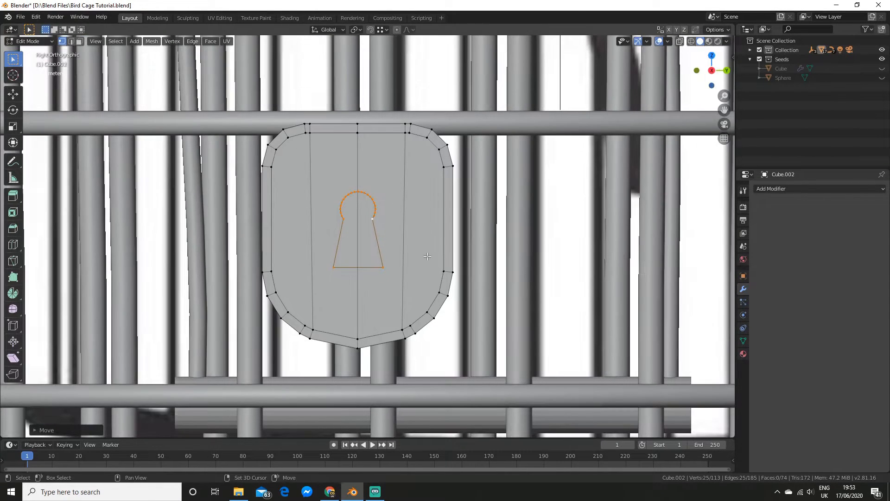
middle_click_drag(427, 256, 427, 272, "shift")
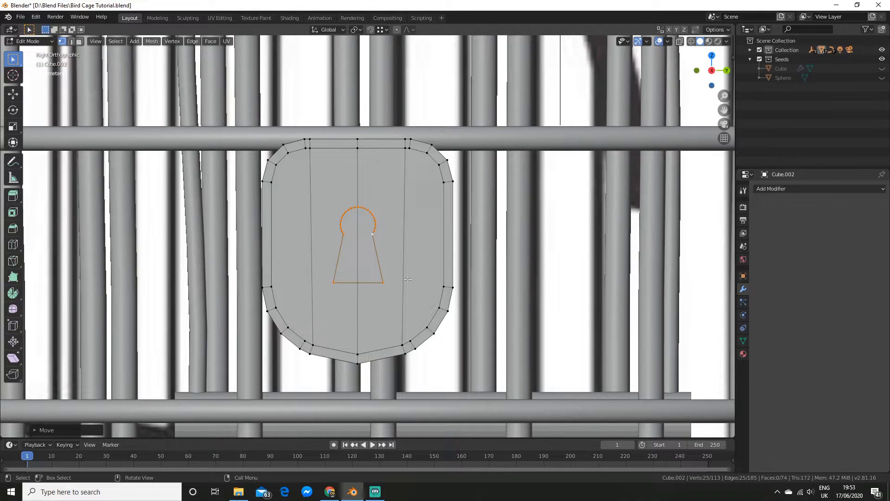
Separate the selected keyhole outline into its own object and return to Object Mode.
key("p")
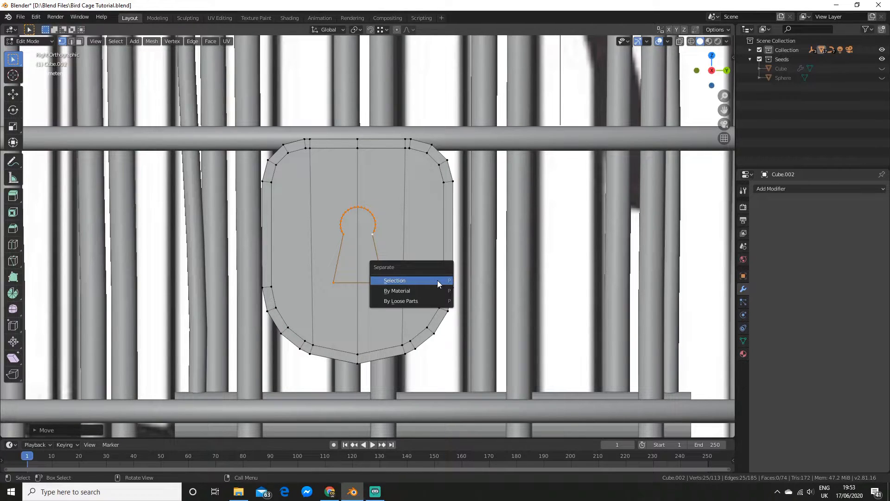
left_click(437, 281)
scroll(437, 280, "up", 4)
scroll(408, 271, "down", 6)
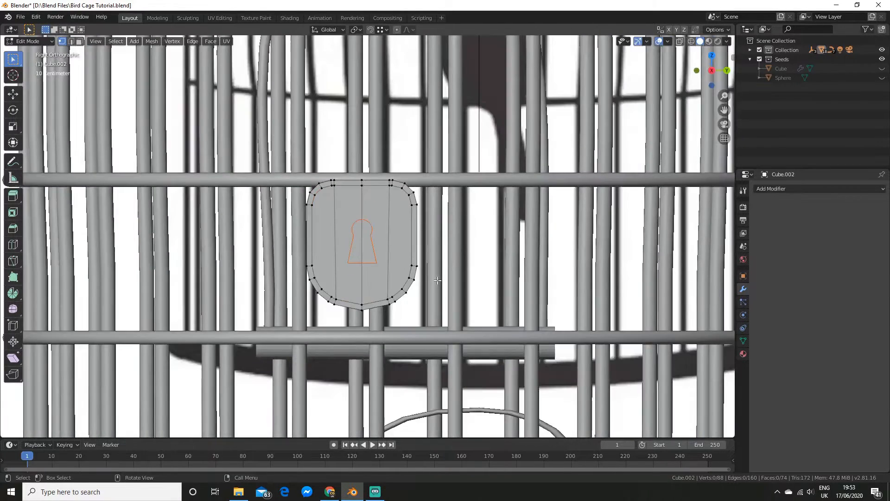
scroll(378, 262, "up", 5)
scroll(319, 243, "down", 3)
key("Tab")
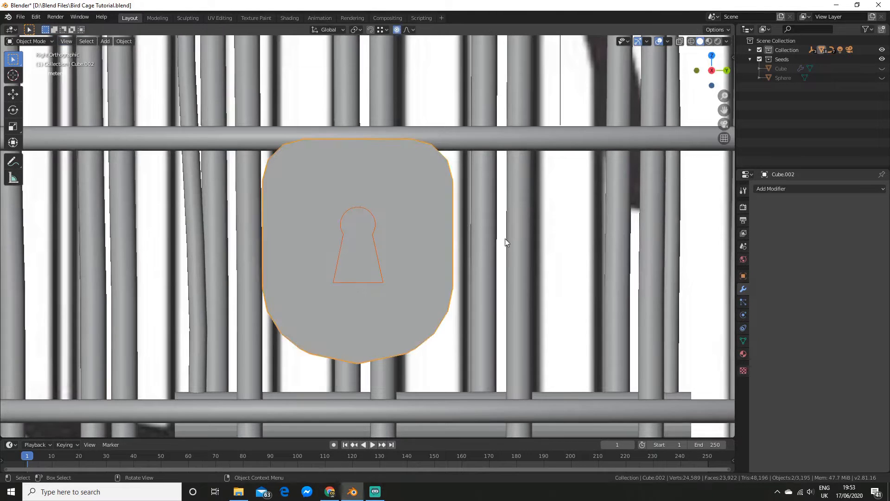
Cut the keyhole outline into the lock plate's mesh with Knife Project from the right orthographic view.
left_click(505, 239)
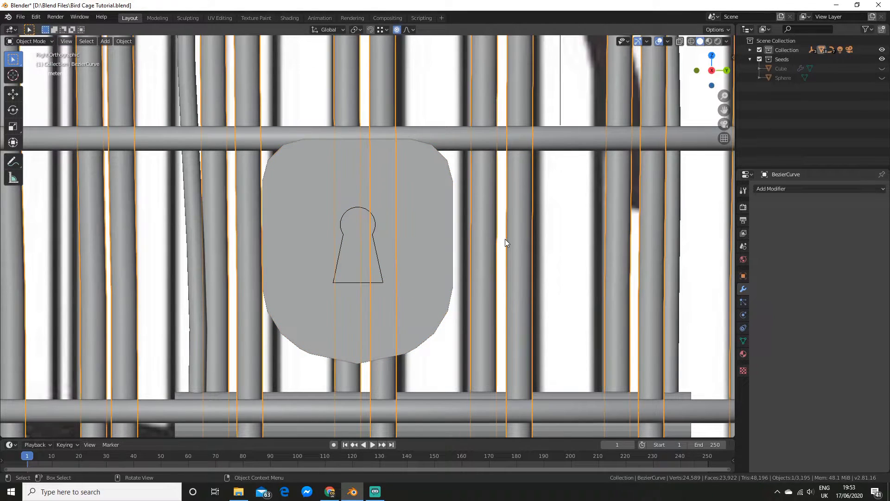
left_click(549, 219)
left_click(376, 251)
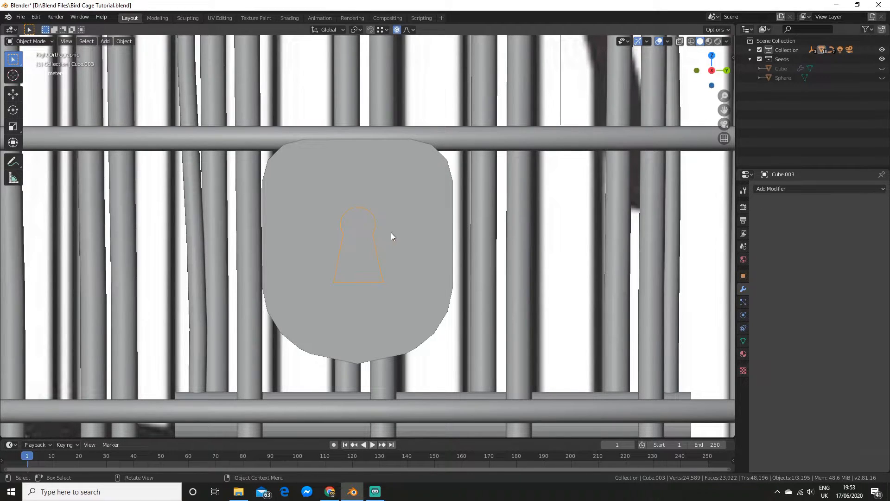
left_click(412, 230, "shift")
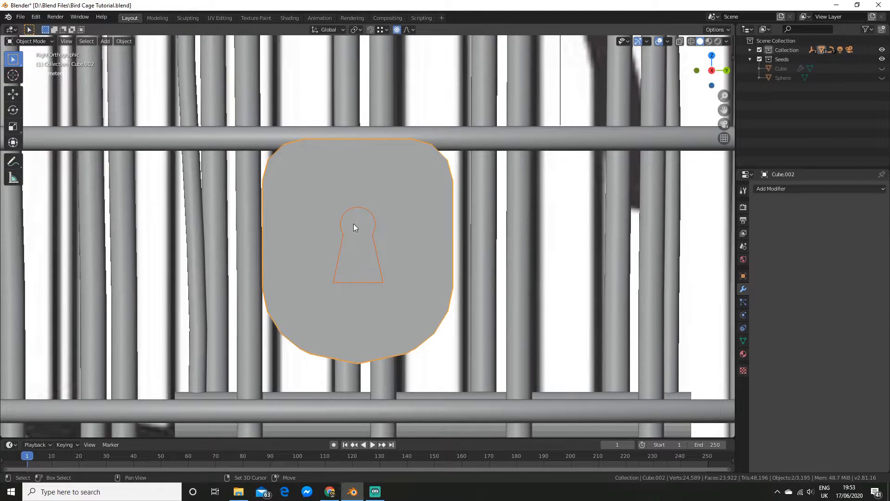
key("Tab")
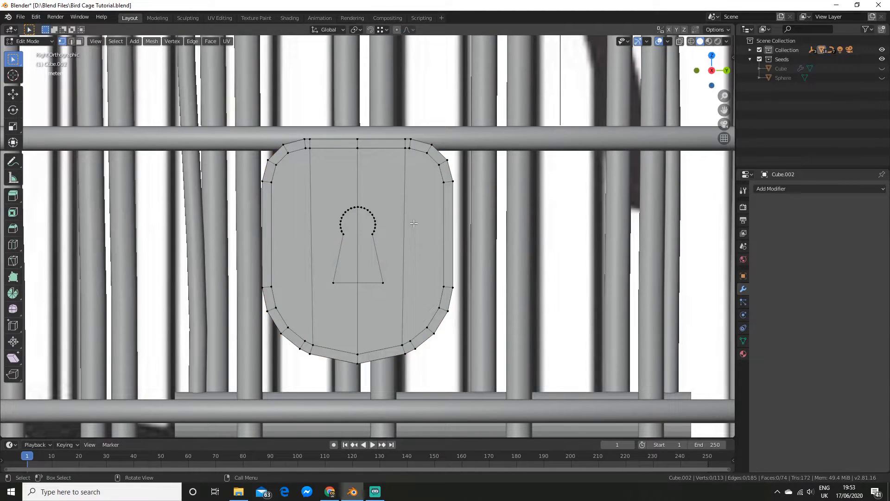
left_click(154, 42)
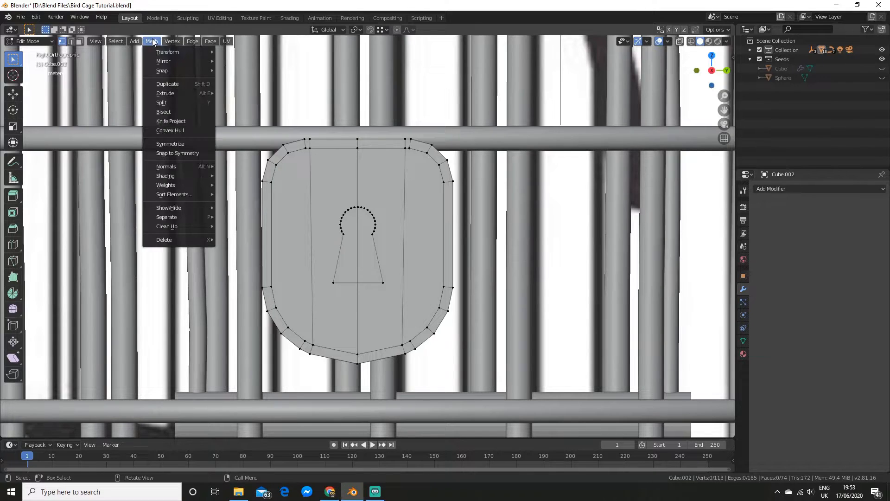
left_click(172, 121)
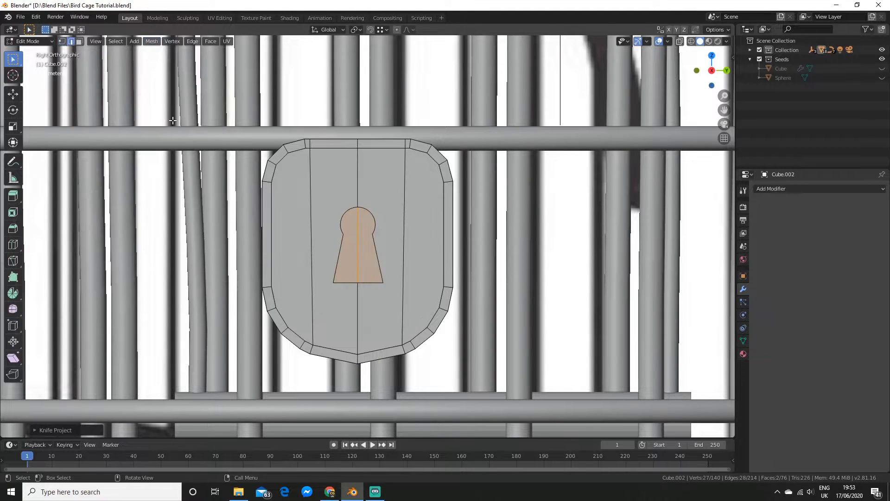
Extrude the keyhole faces about 0.014 m inward into the lock plate.
middle_click_drag(342, 190, 390, 193)
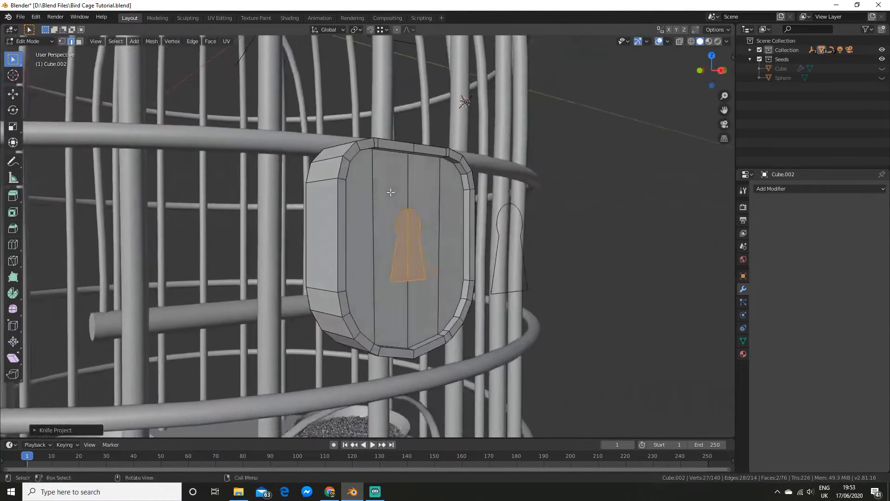
scroll(391, 193, "up", 5)
scroll(436, 209, "down", 8)
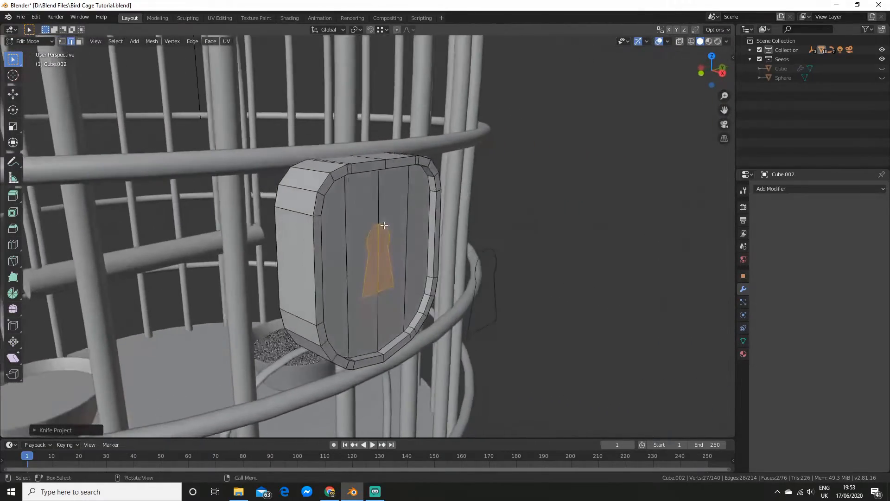
scroll(384, 225, "down", 2)
mouse_move(384, 226)
middle_mouse_down()
mouse_move(372, 222)
mouse_move(359, 238)
mouse_move(387, 235)
middle_mouse_up()
scroll(373, 223, "up", 6)
scroll(386, 235, "up", 2)
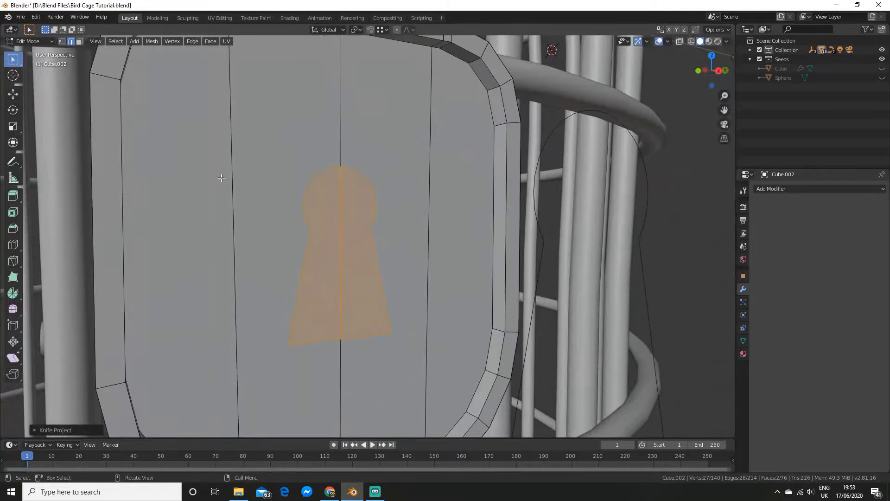
scroll(361, 207, "down", 5)
middle_click_drag(361, 207, 411, 237)
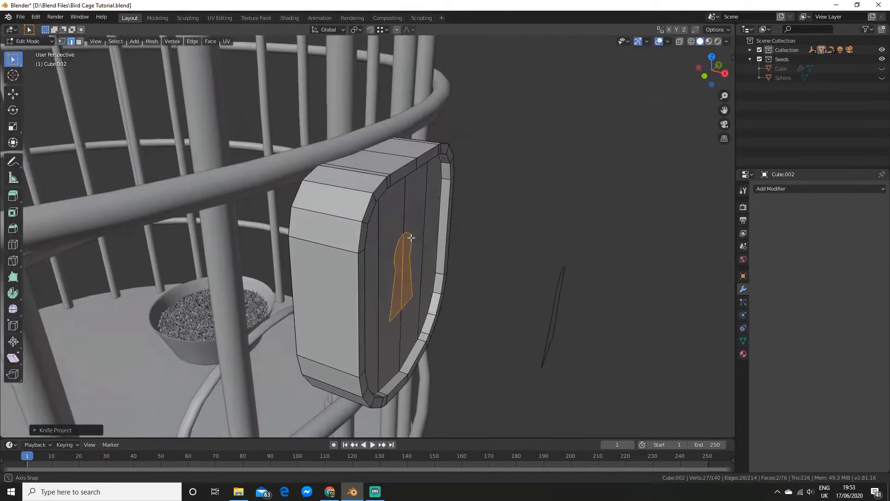
scroll(411, 238, "down", 4)
scroll(421, 248, "up", 6)
middle_click_drag(467, 259, 437, 264, "shift")
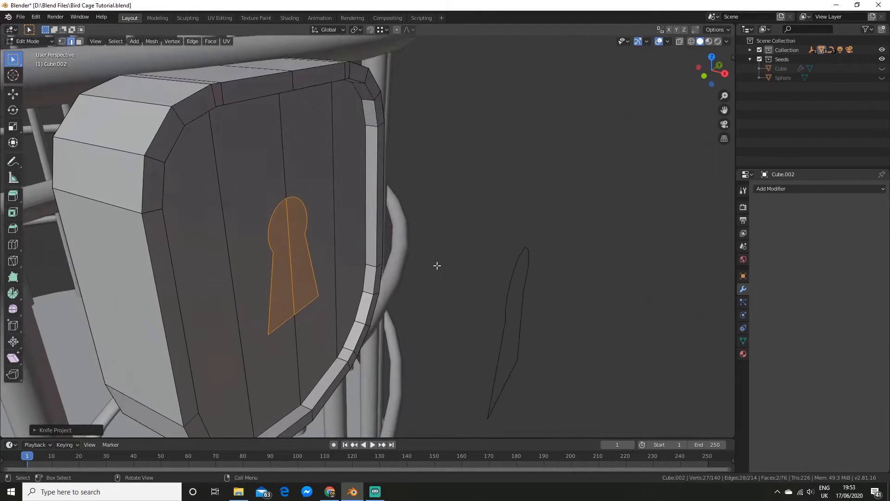
key("e")
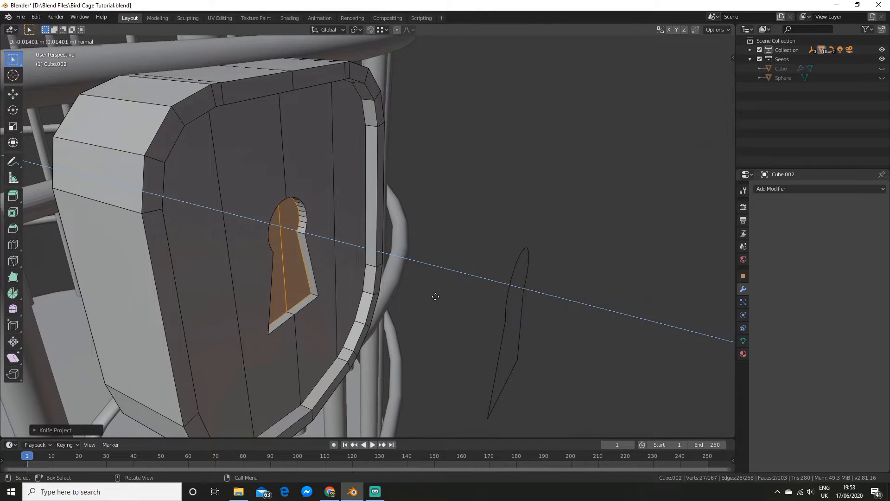
left_click(435, 296)
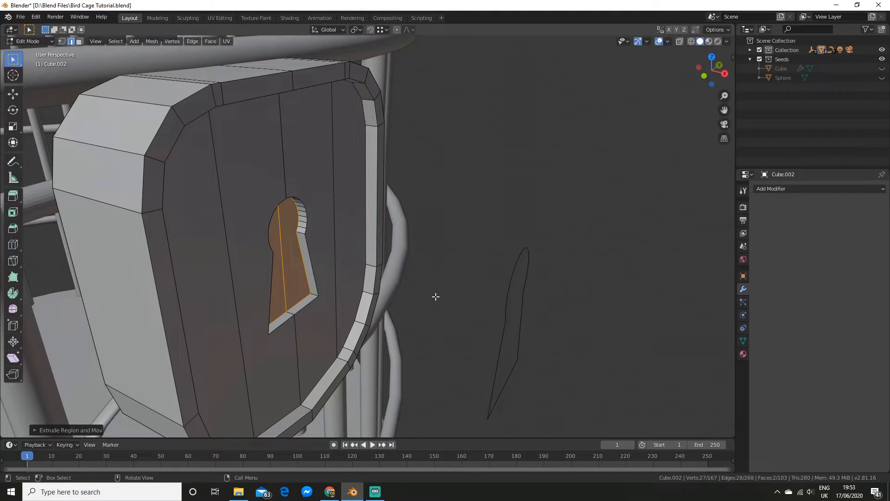
Delete the separate keyhole outline object floating in front of the lock plate.
key("Tab")
scroll(429, 295, "down", 4)
mouse_move(428, 295)
middle_mouse_down()
mouse_move(331, 285)
mouse_move(431, 284)
mouse_move(402, 284)
mouse_move(424, 287)
middle_mouse_up()
scroll(431, 284, "down", 2)
scroll(402, 283, "down", 2)
scroll(403, 284, "up", 5)
left_click(451, 263)
key("Delete")
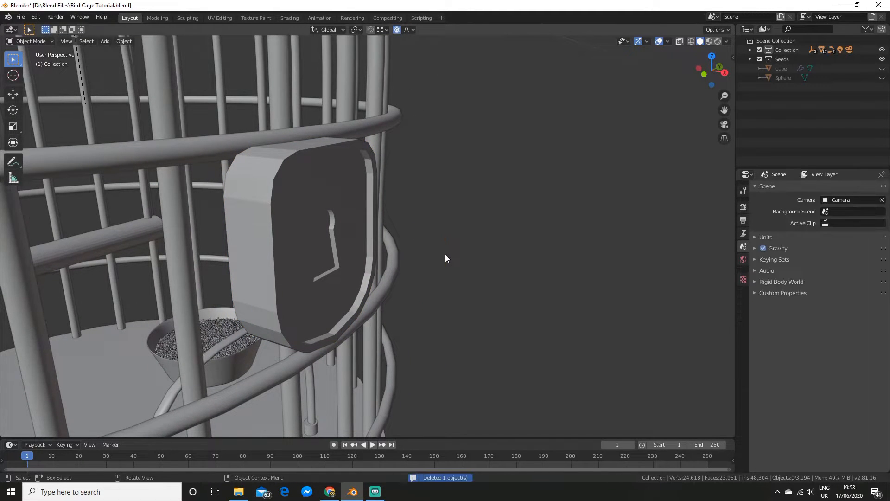
Apply smooth shading to the lock plate.
scroll(445, 254, "down", 5)
middle_click_drag(445, 254, 402, 286)
scroll(391, 248, "up", 5)
left_click(378, 283)
scroll(379, 283, "down", 3)
right_click(349, 256)
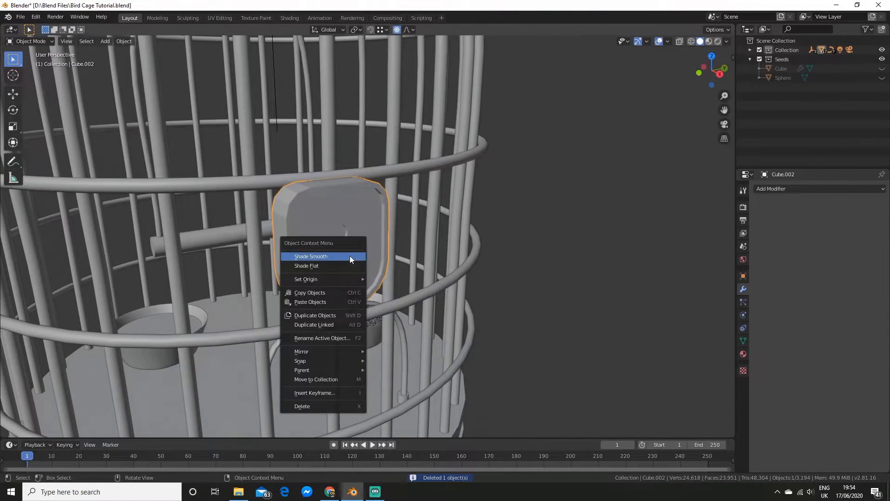
left_click(349, 256)
scroll(350, 255, "up", 4)
mouse_move(356, 266)
middle_mouse_down()
mouse_move(292, 268)
mouse_move(369, 275)
middle_mouse_up()
scroll(292, 268, "down", 2)
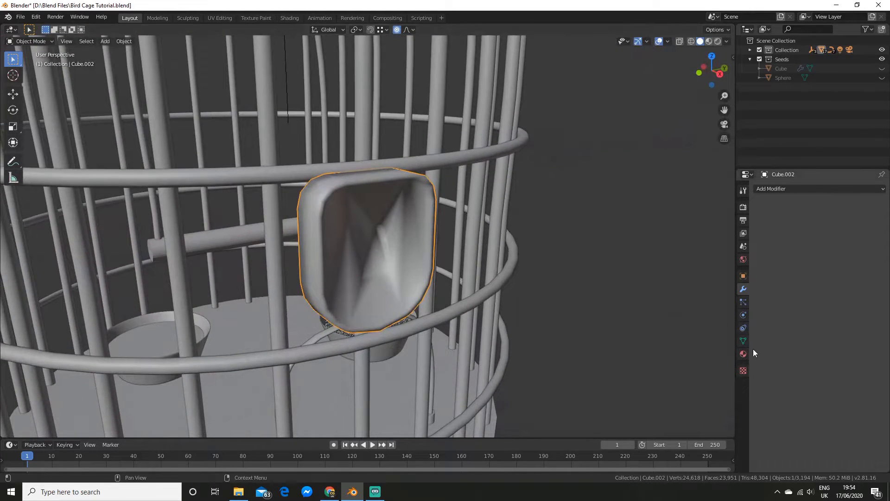
Enable Auto Smooth for the lock plate's normals at 30° and deselect the plate.
left_click(743, 341)
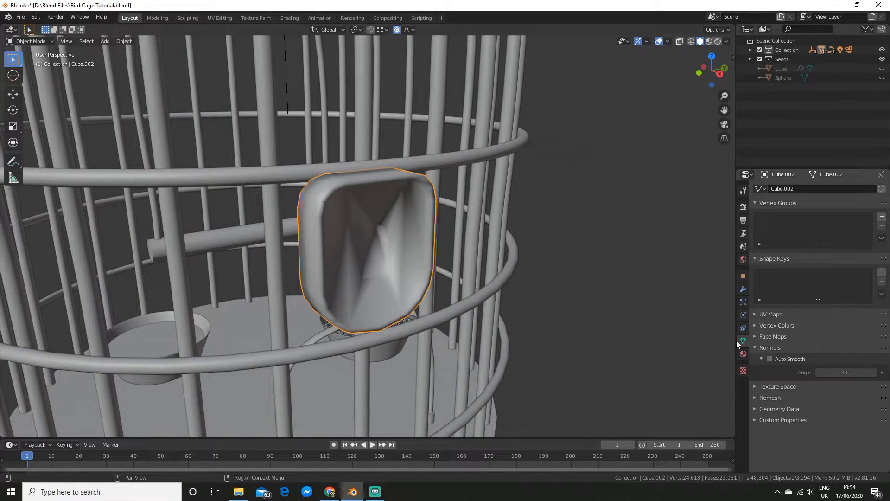
left_click(769, 358)
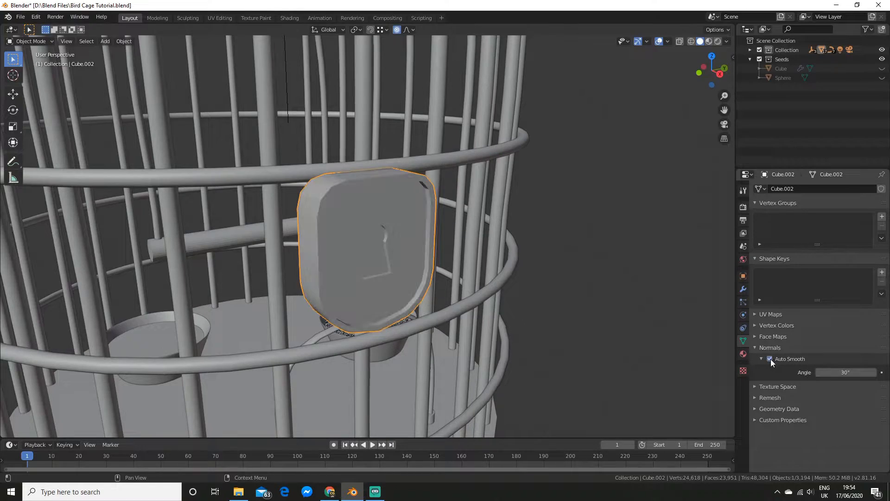
left_click(513, 307)
Add a Bezier curve to the scene at the 3D cursor.
mouse_move(513, 308)
middle_mouse_down()
mouse_move(569, 321)
mouse_move(376, 291)
mouse_move(463, 333)
mouse_move(489, 310)
mouse_move(457, 293)
mouse_move(515, 256)
mouse_move(508, 291)
middle_mouse_up()
scroll(488, 310, "down", 3)
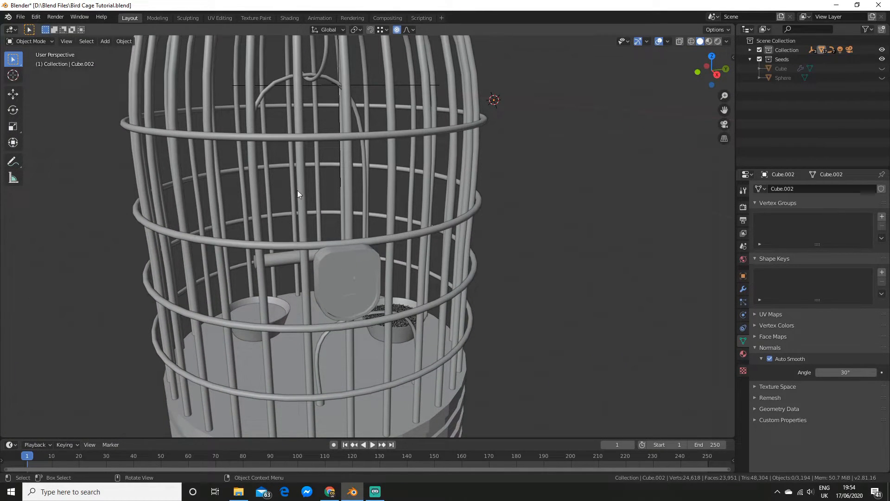
middle_click_drag(336, 237, 302, 254)
scroll(319, 248, "down", 4)
key("shift+a")
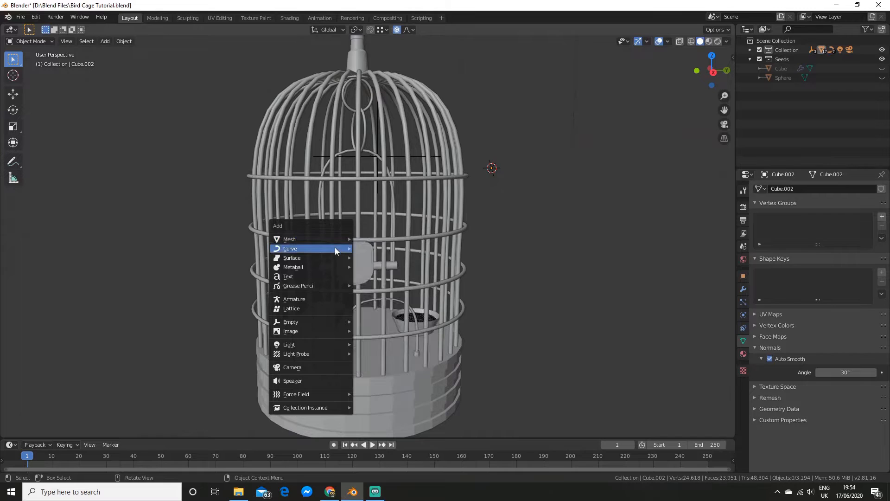
left_click(371, 249)
scroll(463, 253, "down", 2)
scroll(463, 252, "down", 2)
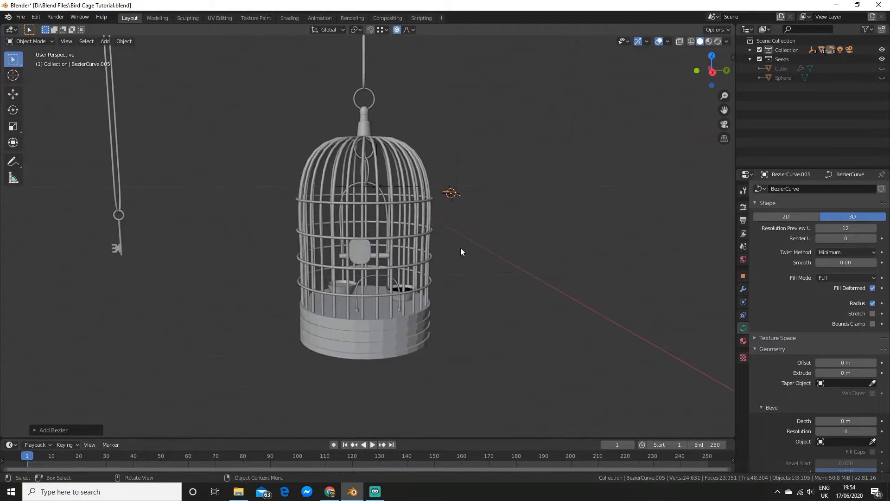
Rotate the new Bezier curve's points 90° about Y and view them from the right.
key("Tab")
type("ry90")
key("Return")
key("KP_3")
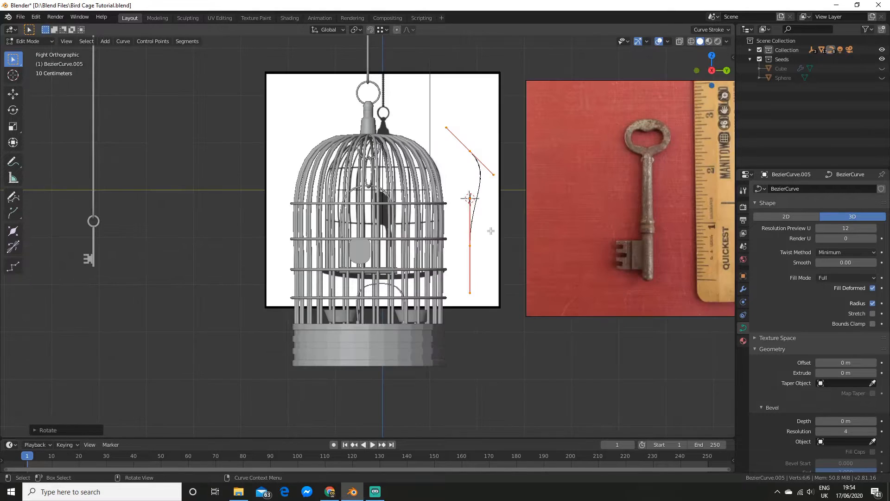
scroll(471, 219, "up", 3)
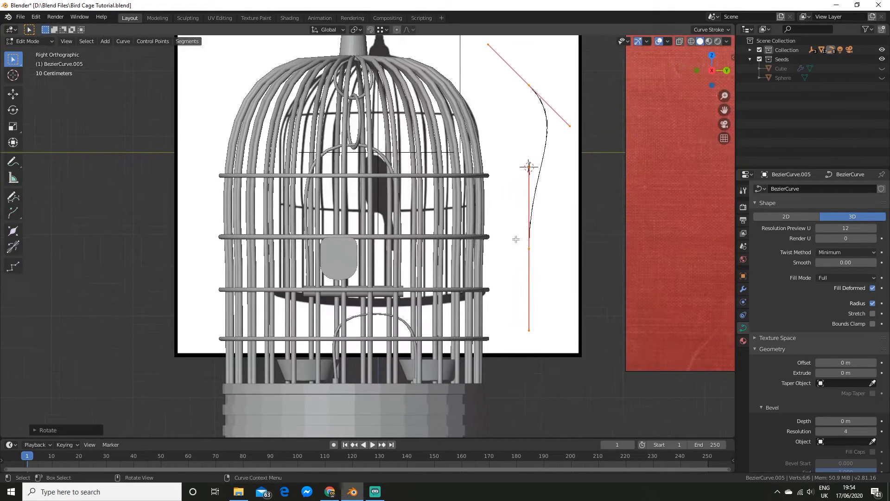
Move the Bezier curve's two endpoints from beside the cage to opposite upper sides of the lock plate.
left_click(528, 249)
key("g")
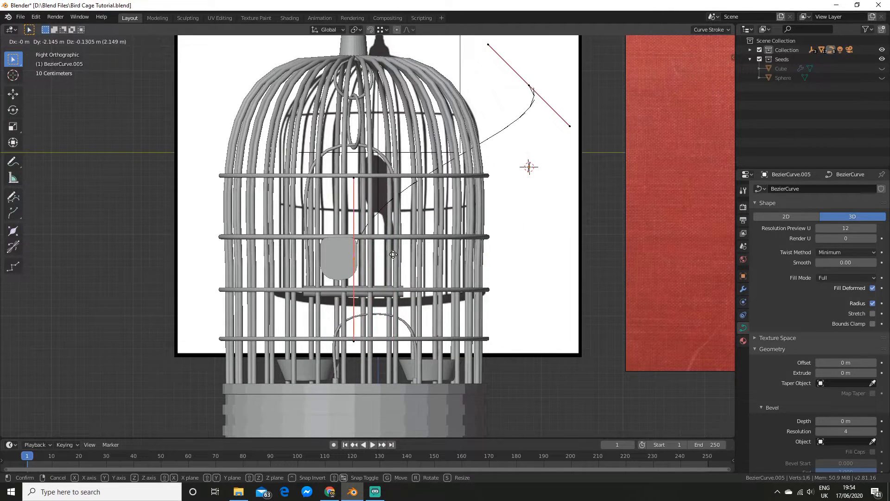
left_click(397, 244)
left_click(529, 85)
key("g")
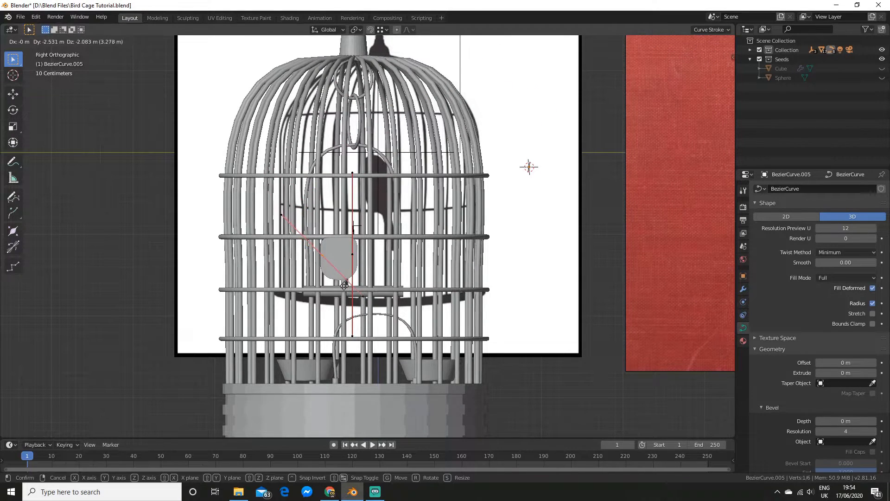
left_click(344, 285)
Rotate the repositioned upper endpoint until its handles are vertical, so the curve arches above the lock plate.
scroll(406, 296, "up", 3)
key("r")
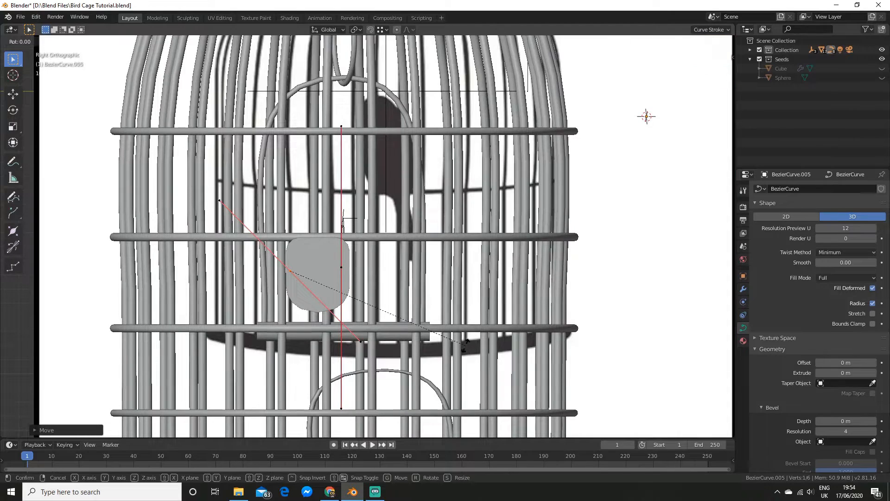
left_click(240, 146)
scroll(356, 251, "up", 2)
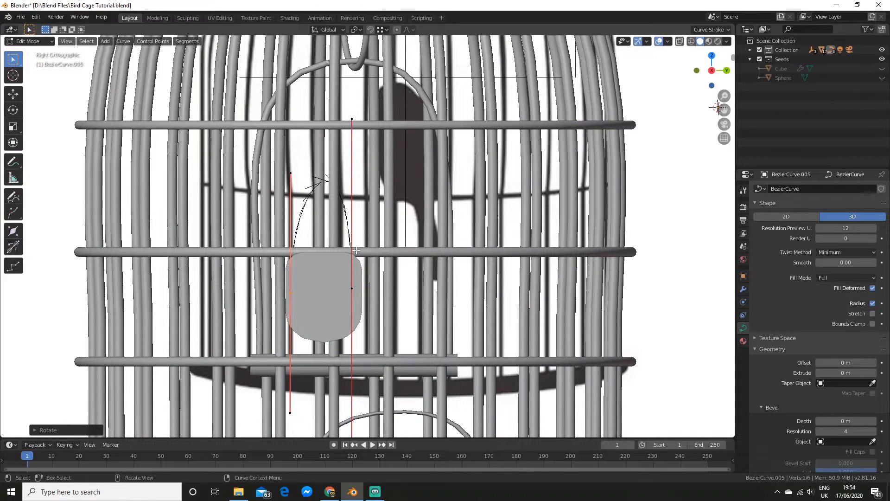
Subdivide the curve between its two endpoints to add a control point at the arch's top.
middle_click_drag(356, 250, 357, 239, "shift")
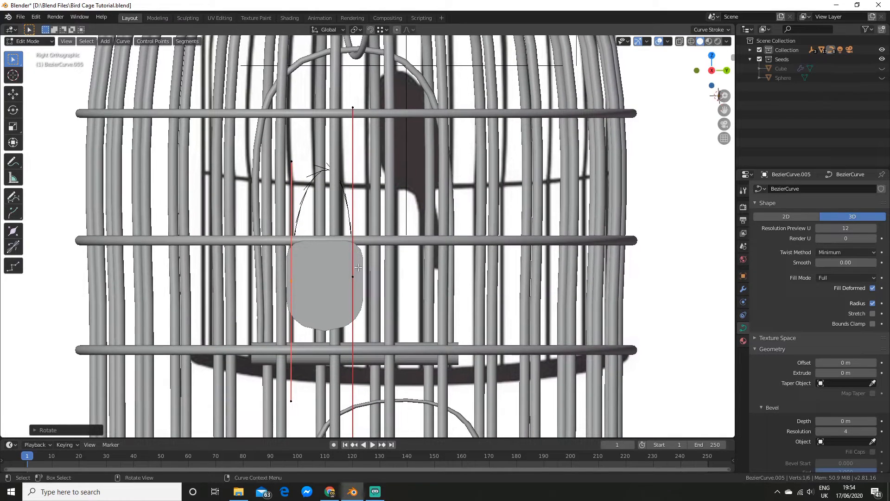
left_click(354, 278)
right_click(356, 278)
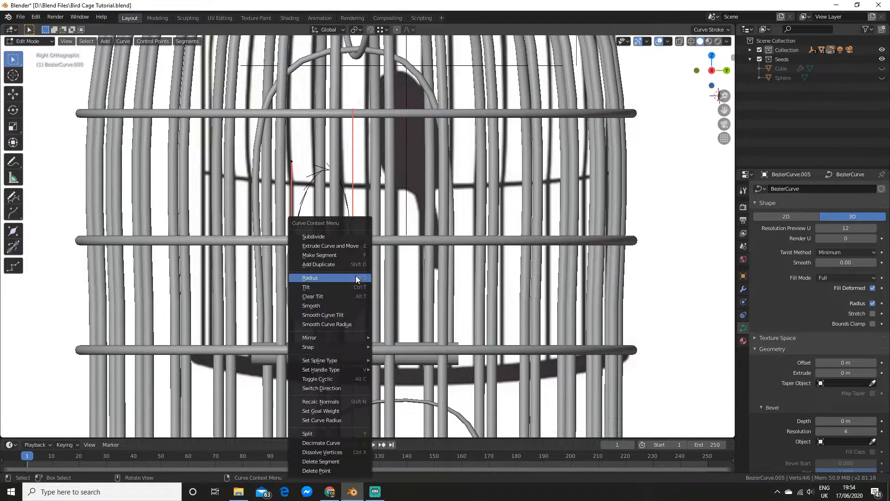
left_click(354, 235)
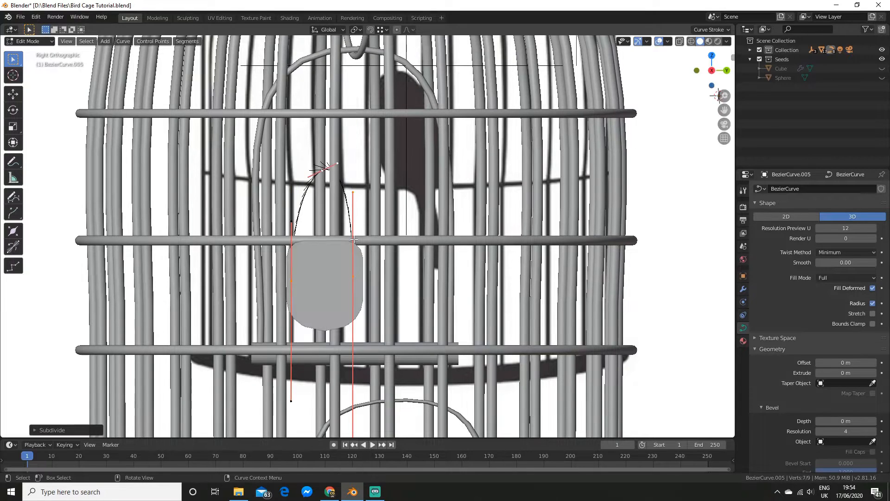
Lower the arch's new top control point slightly and rotate its handles level.
left_click(323, 166)
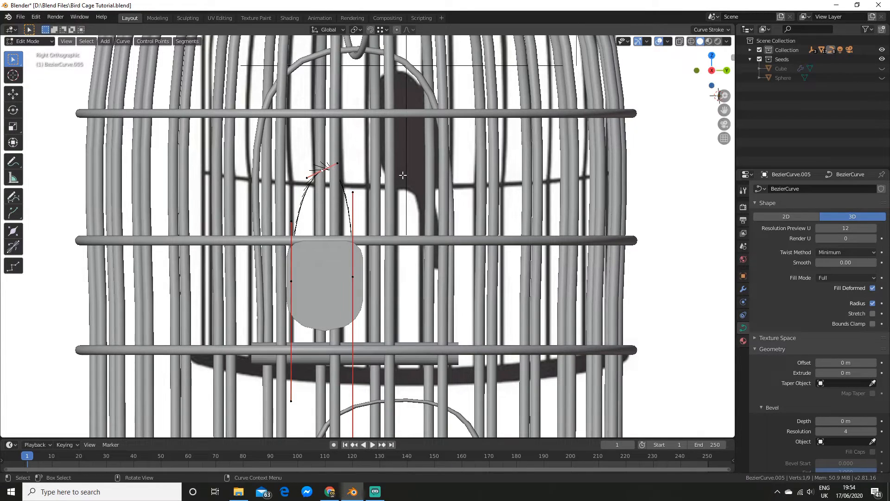
key("g")
left_click(386, 168)
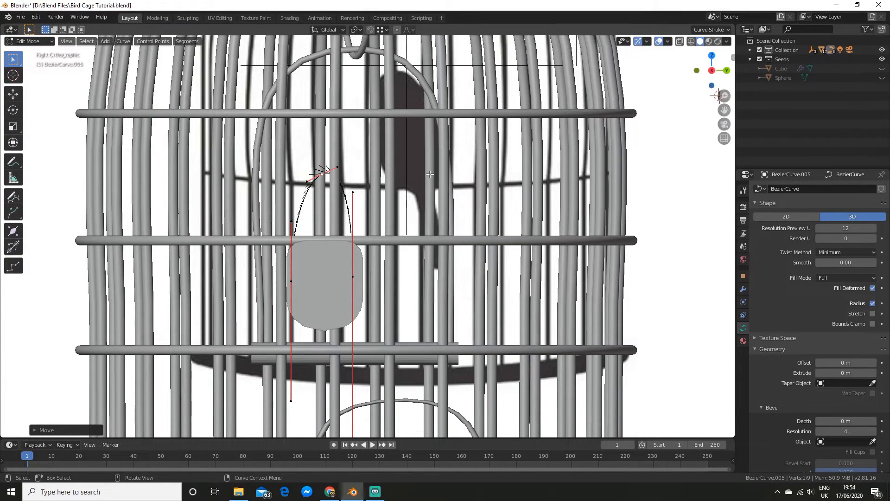
left_click(323, 172)
key("r")
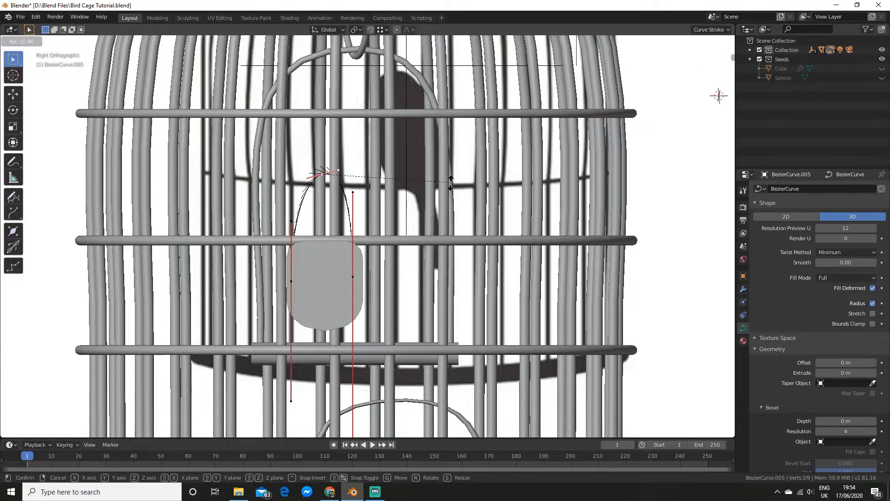
left_click(454, 214)
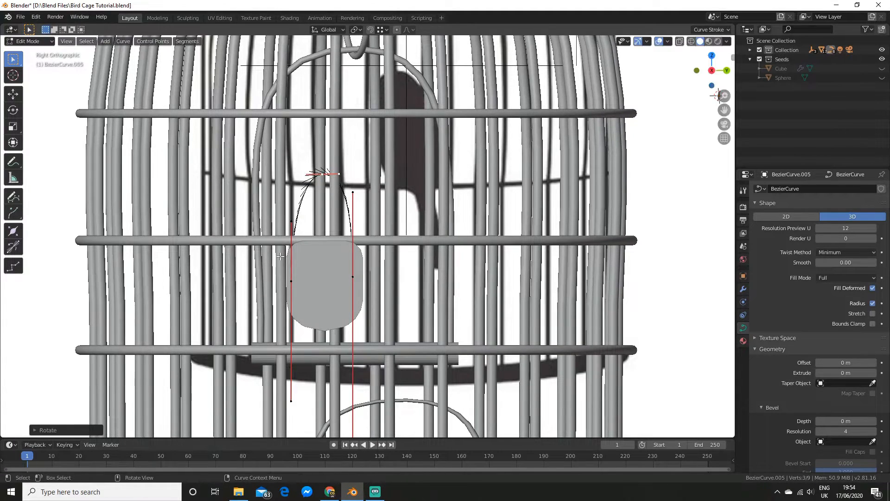
Lengthen the handles of one arch endpoint and raise both endpoints to matching heights for squarer shoulders.
left_click(291, 221)
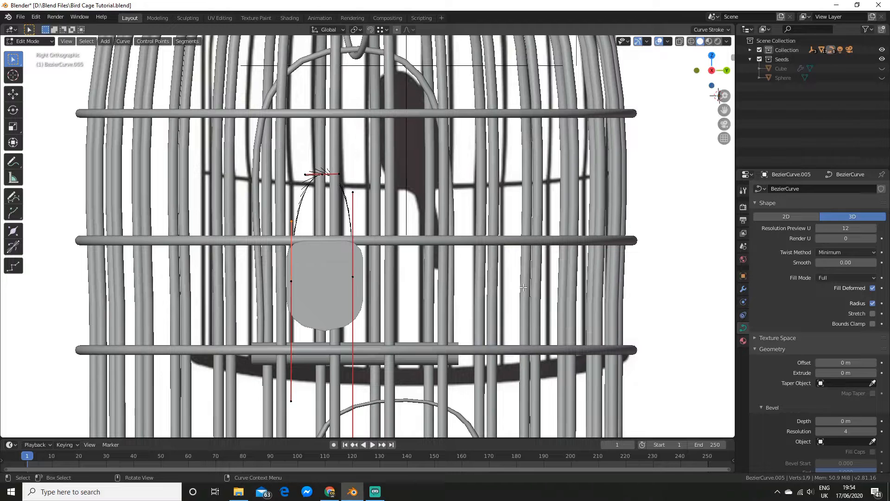
scroll(485, 313, "down", 1)
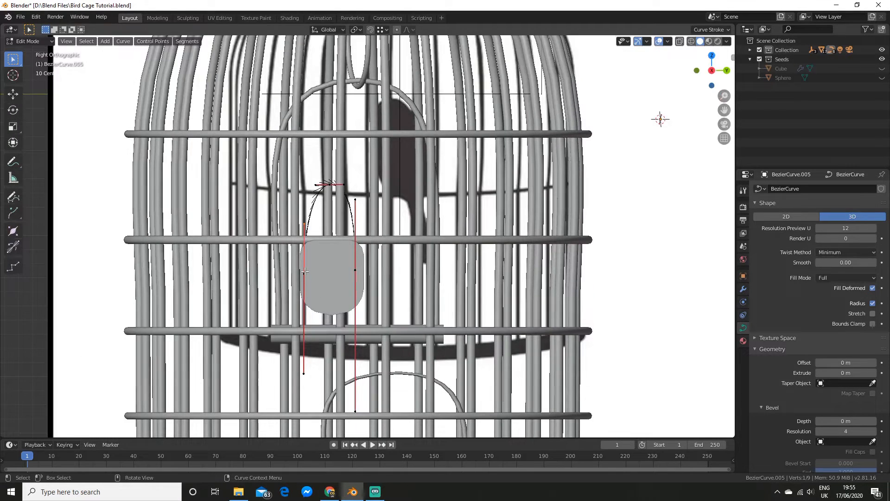
scroll(504, 311, "down", 1)
key("s")
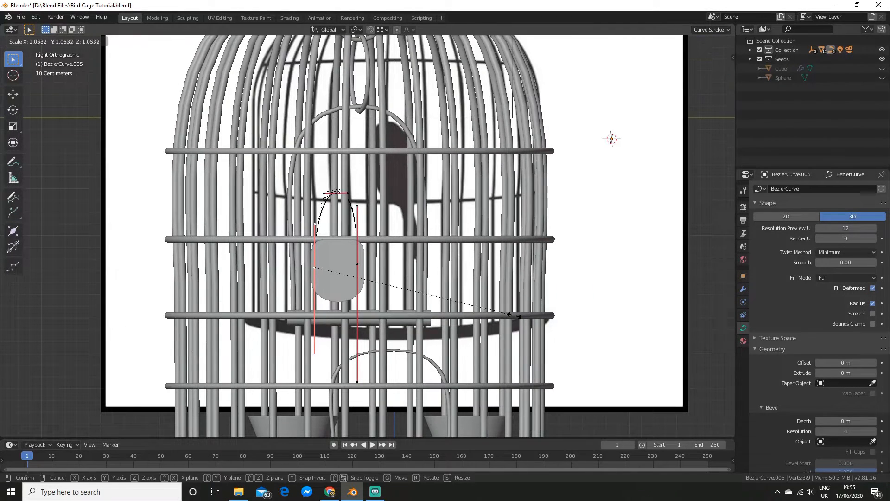
left_click(574, 358)
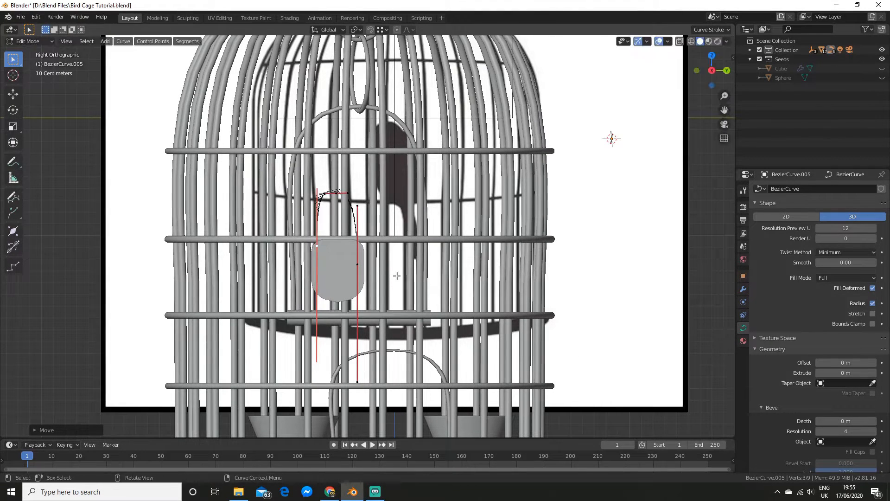
key("g")
left_click(395, 276)
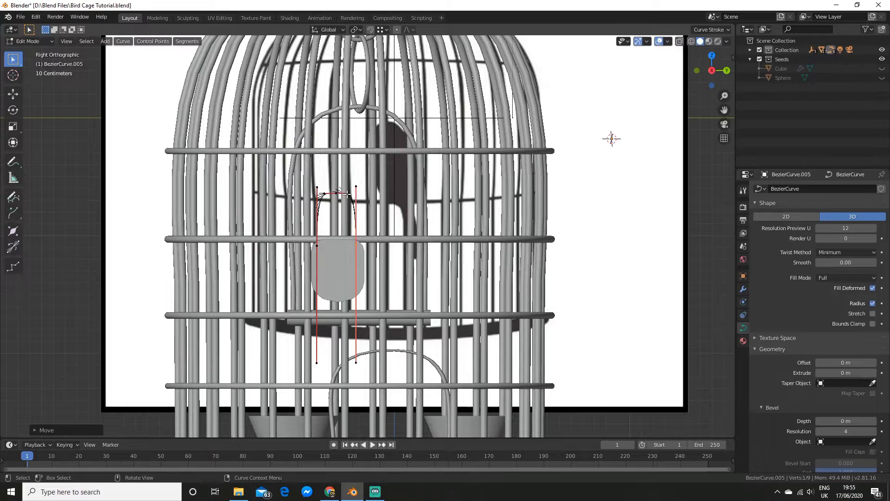
Raise the arch's top control point by about 0.05 m and return to Object Mode.
key("g")
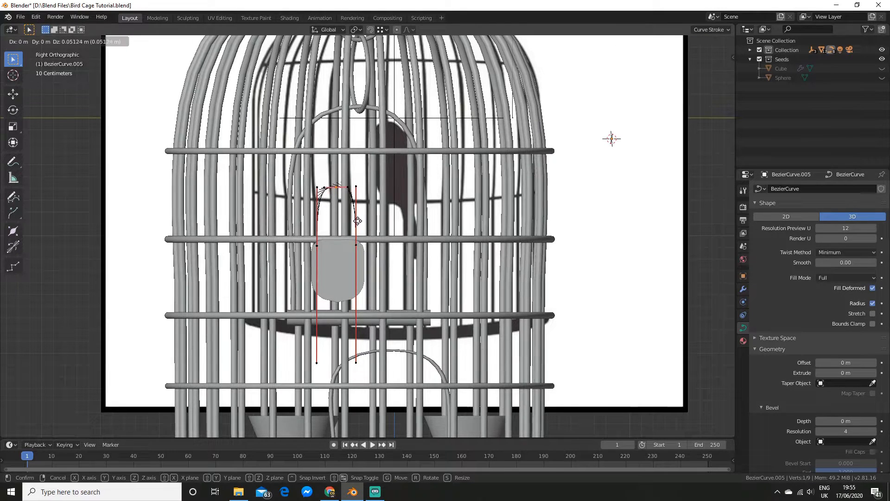
left_click(359, 222)
key("Tab")
scroll(393, 244, "up", 2)
scroll(402, 275, "up", 4)
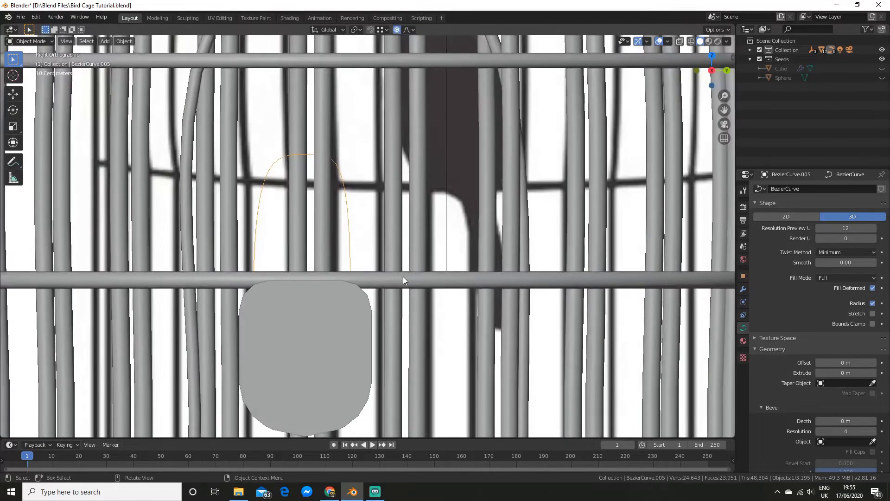
Select all of the arch's control points and shift them sideways to centre the shackle over the lock plate.
key("Tab")
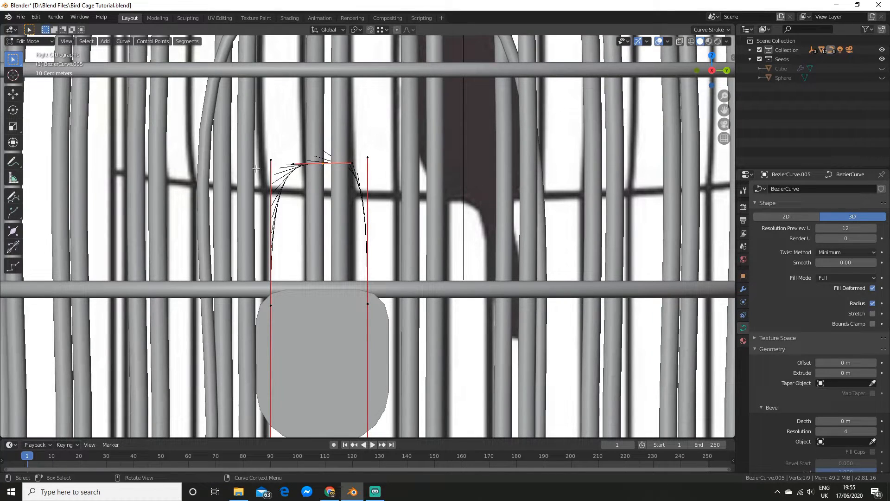
scroll(213, 137, "down", 2)
left_click_drag(211, 136, 460, 417)
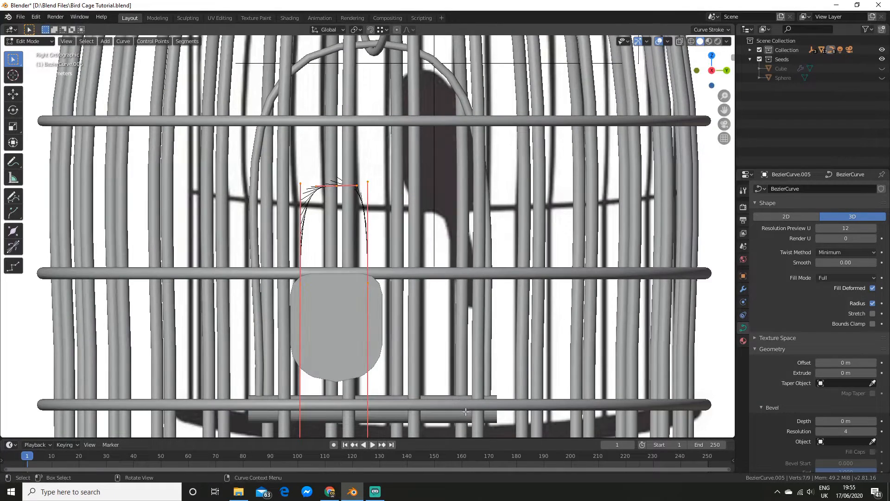
key("g")
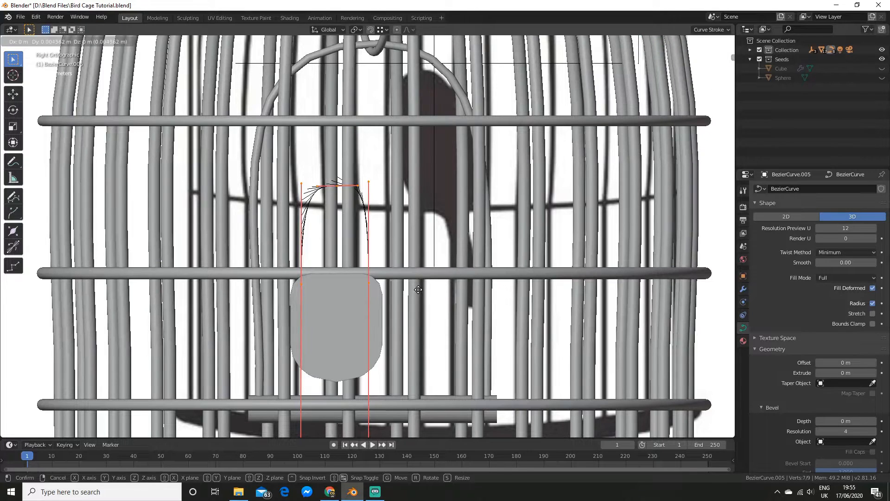
left_click(419, 289)
scroll(420, 285, "up", 3)
scroll(423, 275, "down", 1)
middle_click_drag(424, 274, 425, 281, "shift")
key("Tab")
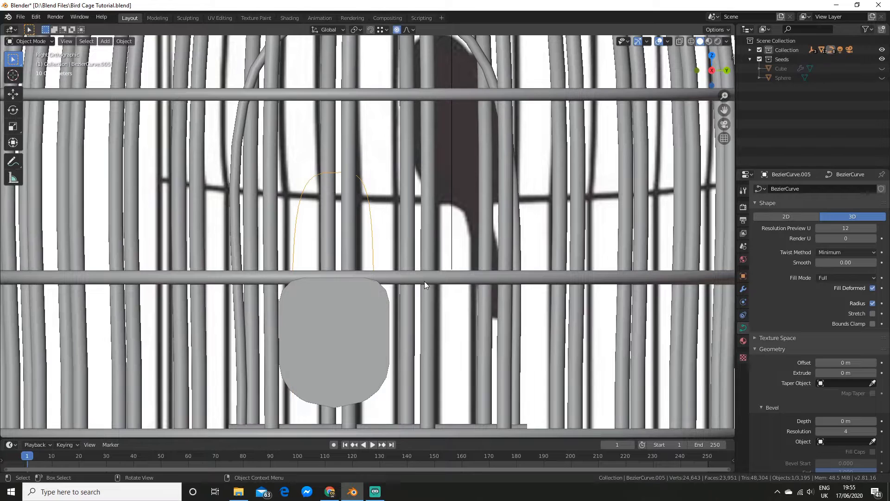
Raise the shackle curve's top control point by about 0.01 m.
key("Tab")
left_click(330, 166)
key("g")
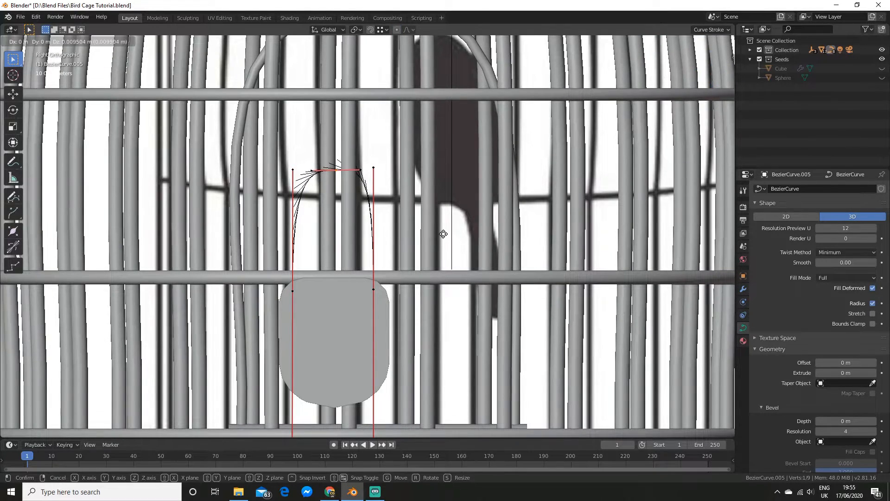
left_click(444, 234)
Thicken the shackle curve in Object Mode with a bevel depth of 0.017 m.
key("Tab")
middle_click_drag(444, 237, 441, 245, "shift")
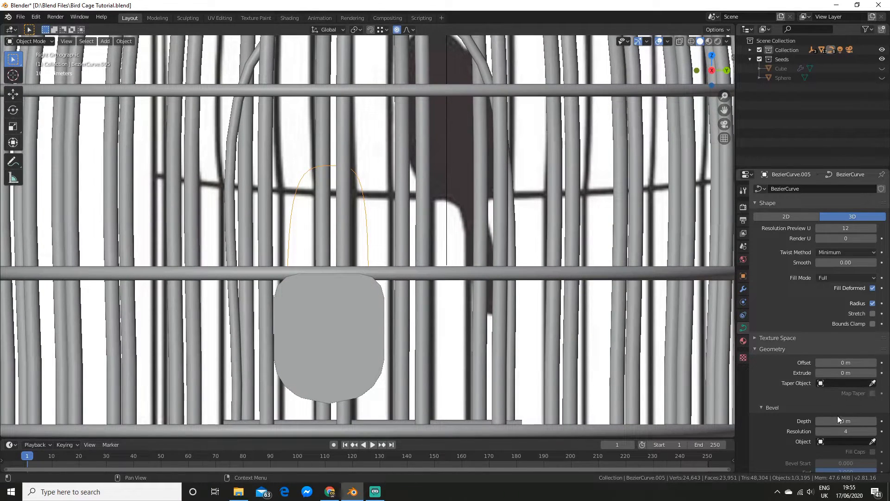
mouse_move(832, 420)
left_mouse_down()
mouse_move(849, 420)
mouse_move(842, 421)
left_mouse_up()
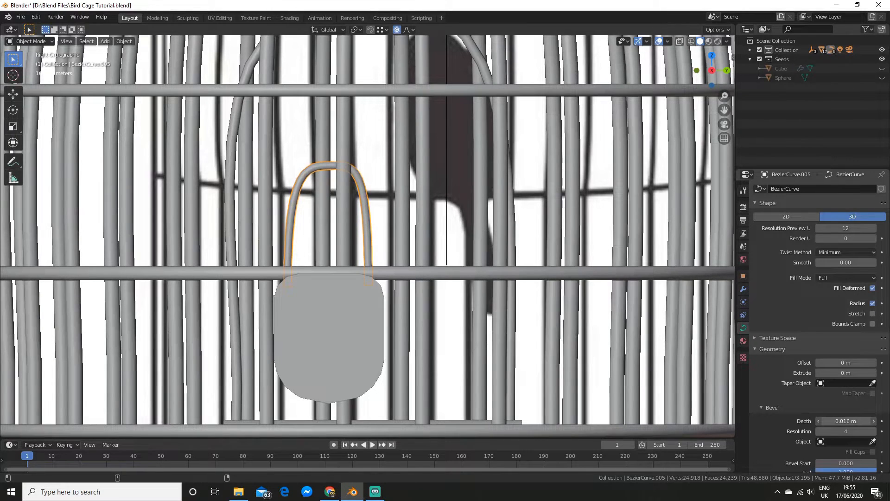
middle_click_drag(596, 347, 337, 276)
key("g")
key("x")
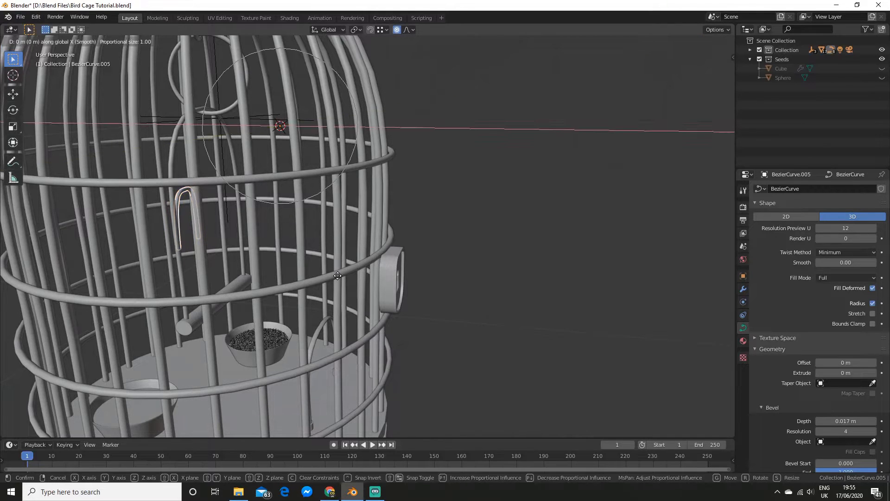
left_click(413, 286)
key("ctrl+z")
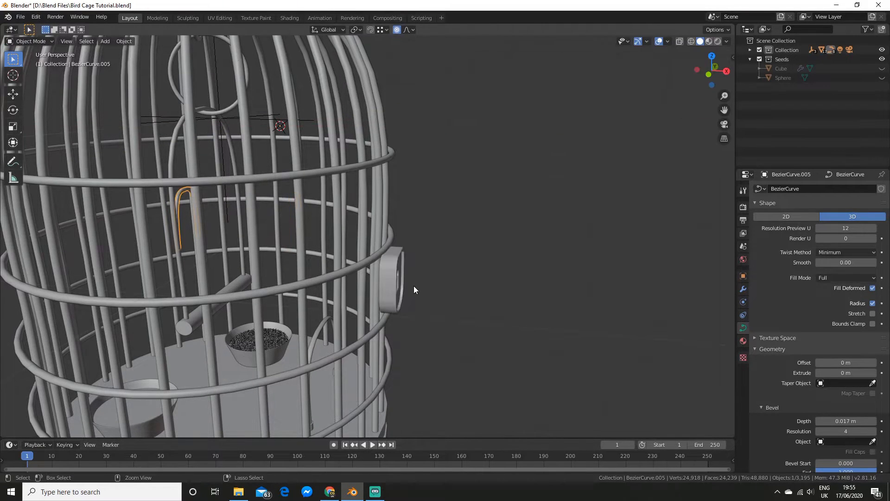
left_click(450, 282)
middle_click_drag(450, 282, 198, 221)
middle_click_drag(195, 187, 424, 260)
scroll(410, 299, "down", 4)
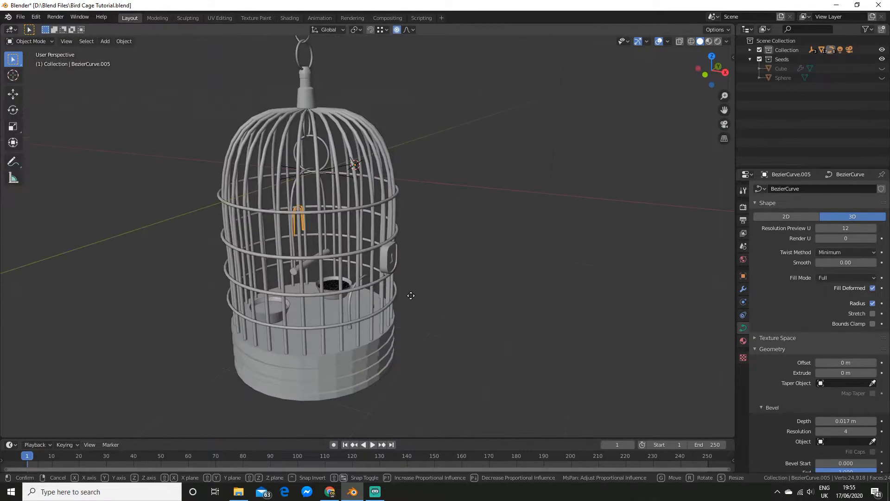
key("g")
key("y")
left_click(411, 295)
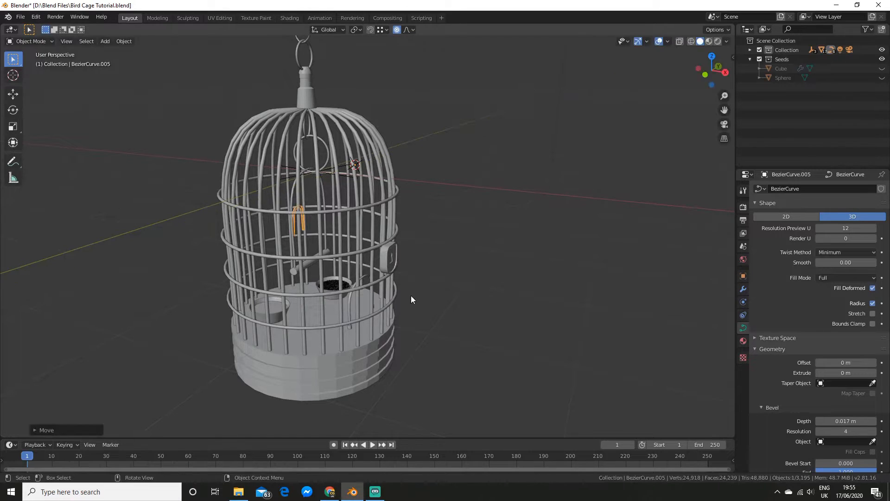
Disable proportional editing and move the shackle along X from inside the cage to the lock plate.
left_click(396, 29)
scroll(410, 123, "up", 5)
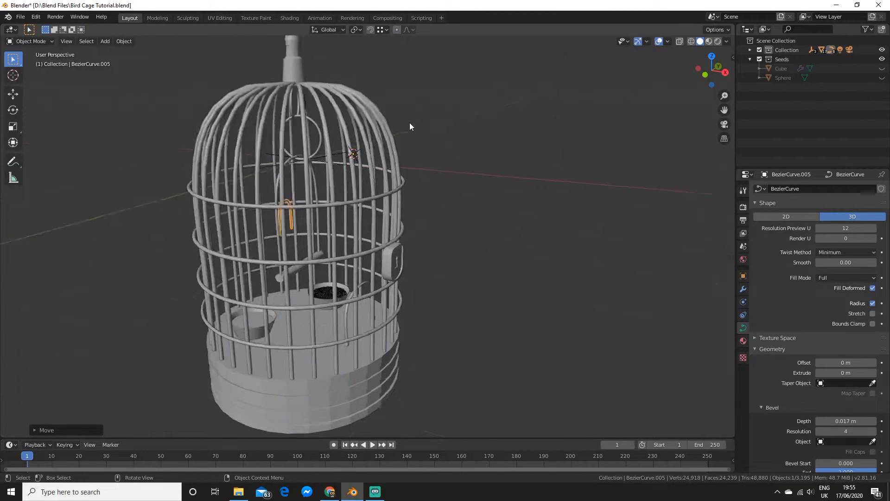
key("g")
key("x")
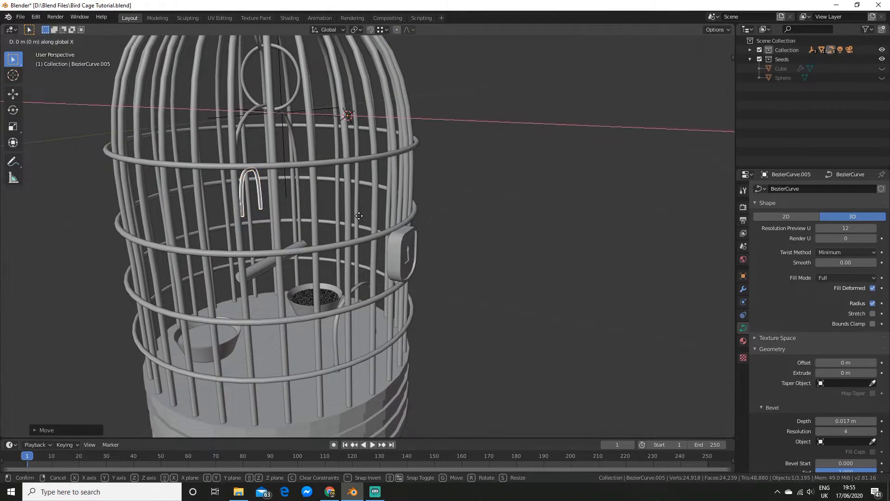
left_click(482, 227)
Lower all of the shackle's control points along Z so its ends sink into the lock plate.
middle_click_drag(482, 227, 399, 240)
scroll(505, 232, "up", 5)
scroll(435, 210, "down", 5)
key("Tab")
key("a")
key("g")
key("z")
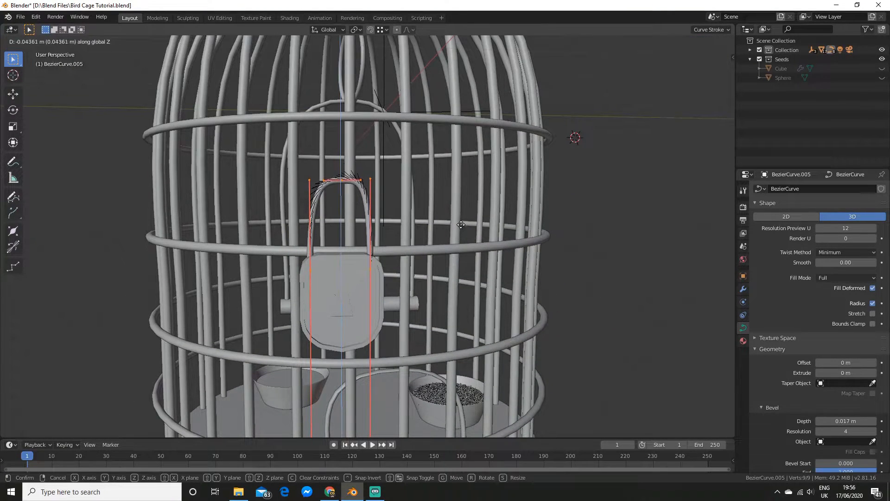
left_click(467, 232)
key("Tab")
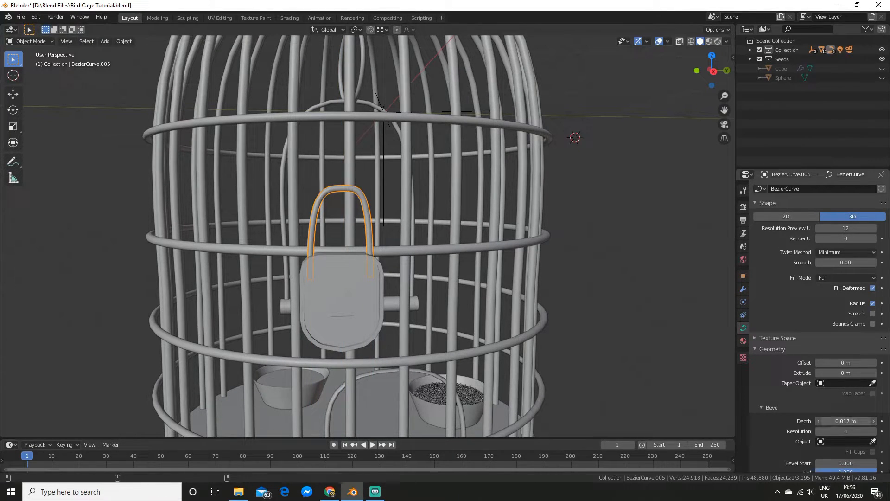
Set the shackle's bevel depth to 0.02 m and deselect it.
left_click_drag(845, 420, 853, 420)
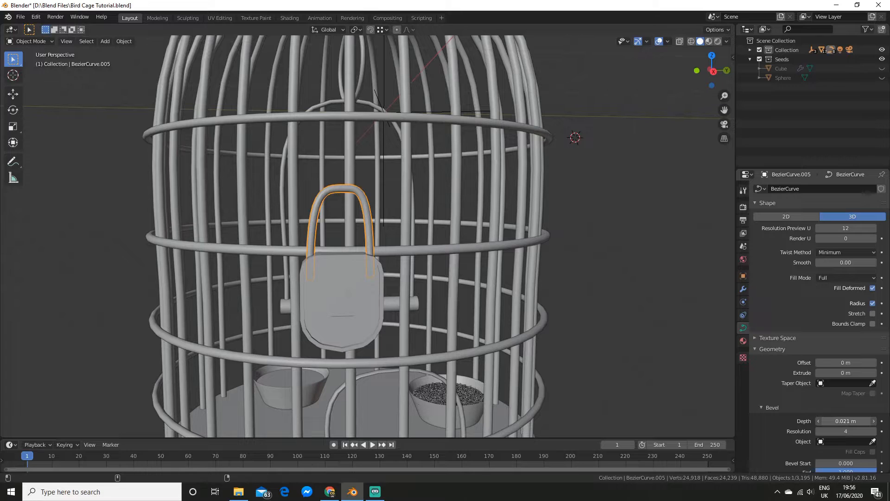
left_click(602, 283)
scroll(533, 281, "down", 3)
middle_click_drag(513, 280, 467, 268)
scroll(467, 267, "up", 4)
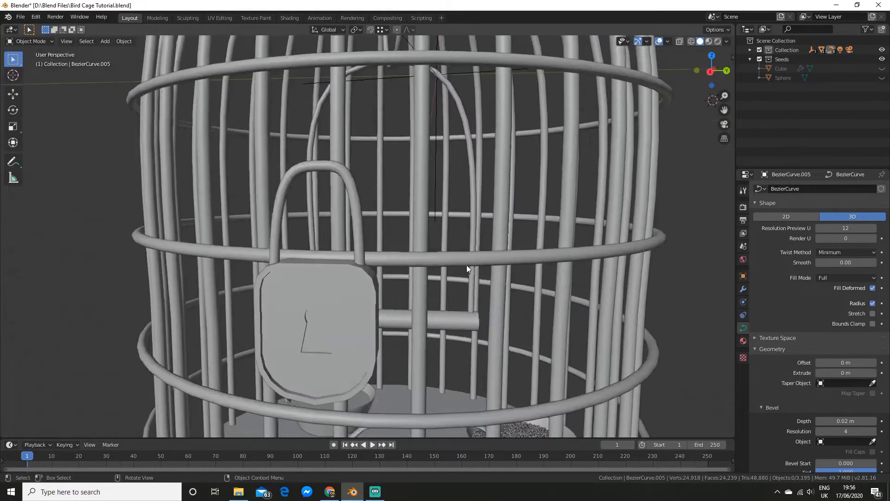
Narrow the shackle curve in Edit Mode by scaling it along Y to about 0.91, returning to Object Mode with nothing selected.
left_click(360, 231)
key("Tab")
scroll(457, 236, "down", 3)
middle_click_drag(456, 236, 473, 242)
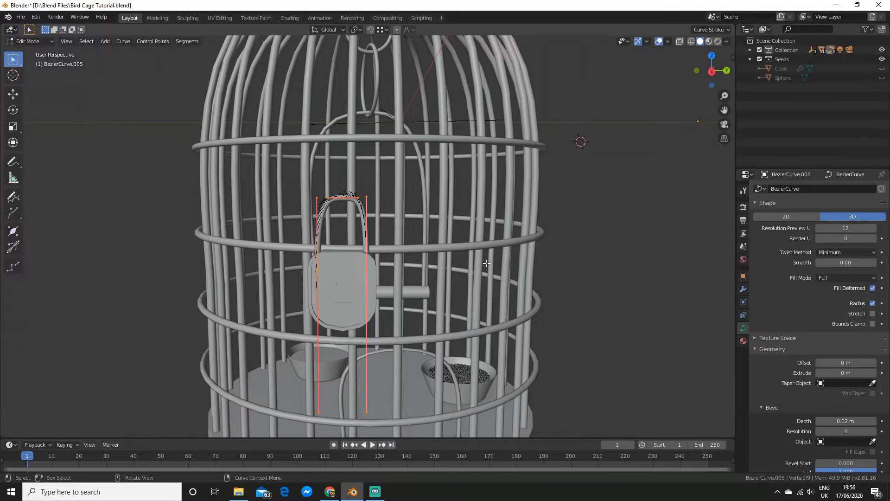
key("s")
key("y")
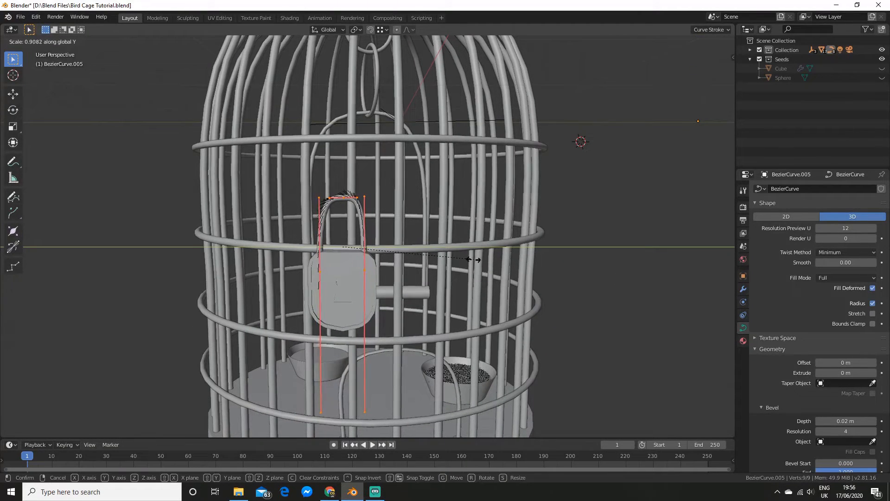
left_click(473, 257)
key("Tab")
middle_click_drag(477, 259, 589, 259)
left_click(591, 258)
Select the shackle and lock plate together and move them about 0.06 m along X towards the cage bars.
scroll(547, 254, "down", 3)
middle_click_drag(523, 250, 507, 241)
scroll(353, 218, "up", 5)
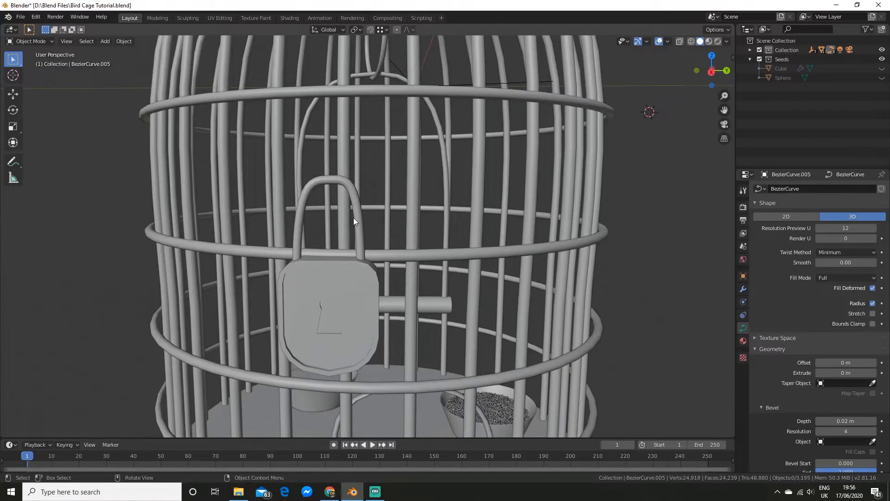
left_click(360, 298, "shift")
middle_click_drag(361, 298, 501, 300)
key("g")
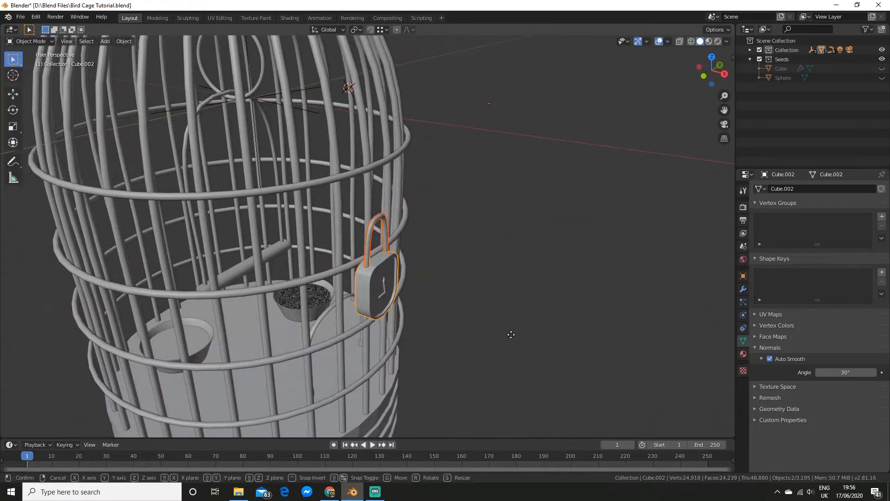
key("y")
key("x")
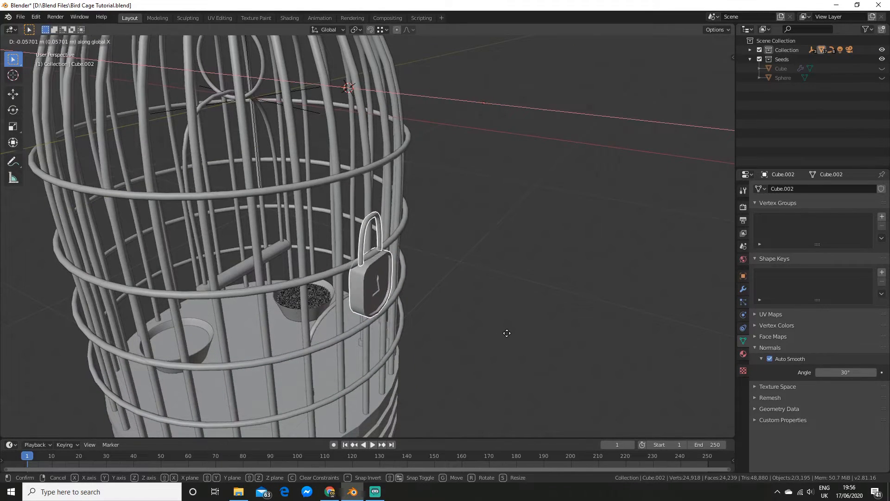
left_click(506, 333)
Try to rotate the shackle and lock plate together about the Z axis.
middle_click_drag(505, 332, 526, 301)
key("r")
key("z")
left_click(593, 289)
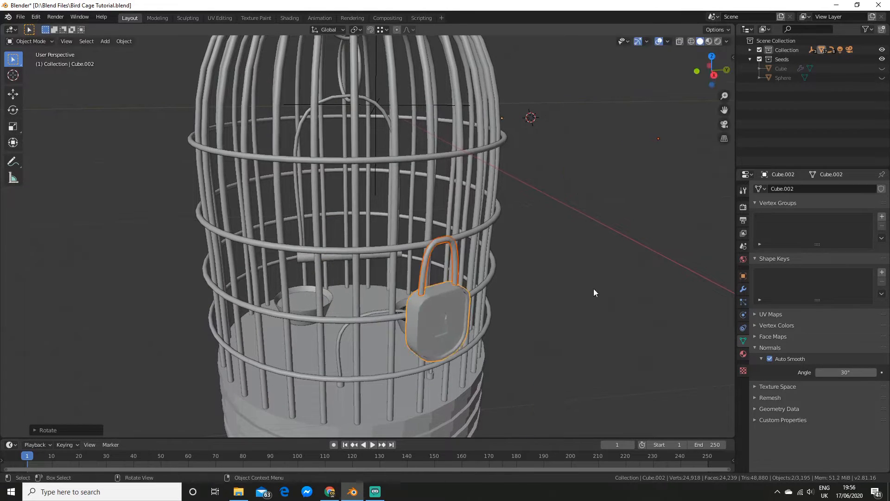
key("ctrl+z")
Set the origins of the lock plate and the shackle to their own geometry.
middle_click_drag(384, 190, 393, 140, "shift")
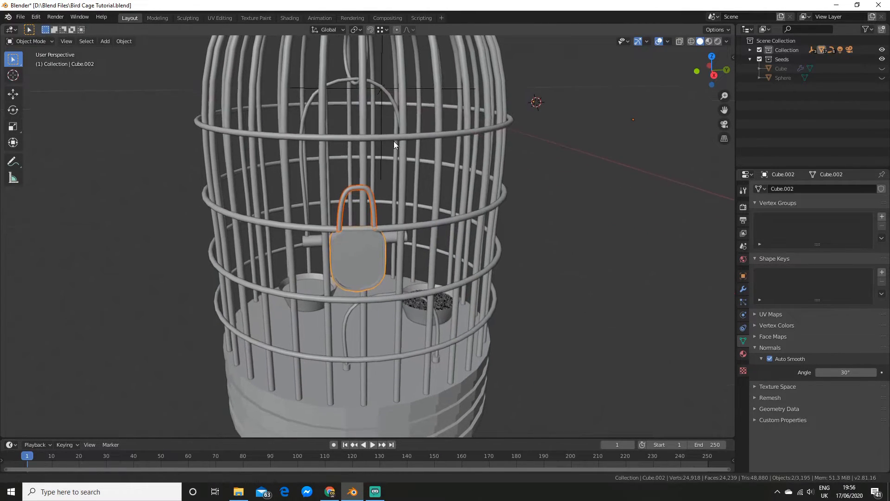
scroll(372, 238, "up", 4)
left_click(357, 258)
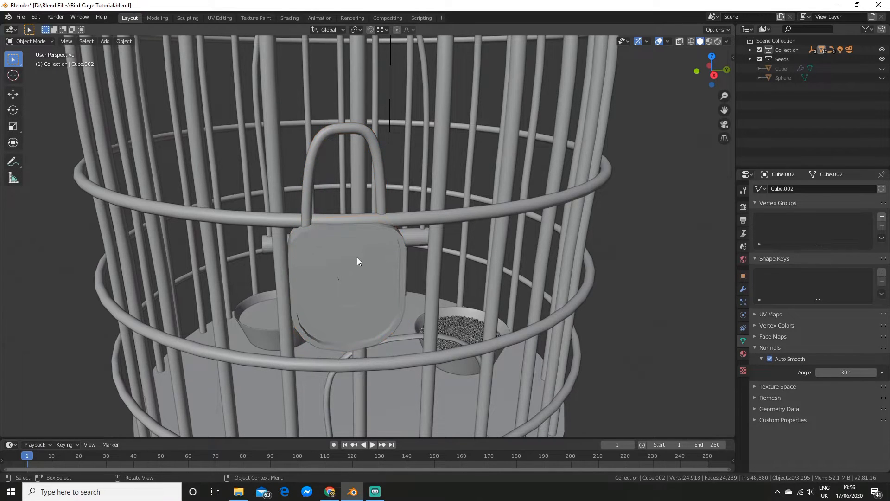
right_click(357, 257)
mouse_move(356, 280)
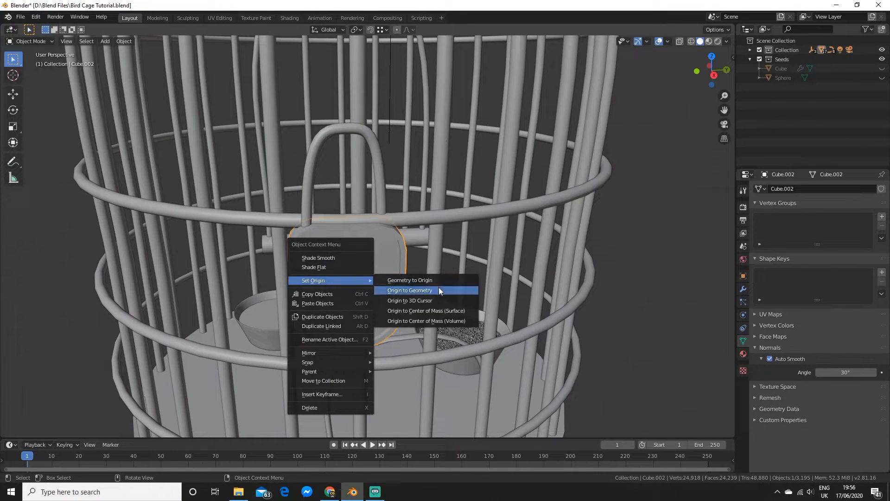
left_click(439, 289)
left_click(381, 188)
right_click(381, 188)
mouse_move(381, 188)
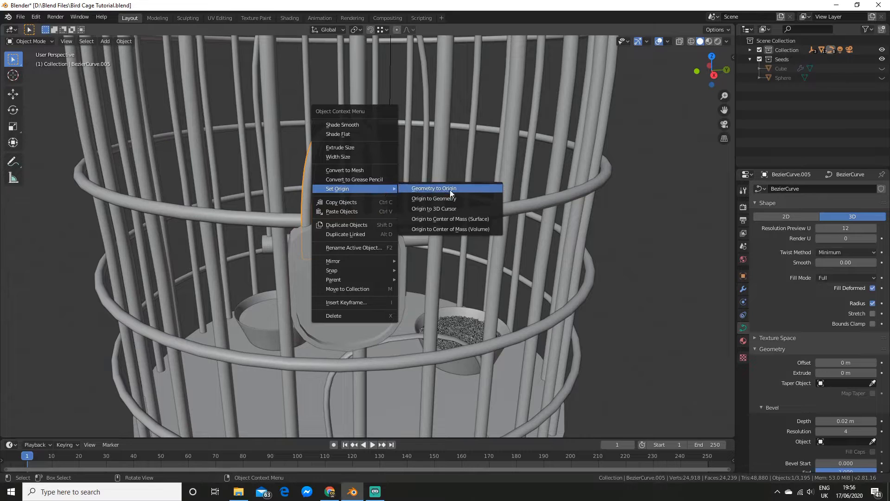
left_click(460, 201)
Select the lock plate and shackle together and rotate them slightly about the Z axis.
scroll(460, 201, "down", 4)
left_click(344, 241, "shift")
left_click(371, 216, "shift")
key("r")
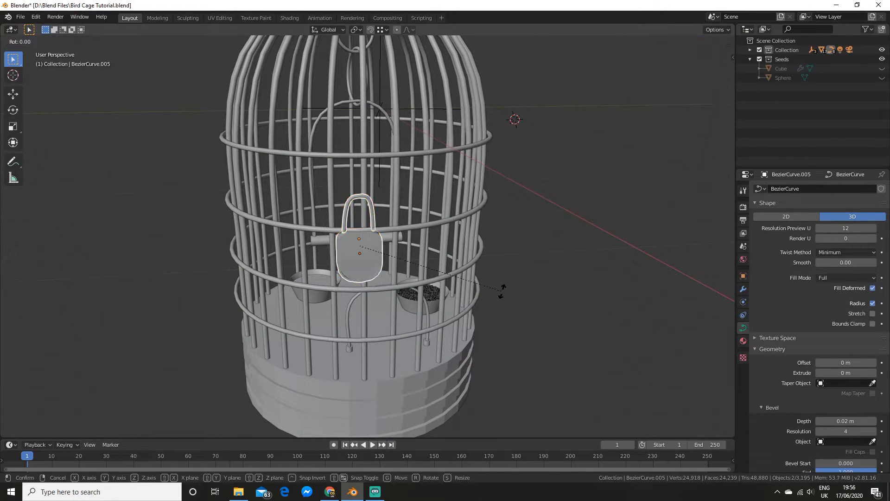
left_click(596, 226)
Move the padlock inward along X by about 0.04 m, closer to the cage bars.
middle_click_drag(596, 226, 536, 271)
key("g")
key("y")
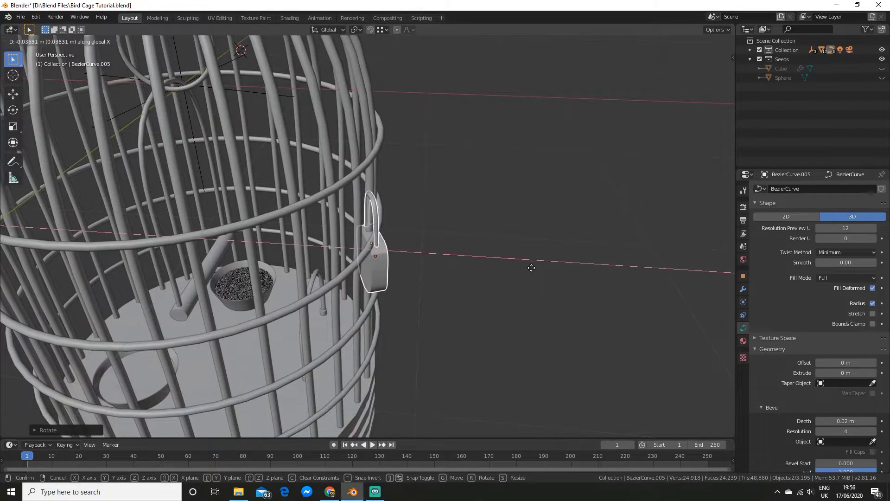
left_click(533, 268)
Lower the padlock along Z until the top of its shackle sits just above the cage's horizontal ring.
middle_click_drag(533, 268, 432, 235)
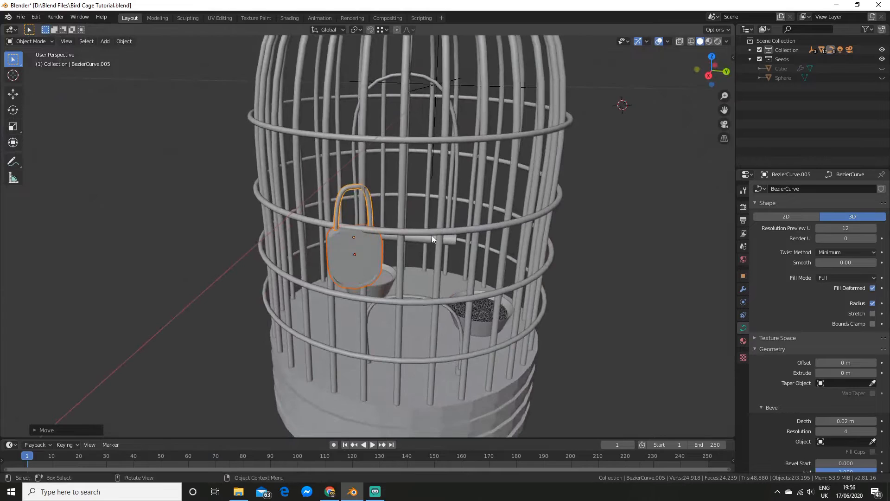
key("g")
key("z")
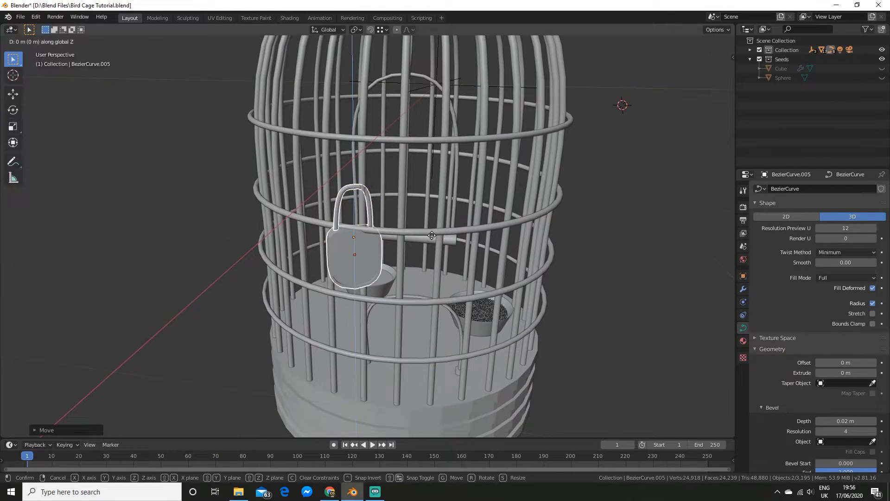
left_click(470, 266)
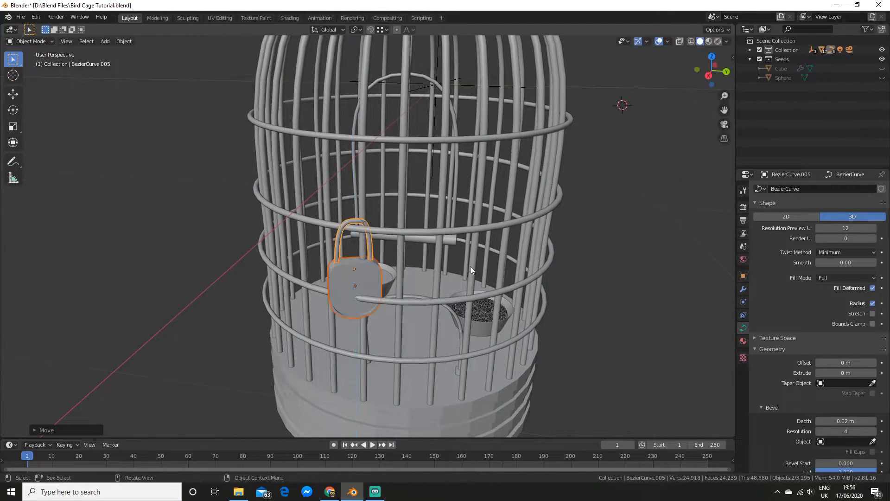
key("Tab")
key("Tab")
Shift the padlock along Y to centre its shackle around the vertical cage bar.
scroll(499, 238, "up", 3)
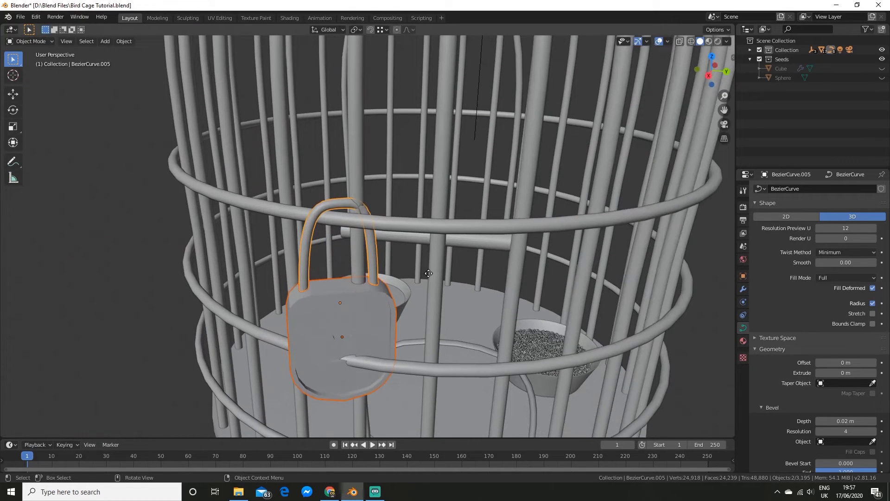
key("g")
key("y")
left_click(465, 241)
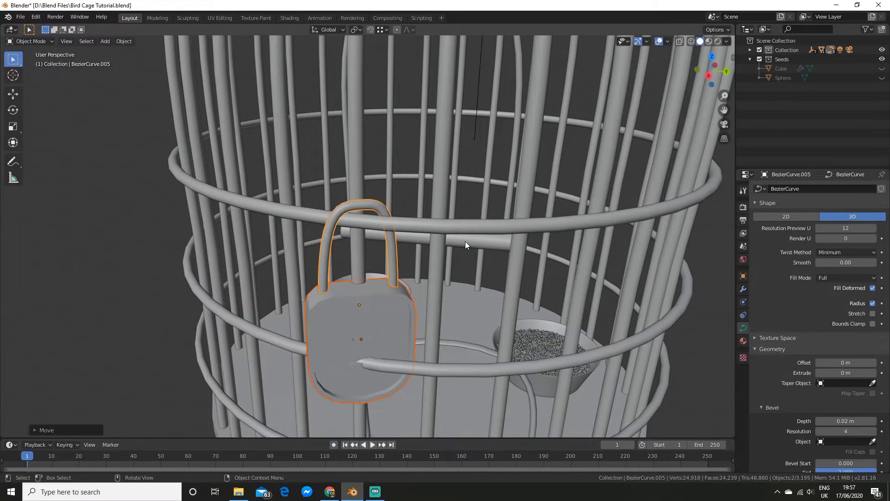
Adjust the padlock's position along X so the shackle hooks over the cage's horizontal ring.
middle_click_drag(465, 241, 532, 247)
scroll(513, 252, "up", 2)
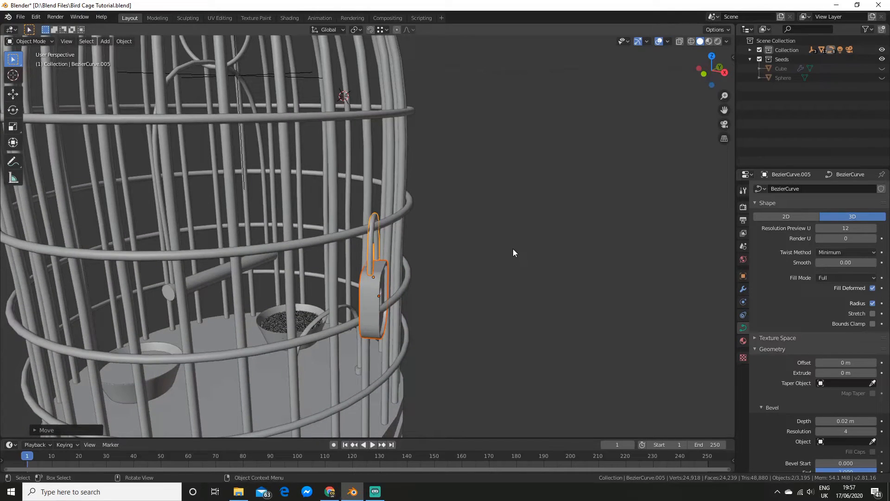
key("g")
key("x")
left_click(471, 286)
Examine from several angles how the padlock hangs on the cage ring and where the lock plate meets the lower ring.
middle_click_drag(470, 286, 381, 290)
scroll(381, 291, "down", 3)
scroll(454, 308, "up", 2)
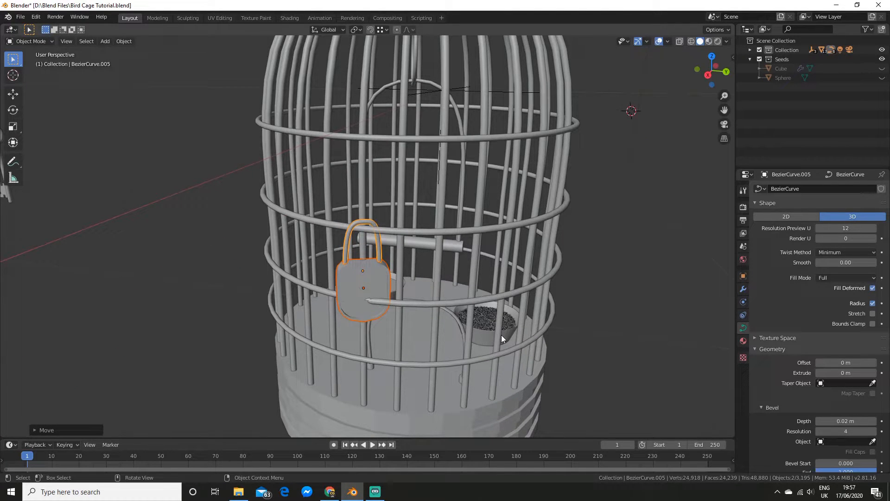
scroll(501, 334, "up", 3)
scroll(513, 328, "down", 6)
middle_click_drag(528, 292, 552, 260)
scroll(543, 264, "up", 4)
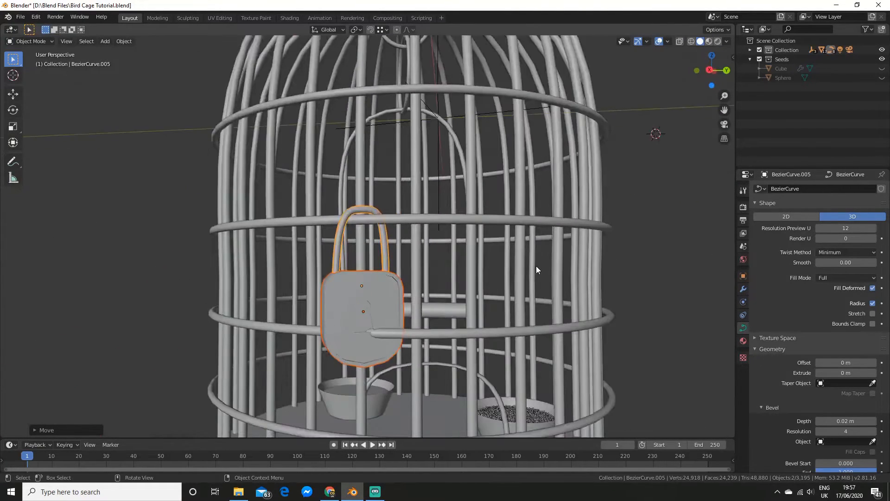
middle_click_drag(435, 308, 451, 320)
key("Tab")
middle_click_drag(544, 305, 533, 314)
scroll(533, 314, "down", 2)
key("Tab")
key("Tab")
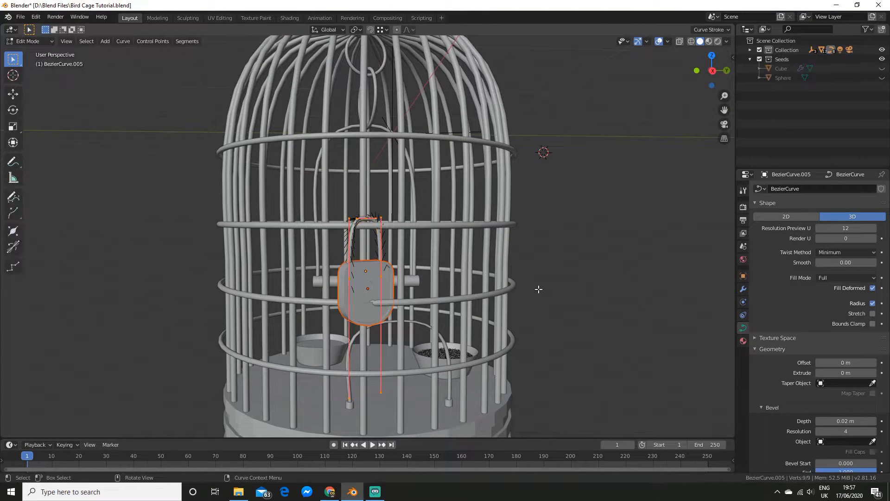
key("Tab")
scroll(361, 226, "up", 5)
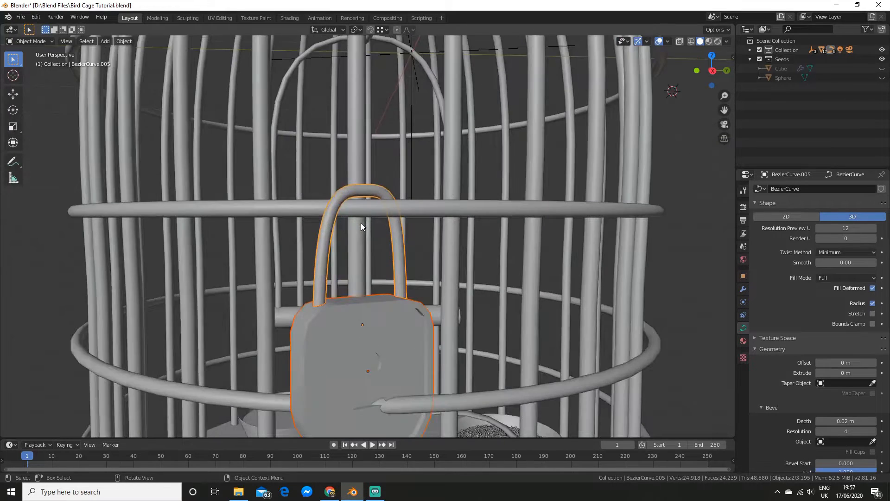
Select only the shackle curve and convert it to a mesh.
key("alt+a")
left_click(402, 249)
right_click(402, 249)
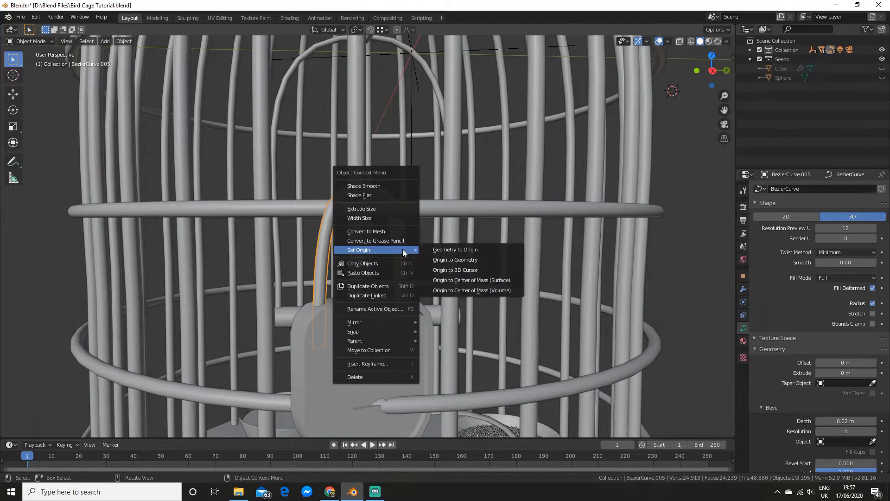
left_click(399, 231)
Select the lock plate with the shackle and scale all of their geometry down together in Edit Mode.
scroll(375, 288, "down", 5)
left_click(360, 274, "shift")
scroll(360, 274, "up", 4)
scroll(380, 329, "up", 3)
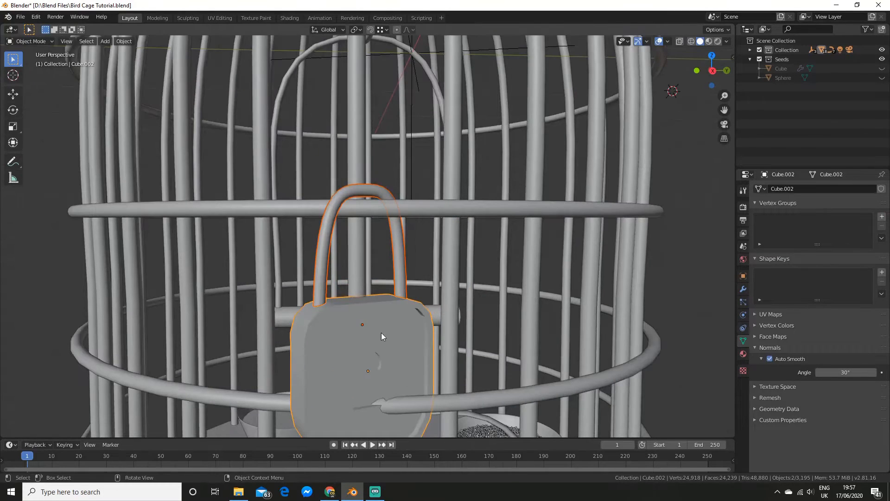
key("Tab")
scroll(431, 296, "down", 5)
key("a")
key("s")
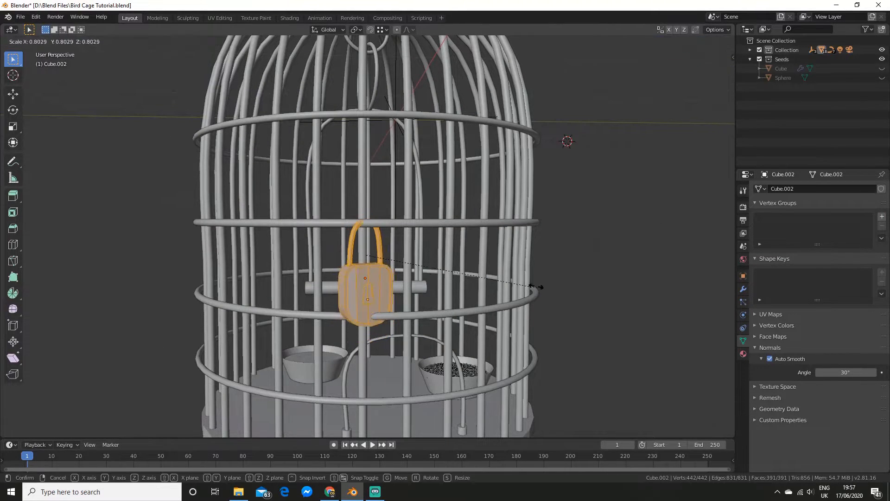
left_click(512, 278)
scroll(443, 274, "down", 4)
middle_click_drag(433, 274, 445, 275)
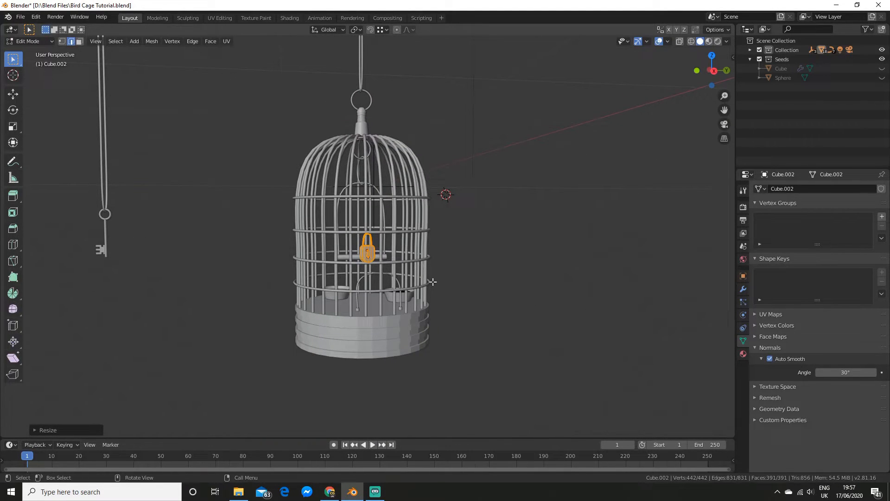
key("s")
left_click(436, 283)
Raise the padlock geometry along Z by about 0.1 m to hang the shackle over the ring, and return to Object Mode.
scroll(445, 283, "up", 6)
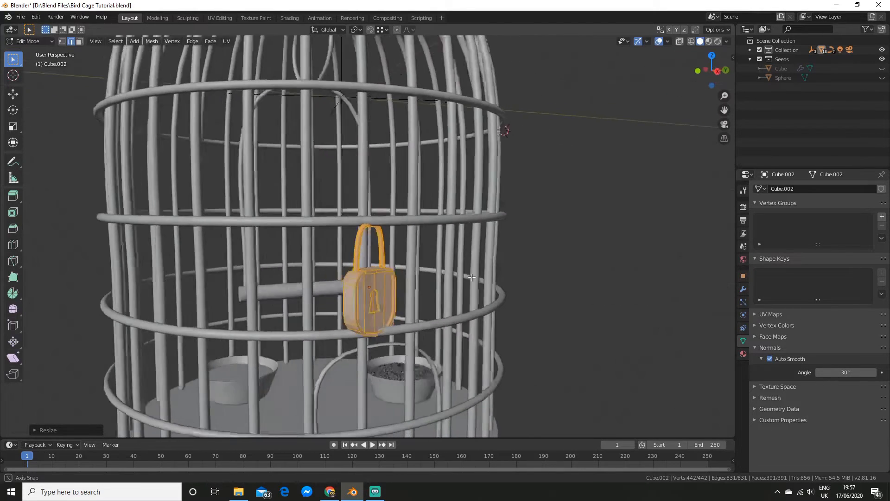
key("g")
key("z")
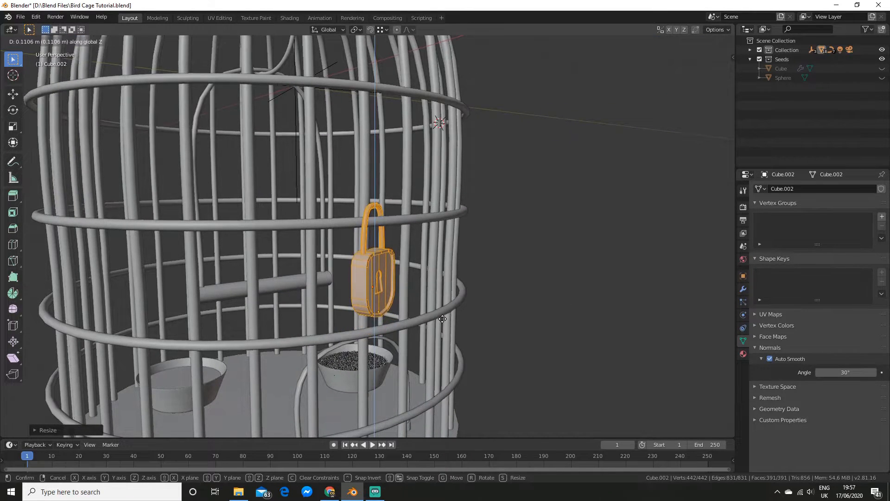
left_click(449, 325)
scroll(386, 312, "down", 8)
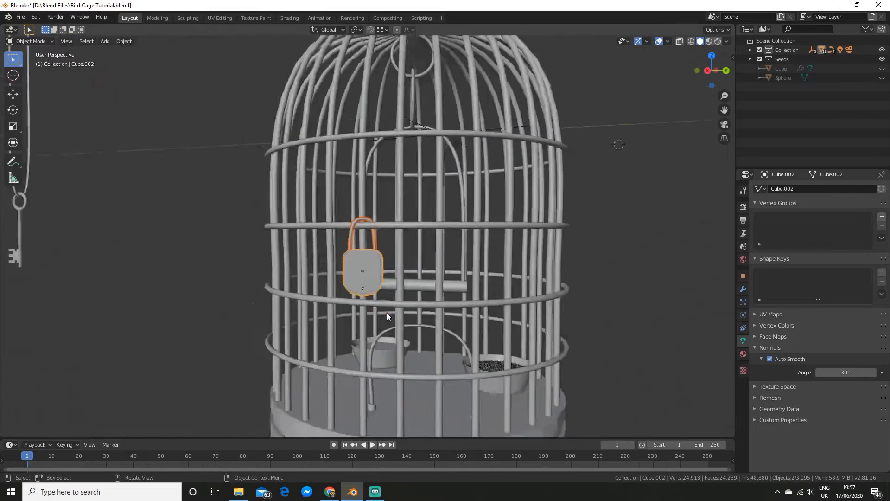
scroll(533, 279, "up", 2)
scroll(532, 263, "down", 3)
middle_click_drag(509, 279, 540, 264)
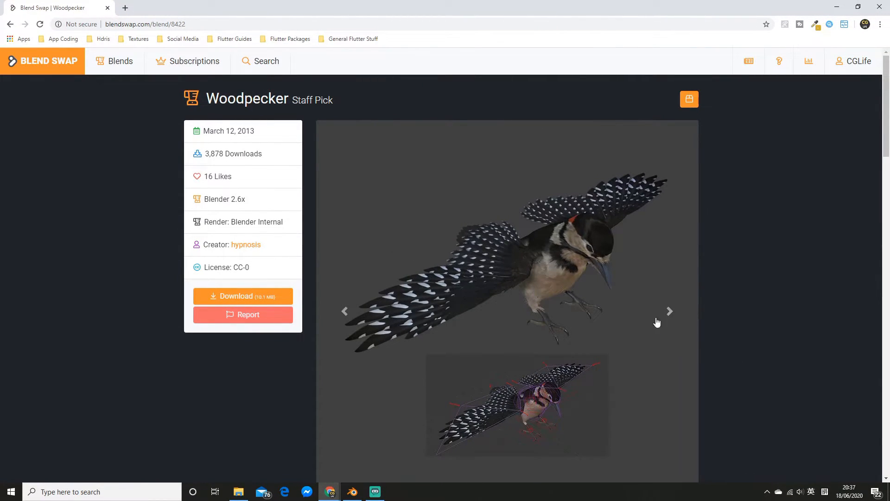
Review the Woodpecker model's Blend Swap page, then open Woodpecker.blend from the Rigged Bird Model folder in Blender, ignoring its script execution request.
scroll(705, 246, "down", 2)
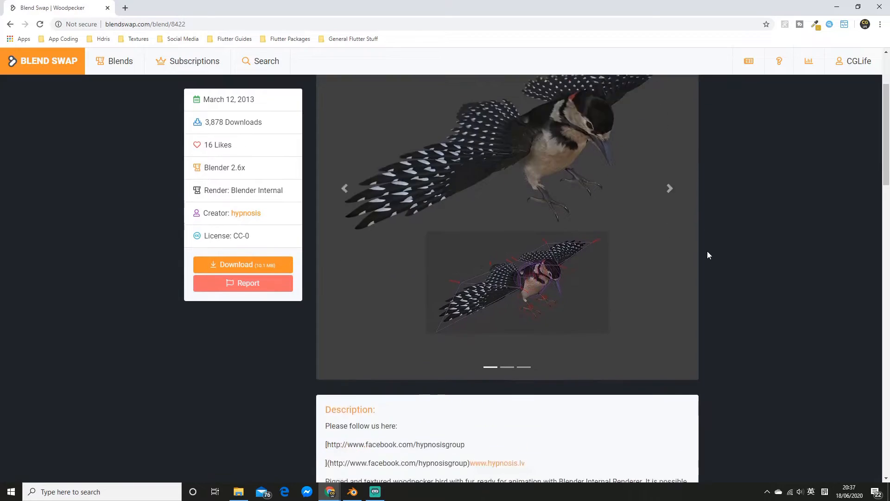
scroll(737, 301, "up", 2)
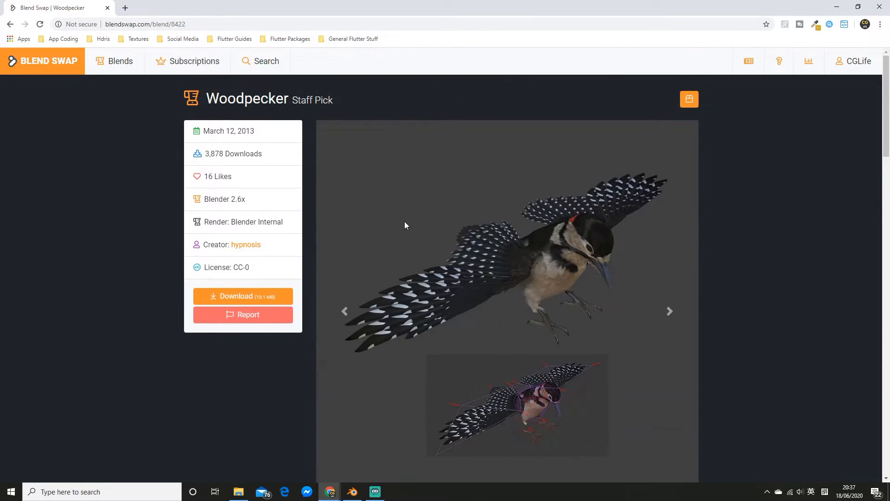
left_click(239, 492)
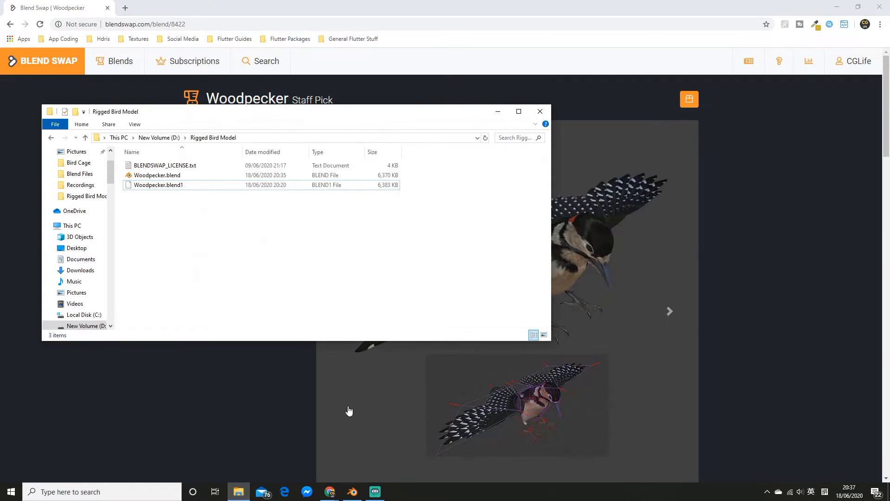
double_click(157, 175)
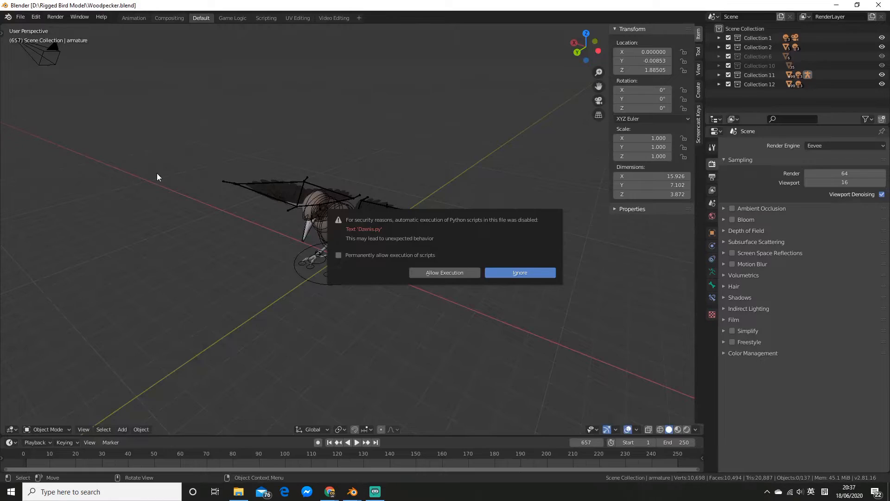
left_click(502, 272)
scroll(468, 300, "down", 5)
middle_click_drag(469, 300, 439, 294)
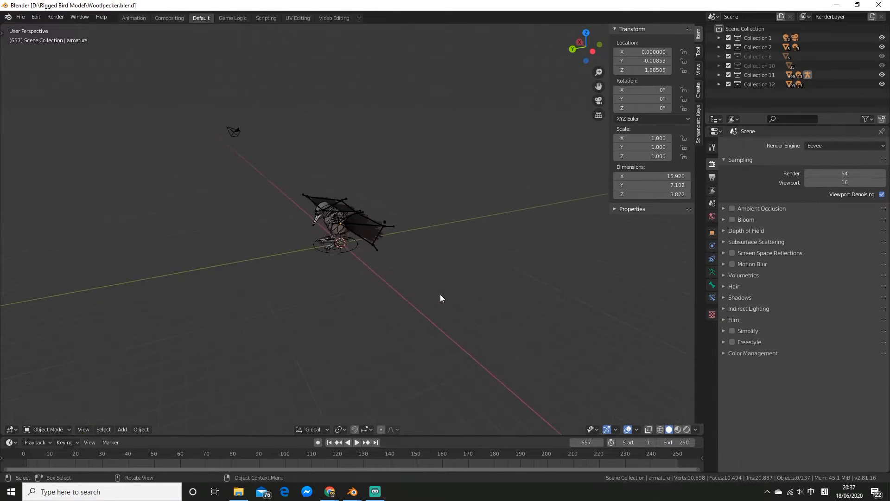
Select all the woodpecker's parts together with its armature, leaving out the camera, and copy the objects.
scroll(436, 292, "up", 8)
left_click(309, 216)
scroll(309, 216, "down", 5)
middle_click_drag(309, 216, 351, 218)
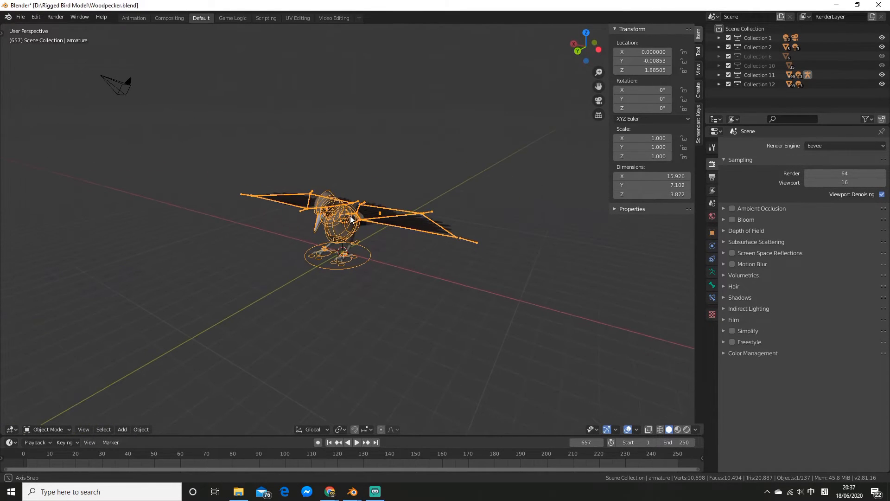
left_click(60, 430)
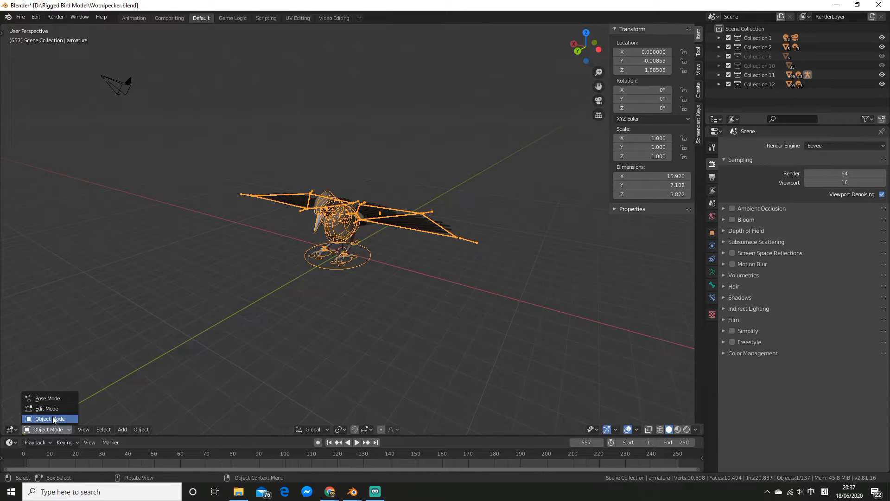
left_click(307, 281)
left_click_drag(182, 145, 474, 332)
key("ctrl+c")
mouse_move(341, 152)
middle_mouse_down()
mouse_move(268, 143)
mouse_move(337, 160)
middle_mouse_up()
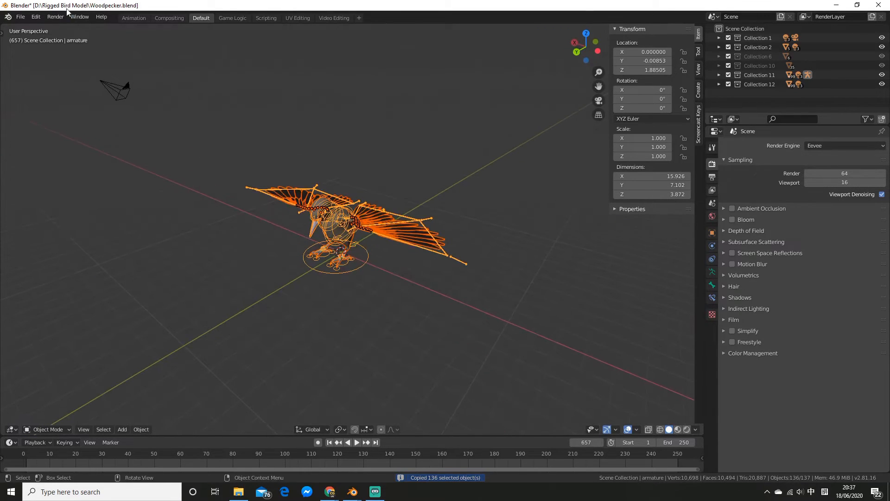
Open the recent file Bird Cage Tutorial.blend, saving the changes to Woodpecker.blend.
left_click(20, 20)
left_click(20, 17)
mouse_move(42, 46)
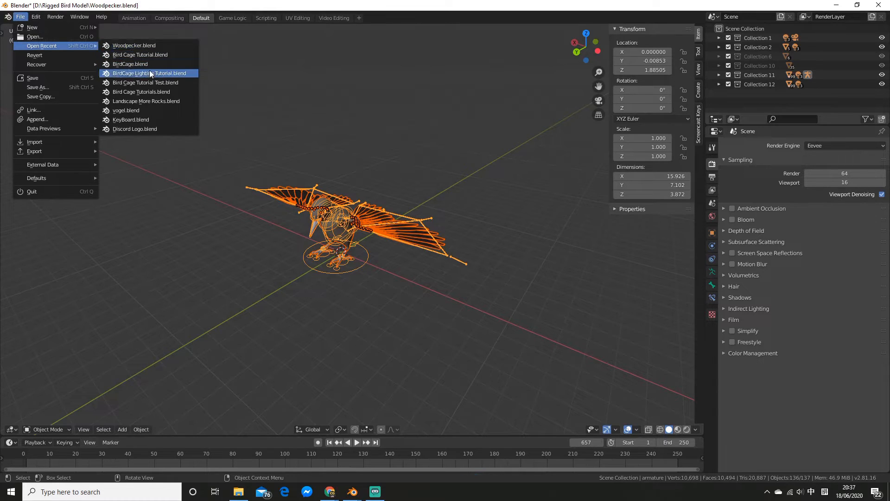
left_click(152, 54)
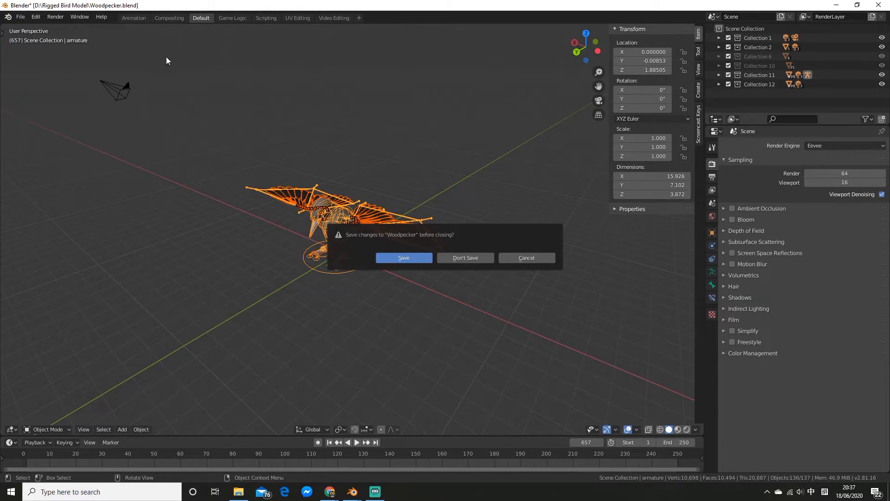
left_click(413, 260)
Paste the copied woodpecker into the cage scene and scale it down to about 0.19.
scroll(413, 260, "down", 4)
middle_click_drag(413, 260, 476, 273)
key("ctrl+v")
key("s")
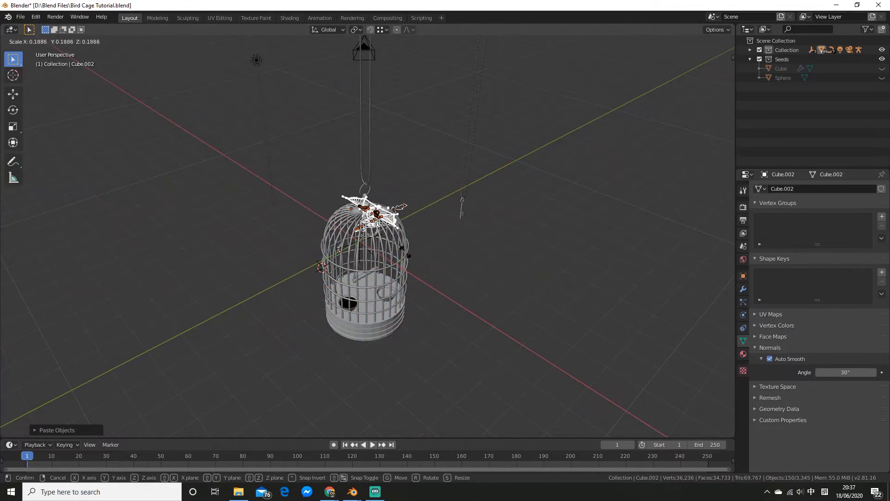
left_click(407, 269)
Lower the pasted woodpecker along Z from the cage's dome to about the height of the perch.
scroll(407, 268, "up", 4)
middle_click_drag(408, 269, 417, 216)
key("g")
key("z")
left_click(407, 310)
Rotate the woodpecker 90° about the global Z axis.
middle_click_drag(408, 311, 445, 177)
scroll(468, 210, "up", 4)
key("r")
key("z")
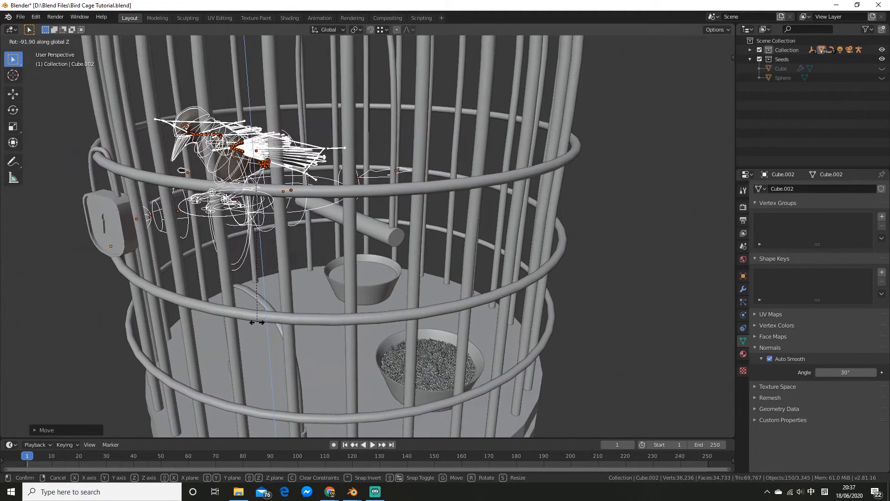
type("90")
key("Return")
Move the woodpecker along Y to centre it over the perch.
middle_click_drag(313, 275, 560, 288)
key("g")
key("y")
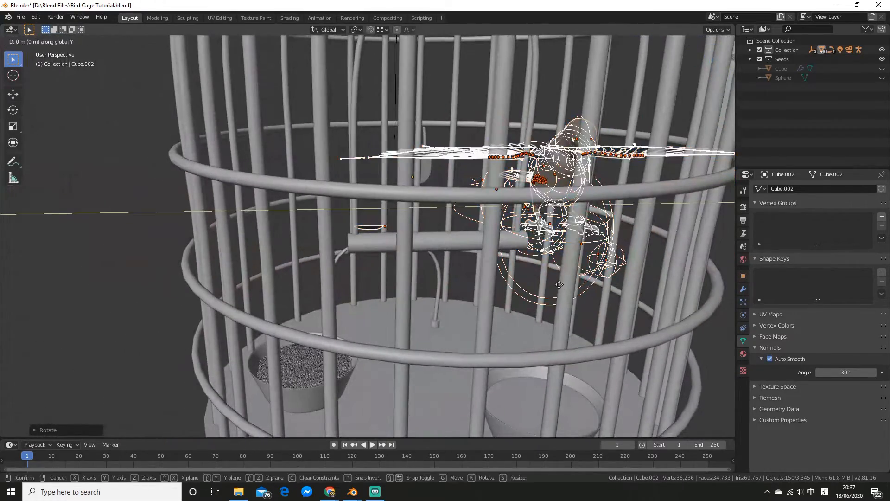
left_click(446, 284)
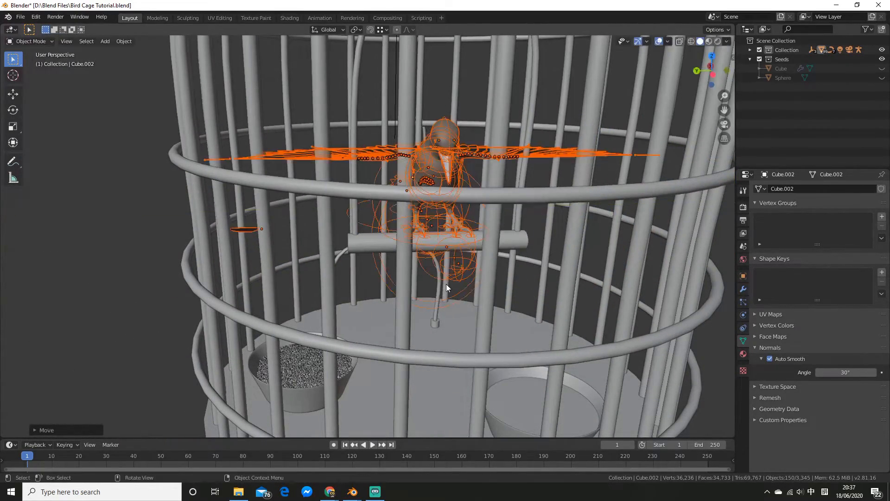
Adjust the woodpecker's position along Z and X so its feet rest on the perch.
middle_click_drag(446, 283, 538, 279)
scroll(533, 279, "up", 6)
middle_click_drag(430, 334, 363, 282)
key("g")
key("z")
left_click(443, 269)
key("g")
key("x")
left_click(451, 279)
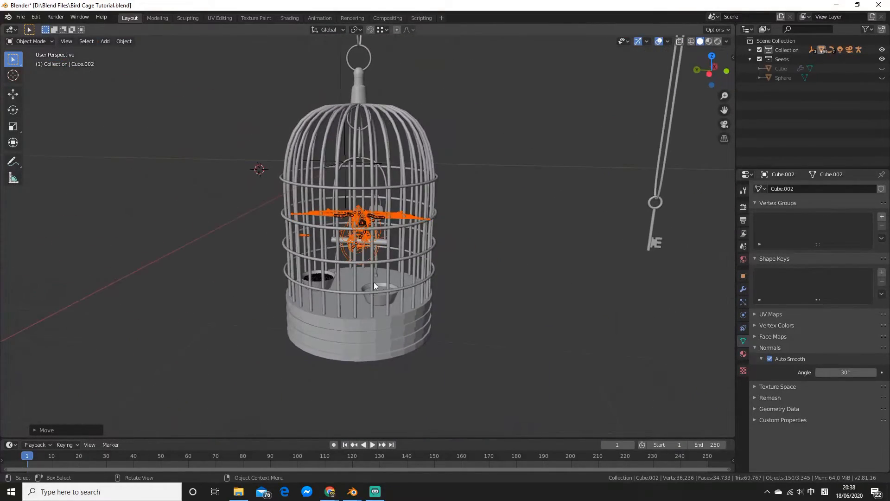
Scale the woodpecker by about 0.96 so its wings fit the cage better, and check its placement.
scroll(417, 278, "up", 5)
key("s")
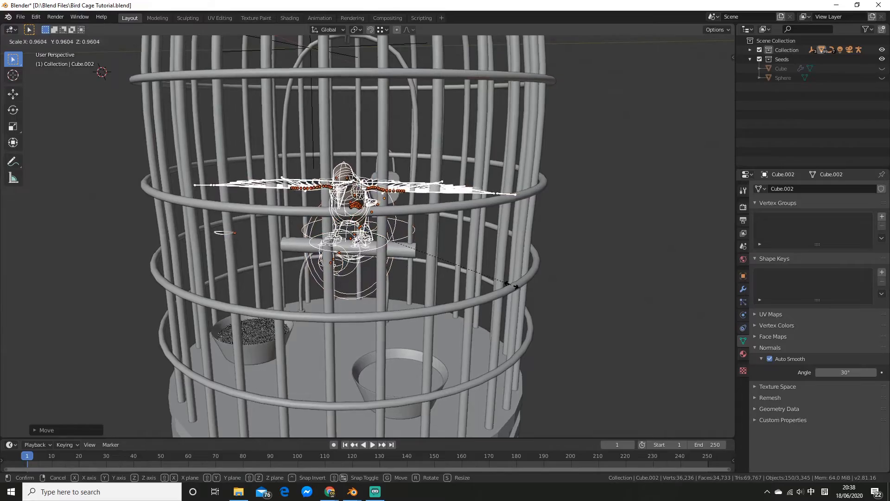
left_click(505, 295)
scroll(505, 296, "up", 5)
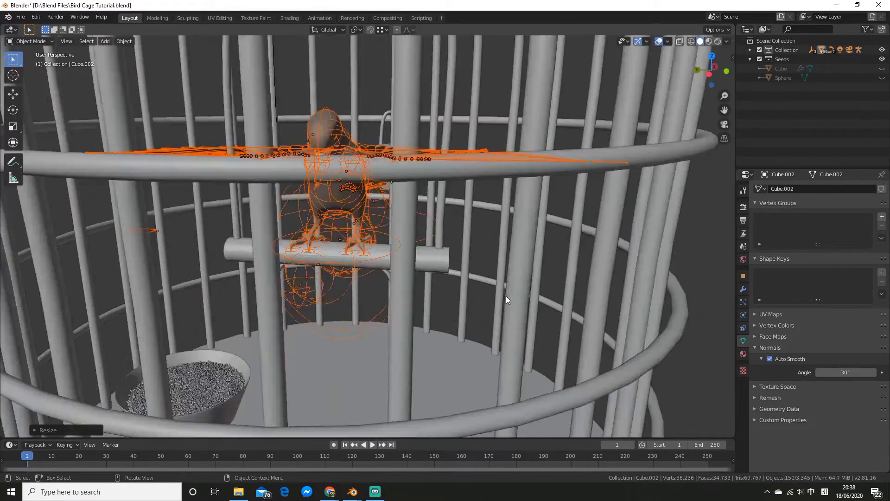
middle_click_drag(486, 297, 352, 413)
scroll(358, 373, "down", 6)
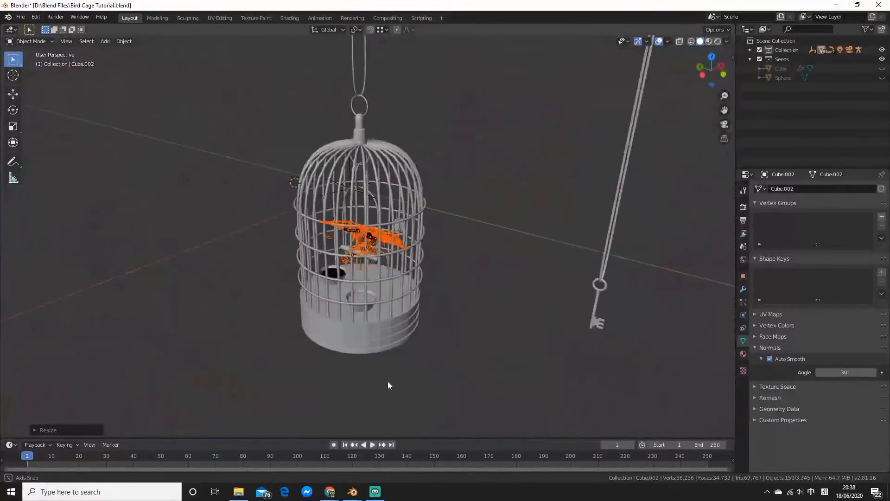
scroll(388, 380, "up", 8)
scroll(413, 352, "down", 7)
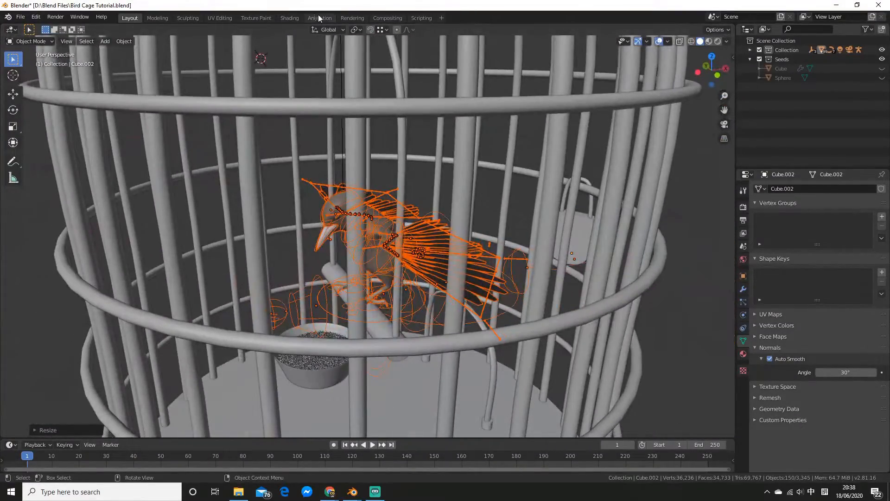
Switch to the Animation workspace, move the selected woodpecker objects to a new collection named Bird, and clear the selection.
left_click(319, 18)
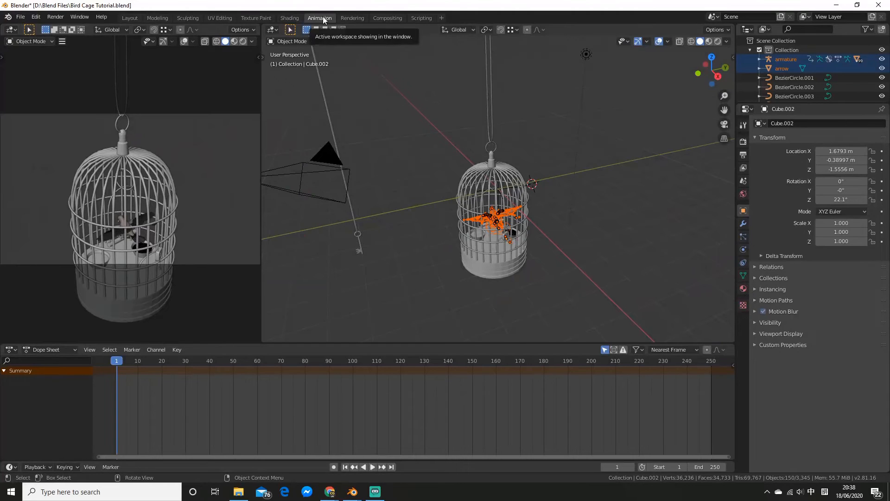
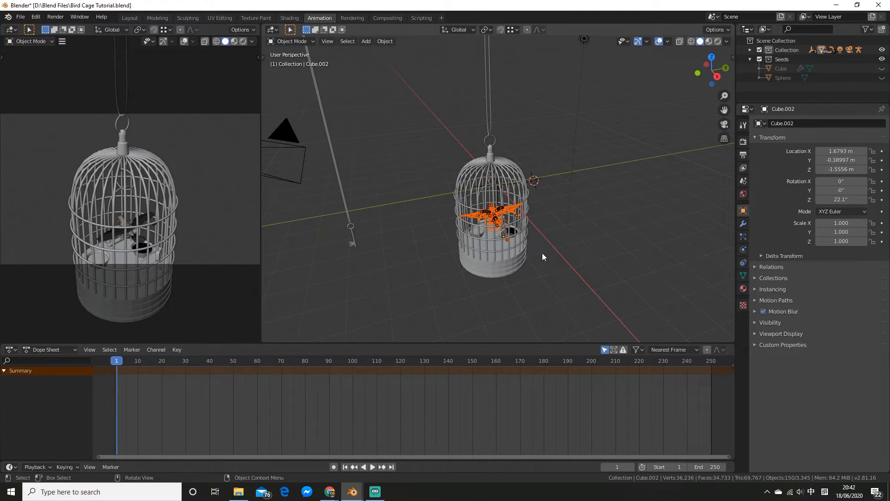
key("m")
left_click(529, 293)
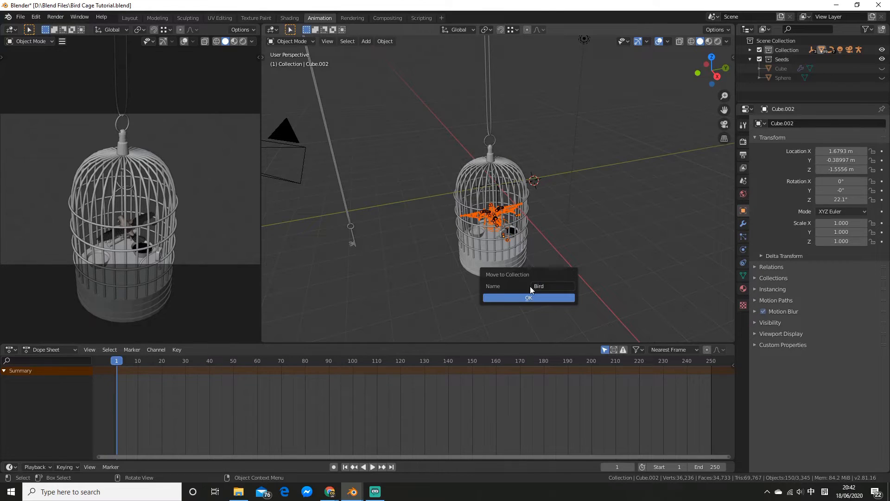
left_click(518, 301)
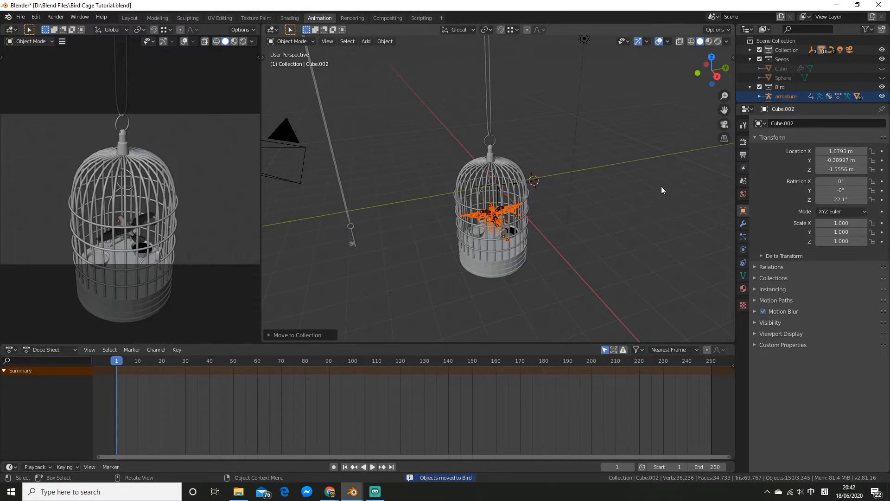
left_click(624, 229)
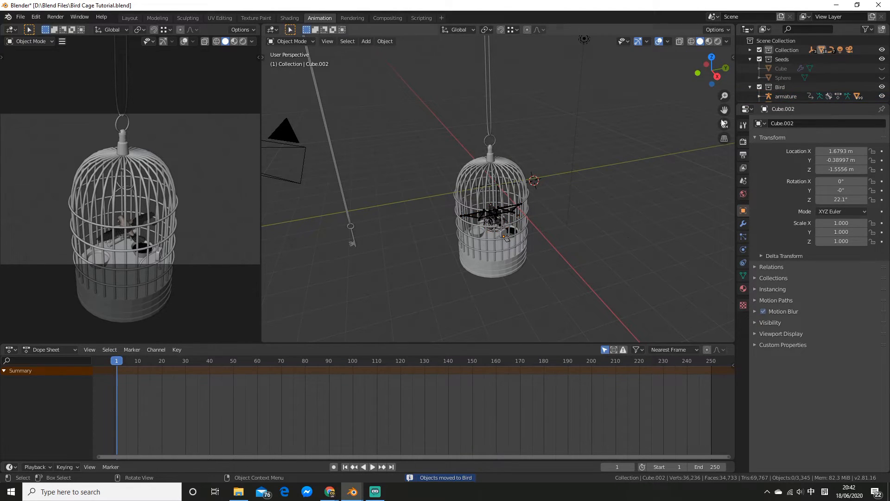
Select the bird's armature, extend the selection to everything in its collection with Select Grouped, and deselect again.
left_click(492, 216)
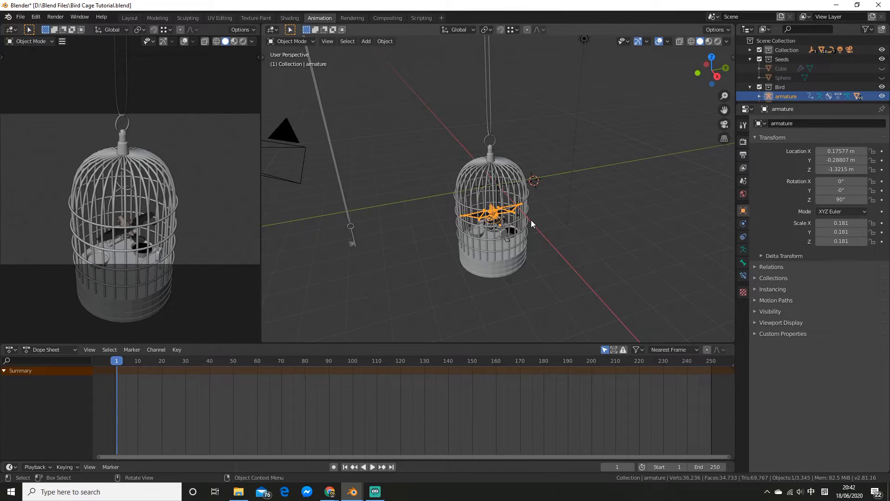
key("shift+g")
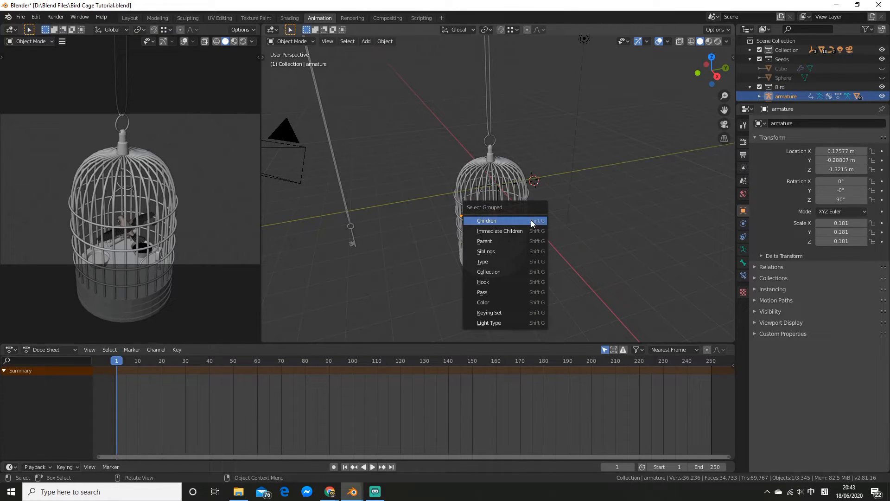
left_click(511, 271)
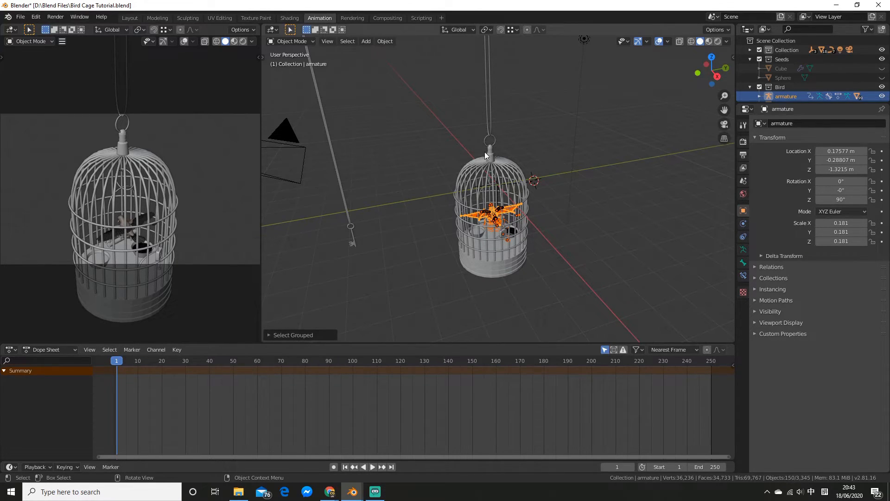
left_click(575, 235)
Put only the bird's armature into Pose Mode and turn on auto keying.
scroll(533, 255, "up", 5)
left_click(489, 282)
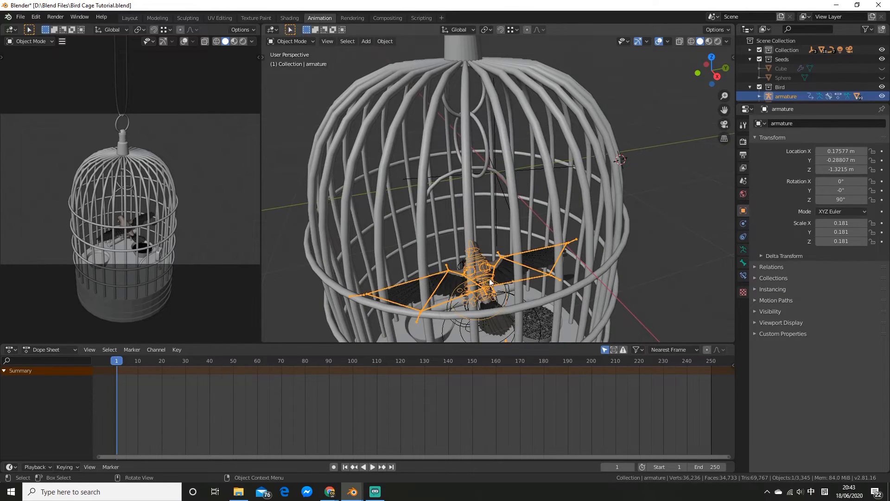
scroll(491, 281, "down", 7)
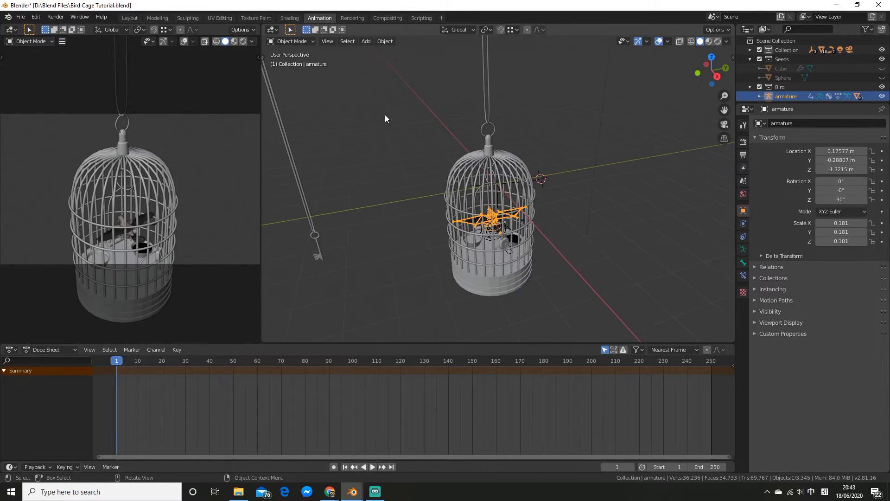
left_click(291, 41)
left_click(293, 76)
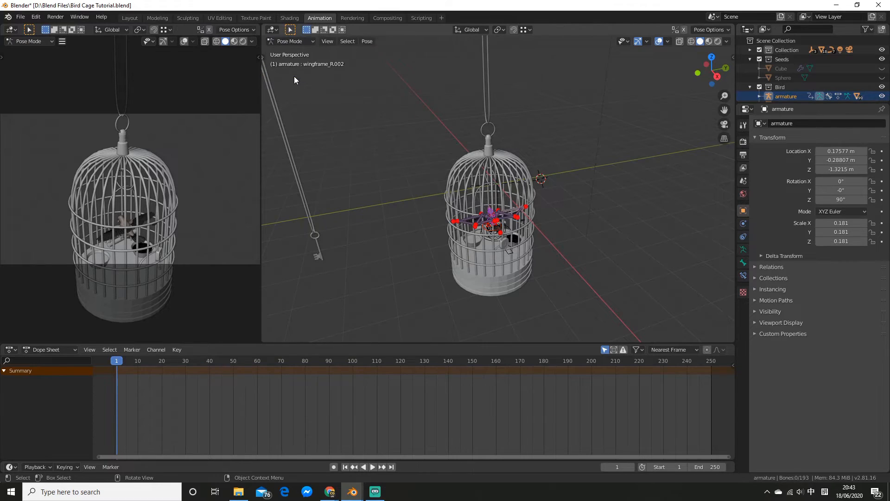
scroll(564, 370, "down", 5)
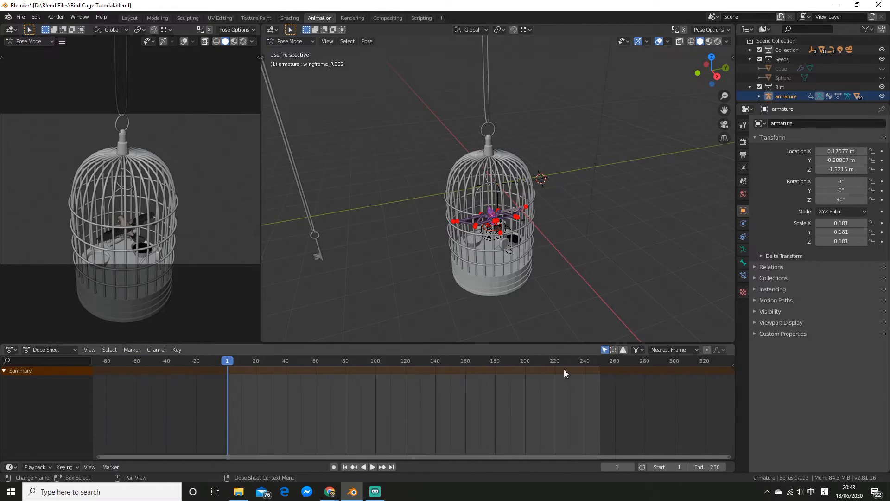
left_click(333, 467)
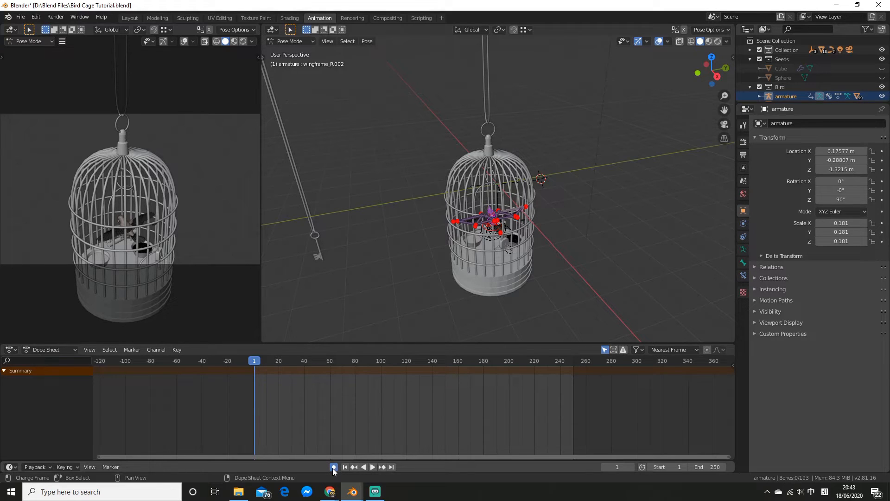
Rotate the left wing's control handle bone about 77° around global X to fold the wing down beside the body.
scroll(493, 269, "up", 3)
middle_click_drag(494, 269, 433, 185)
scroll(517, 213, "up", 4)
middle_click_drag(501, 231, 638, 226)
scroll(552, 225, "up", 5)
middle_click_drag(553, 224, 570, 252, "shift")
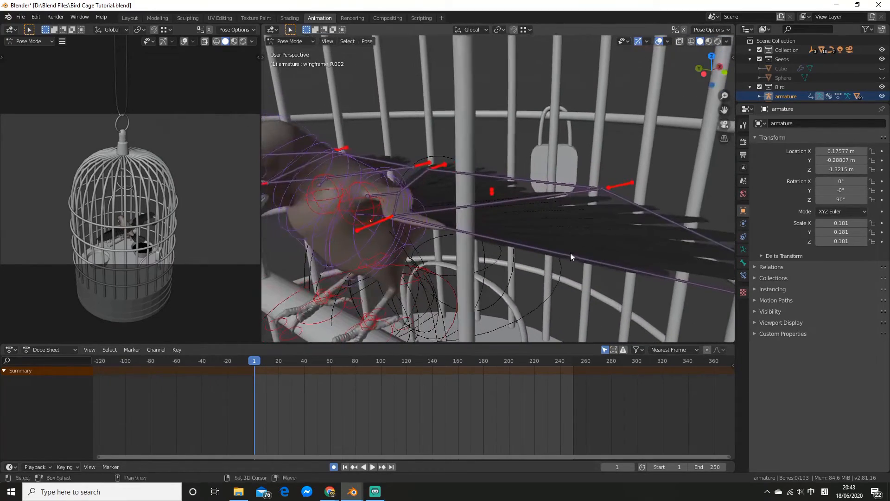
left_click(362, 186)
left_click(363, 185)
scroll(502, 211, "down", 4)
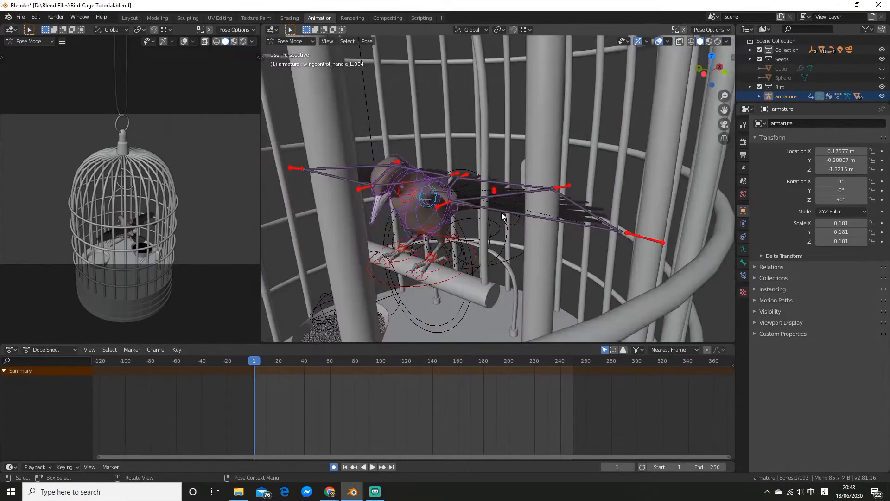
middle_click_drag(503, 213, 539, 197)
key("r")
key("x")
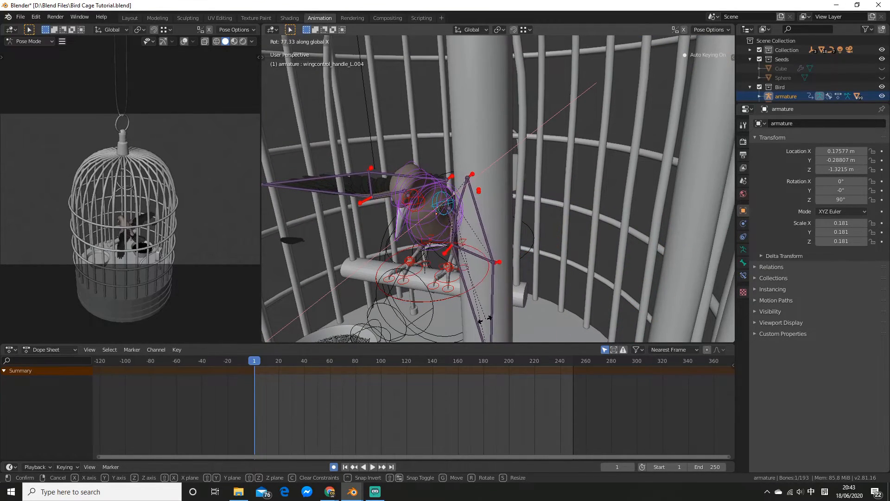
left_click(471, 315)
Rotate the right wing's control handle bone about -72° around global X to fold that wing down to match.
middle_click_drag(471, 315, 491, 222)
left_click(570, 188)
left_click(479, 227)
key("r")
key("x")
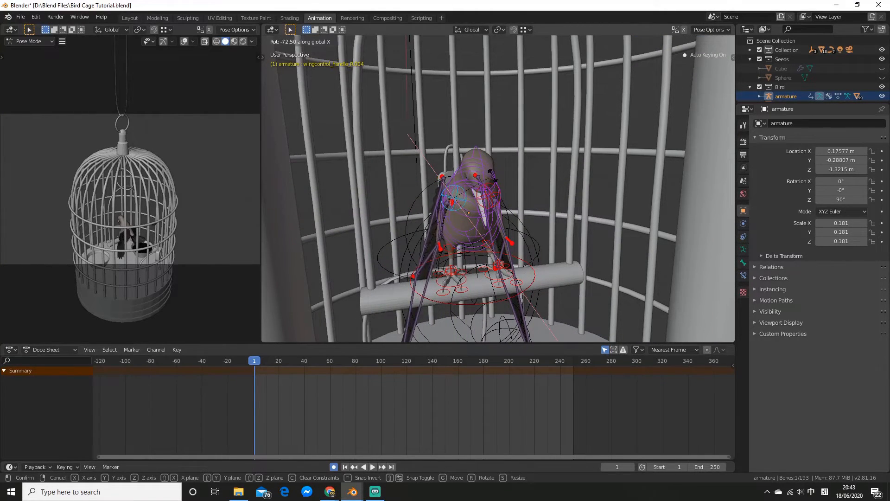
left_click(494, 171)
middle_click_drag(494, 170, 580, 263)
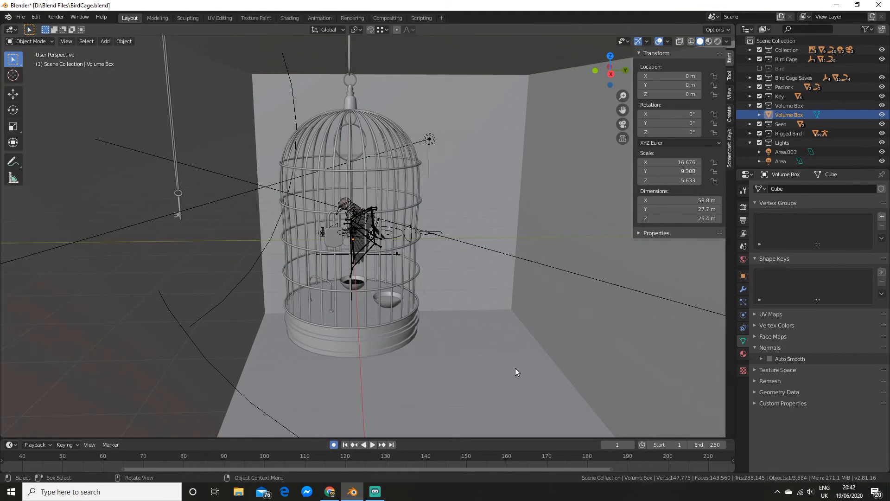
Select the area lights Area and Area.003 around the cage in BirdCage.blend to examine their placement and light settings.
middle_click_drag(475, 342, 499, 175)
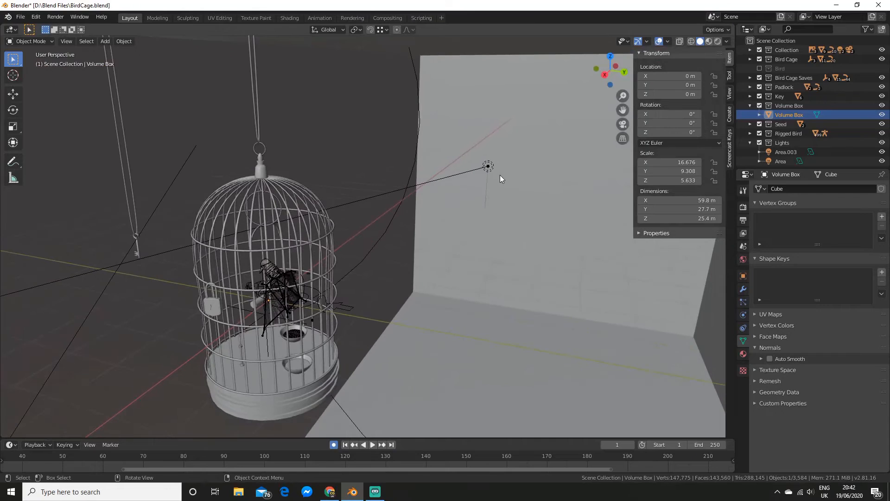
left_click(488, 166)
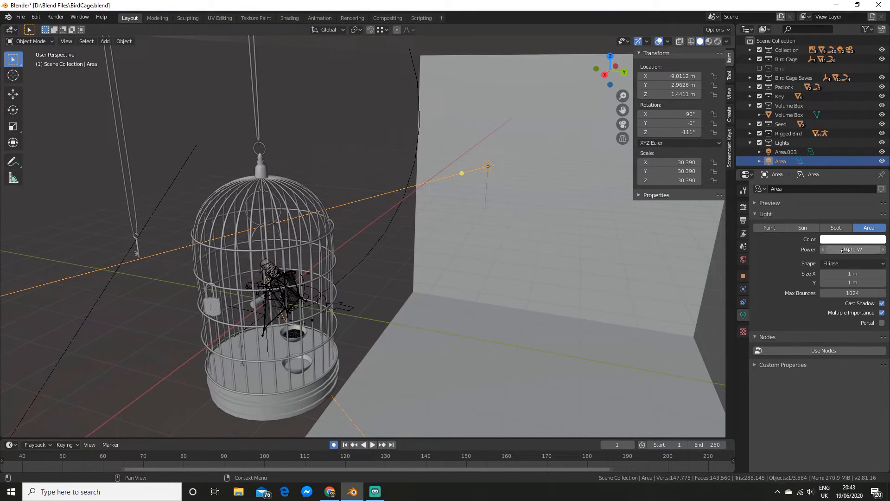
middle_click_drag(459, 220, 307, 185)
left_click(305, 175)
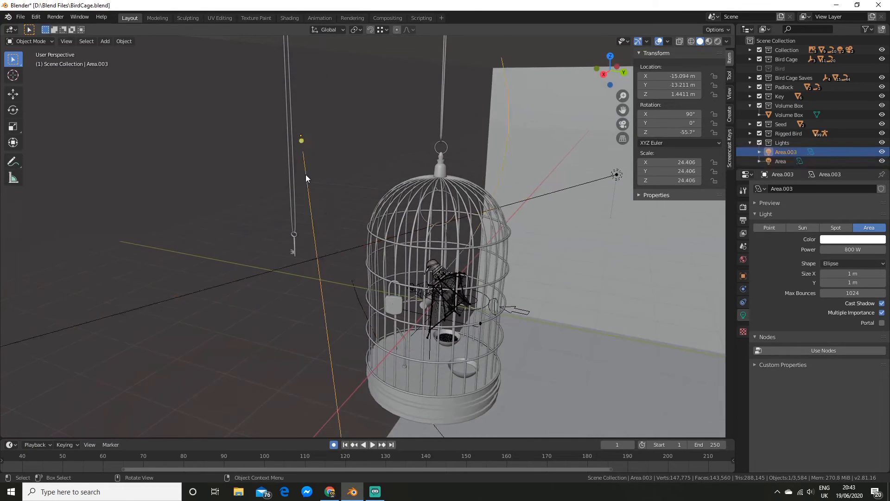
Examine the placement of the area light Area.003 around the cage and inspect its light colour.
middle_click_drag(416, 224, 396, 296)
middle_click_drag(519, 294, 496, 226)
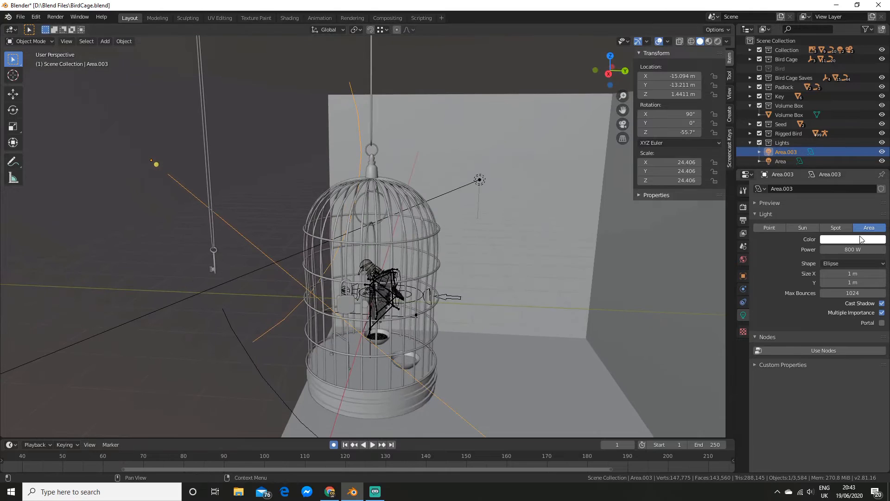
left_click(862, 239)
left_click(863, 242)
Select the Volume Box around the scene and show its material nodes in the Shading workspace.
middle_click_drag(483, 236, 514, 194)
middle_click_drag(461, 193, 445, 272)
scroll(502, 207, "down", 2)
scroll(483, 212, "down", 1)
scroll(482, 212, "down", 3)
left_click(467, 155)
middle_click_drag(445, 273, 436, 200)
left_click(289, 17)
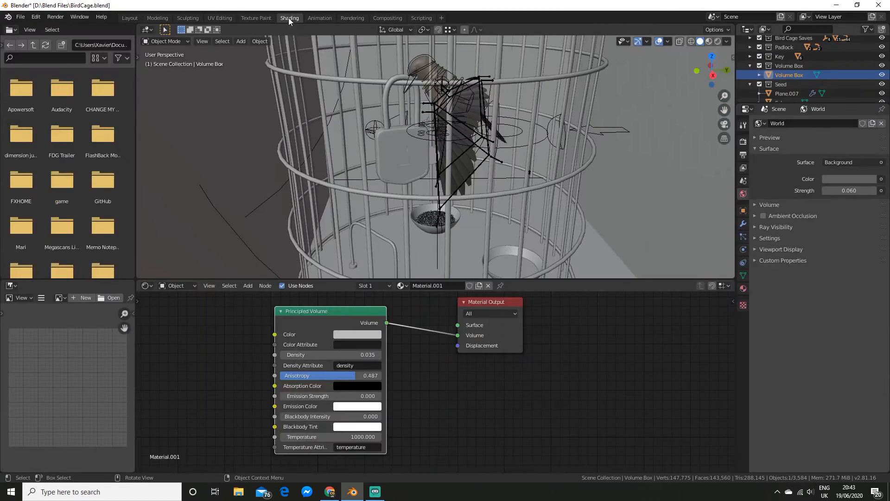
Examine the Volume Box's Principled Volume node, including its colour, density and anisotropy settings.
scroll(413, 354, "down", 2)
middle_click_drag(413, 355, 430, 367)
scroll(419, 328, "up", 3)
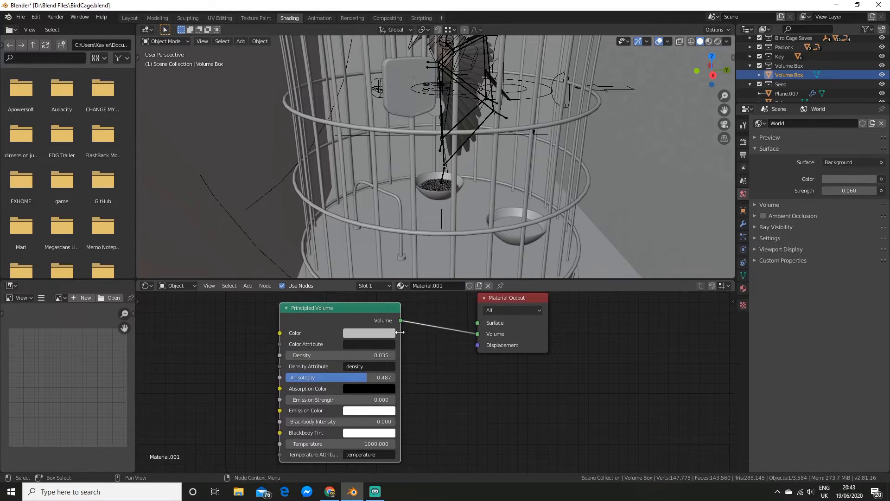
scroll(479, 182, "down", 5)
mouse_move(479, 181)
middle_mouse_down()
mouse_move(442, 172)
mouse_move(467, 175)
middle_mouse_up()
middle_click_drag(436, 403, 435, 410)
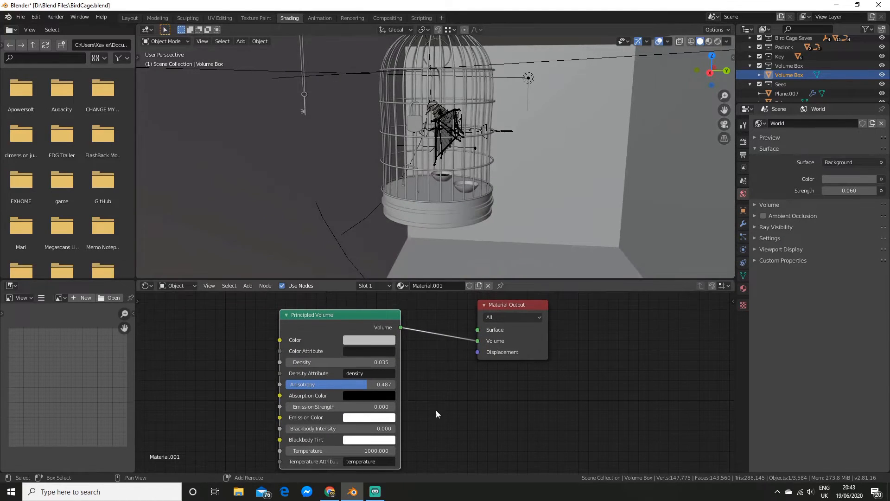
left_click(366, 339)
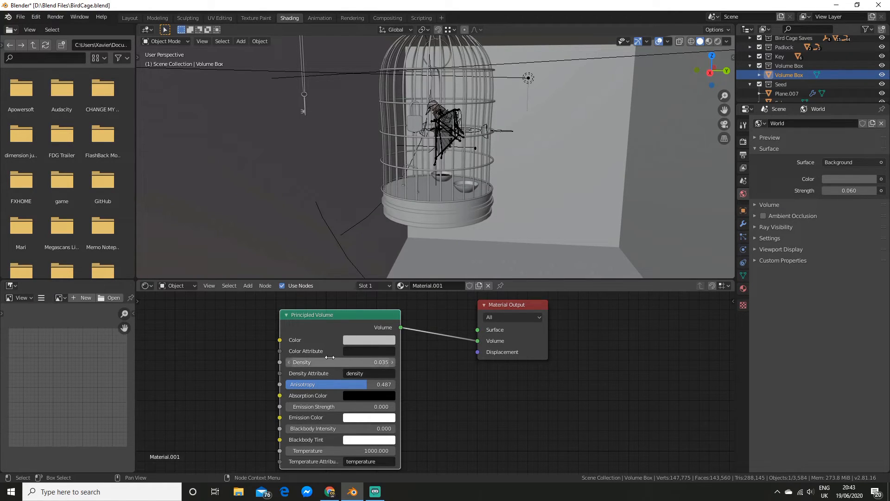
Select the hanging key beside the cage and examine the Principled BSDF settings of its Gold material.
middle_click_drag(471, 271, 508, 186)
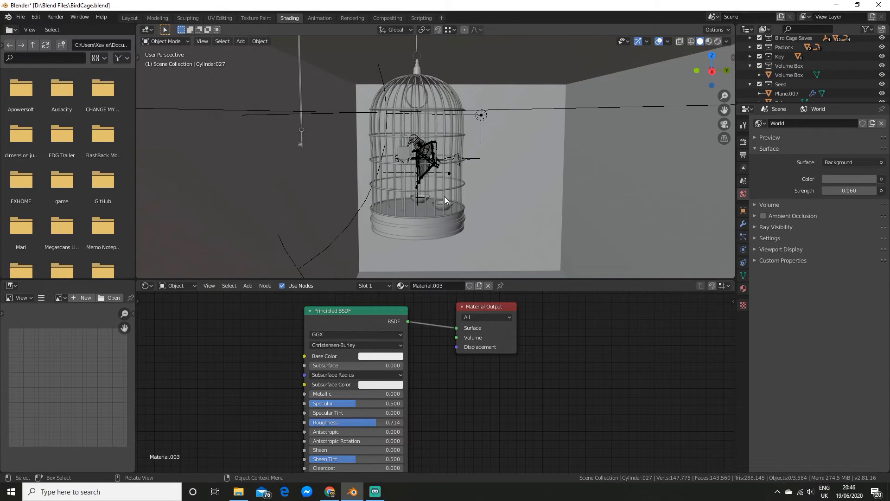
middle_click_drag(444, 197, 511, 196)
scroll(429, 175, "up", 4)
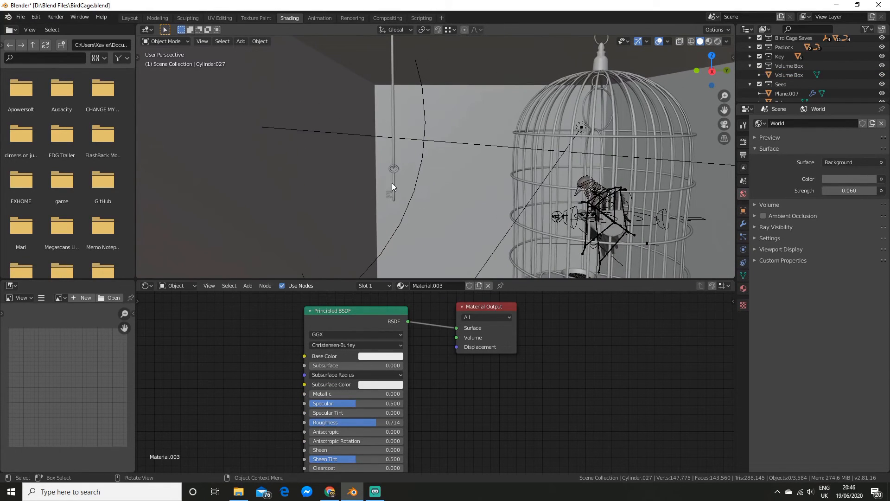
left_click(391, 185)
scroll(450, 254, "up", 4)
mouse_move(562, 364)
middle_mouse_down()
mouse_move(563, 347)
mouse_move(559, 366)
middle_mouse_up()
scroll(563, 348, "down", 3)
scroll(559, 366, "up", 4)
middle_click_drag(450, 394, 479, 353)
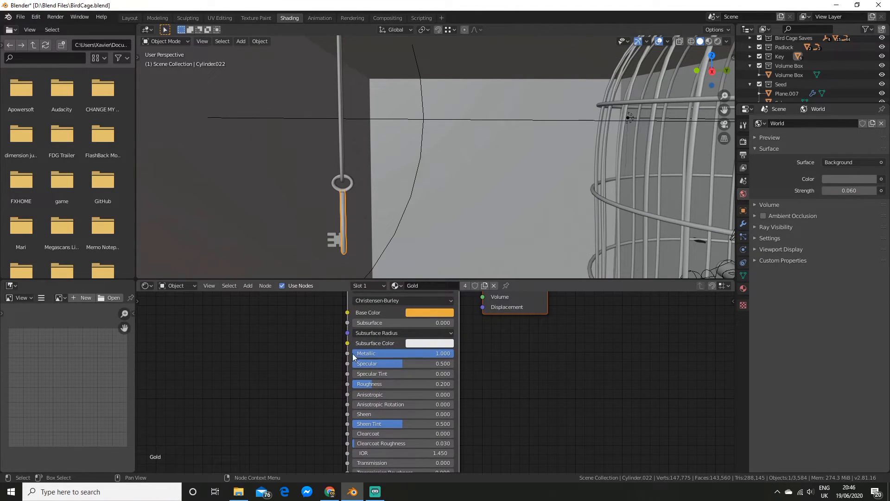
middle_click_drag(536, 355, 433, 431)
Select the padlock body on the cage to inspect its material nodes.
middle_click_drag(514, 218, 341, 135)
left_click(411, 119)
middle_click_drag(460, 144, 440, 217, "shift")
scroll(440, 217, "up", 3)
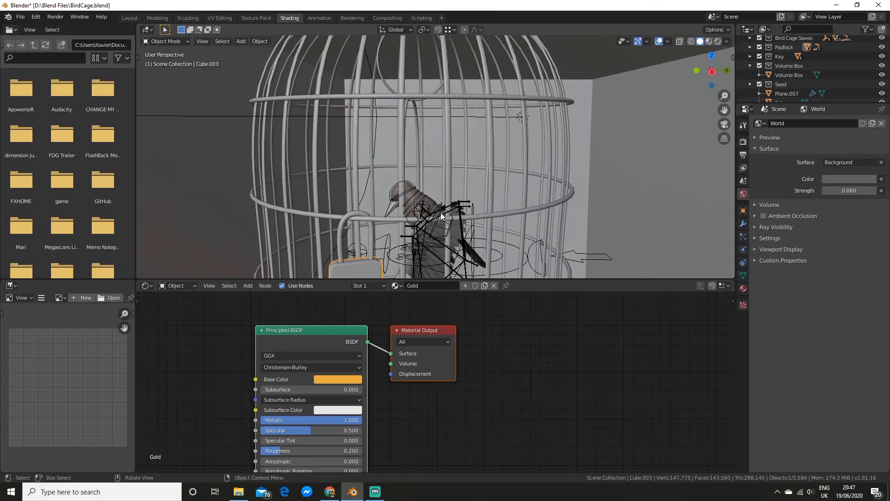
Select the vertical cage bars and examine the Old Metal material's base colour, metallic and roughness settings.
left_click(450, 164)
middle_click_drag(478, 431, 525, 391)
left_click(383, 332)
left_click(386, 332)
scroll(468, 197, "down", 5)
middle_click_drag(468, 196, 492, 221)
scroll(480, 190, "up", 6)
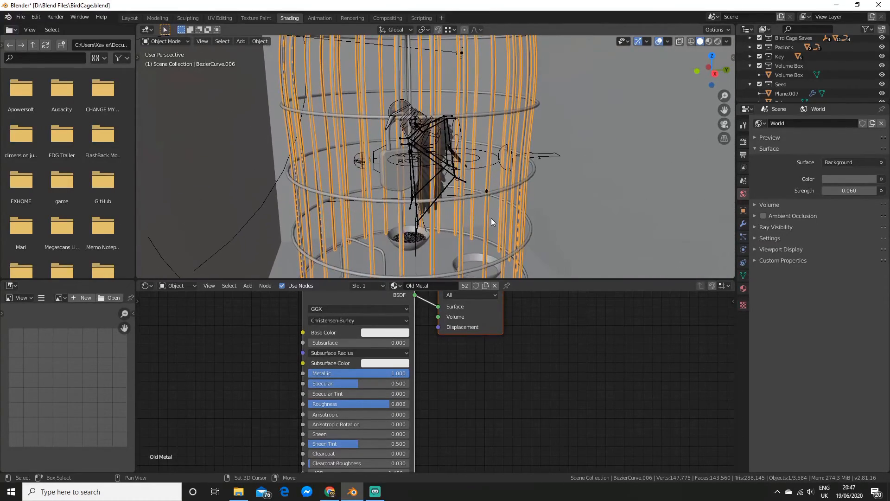
Select Cylinder.027 at the seedless bowl on the cage floor and examine its Material.003 shader settings.
scroll(396, 151, "down", 4)
middle_click_drag(435, 192, 427, 173)
scroll(427, 174, "up", 2)
scroll(428, 174, "up", 6)
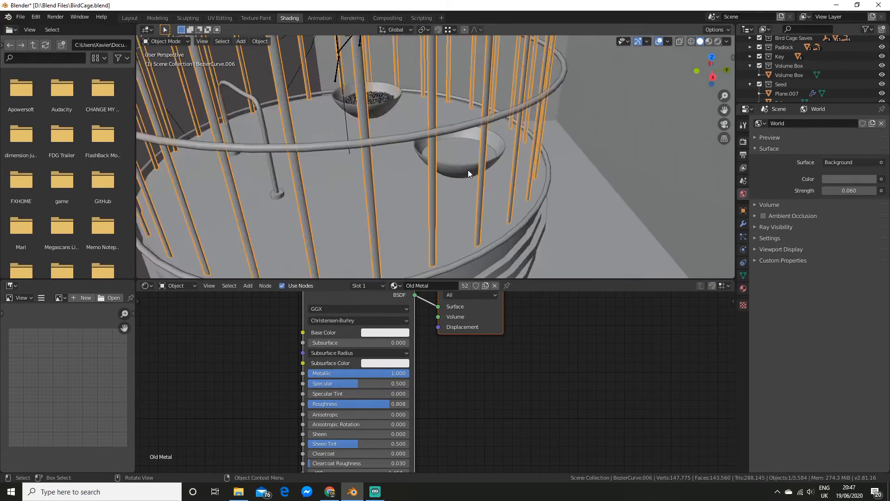
left_click(456, 149)
scroll(456, 148, "down", 4)
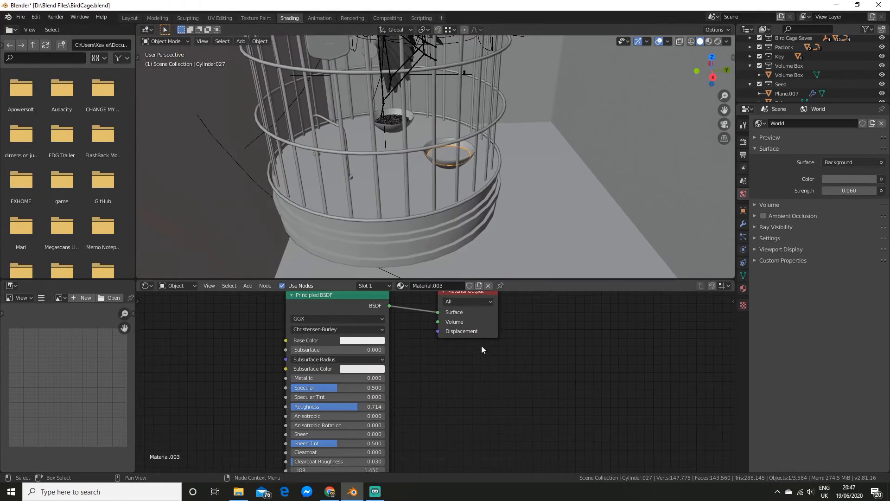
scroll(462, 371, "up", 3)
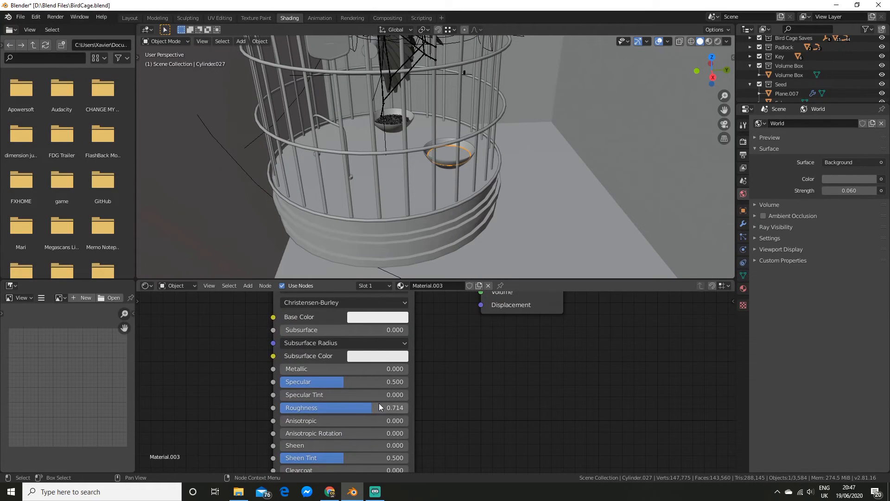
scroll(507, 196, "down", 3)
middle_click_drag(507, 196, 508, 219)
scroll(506, 216, "down", 2)
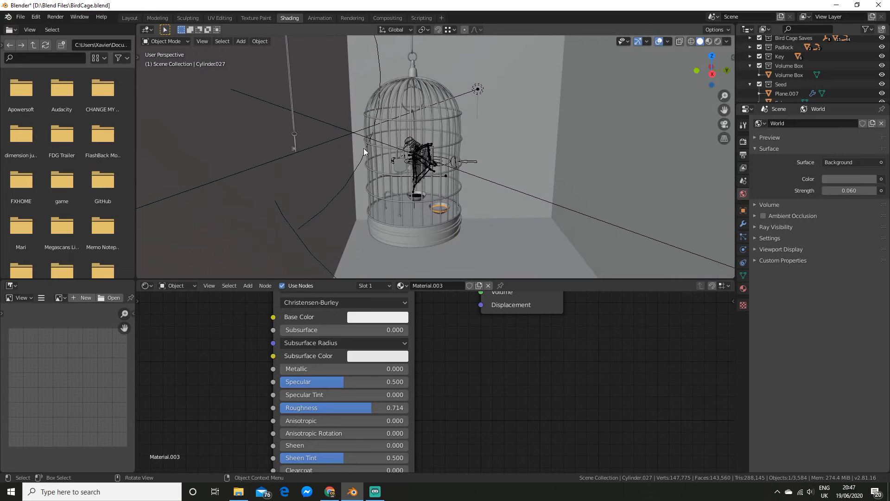
scroll(452, 157, "up", 3)
middle_click_drag(456, 172, 516, 155, "shift")
scroll(511, 176, "down", 5)
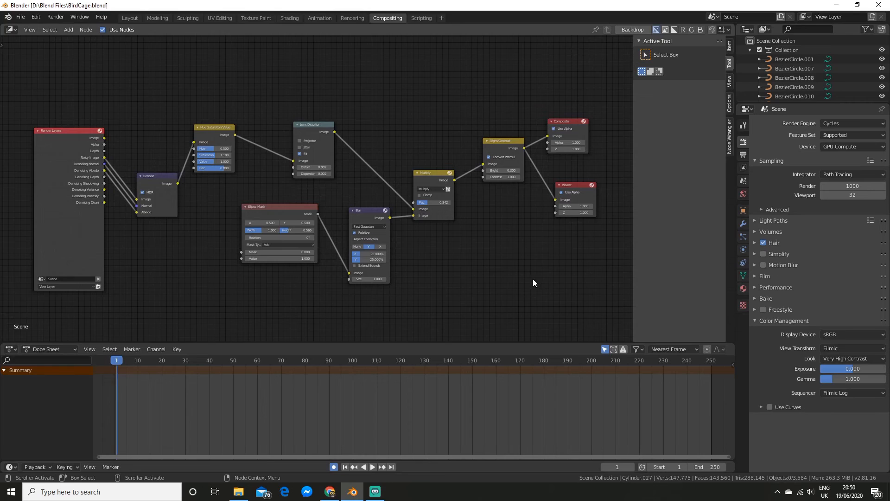
Examine the compositor's Render Layers, Denoise and Hue Saturation Value nodes and how they are connected.
middle_click_drag(459, 273, 502, 248)
scroll(449, 260, "down", 2)
scroll(462, 266, "up", 1)
scroll(283, 218, "up", 3)
middle_click_drag(230, 245, 278, 260)
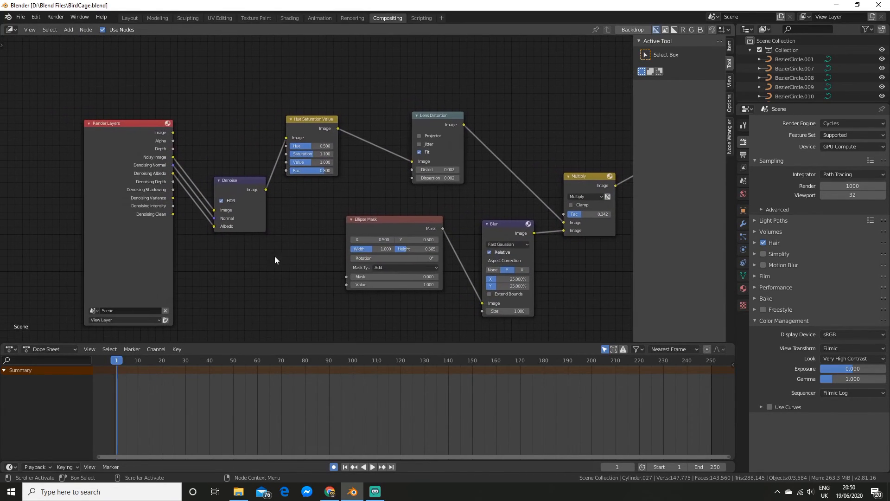
left_click(229, 185)
middle_click_drag(316, 189, 230, 221)
left_click(224, 131)
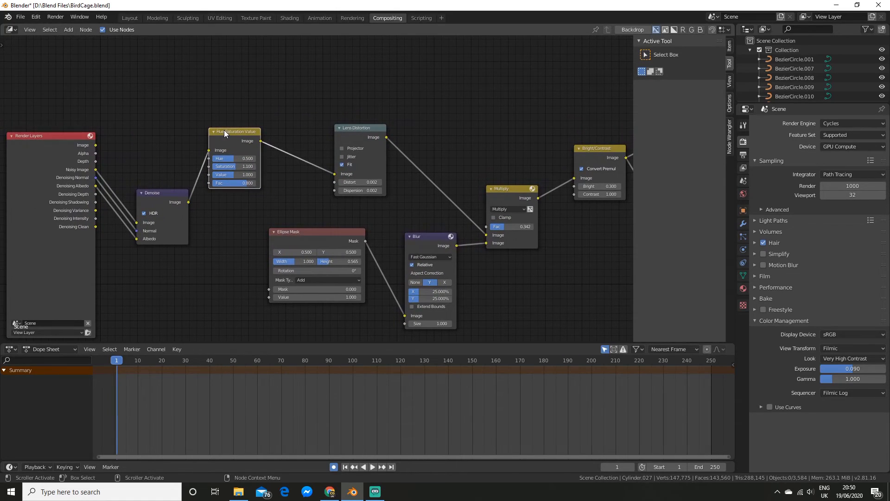
Select the compositor's Lens Distortion node and examine its Fit option, distort and dispersion settings.
middle_click_drag(249, 206, 184, 191)
scroll(502, 242, "down", 1)
scroll(502, 242, "up", 1)
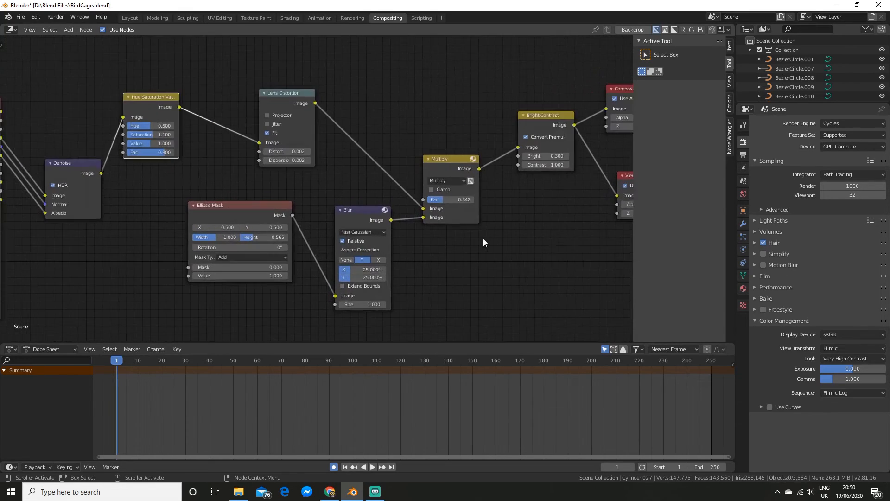
scroll(335, 246, "up", 1)
middle_click_drag(457, 234, 343, 271)
left_click(171, 117)
scroll(170, 117, "down", 1)
scroll(218, 189, "up", 2)
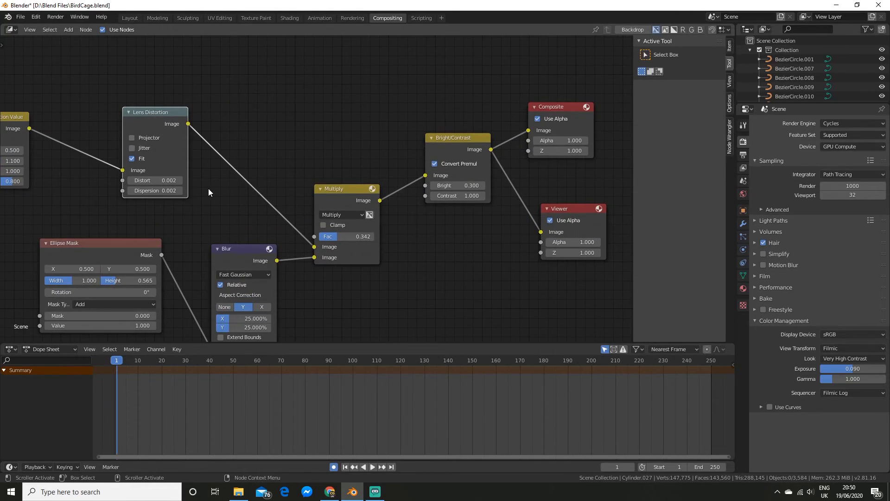
Examine the compositor's Multiply and Bright/Contrast nodes and their connections to the Composite and Viewer outputs.
middle_click_drag(262, 149, 149, 225)
middle_click_drag(348, 279, 348, 255)
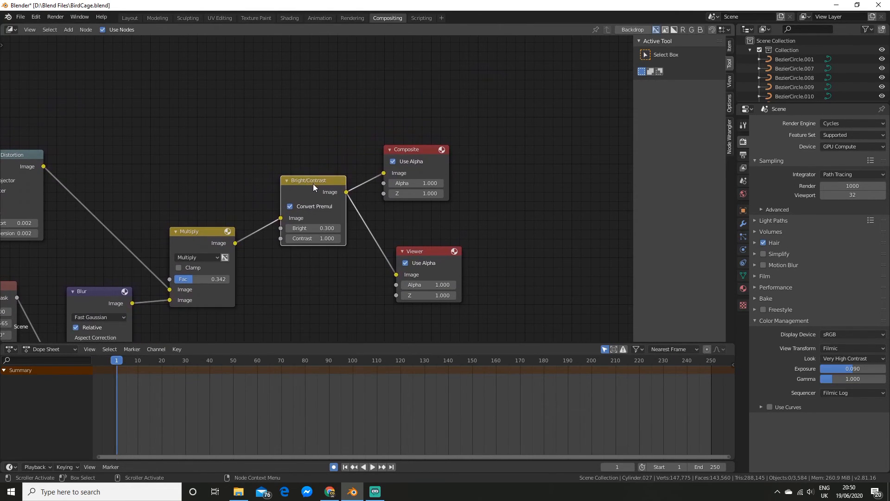
scroll(314, 187, "down", 2)
middle_click_drag(308, 284, 427, 232)
scroll(402, 266, "down", 1)
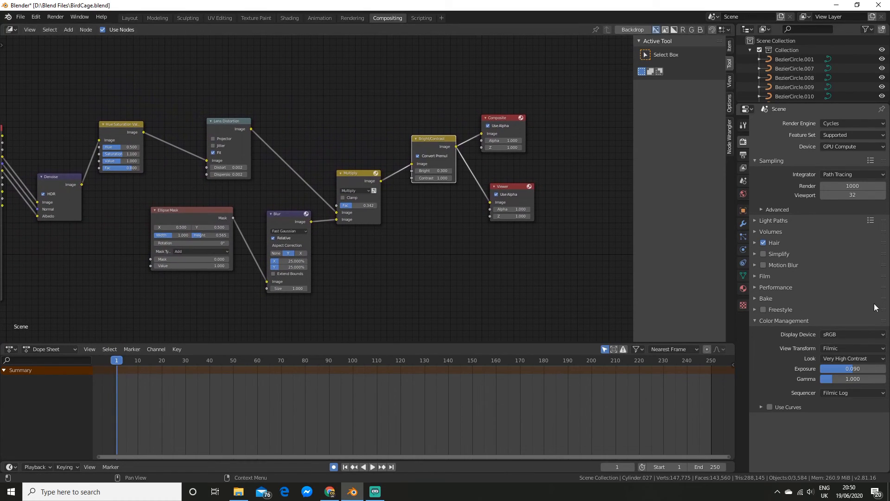
Examine the scene's Color Management look, exposure and sequencer options alongside the full compositing node tree.
left_click(834, 357)
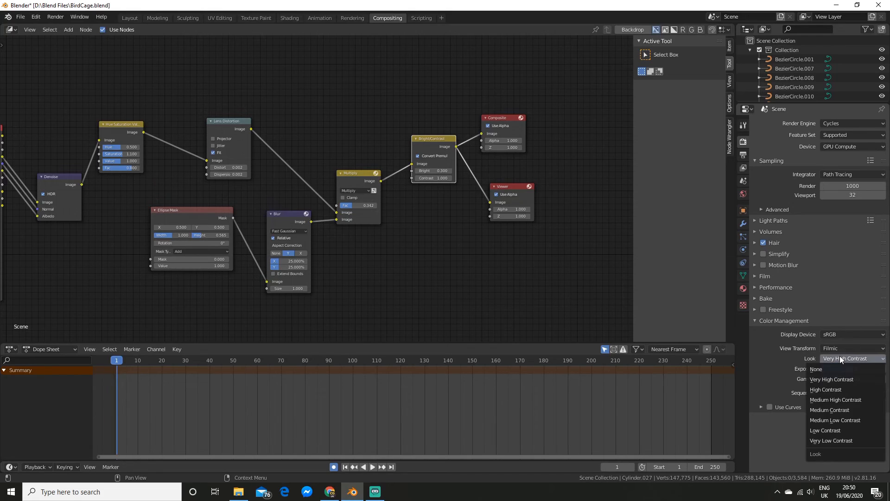
left_click(843, 360)
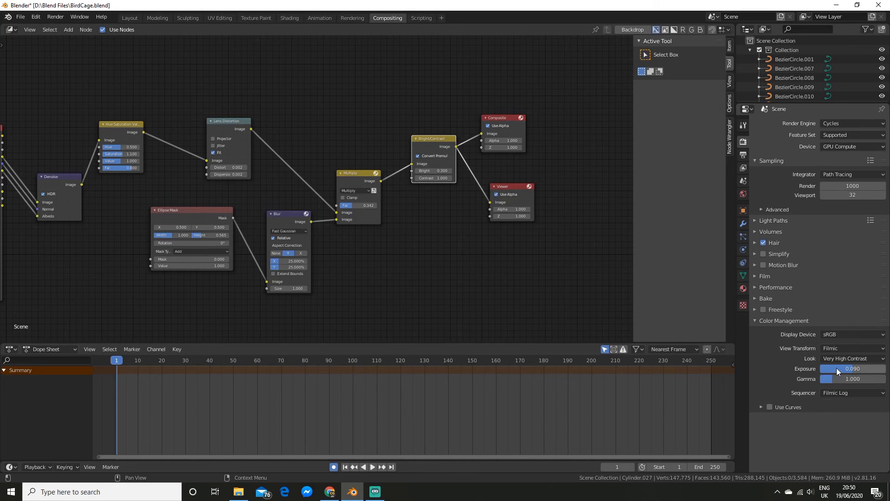
scroll(547, 264, "down", 2)
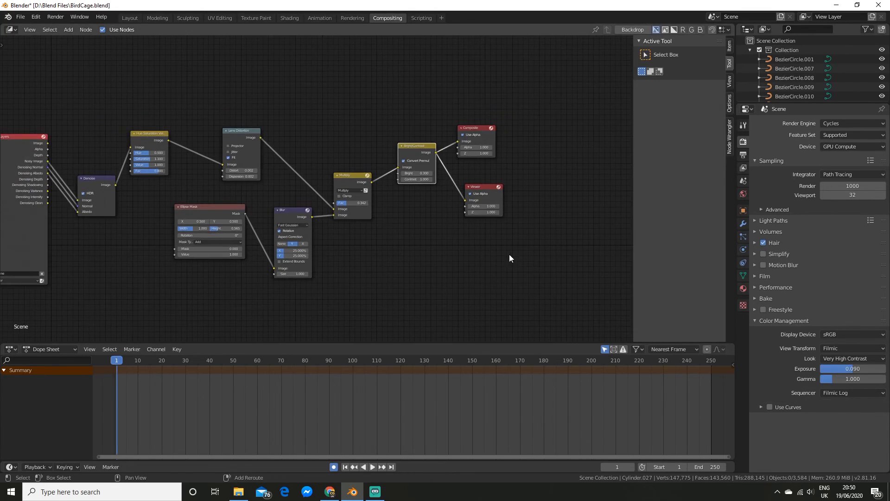
middle_click_drag(509, 255, 599, 254)
scroll(599, 255, "up", 2)
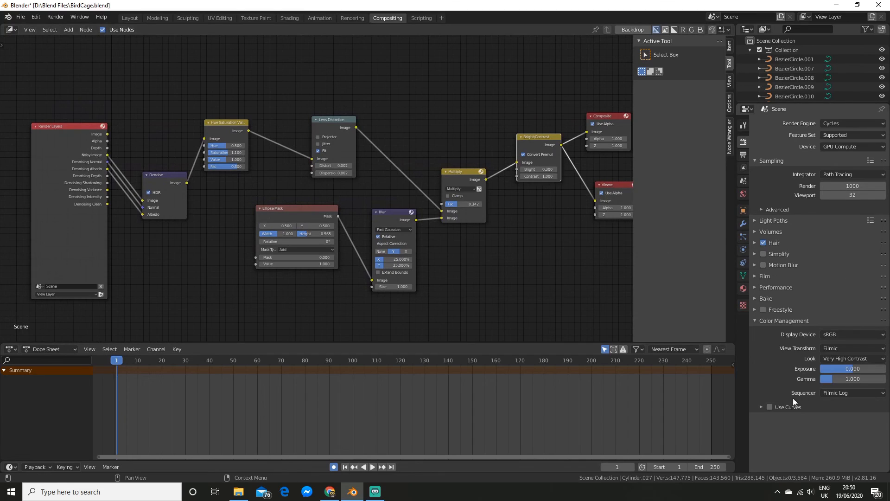
left_click(844, 396)
left_click(843, 394)
scroll(514, 285, "down", 2)
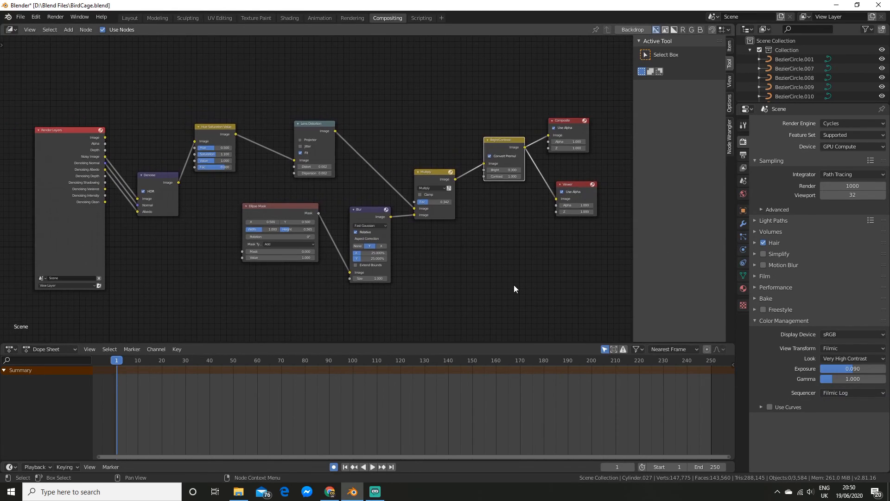